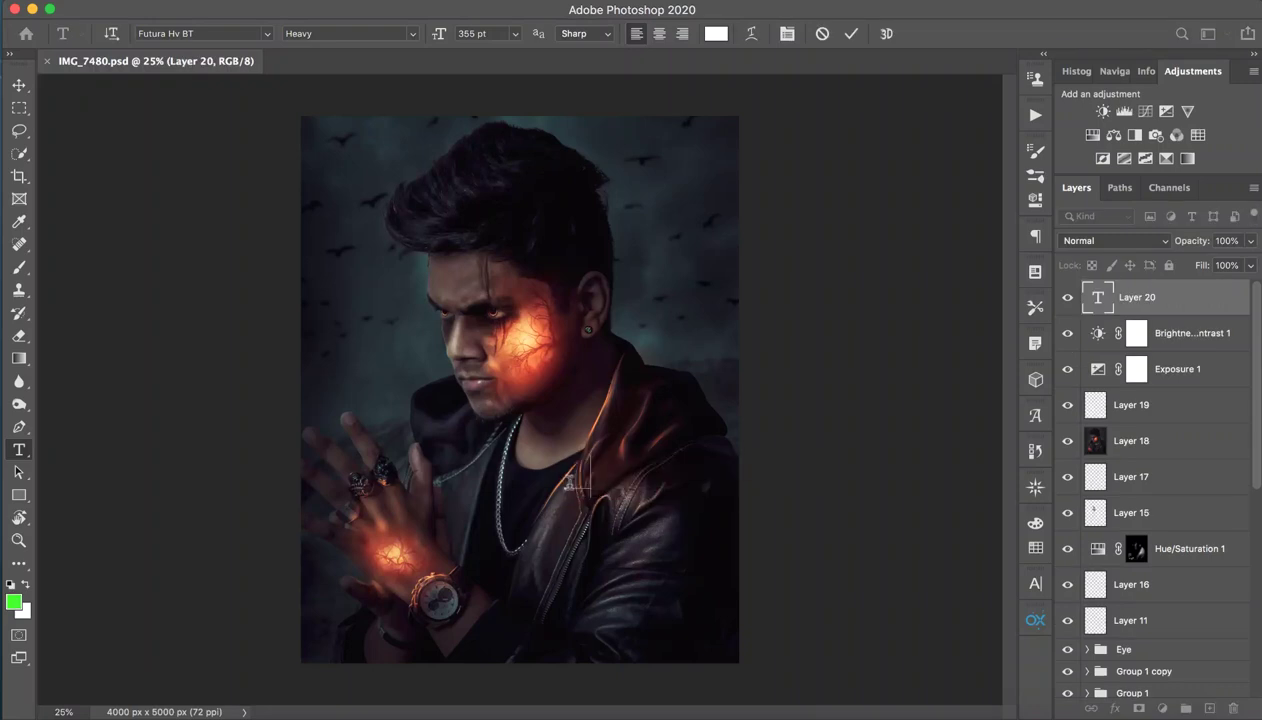
# Commit the stray 'ff' text and delete that type layer from the composite
pyautogui.write('ff')
pyautogui.click(770, 338)
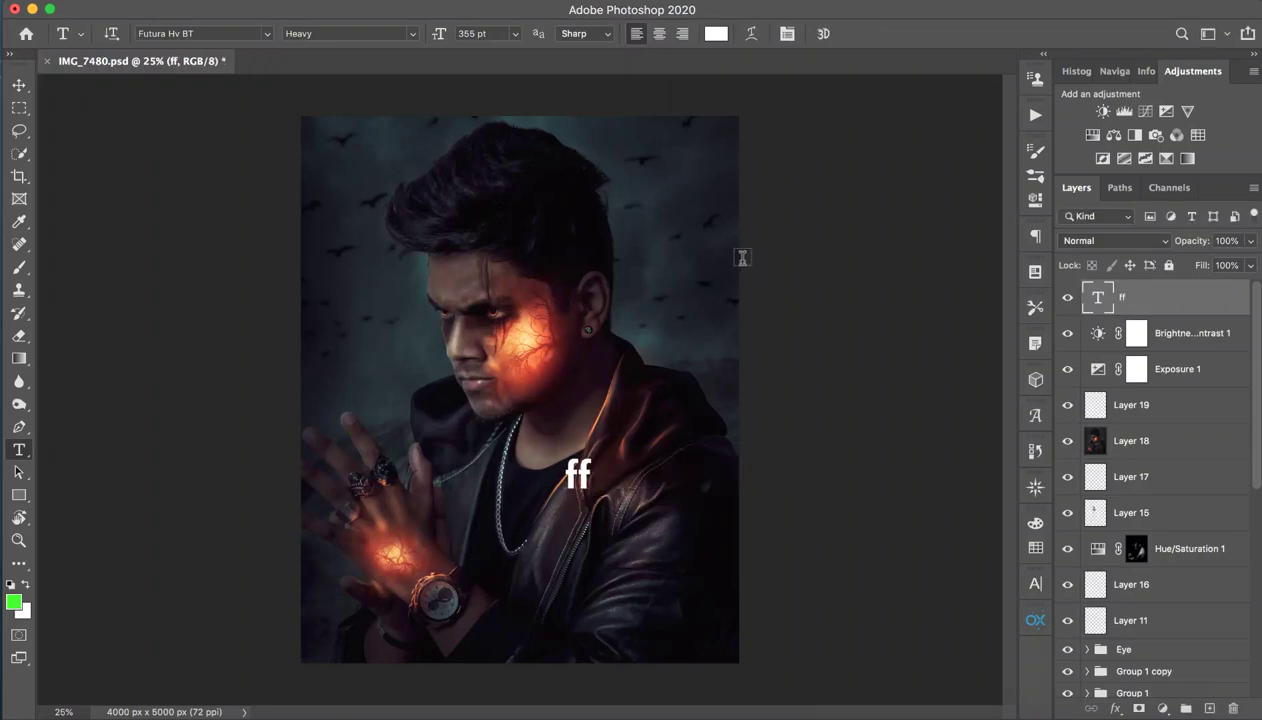
pyautogui.press('Delete')
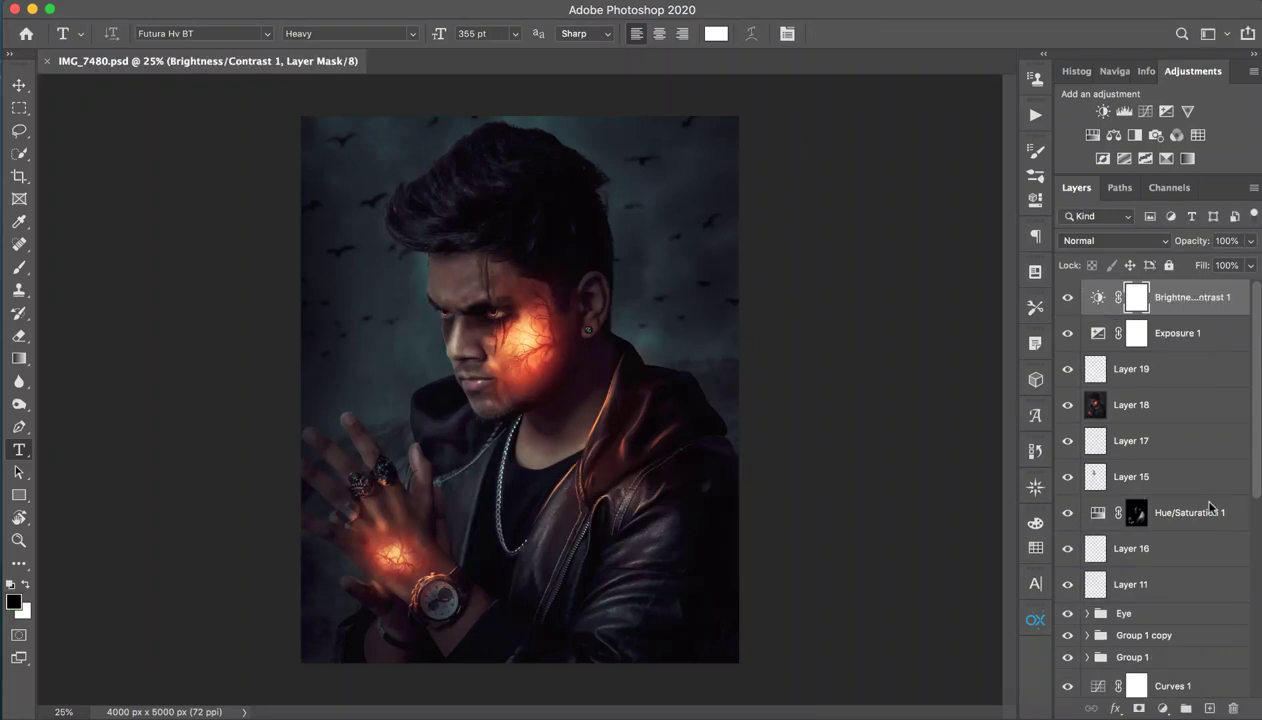
# Show the composite full-screen on black and zoom in on the glowing cheek and eye
pyautogui.press('f')
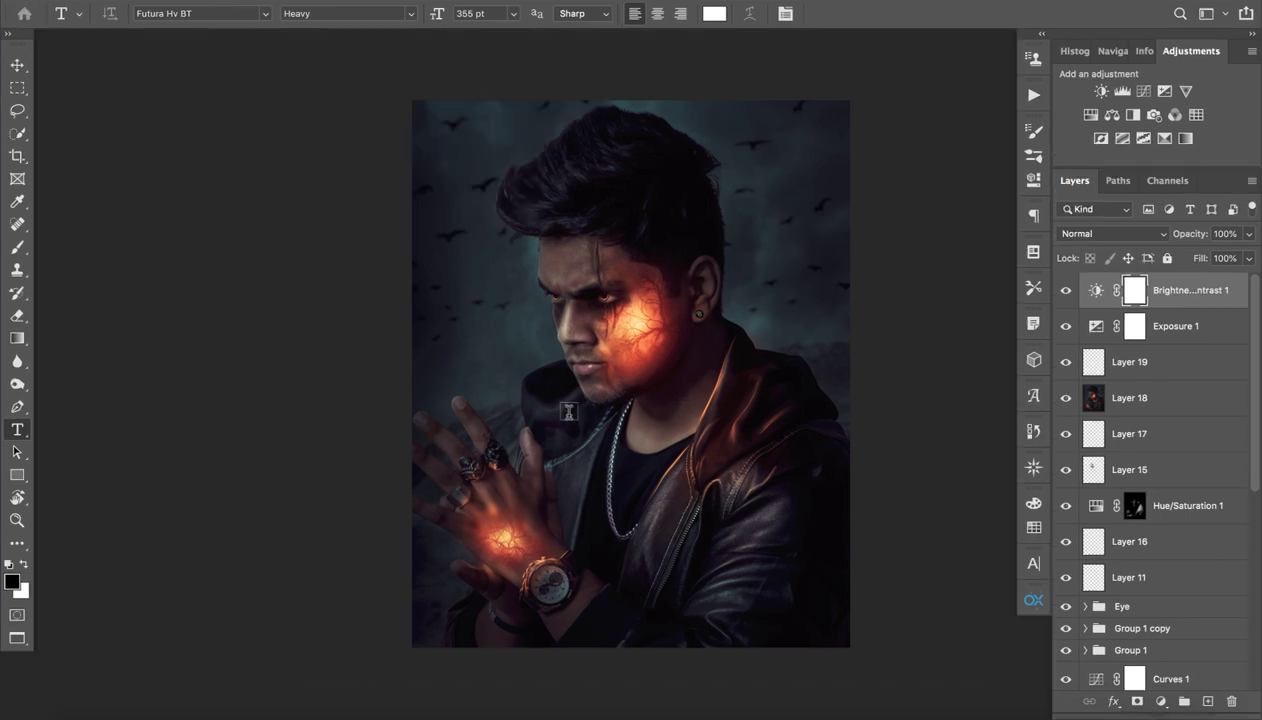
pyautogui.press('f')
pyautogui.moveTo(692, 433); pyautogui.dragTo(790, 436)
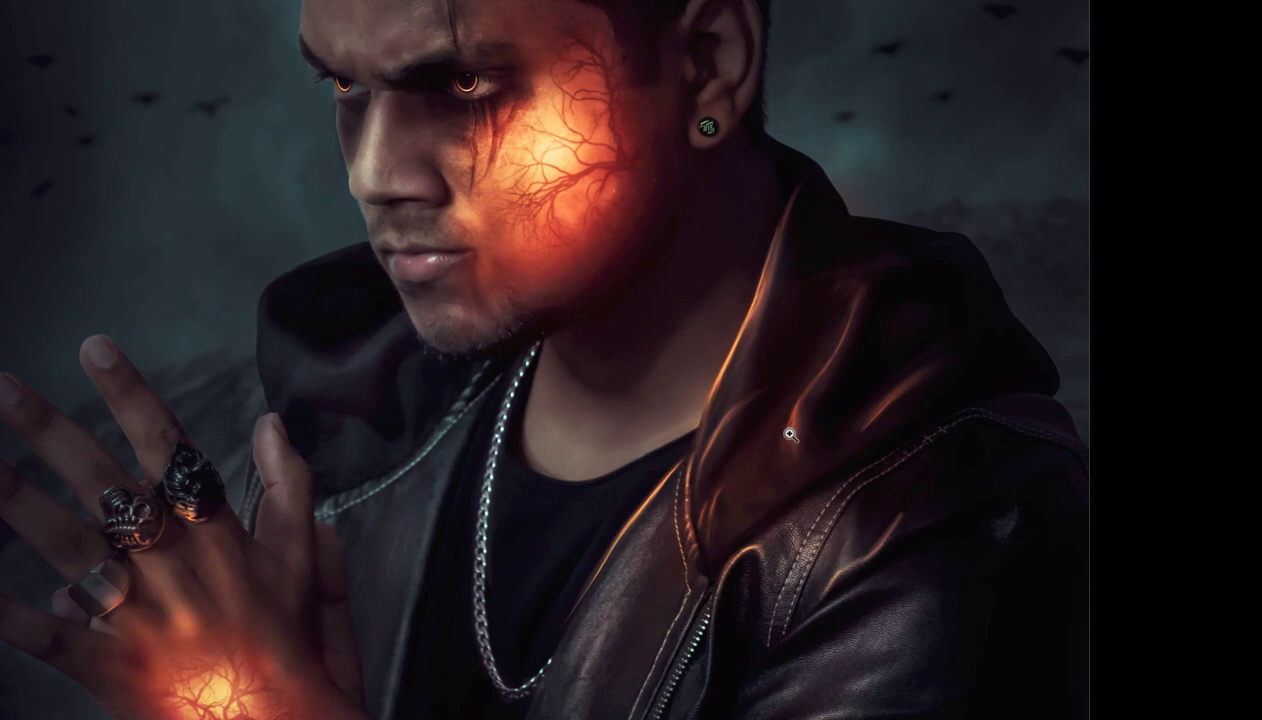
pyautogui.moveTo(711, 368); pyautogui.dragTo(704, 332)
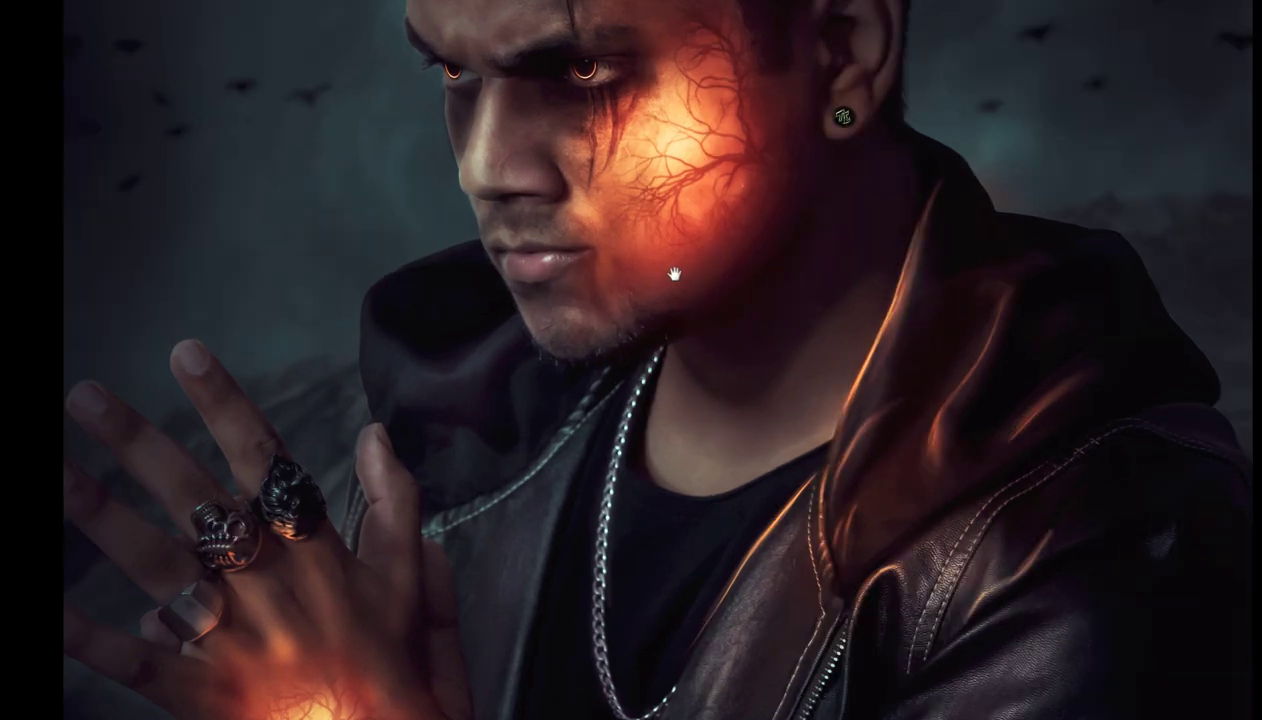
pyautogui.moveTo(665, 276); pyautogui.dragTo(610, 337)
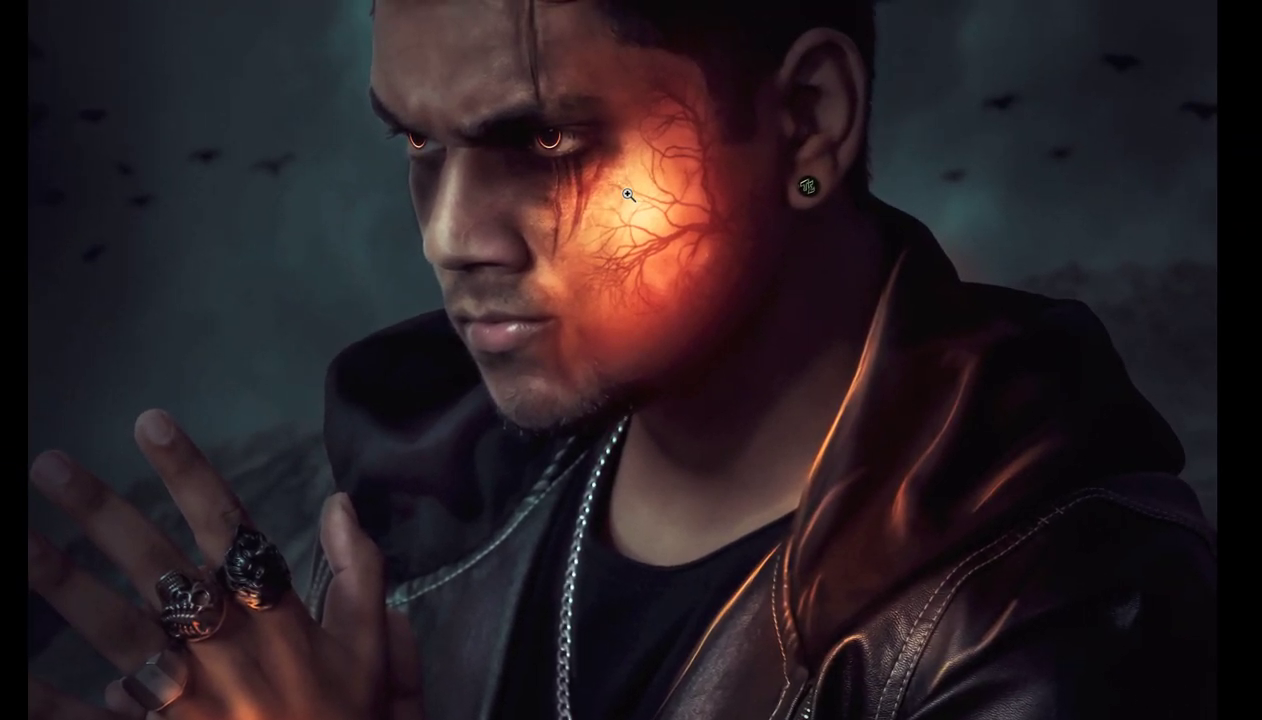
pyautogui.moveTo(614, 191); pyautogui.dragTo(605, 279)
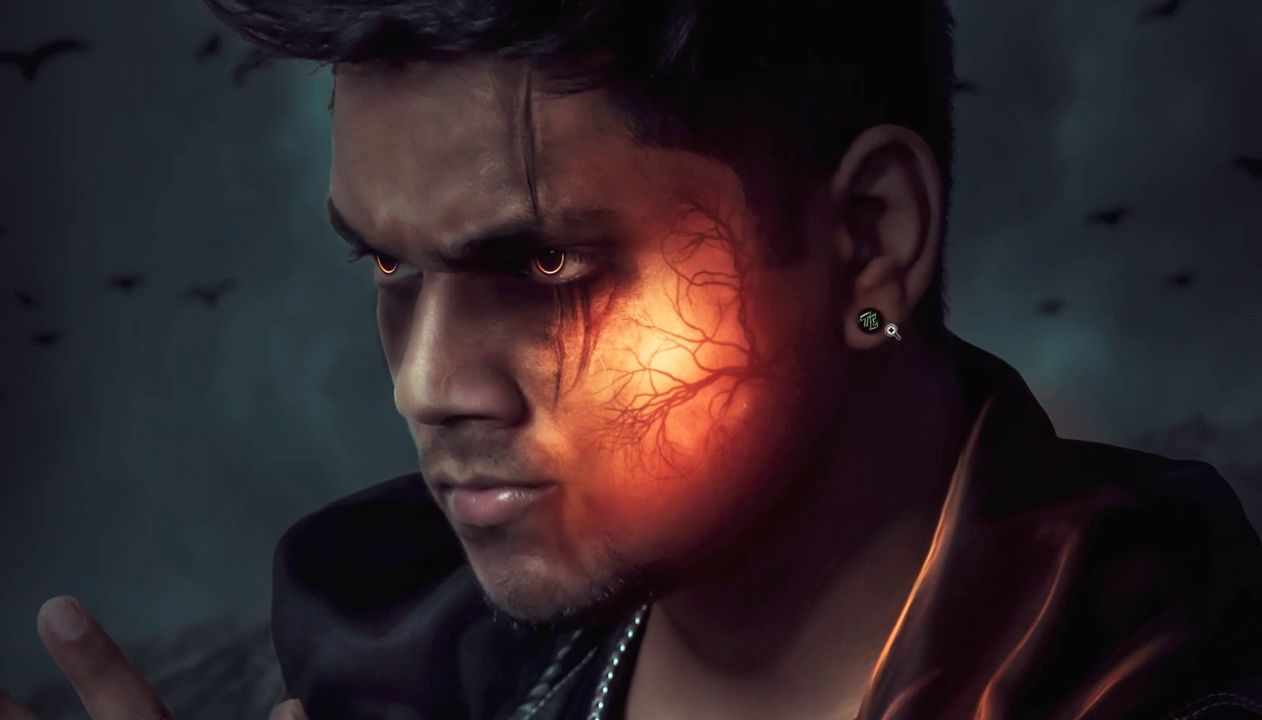
pyautogui.scroll(3, 887, 326)
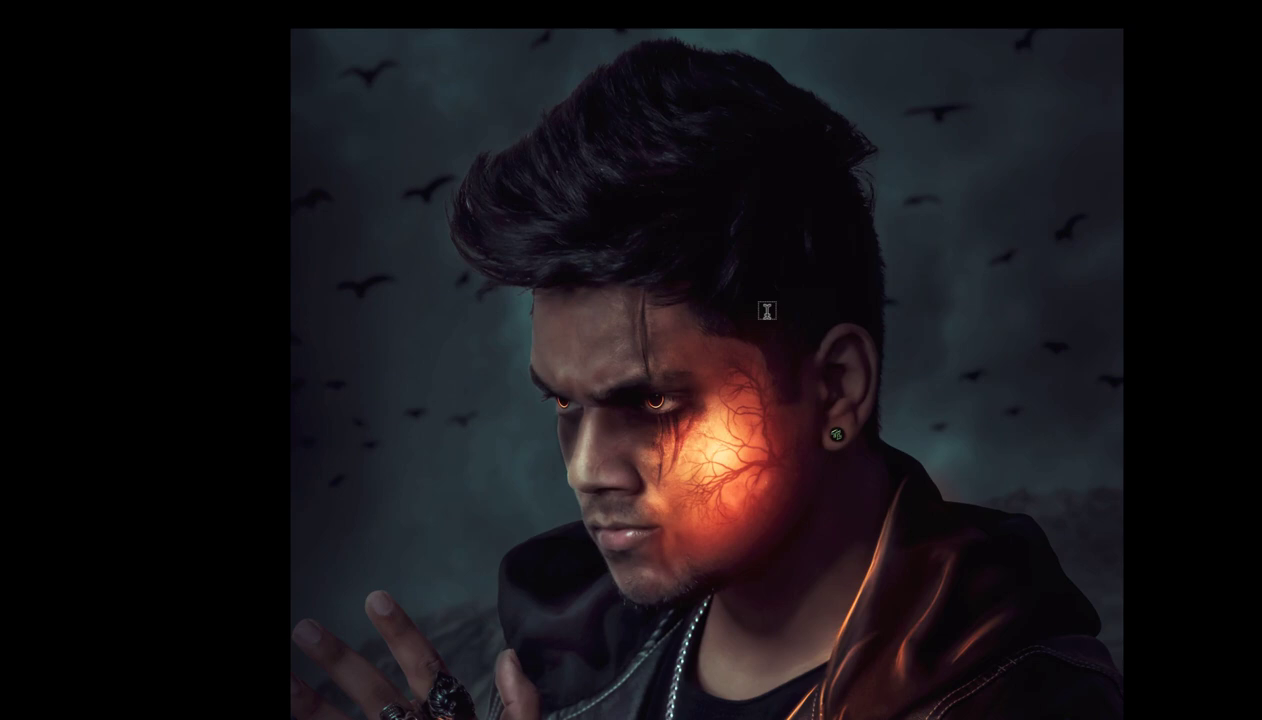
# Inspect the hair, face, eyes and earring by zooming and panning around the portrait
pyautogui.moveTo(705, 448); pyautogui.dragTo(597, 238)
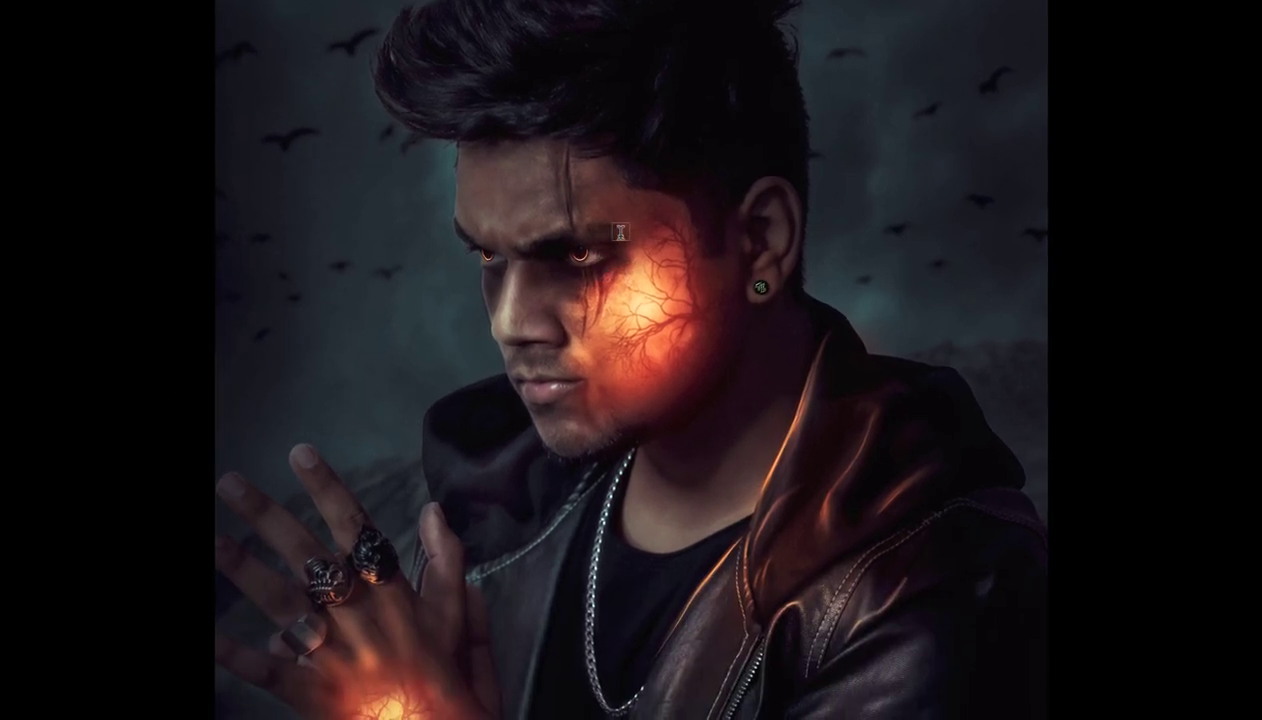
pyautogui.keyDown('alt'); pyautogui.click(704, 228); pyautogui.keyUp('alt')
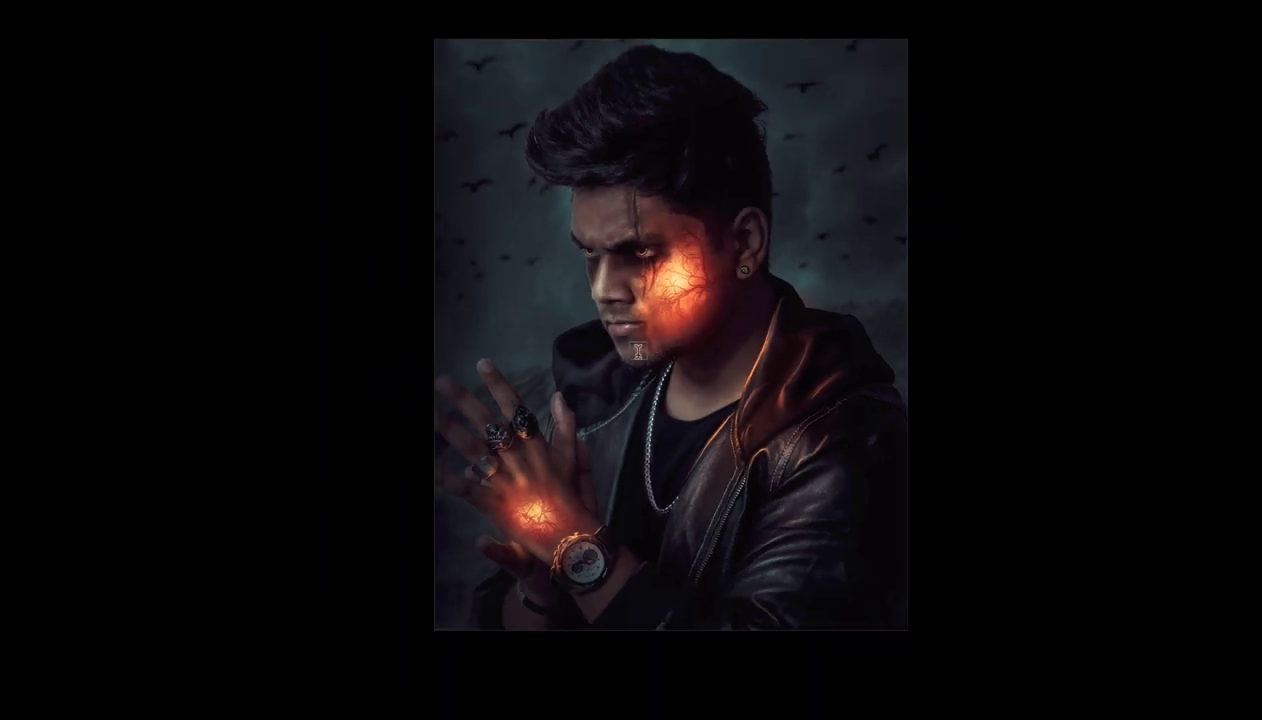
pyautogui.click(638, 352)
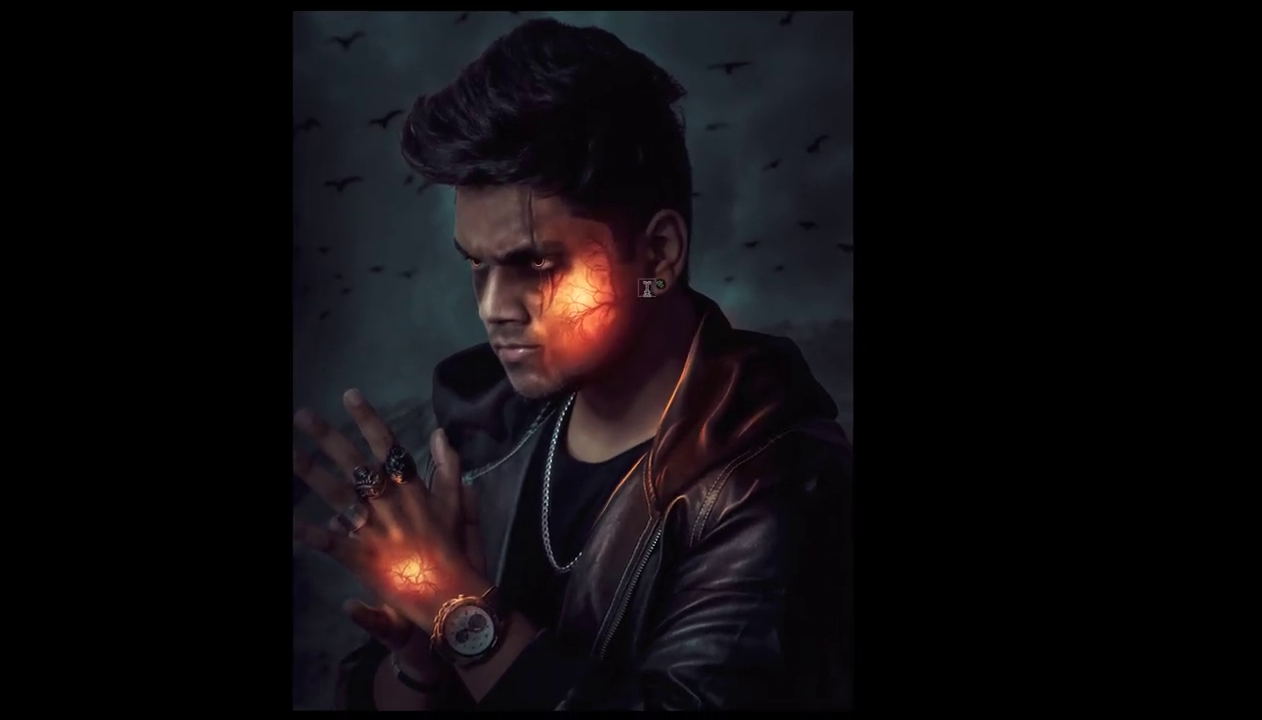
pyautogui.moveTo(632, 340); pyautogui.dragTo(688, 350)
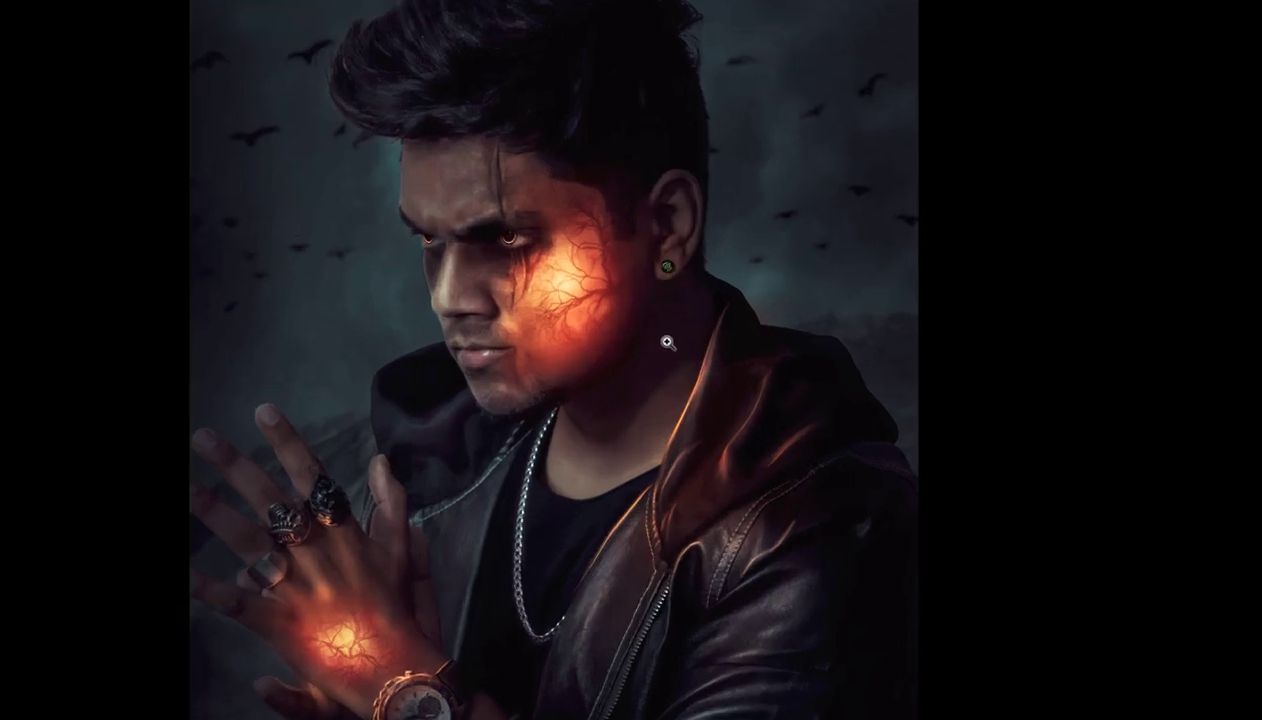
pyautogui.moveTo(614, 363)
pyautogui.mouseDown()
pyautogui.moveTo(755, 400)
pyautogui.moveTo(733, 432)
pyautogui.mouseUp()
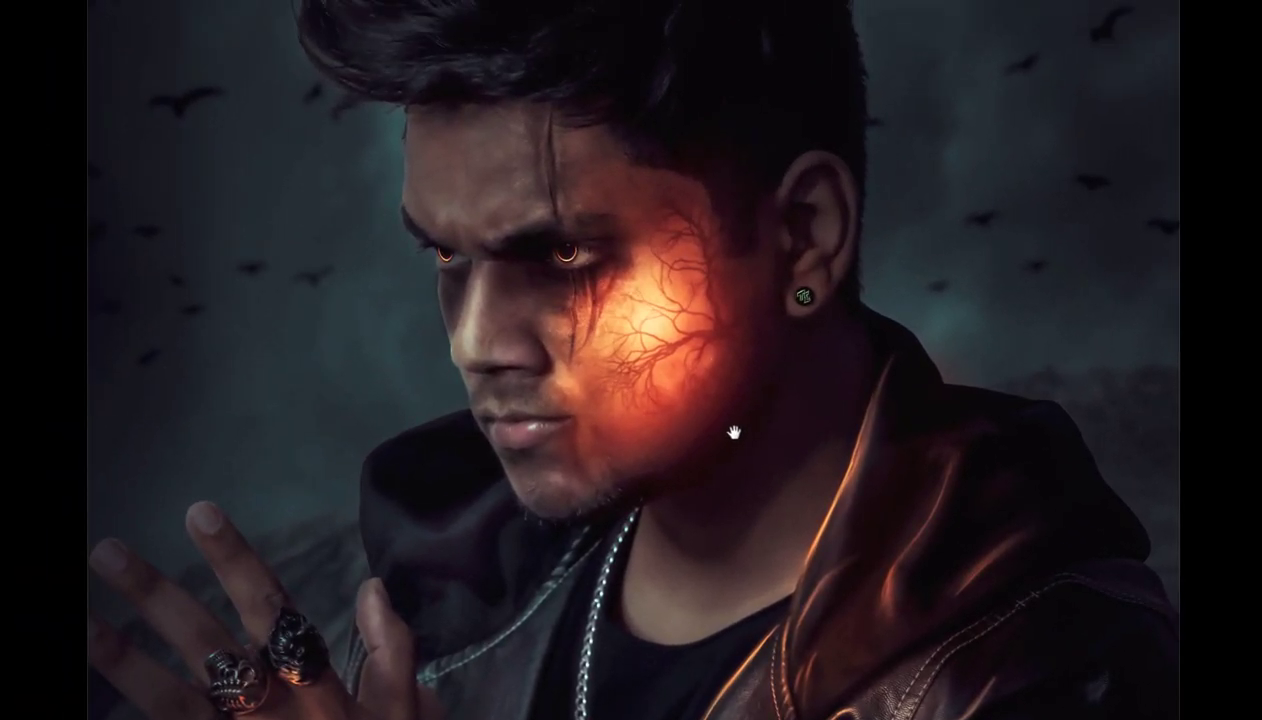
pyautogui.click(636, 307)
pyautogui.moveTo(656, 284); pyautogui.dragTo(665, 369)
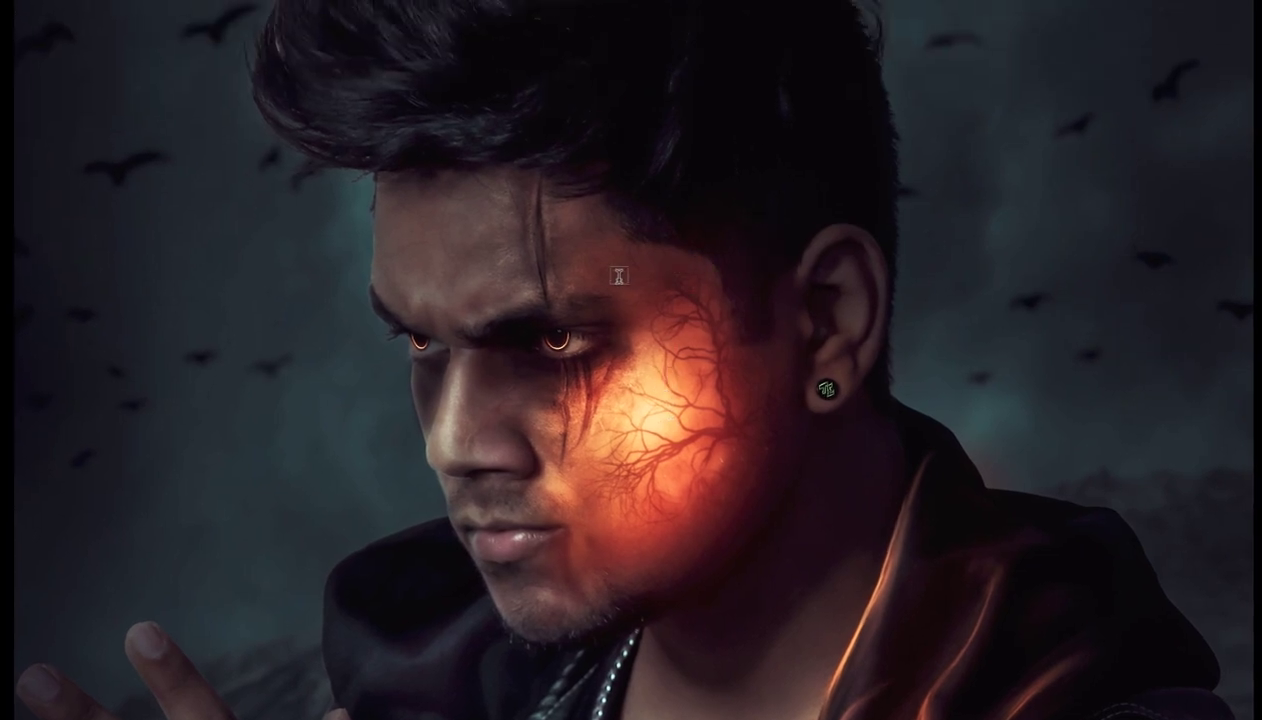
pyautogui.moveTo(607, 294)
pyautogui.mouseDown()
pyautogui.moveTo(701, 279)
pyautogui.moveTo(701, 236)
pyautogui.mouseUp()
pyautogui.scroll(-2, 752, 285)
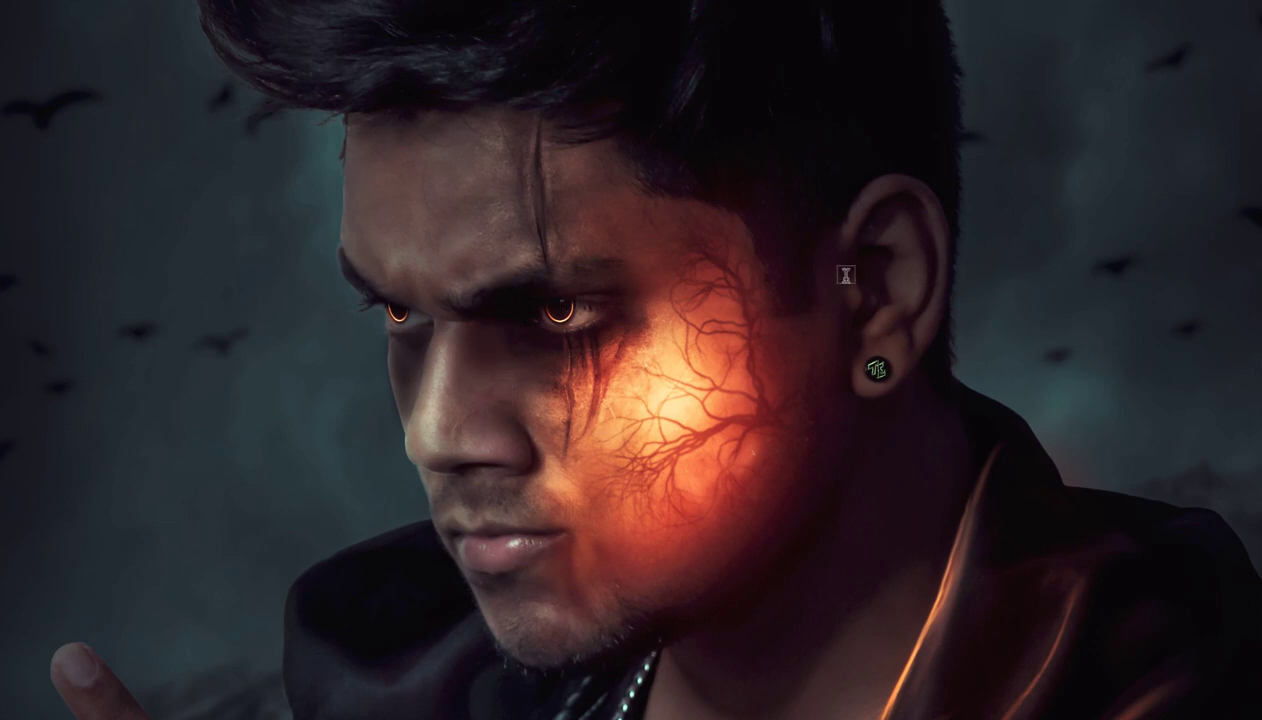
# Return to the standard workspace and fit the whole image to the window
pyautogui.press('f')
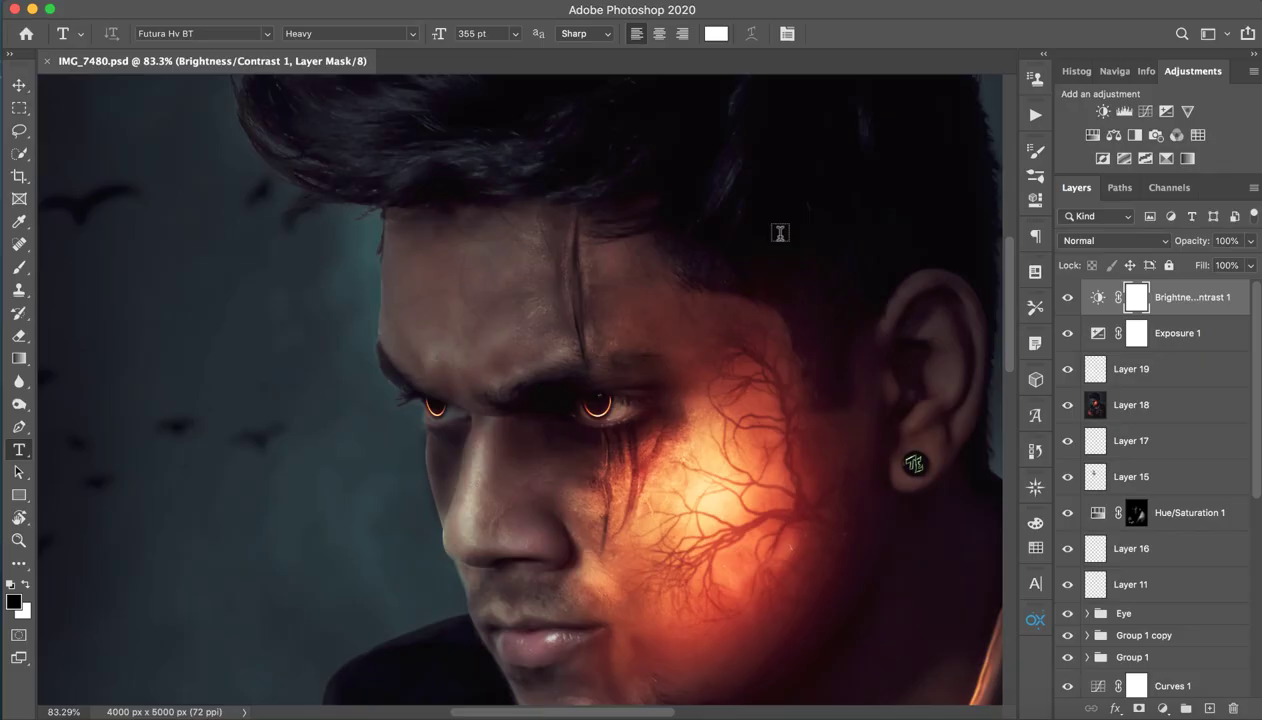
pyautogui.moveTo(811, 369)
pyautogui.mouseDown()
pyautogui.moveTo(766, 369)
pyautogui.moveTo(758, 405)
pyautogui.mouseUp()
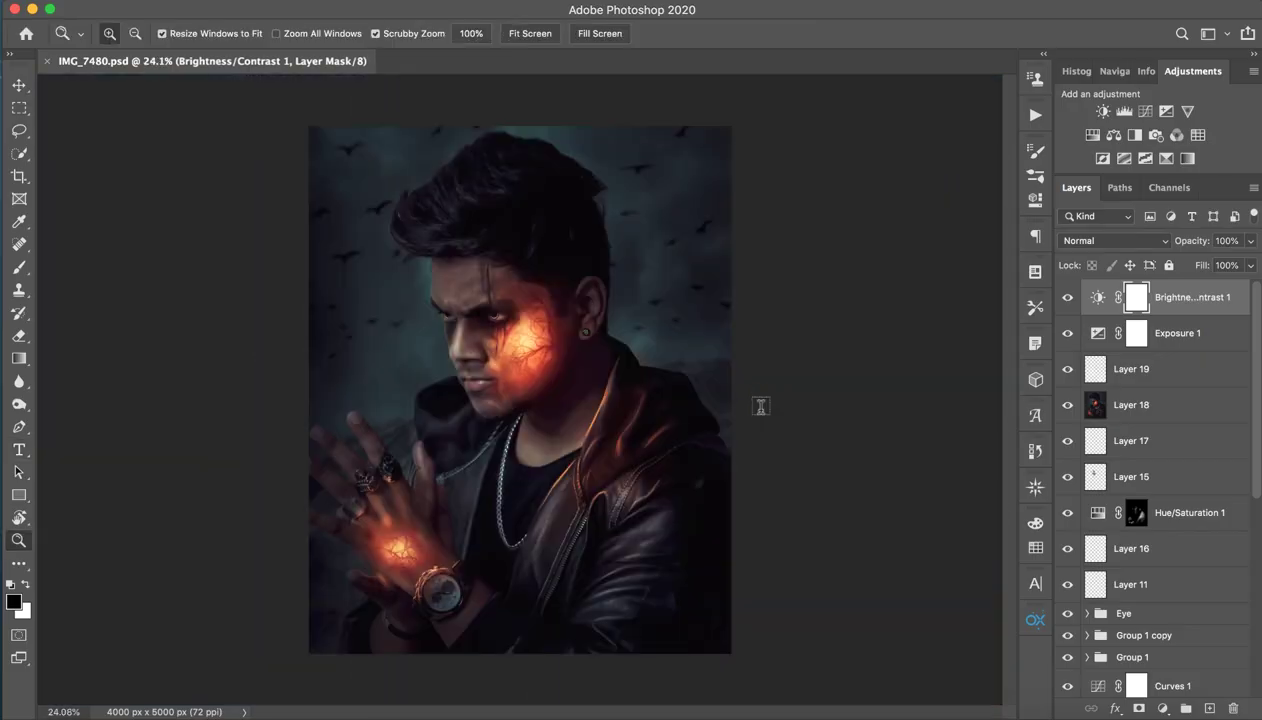
pyautogui.hotkey('ctrl', '0')
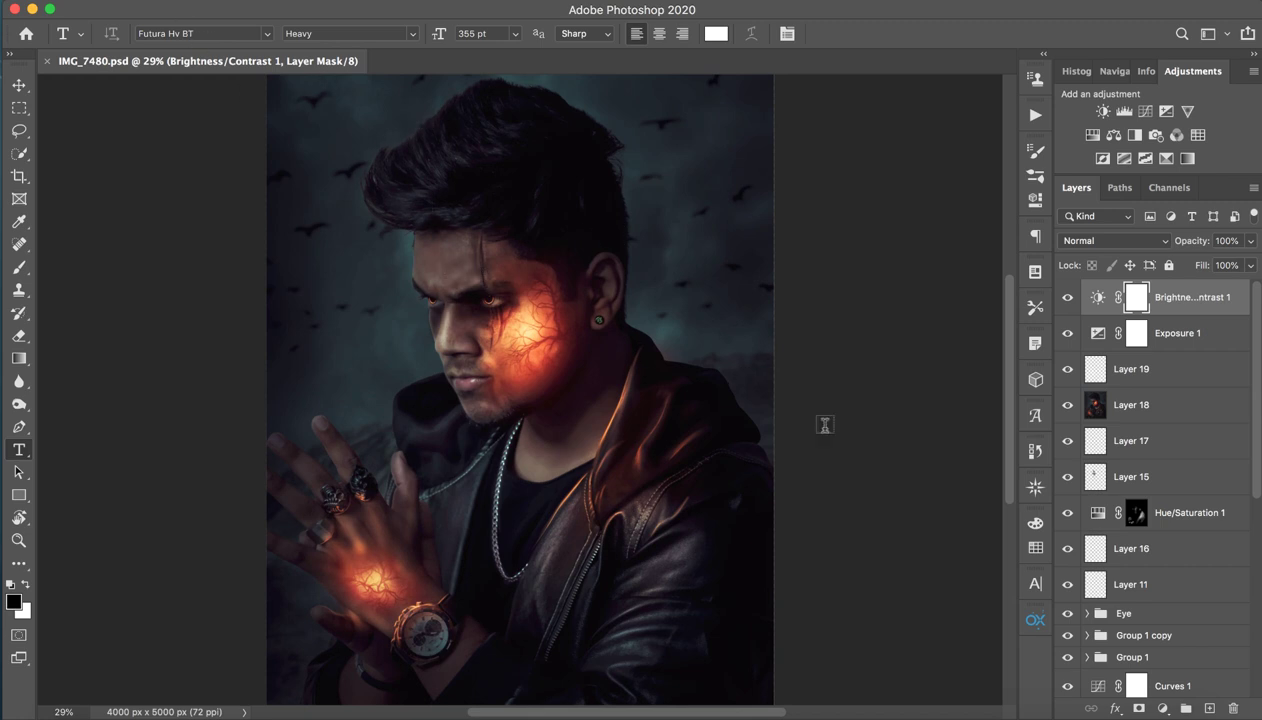
# Convert the bottom premade_background_48 layer to a smart object
pyautogui.scroll(-5, 1135, 638)
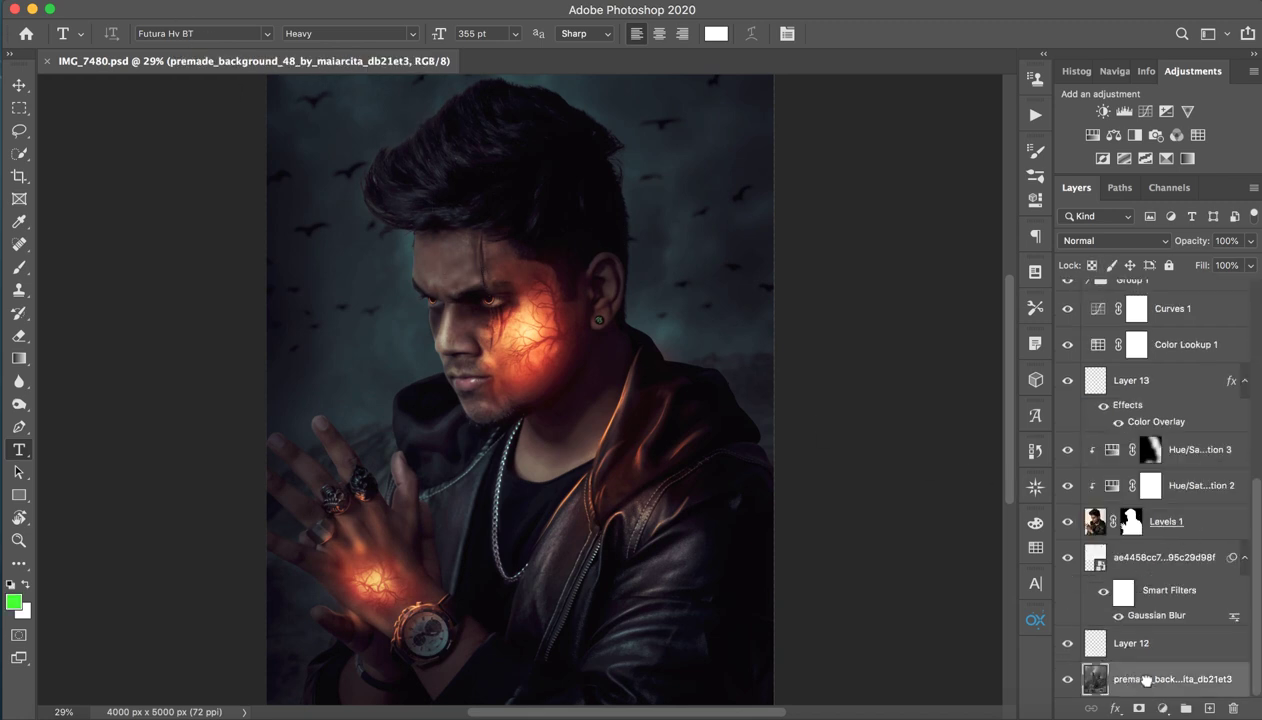
pyautogui.moveTo(1135, 679)
pyautogui.mouseDown()
pyautogui.moveTo(637, 626)
pyautogui.moveTo(1118, 688)
pyautogui.mouseUp()
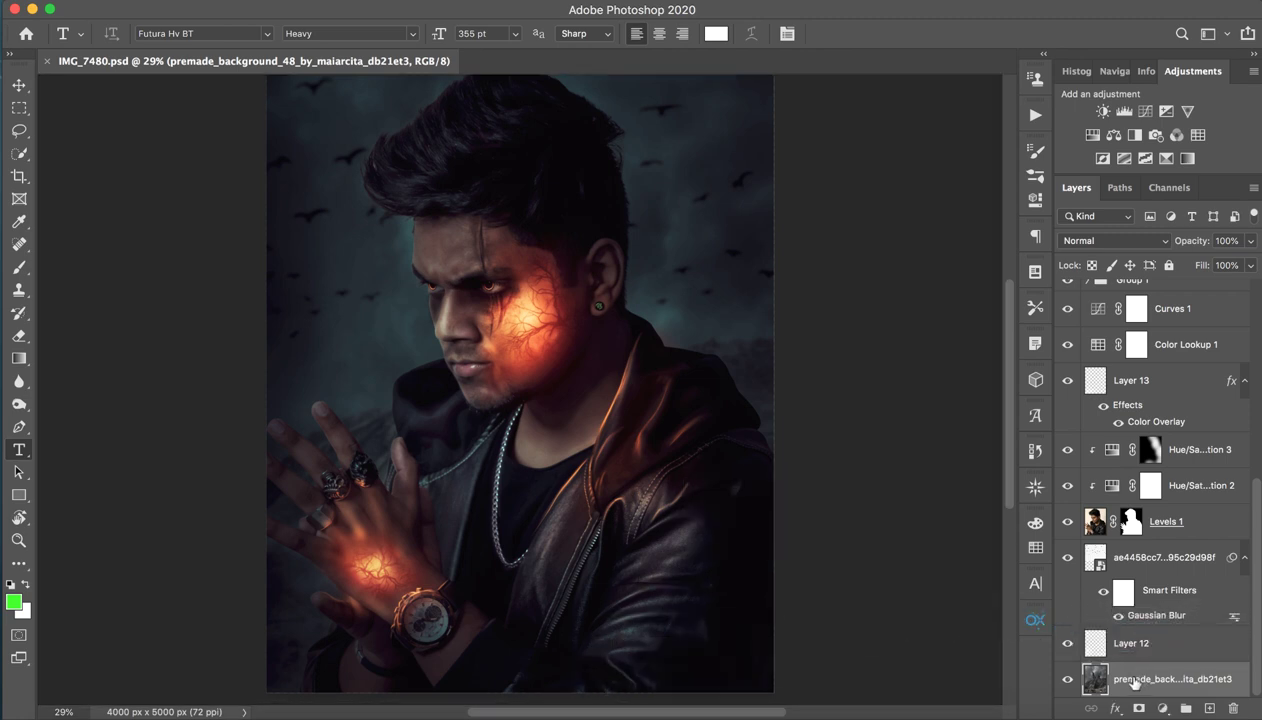
pyautogui.rightClick(1133, 681)
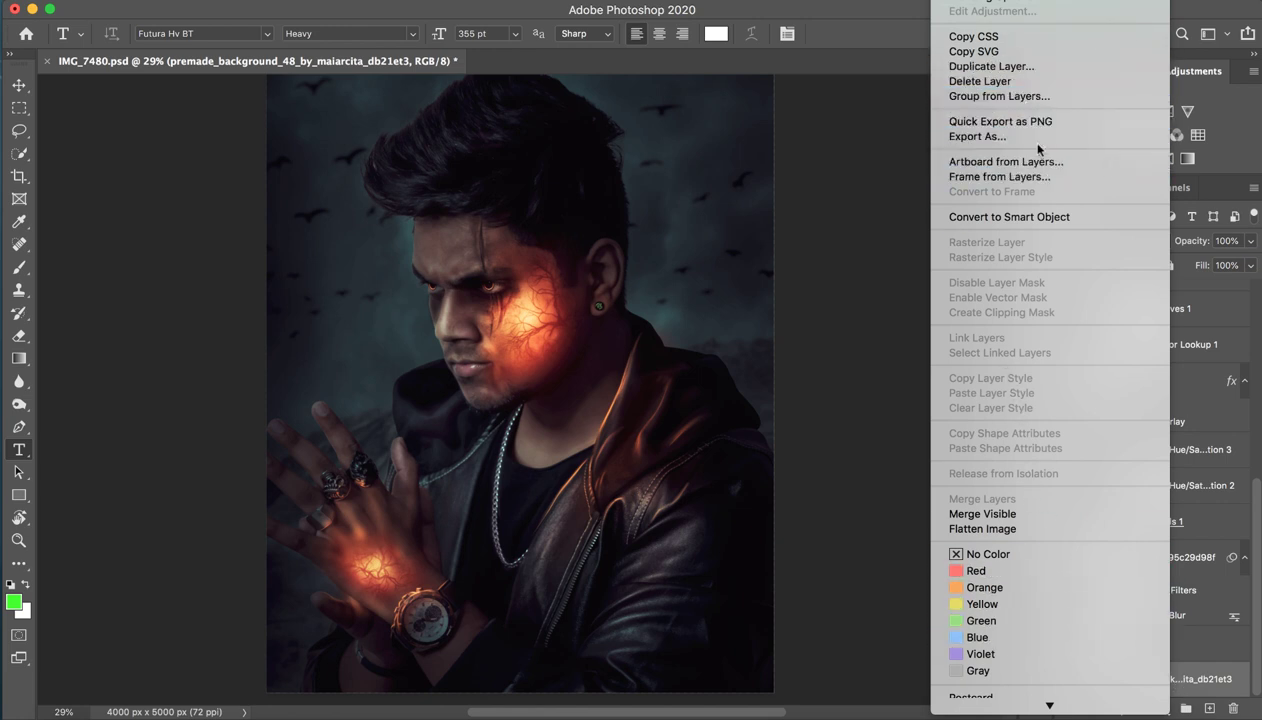
pyautogui.click(1035, 216)
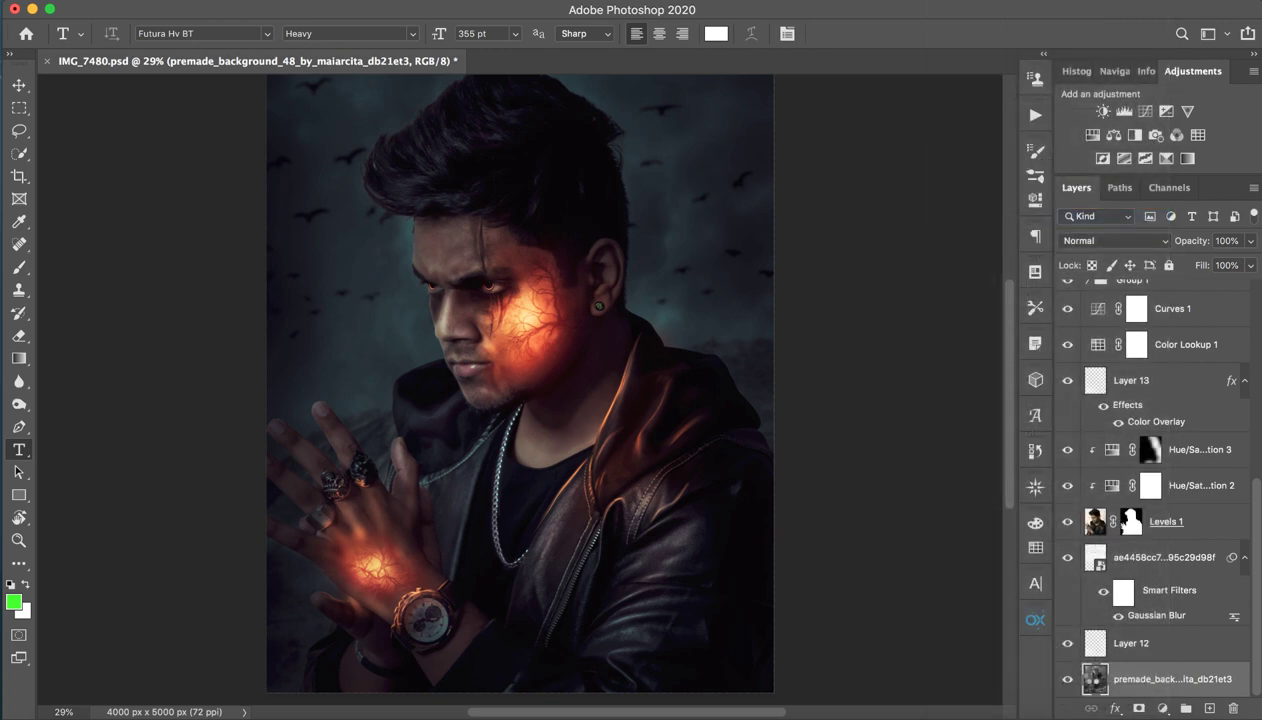
# Open the background smart object's contents and save them as sample.psd on the Desktop
pyautogui.doubleClick(1100, 680)
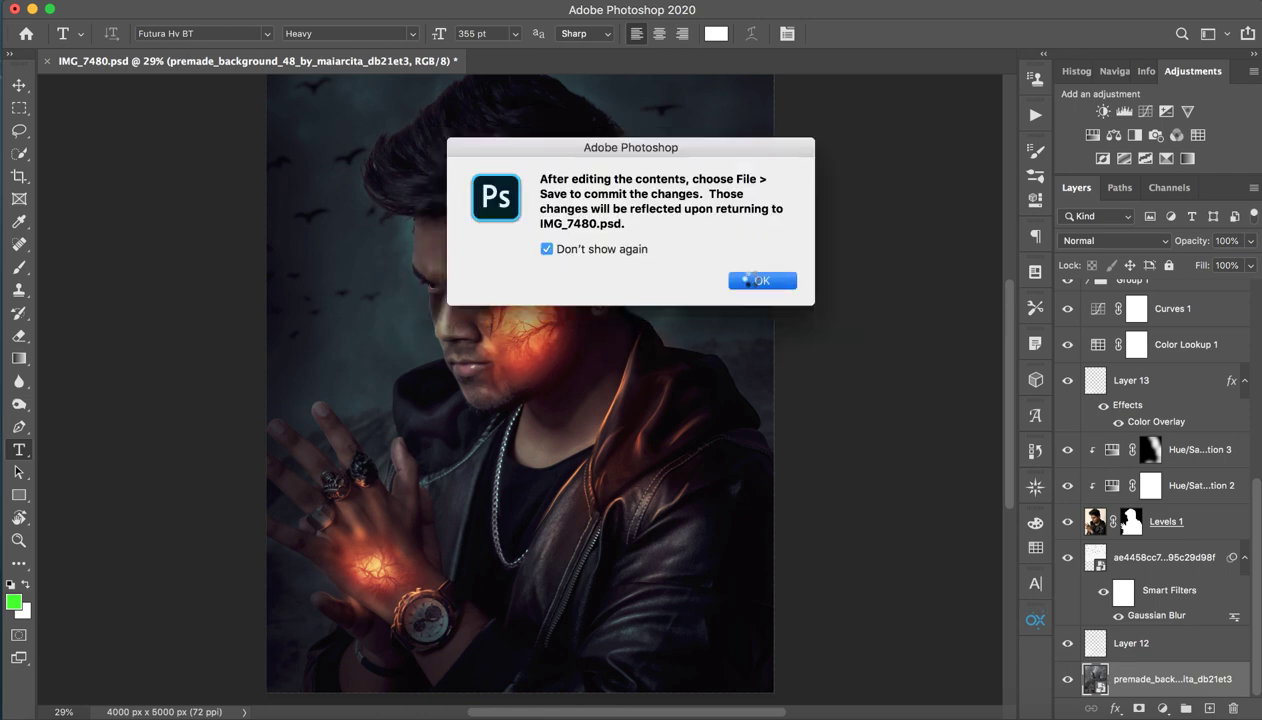
pyautogui.click(756, 284)
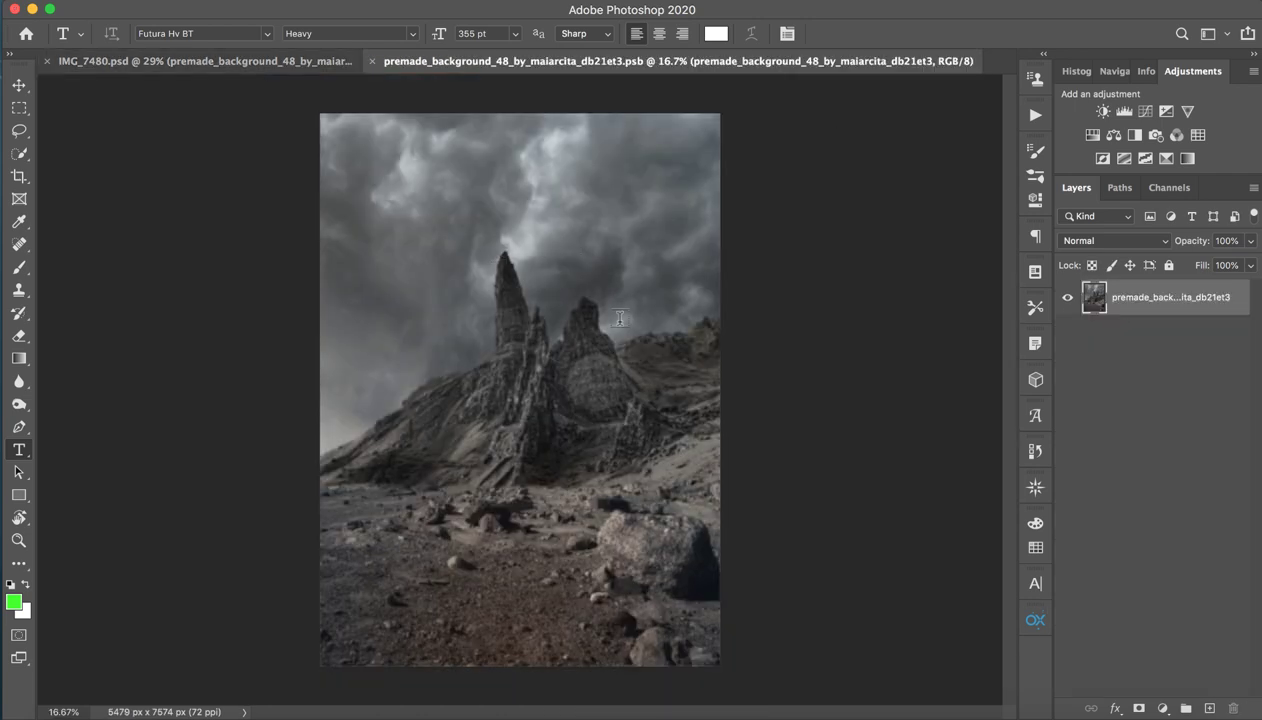
pyautogui.press('super+shift+s')
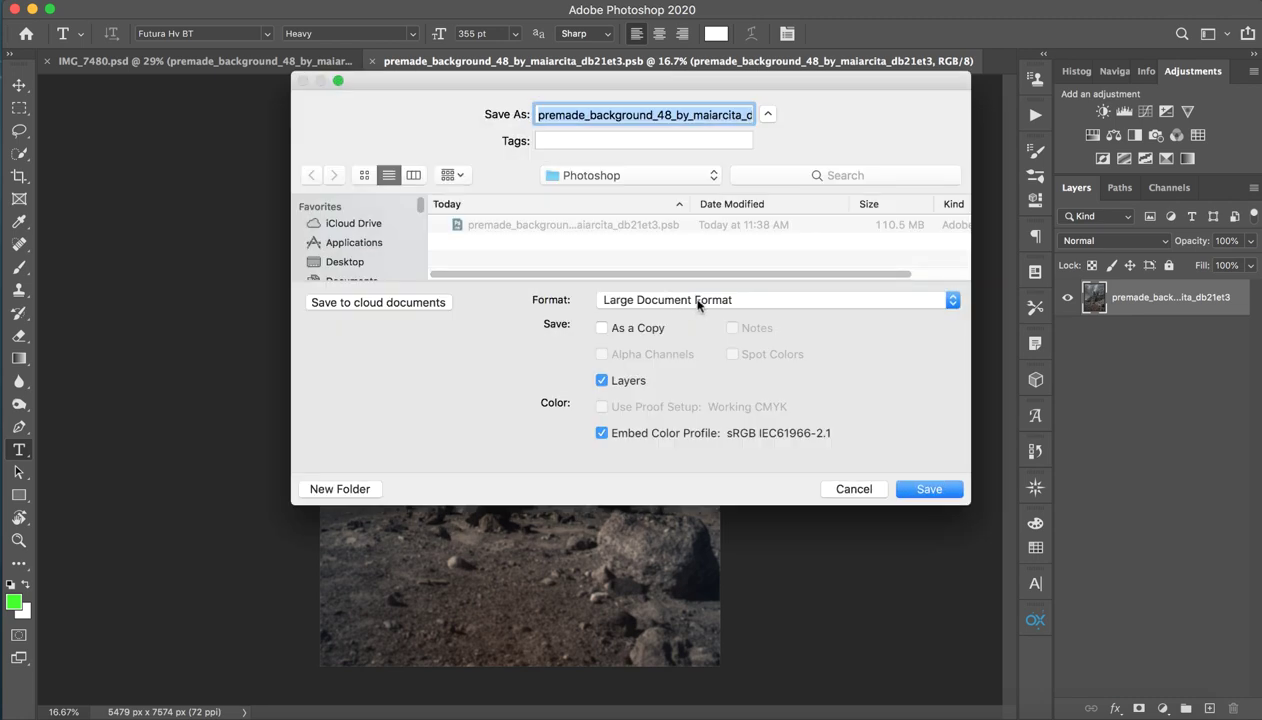
pyautogui.click(665, 300)
pyautogui.click(658, 394)
pyautogui.click(344, 261)
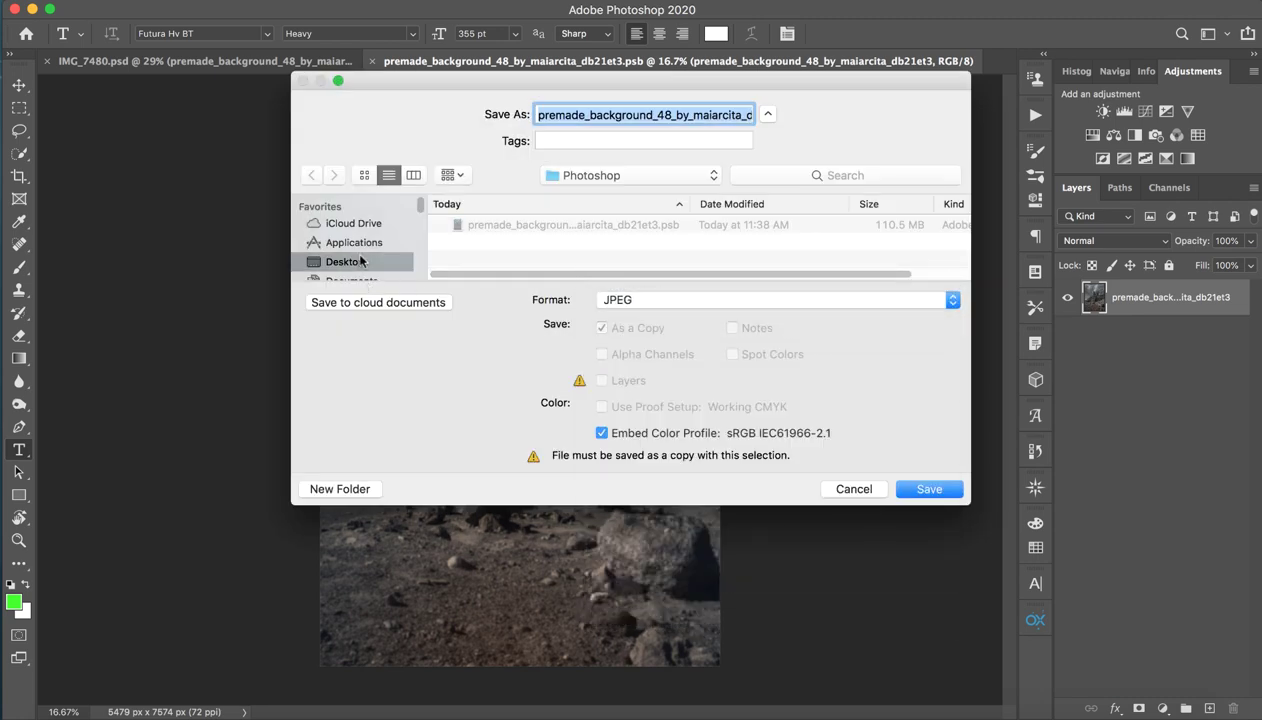
pyautogui.click(628, 300)
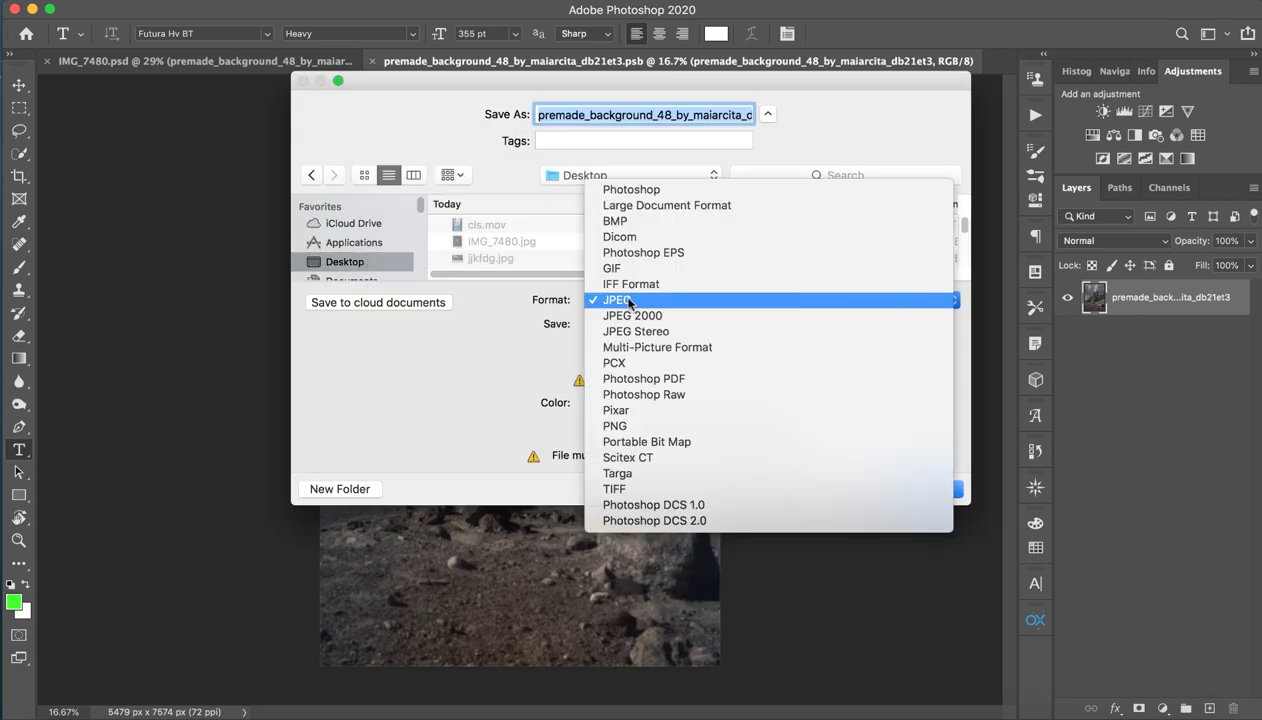
pyautogui.click(632, 190)
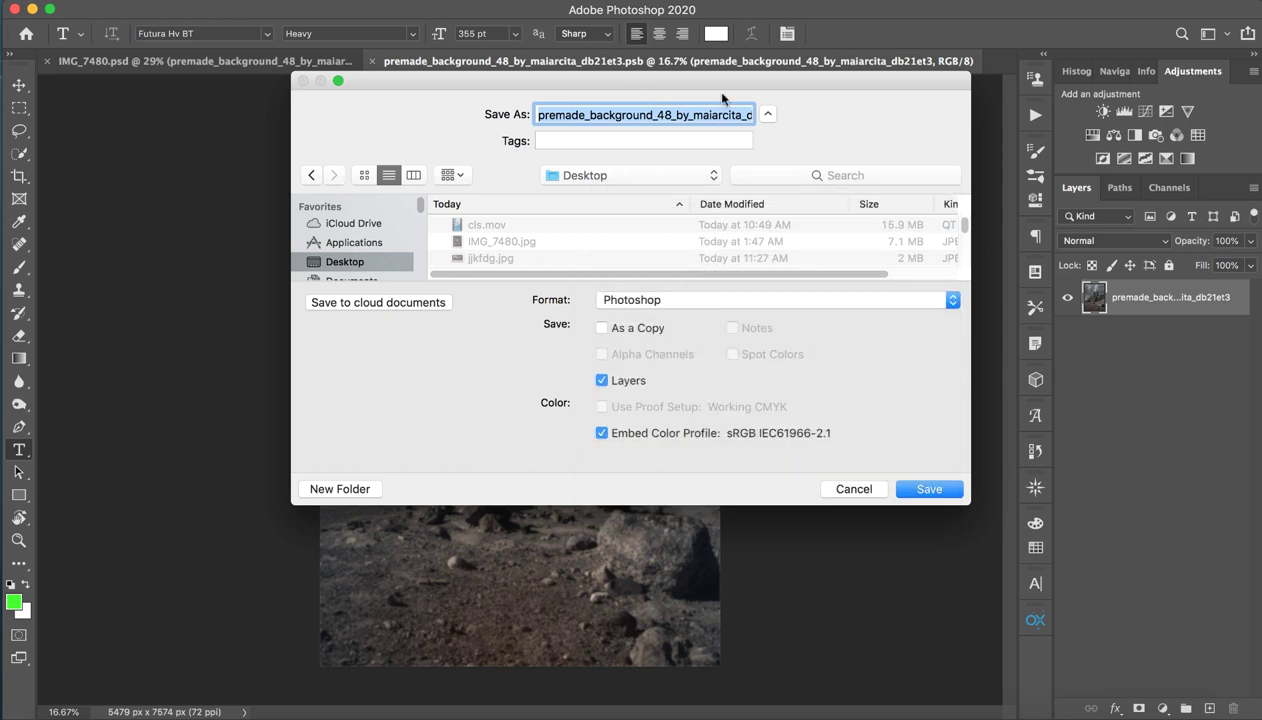
pyautogui.write('d')
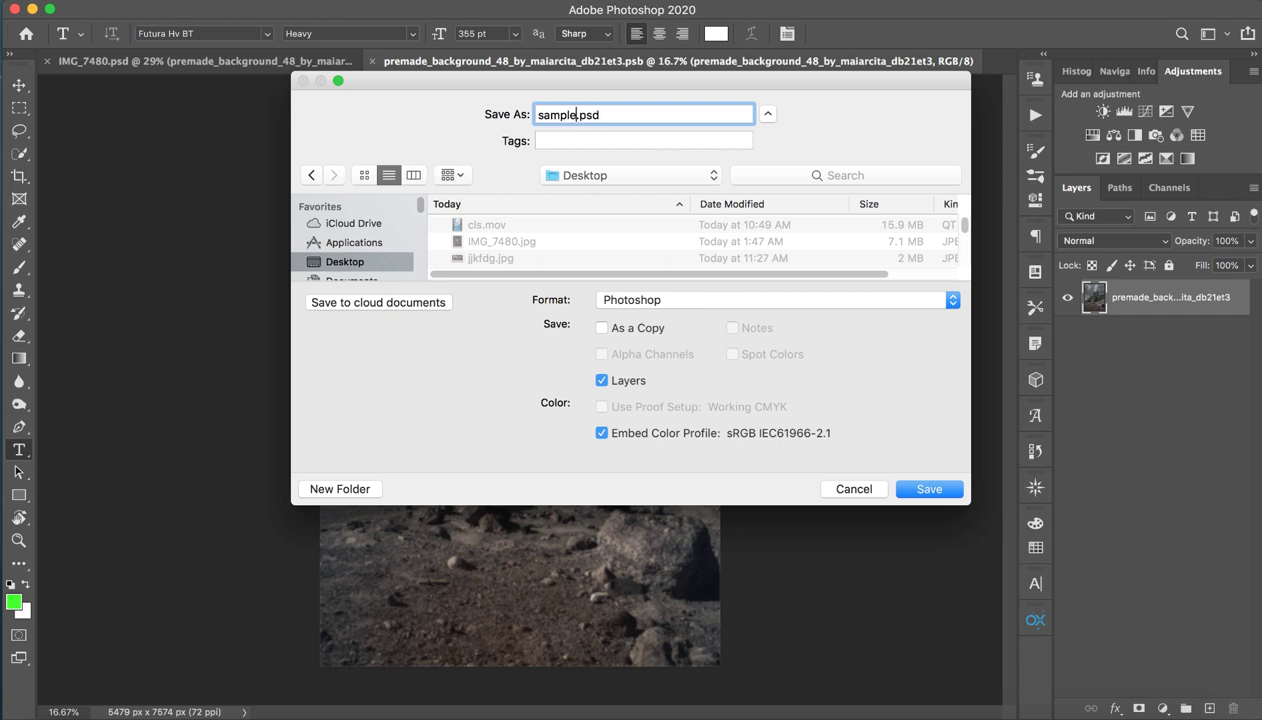
pyautogui.press('Return')
pyautogui.press('Return')
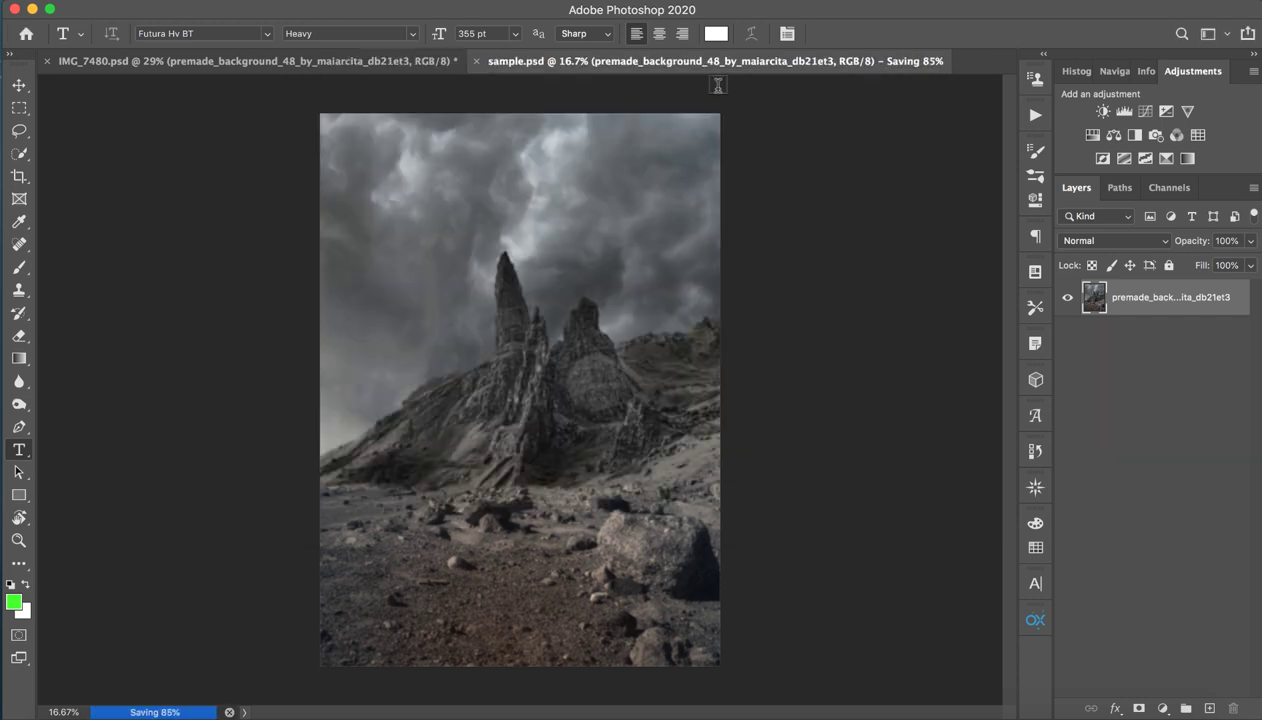
# Zoom the mountain background image in and back out
pyautogui.press('z')
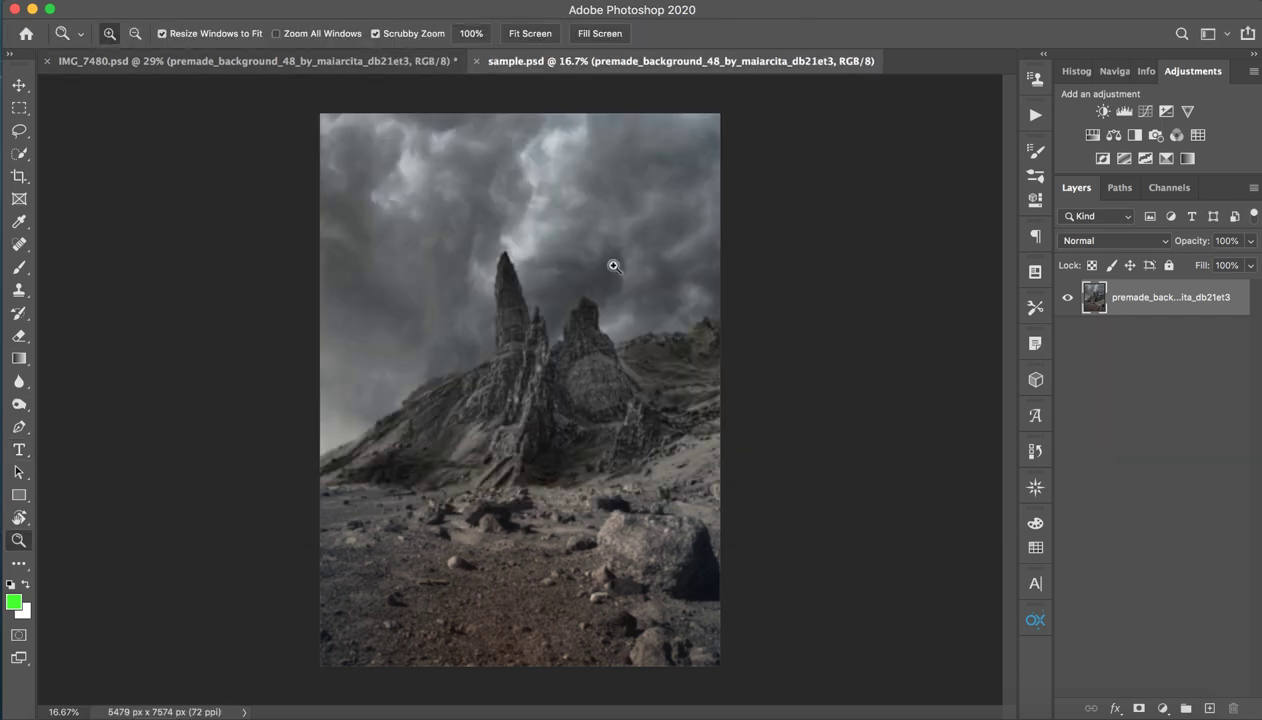
pyautogui.moveTo(614, 262); pyautogui.dragTo(620, 308)
pyautogui.press('t')
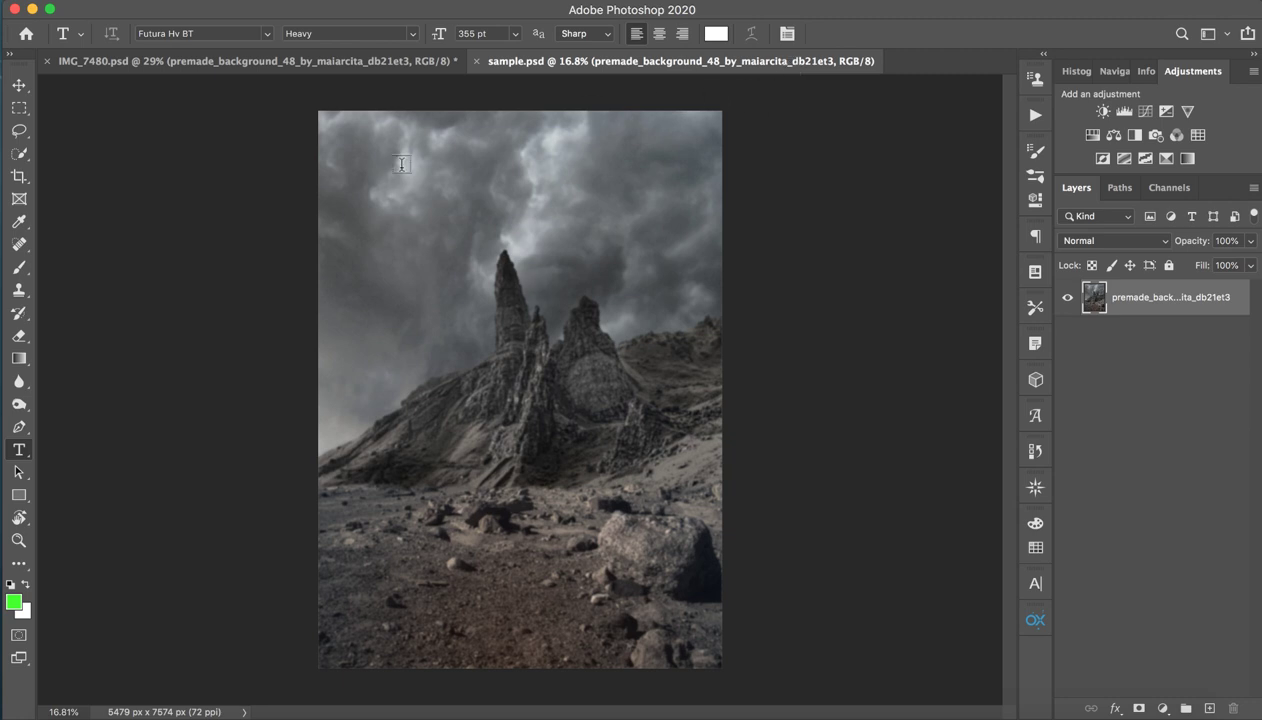
# In IMG_7480.psd, hide other layers so only Layer 12's fog shows over the mountain background
pyautogui.click(341, 61)
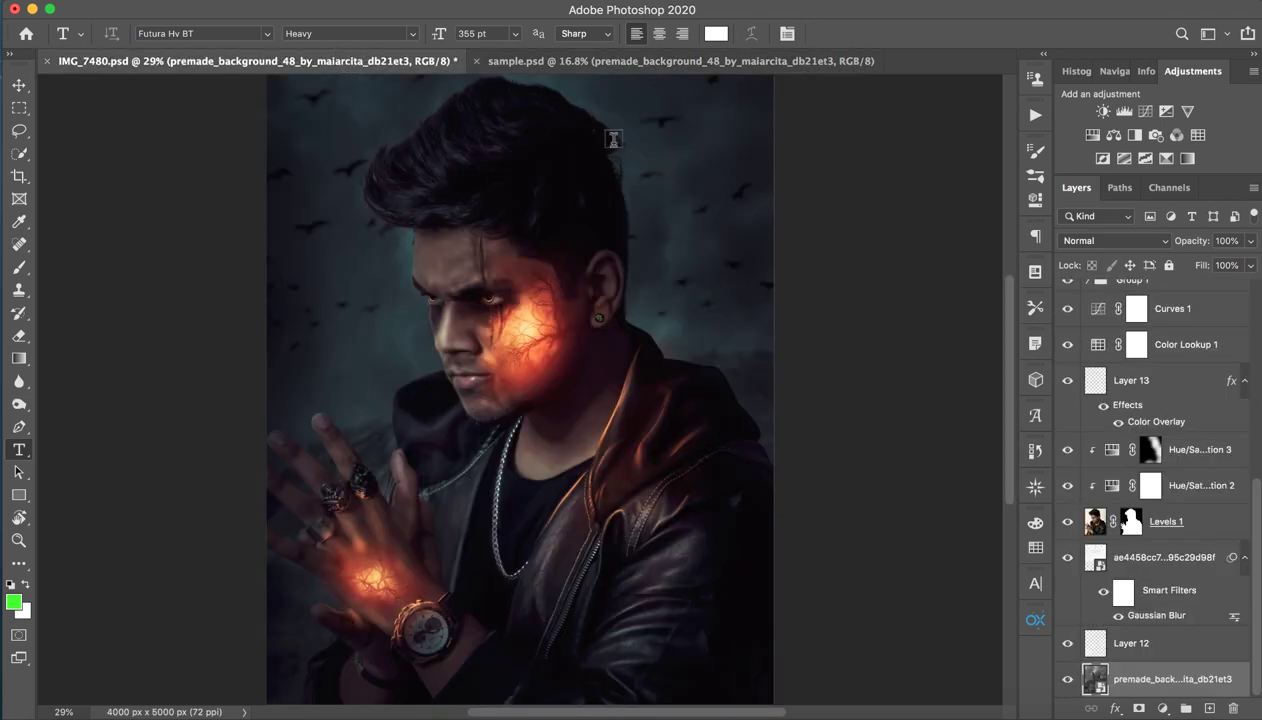
pyautogui.keyDown('alt'); pyautogui.keyDown('space'); pyautogui.click(625, 436); pyautogui.keyUp('space'); pyautogui.keyUp('alt')
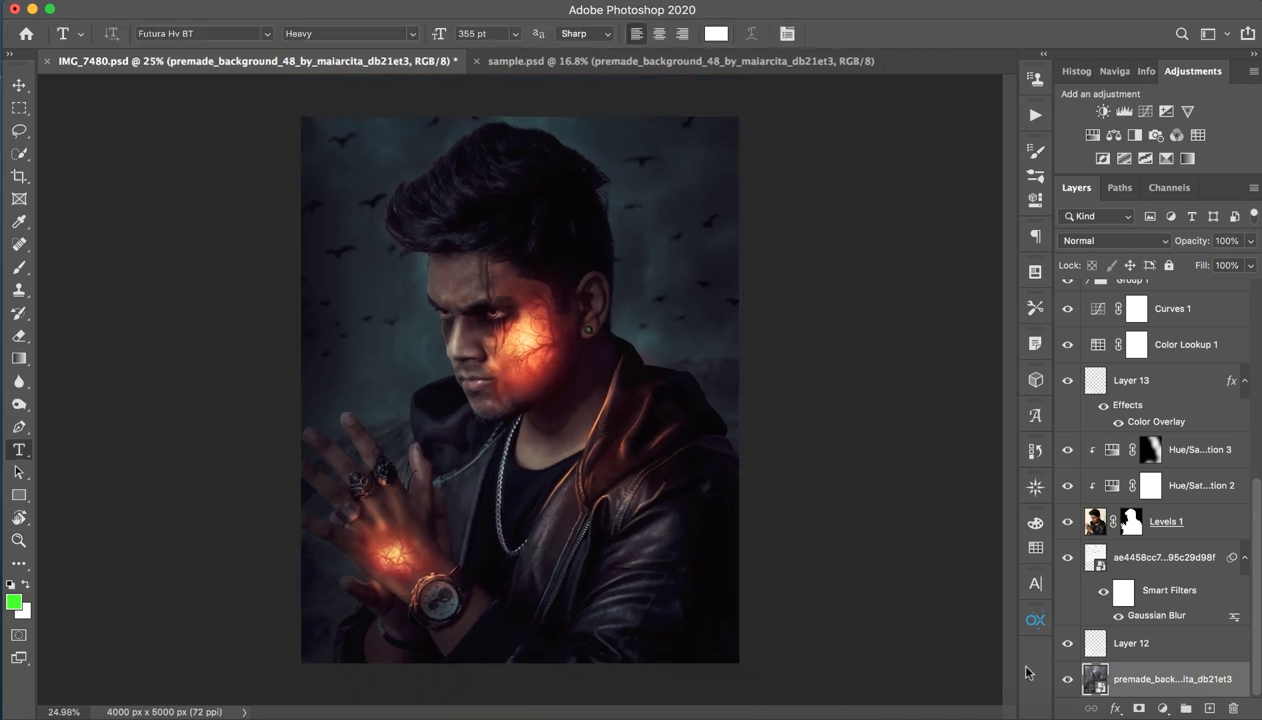
pyautogui.click(1157, 645)
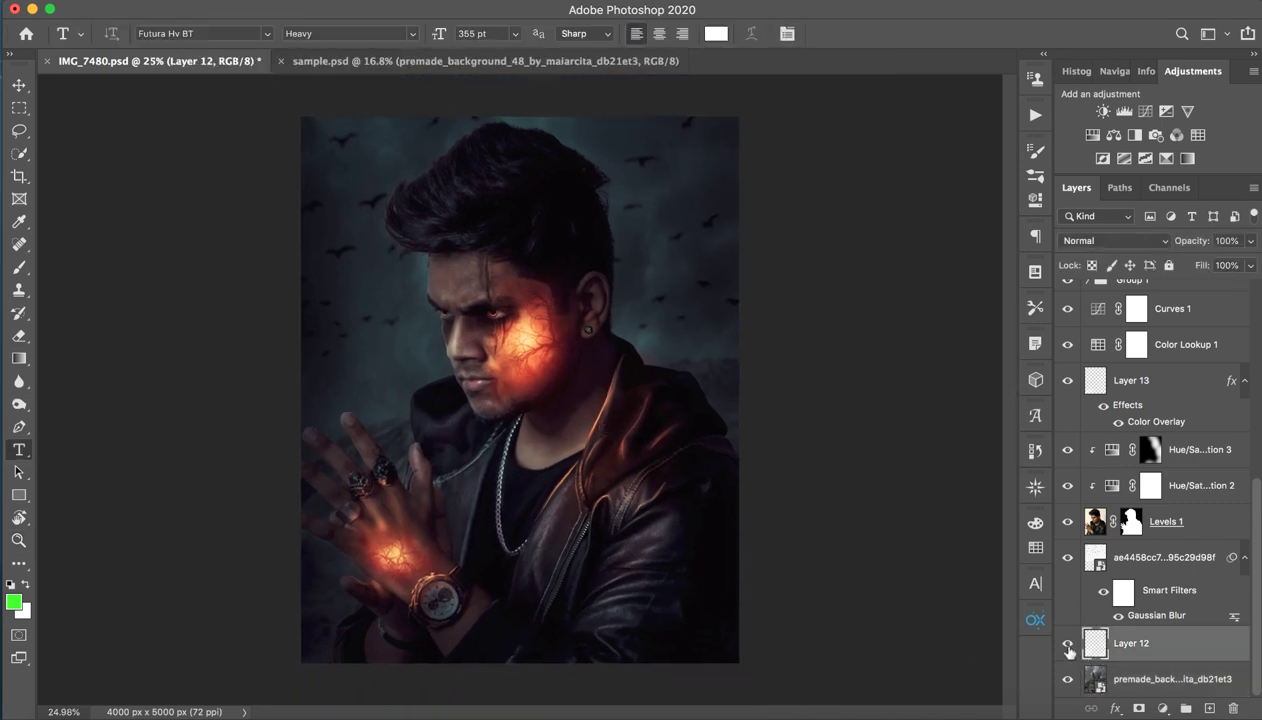
pyautogui.scroll(5, 1148, 440)
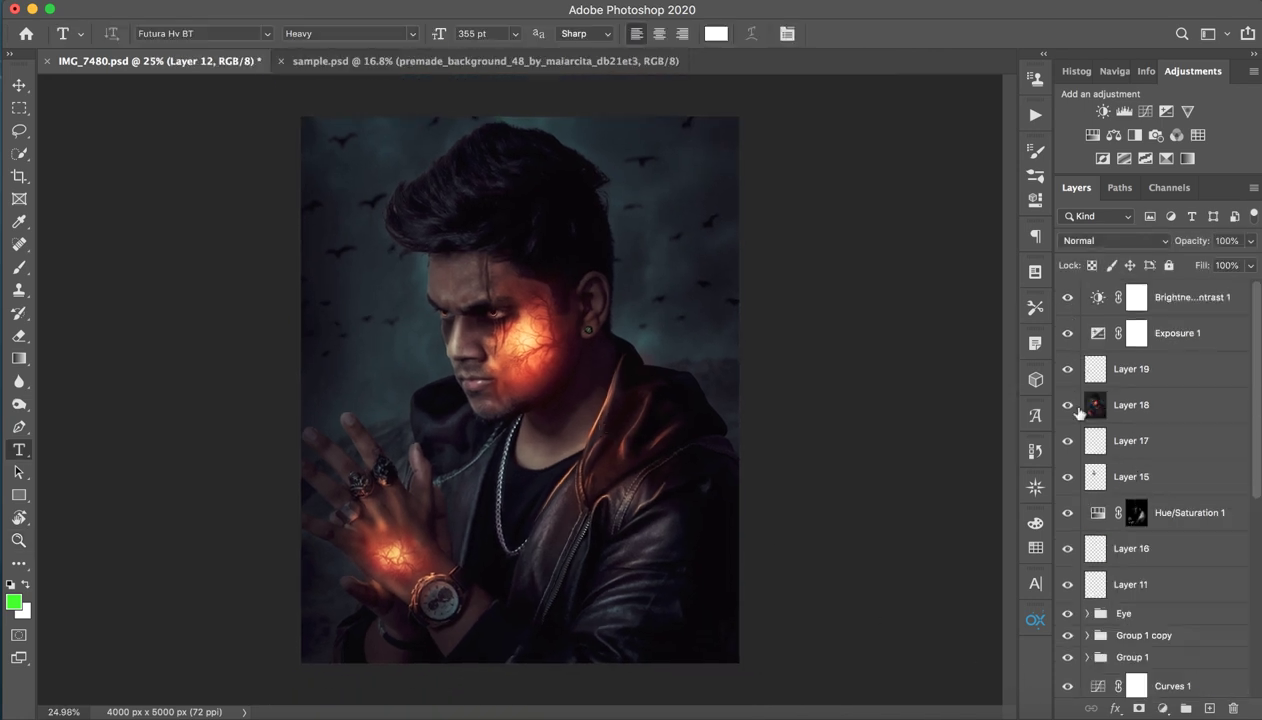
pyautogui.moveTo(1067, 405); pyautogui.dragTo(1064, 680)
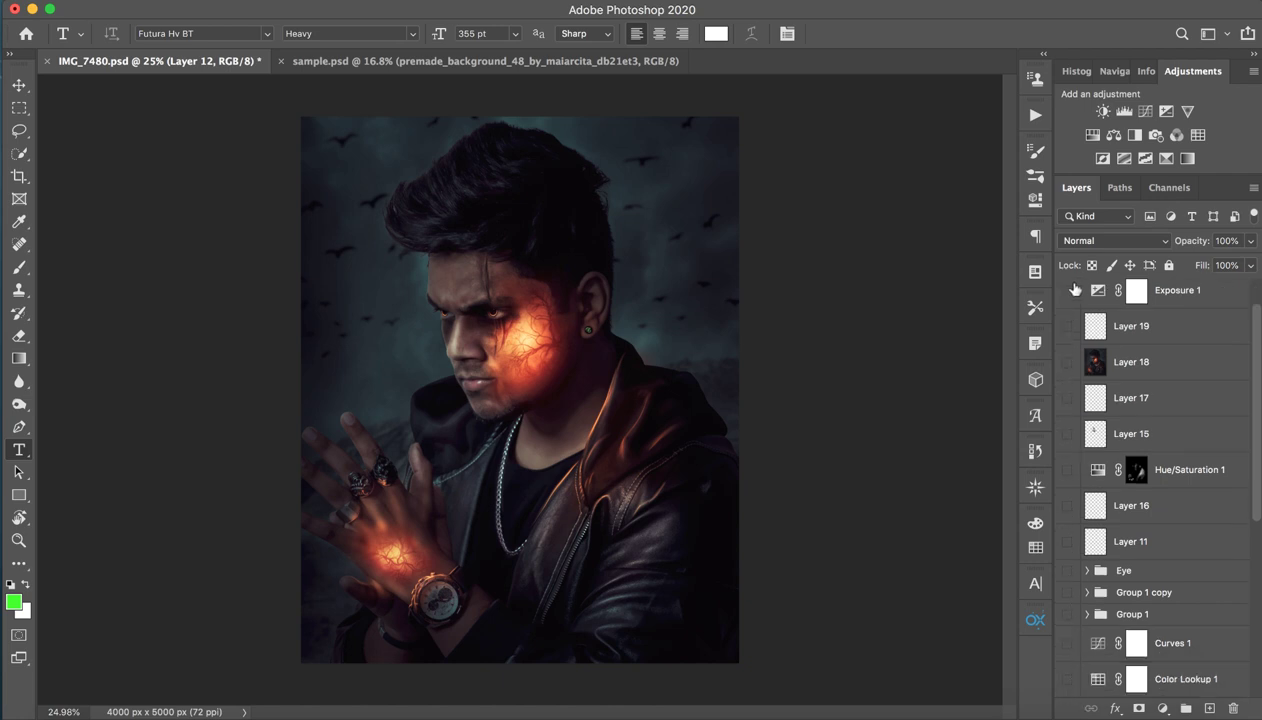
pyautogui.scroll(1, 1070, 300)
pyautogui.click(1067, 297)
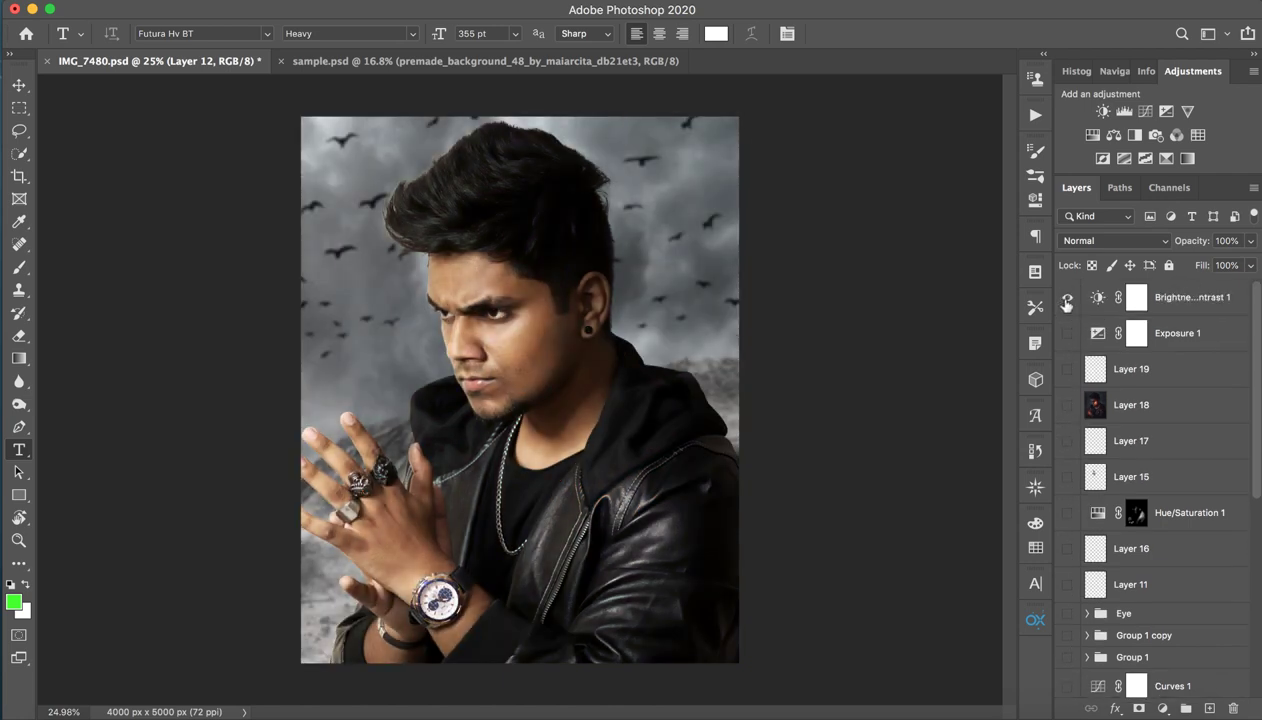
pyautogui.click(1067, 297)
pyautogui.scroll(-10, 1066, 440)
pyautogui.click(1065, 645)
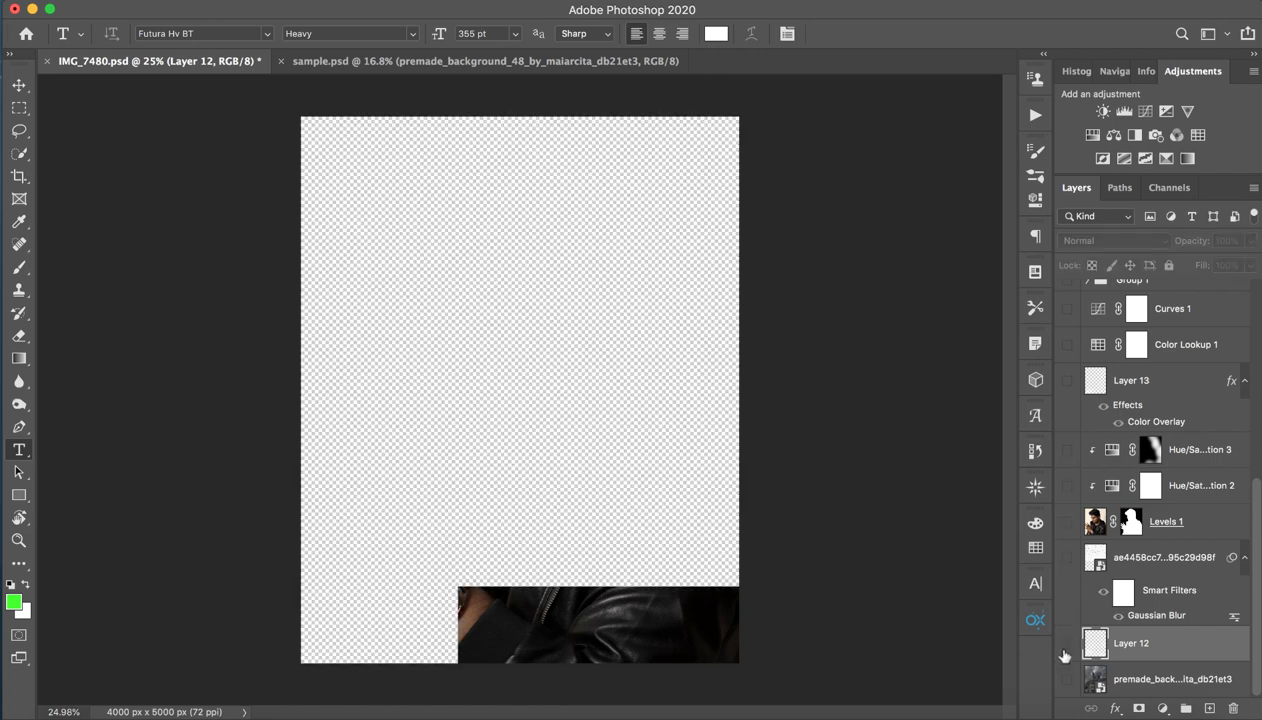
pyautogui.click(1067, 679)
pyautogui.click(1067, 643)
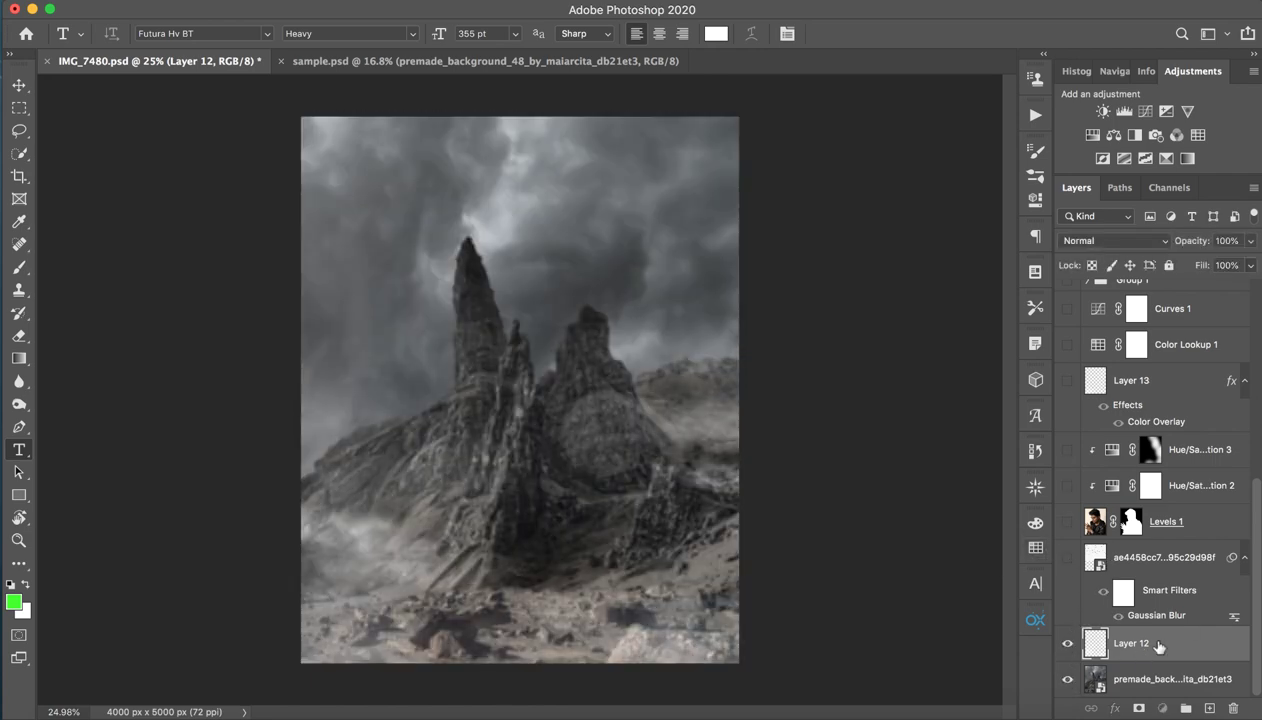
# Copy Layer 12's fog into sample.psd as Layer 1 and add an empty Layer 2
pyautogui.moveTo(1158, 646)
pyautogui.mouseDown()
pyautogui.moveTo(441, 222)
pyautogui.moveTo(458, 368)
pyautogui.mouseUp()
pyautogui.press('v')
pyautogui.moveTo(660, 370); pyautogui.dragTo(570, 360)
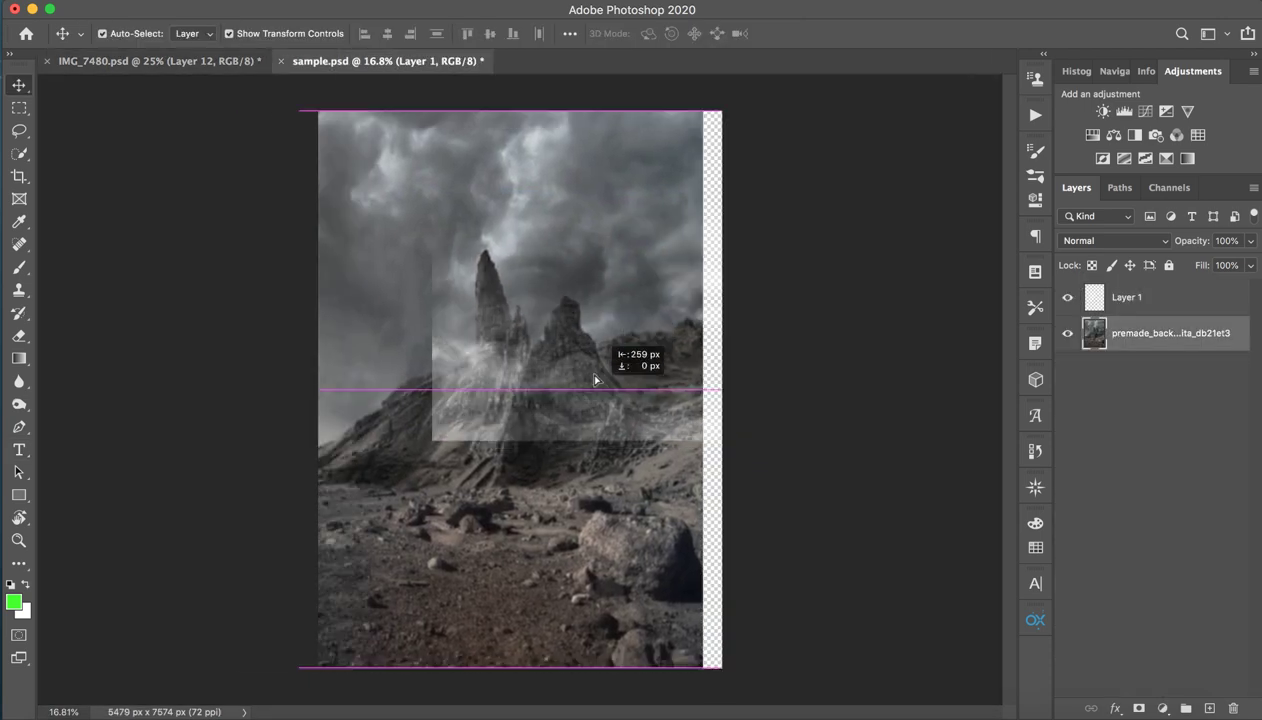
pyautogui.hotkey('ctrl', 'z')
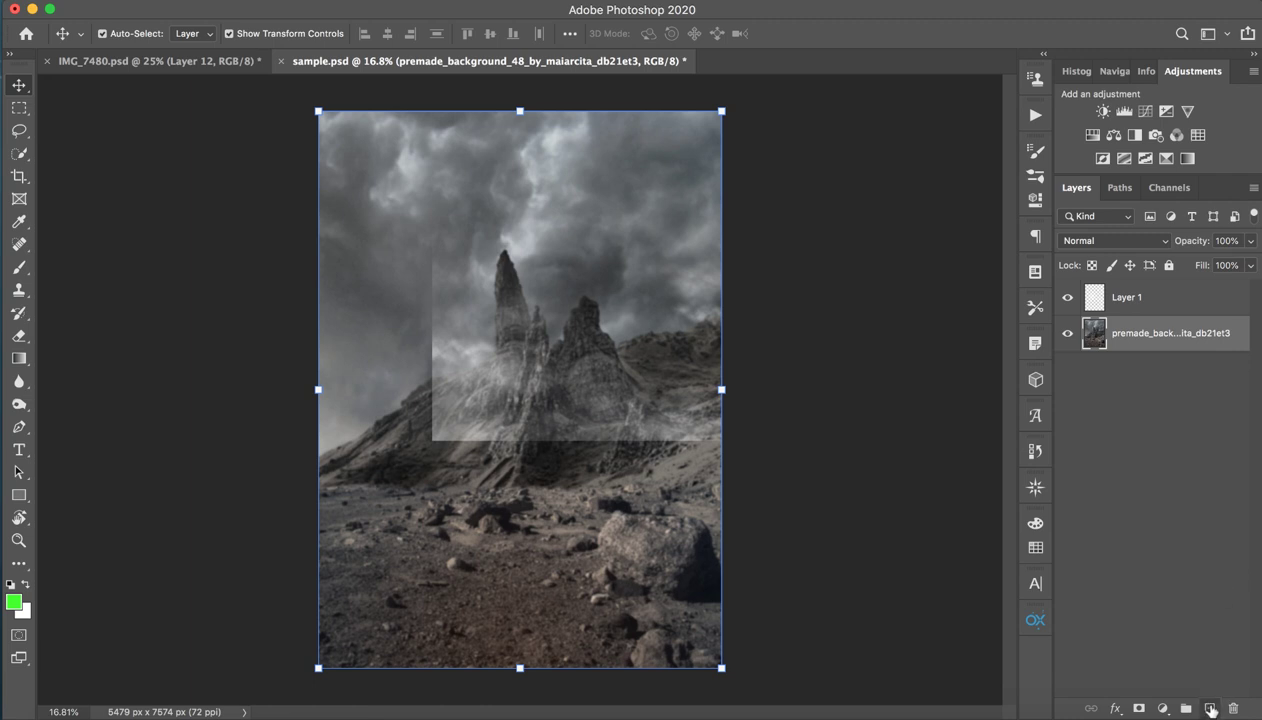
pyautogui.click(1209, 708)
# Fill Layer 2 with solid black
pyautogui.press('d')
pyautogui.press('x')
pyautogui.press('x')
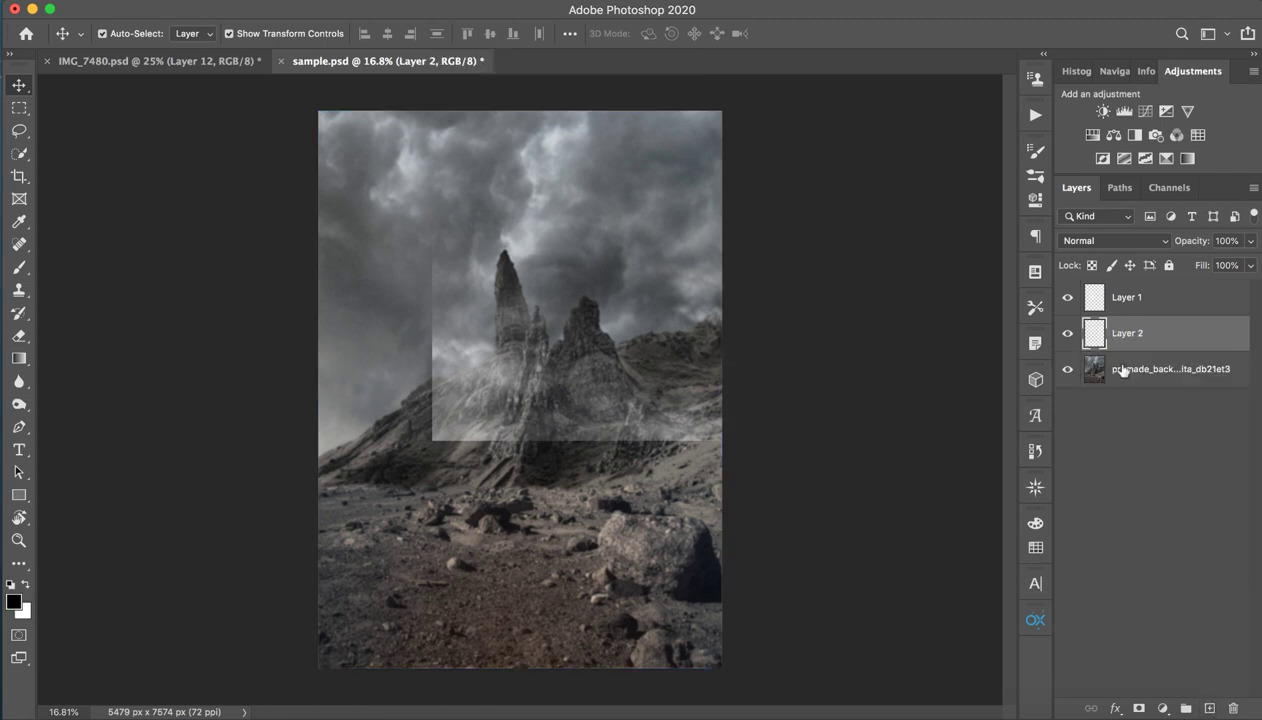
pyautogui.hotkey('alt', 'BackSpace')
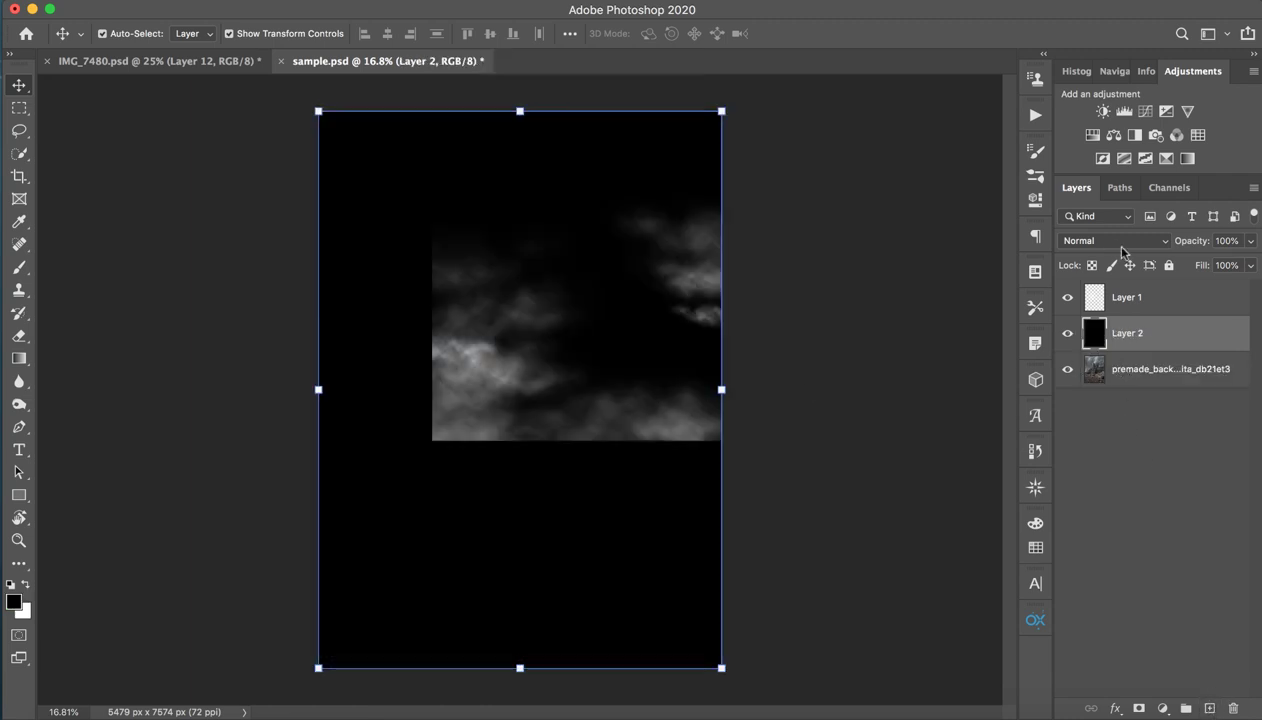
# Scale the fog layer to about 138.6% and move it across the lower canvas
pyautogui.click(1125, 297)
pyautogui.hotkey('ctrl', 't')
pyautogui.moveTo(575, 444); pyautogui.dragTo(578, 582)
pyautogui.moveTo(668, 363); pyautogui.dragTo(724, 313)
pyautogui.moveTo(616, 532); pyautogui.dragTo(620, 546)
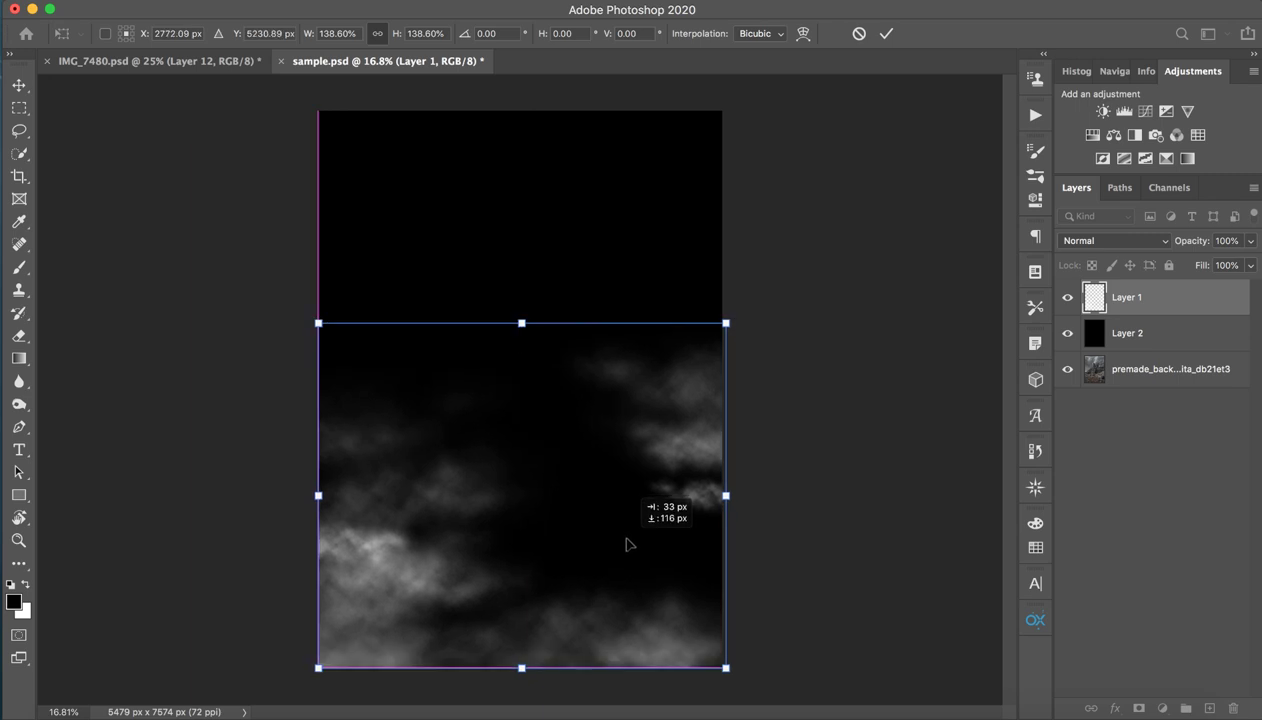
pyautogui.click(886, 33)
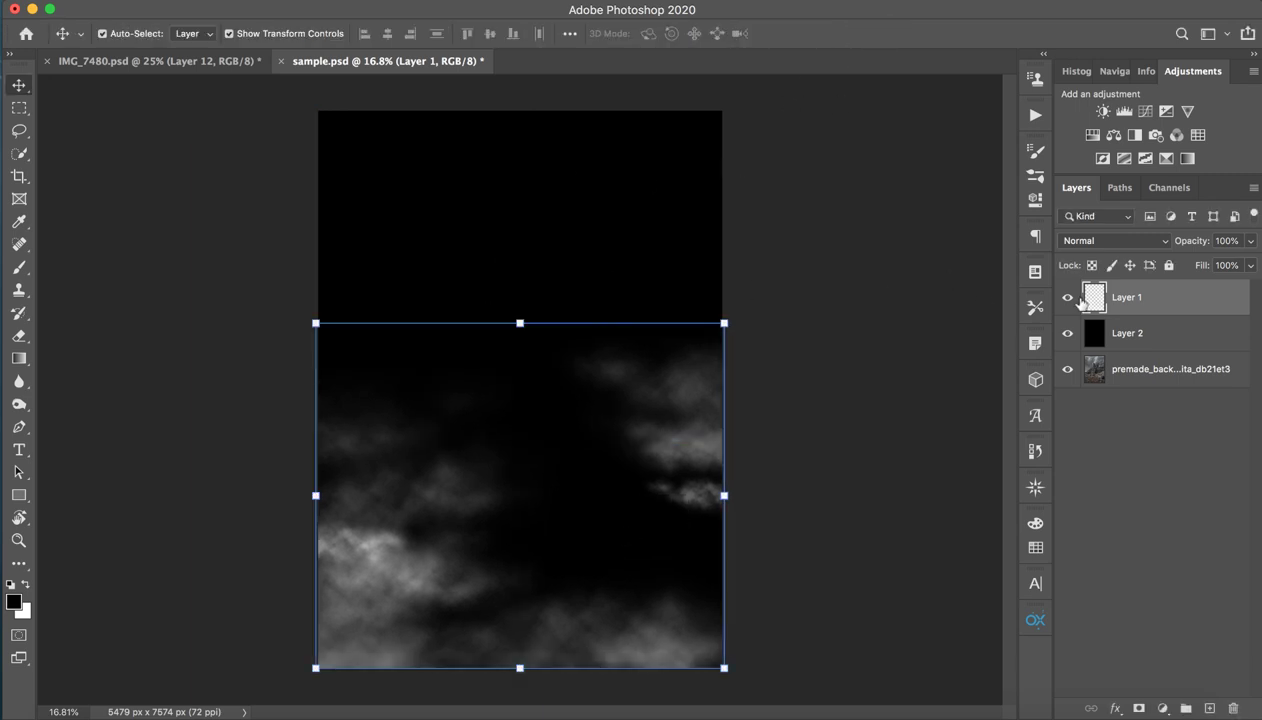
# Move black Layer 2 above the fog, hide it, and return to IMG_7480.psd
pyautogui.click(1116, 333)
pyautogui.moveTo(1110, 333); pyautogui.dragTo(1130, 283)
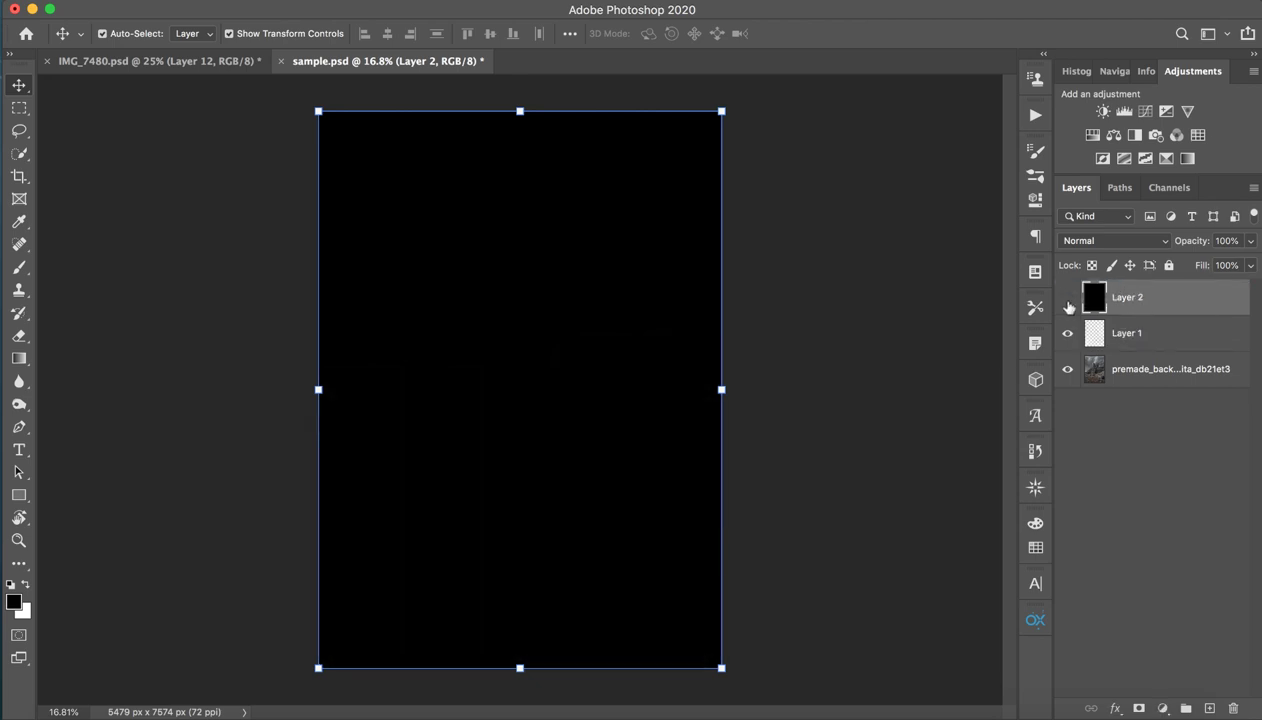
pyautogui.click(1067, 297)
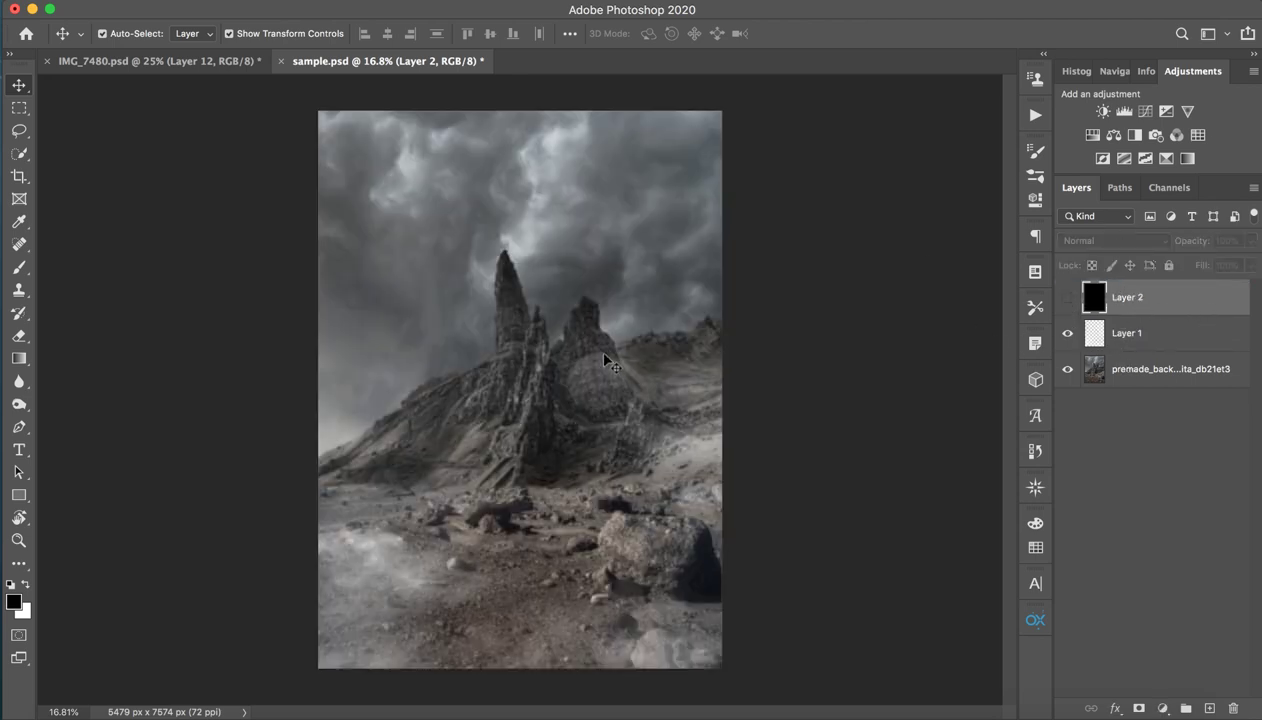
pyautogui.click(230, 62)
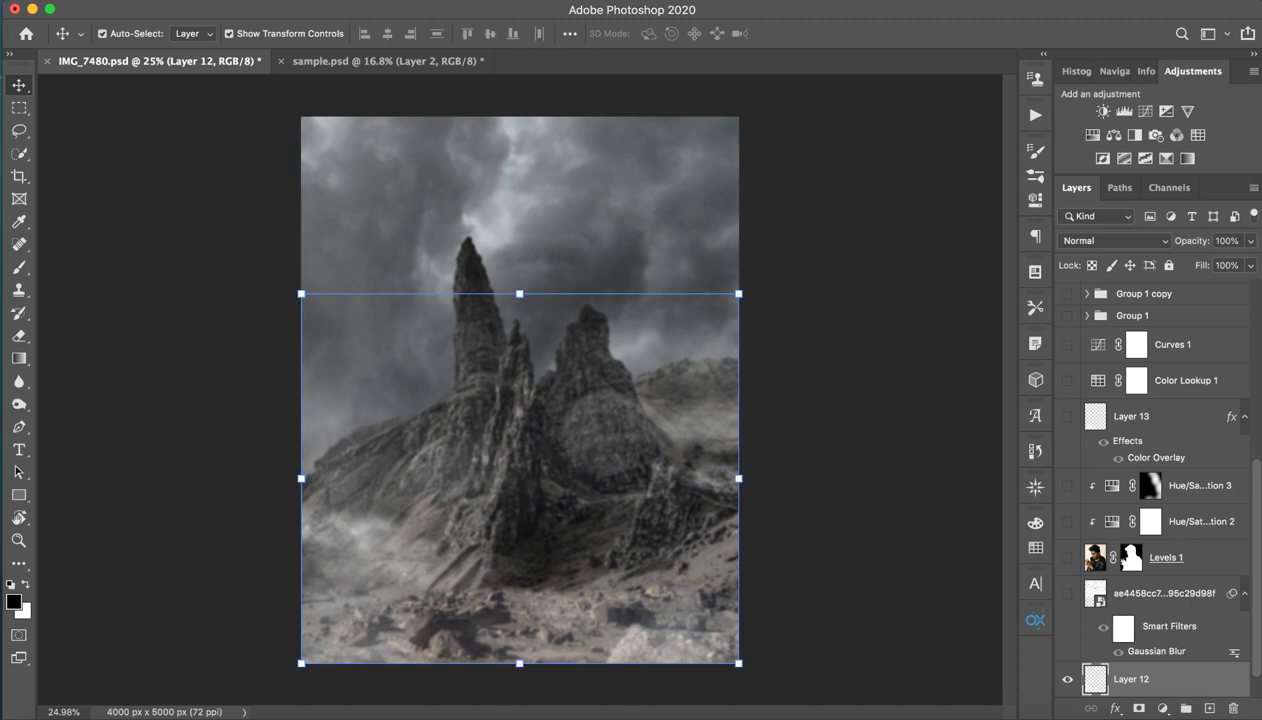
# Show the Multiply crows smart object and copy it into sample.psd's sky
pyautogui.click(1170, 600)
pyautogui.click(1067, 594)
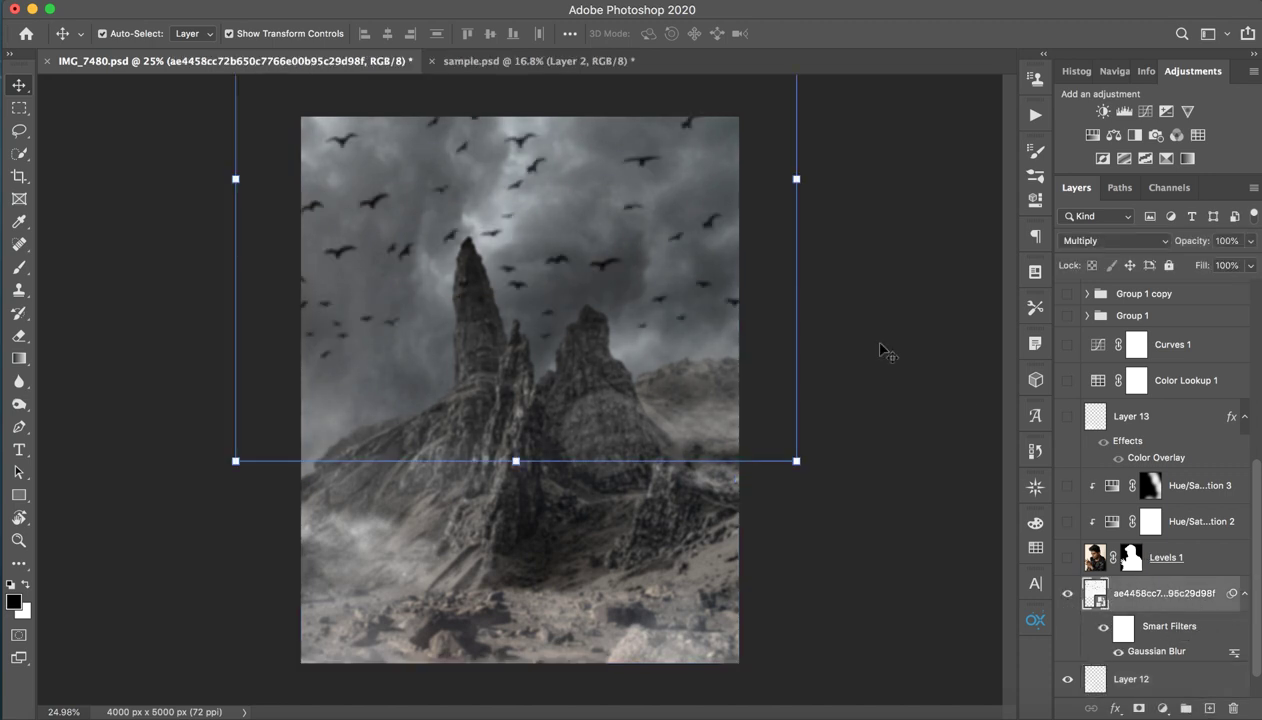
pyautogui.click(538, 61)
pyautogui.click(320, 61)
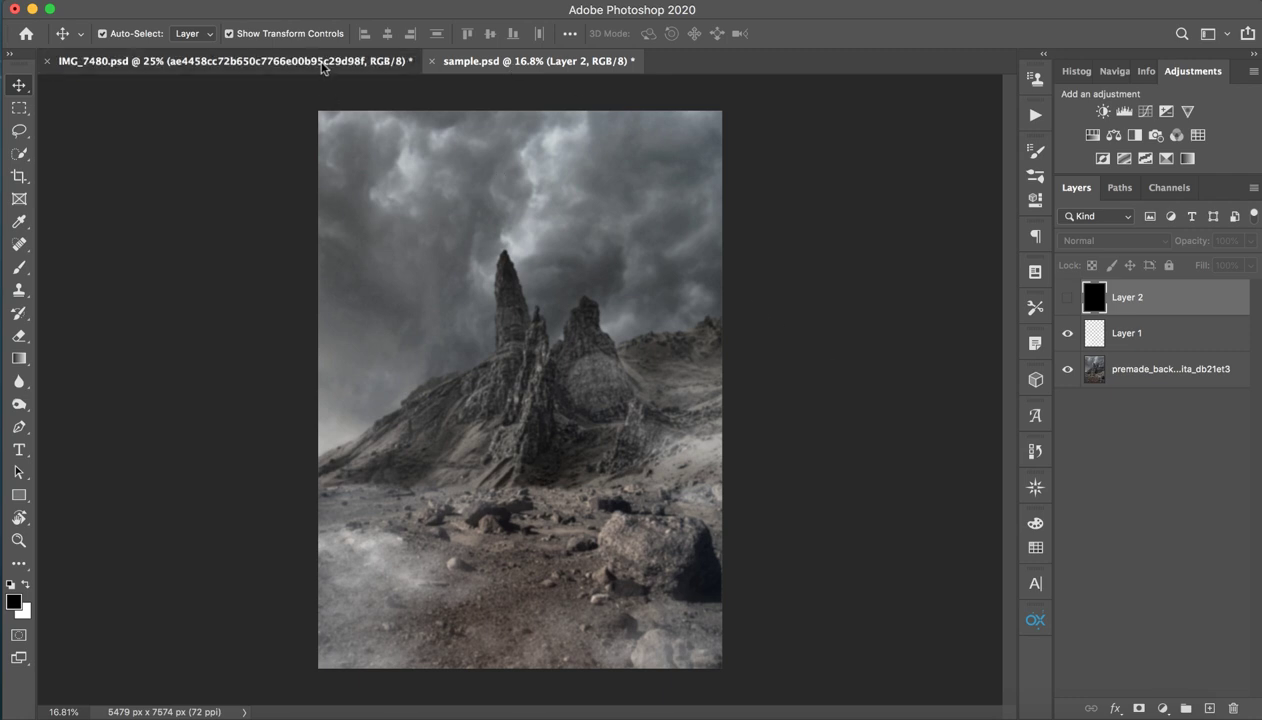
pyautogui.moveTo(1172, 633)
pyautogui.mouseDown()
pyautogui.moveTo(535, 188)
pyautogui.moveTo(561, 334)
pyautogui.mouseUp()
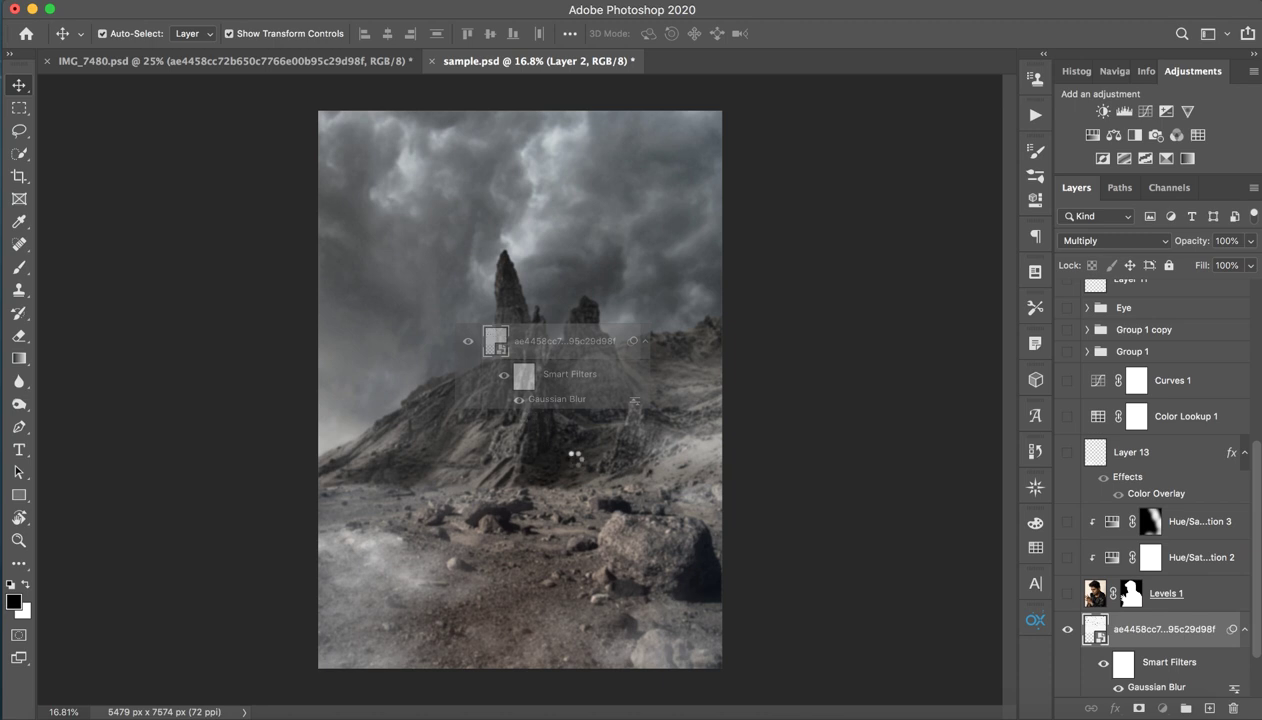
pyautogui.moveTo(598, 388); pyautogui.dragTo(562, 193)
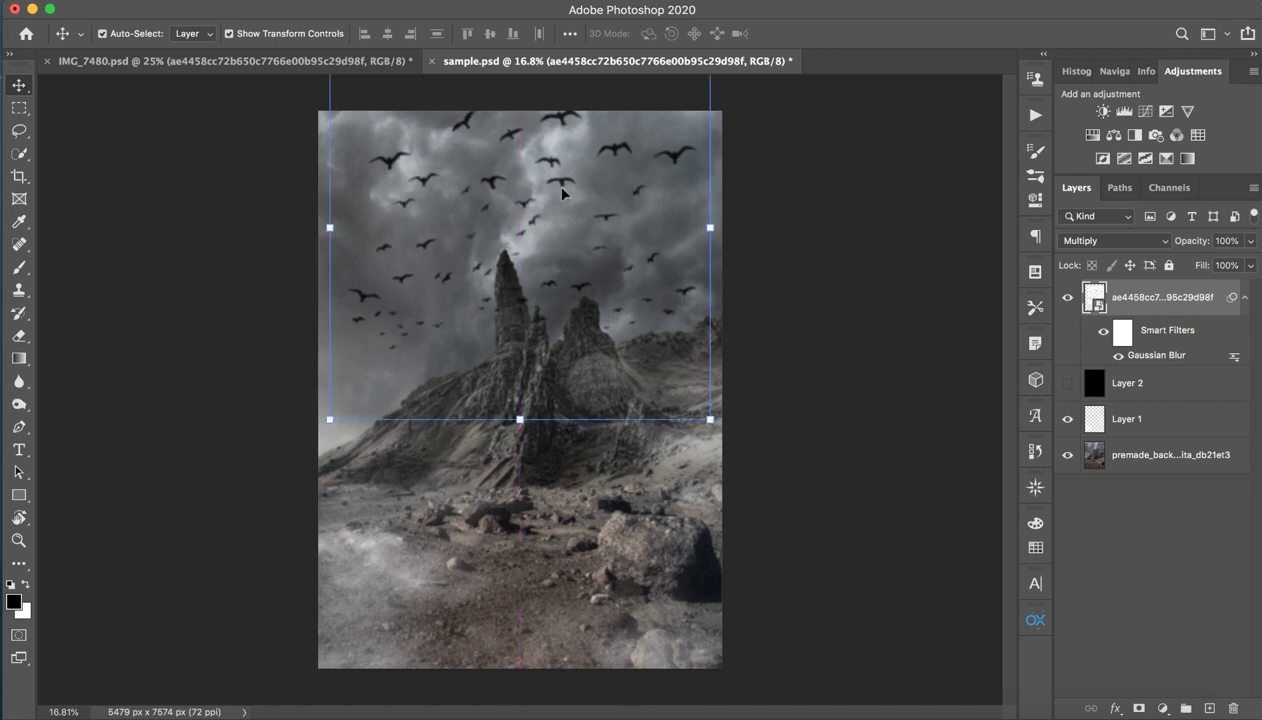
# Stretch the crows to the canvas edges and add an empty Layer 3
pyautogui.moveTo(722, 230); pyautogui.dragTo(725, 227)
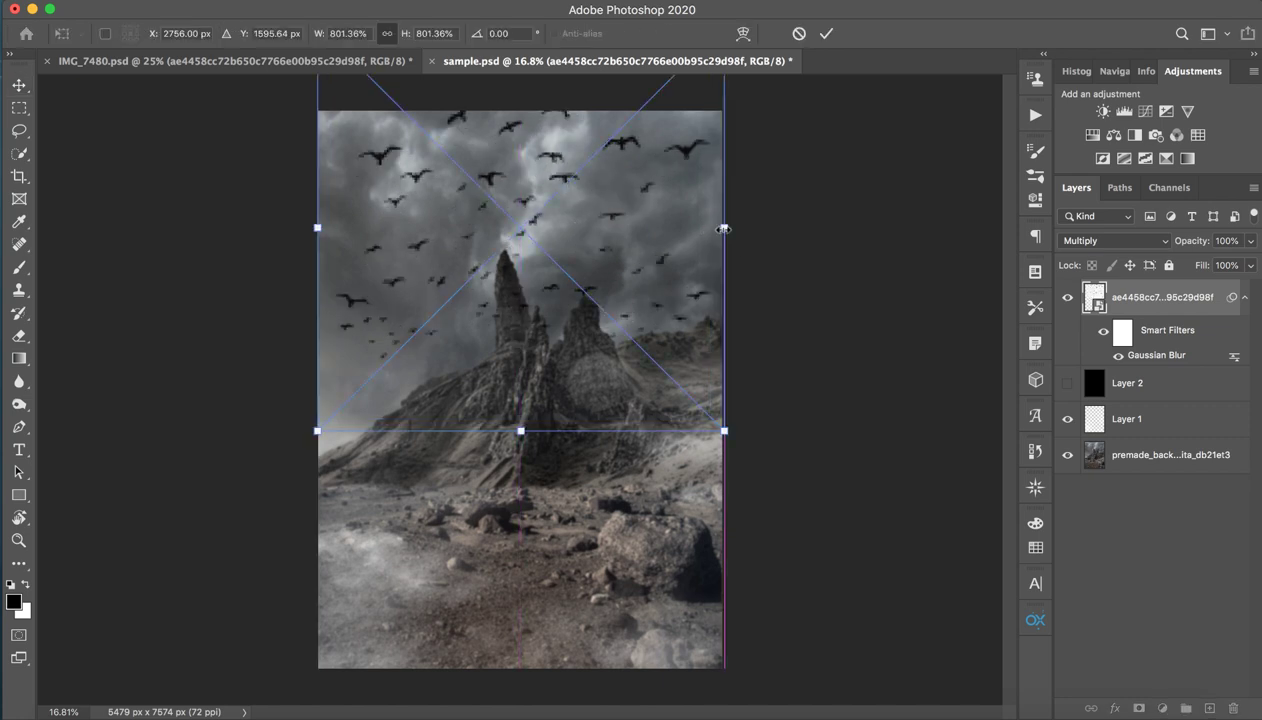
pyautogui.click(826, 34)
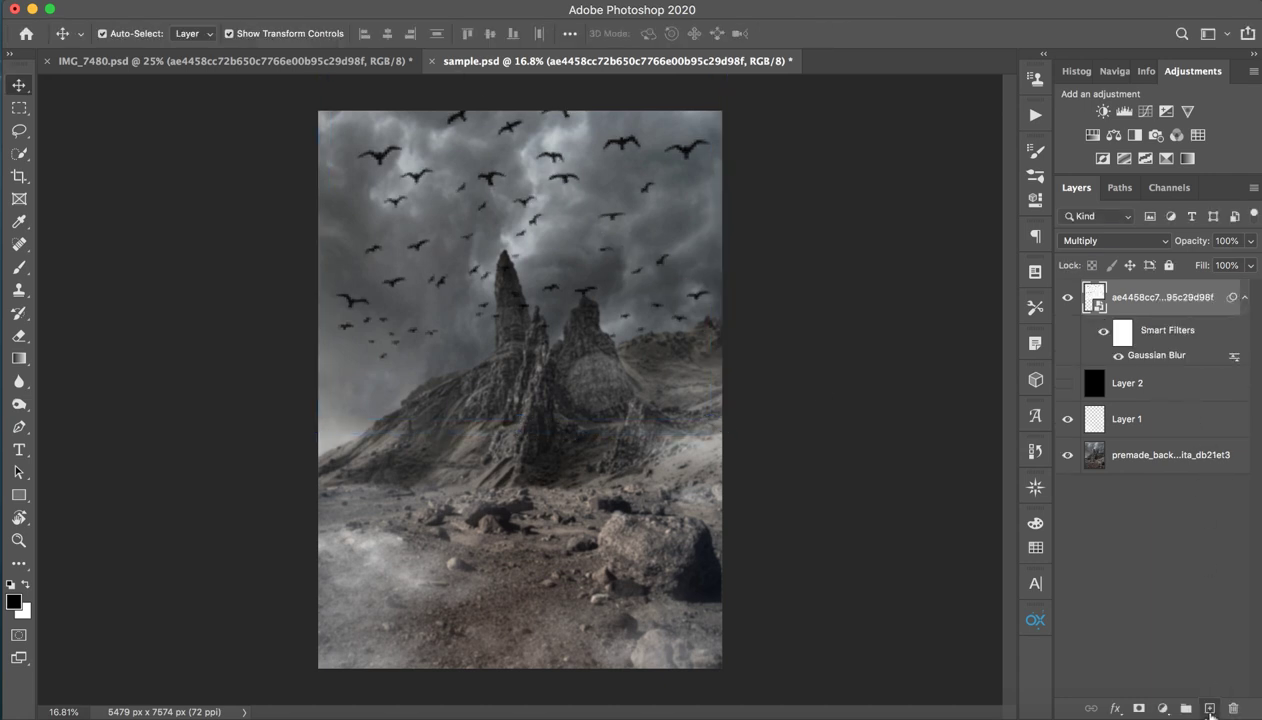
pyautogui.click(1209, 708)
# Set white foreground, red background colour, and an 83 px Brush
pyautogui.press('x')
pyautogui.click(22, 611)
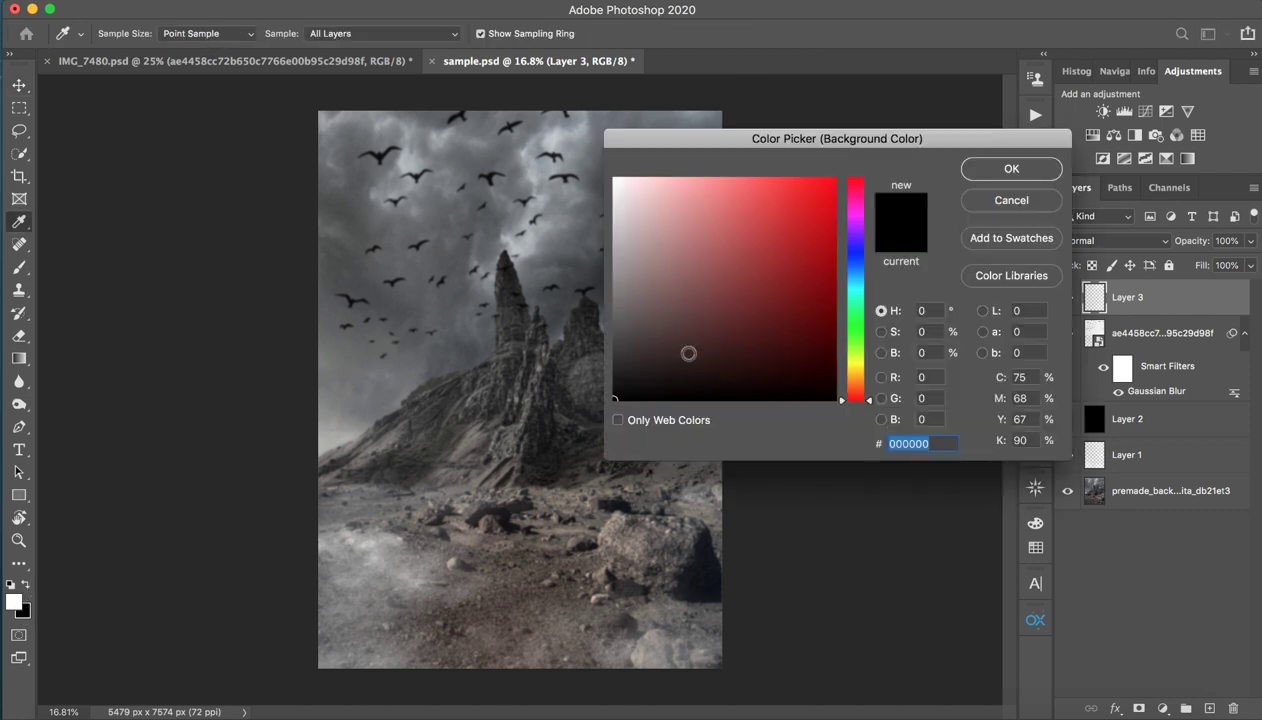
pyautogui.moveTo(786, 179); pyautogui.dragTo(836, 178)
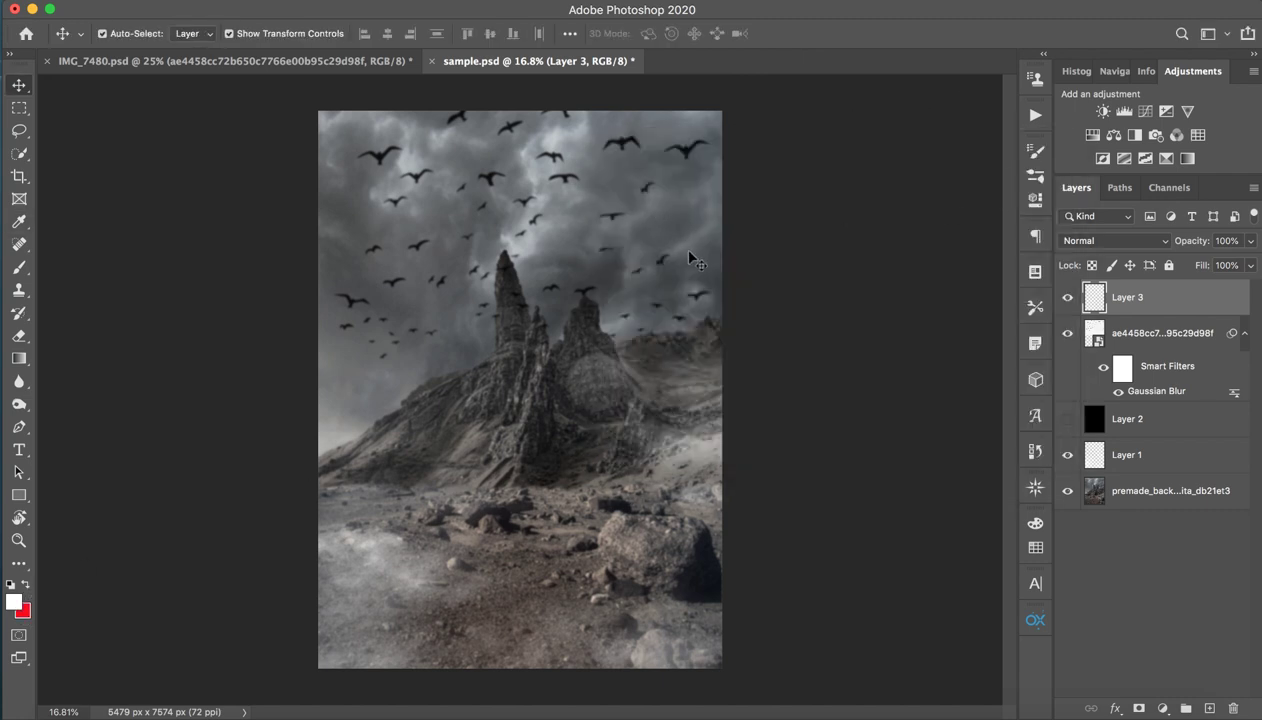
pyautogui.press('b')
pyautogui.moveTo(674, 220); pyautogui.dragTo(686, 220)
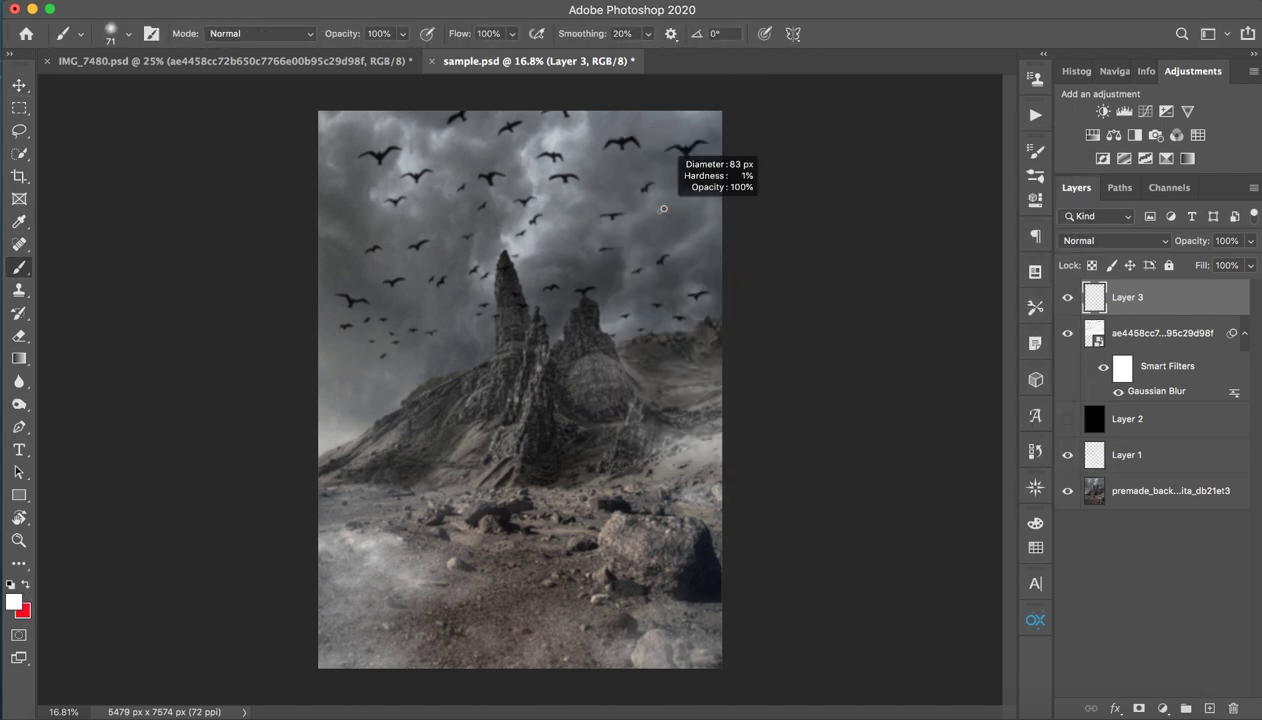
# Sketch white guide strokes across the sky, peaks, rock spire and lower left
pyautogui.moveTo(722, 318); pyautogui.dragTo(480, 157)
pyautogui.moveTo(529, 283); pyautogui.dragTo(667, 352)
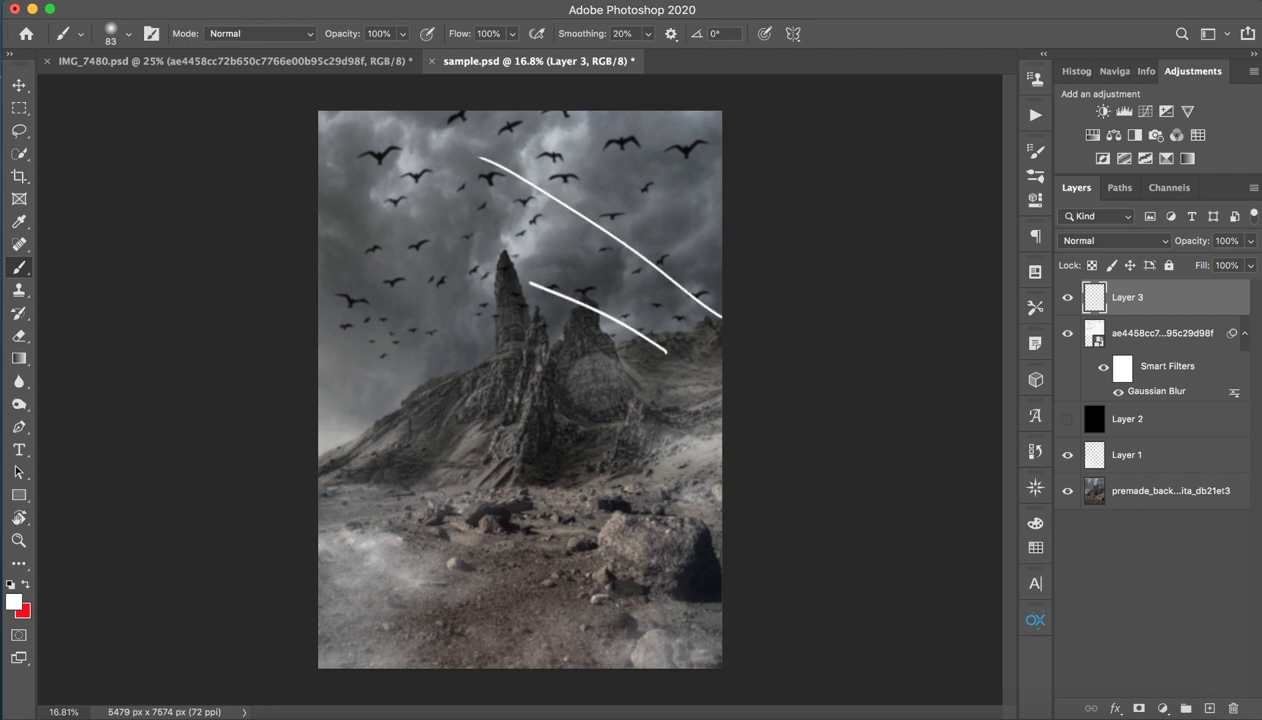
pyautogui.moveTo(583, 380); pyautogui.dragTo(430, 307)
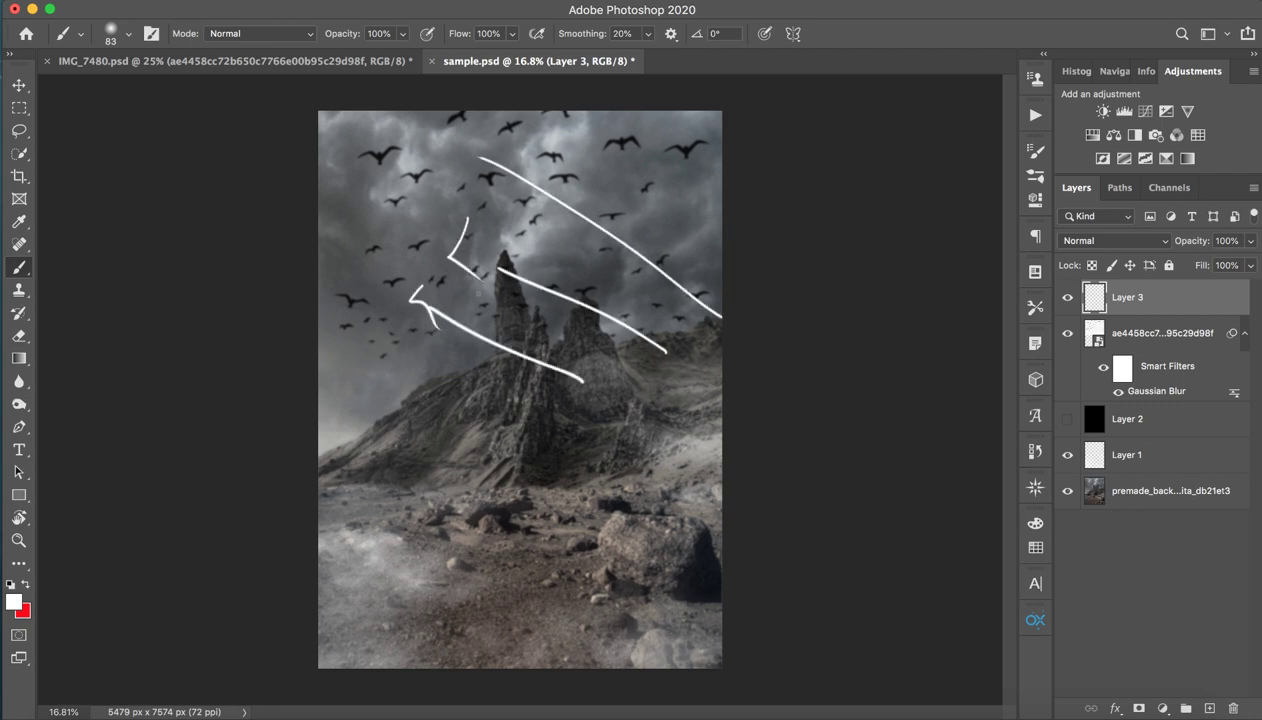
pyautogui.moveTo(487, 411); pyautogui.dragTo(358, 321)
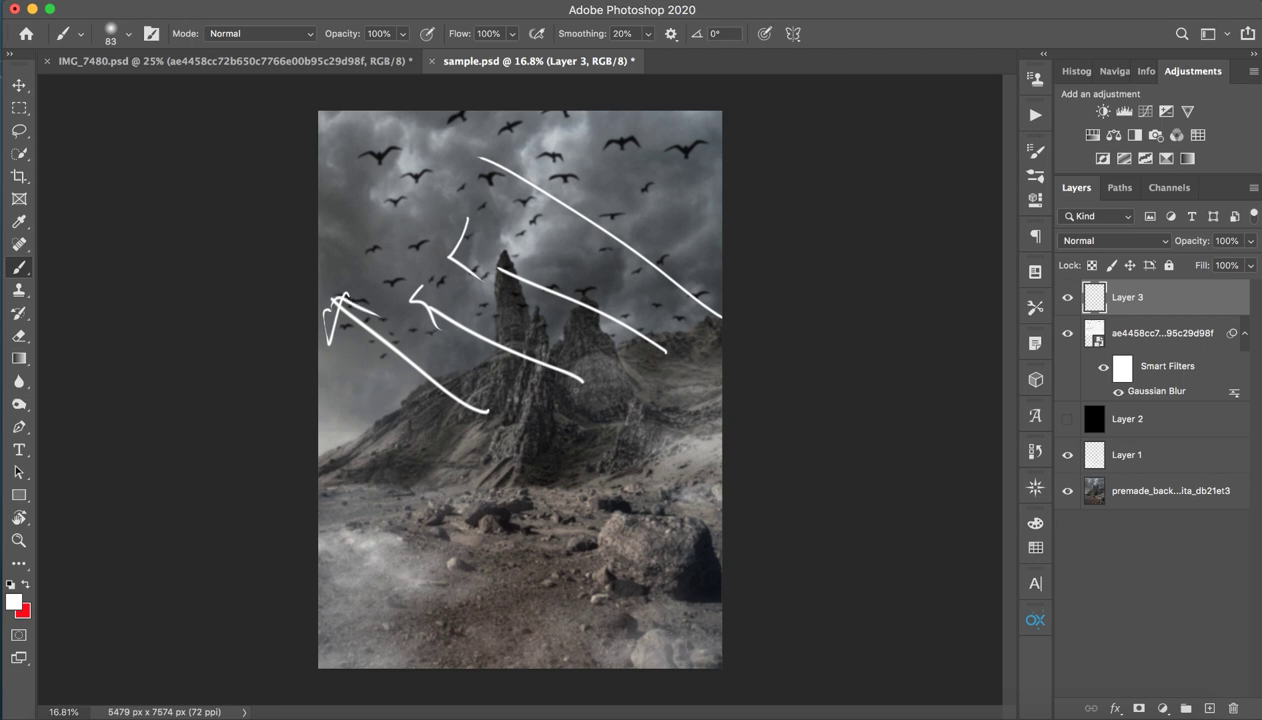
pyautogui.moveTo(545, 249); pyautogui.dragTo(520, 262)
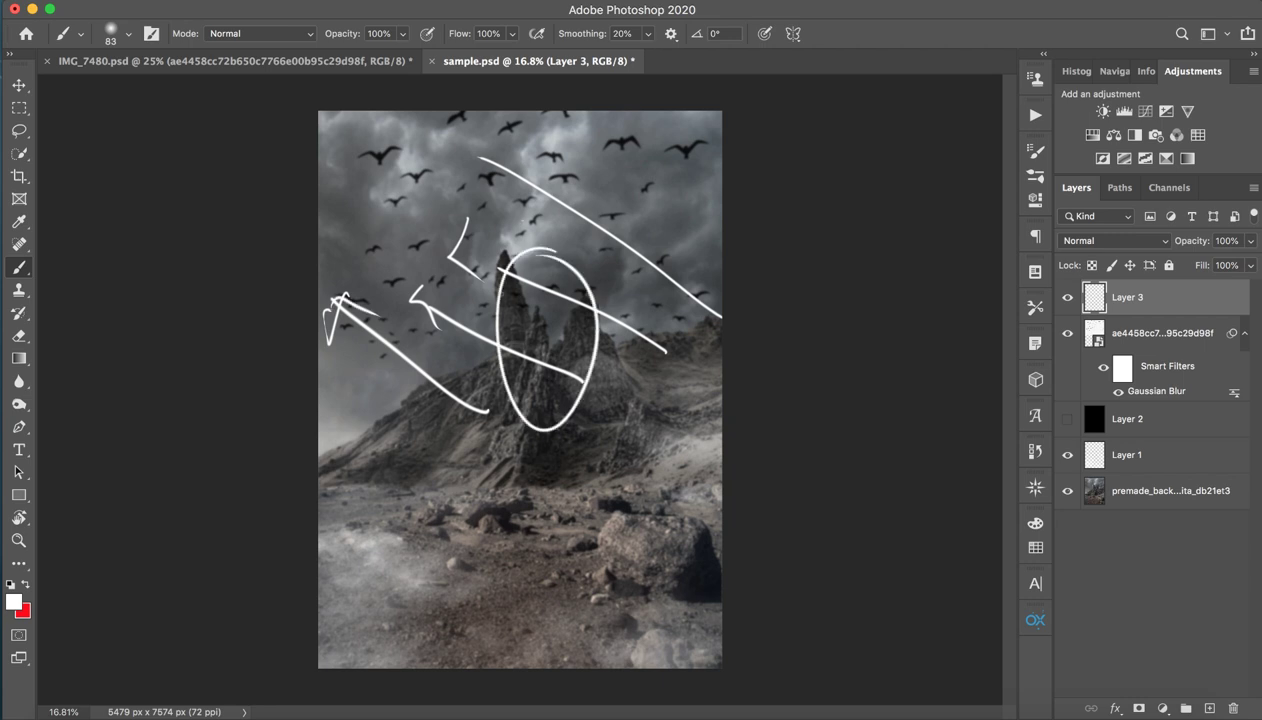
pyautogui.moveTo(542, 366)
pyautogui.mouseDown()
pyautogui.moveTo(480, 380)
pyautogui.moveTo(488, 418)
pyautogui.mouseUp()
pyautogui.moveTo(470, 496); pyautogui.dragTo(472, 530)
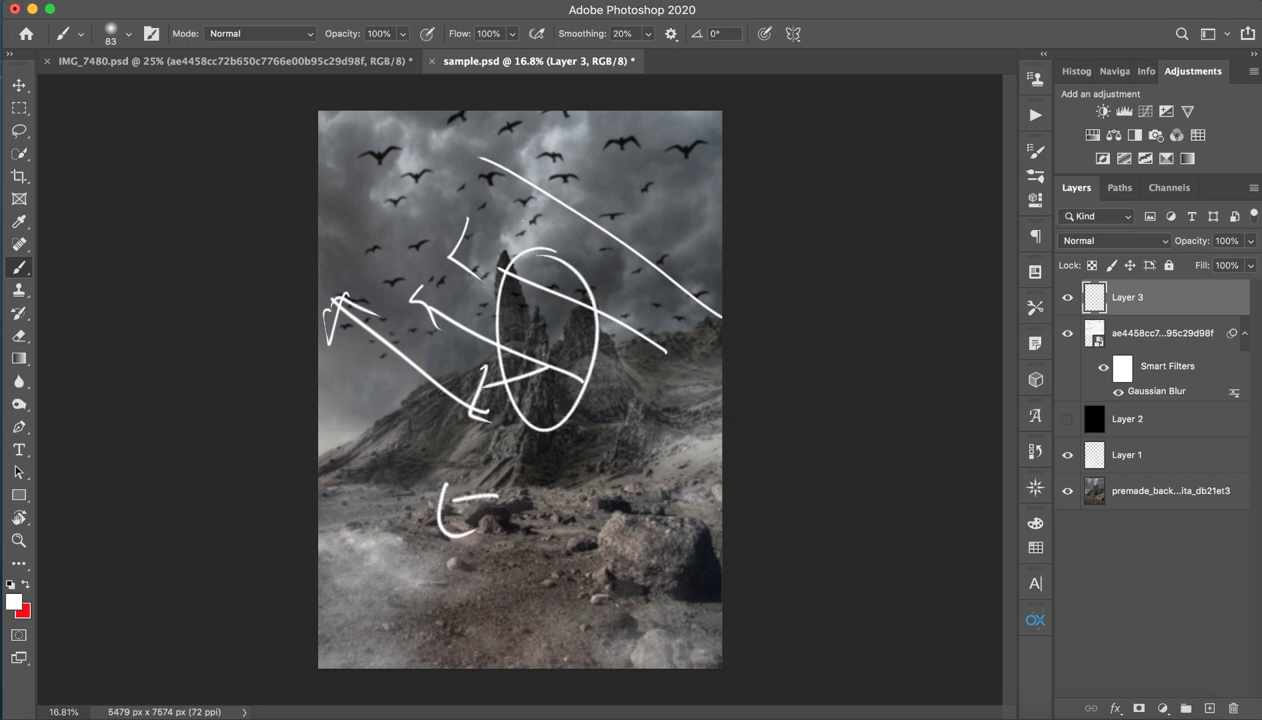
pyautogui.moveTo(383, 550); pyautogui.dragTo(414, 598)
# Sketch the body outline, lower-left loops and long diagonal lines across the upper sky
pyautogui.moveTo(528, 440); pyautogui.dragTo(500, 664)
pyautogui.moveTo(566, 436); pyautogui.dragTo(704, 515)
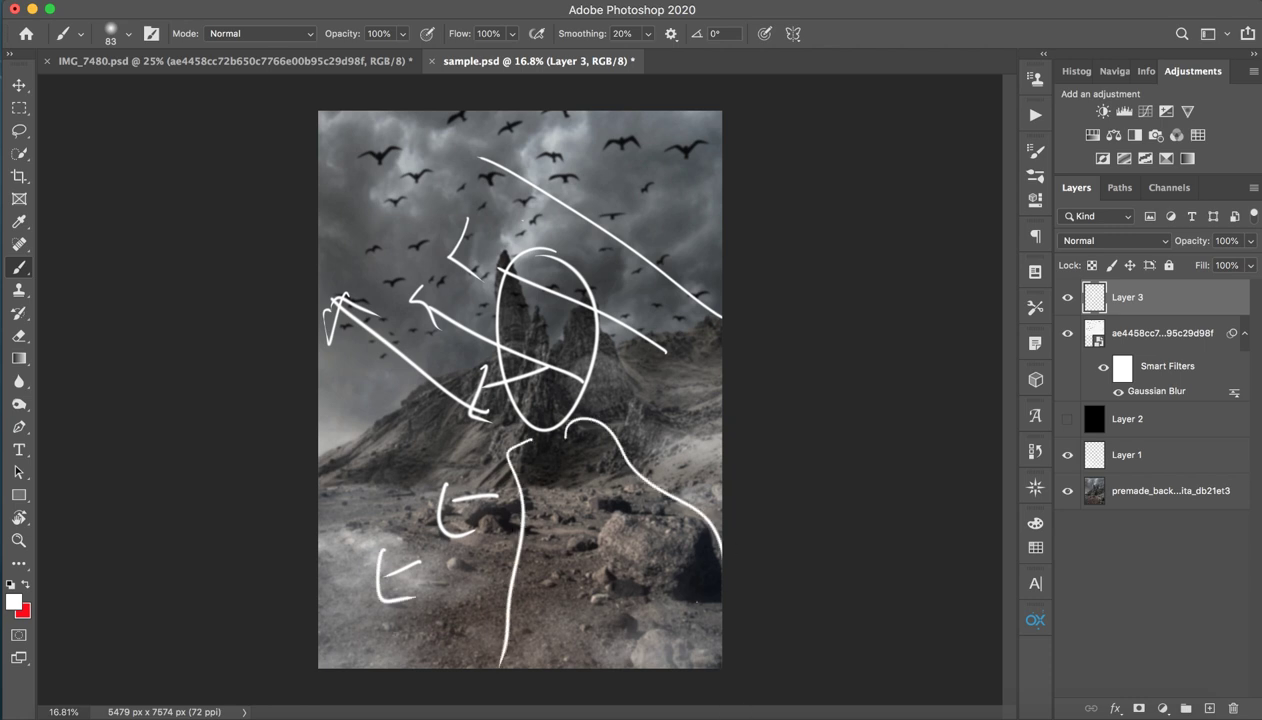
pyautogui.moveTo(410, 520)
pyautogui.mouseDown()
pyautogui.moveTo(366, 544)
pyautogui.moveTo(498, 634)
pyautogui.moveTo(540, 636)
pyautogui.mouseUp()
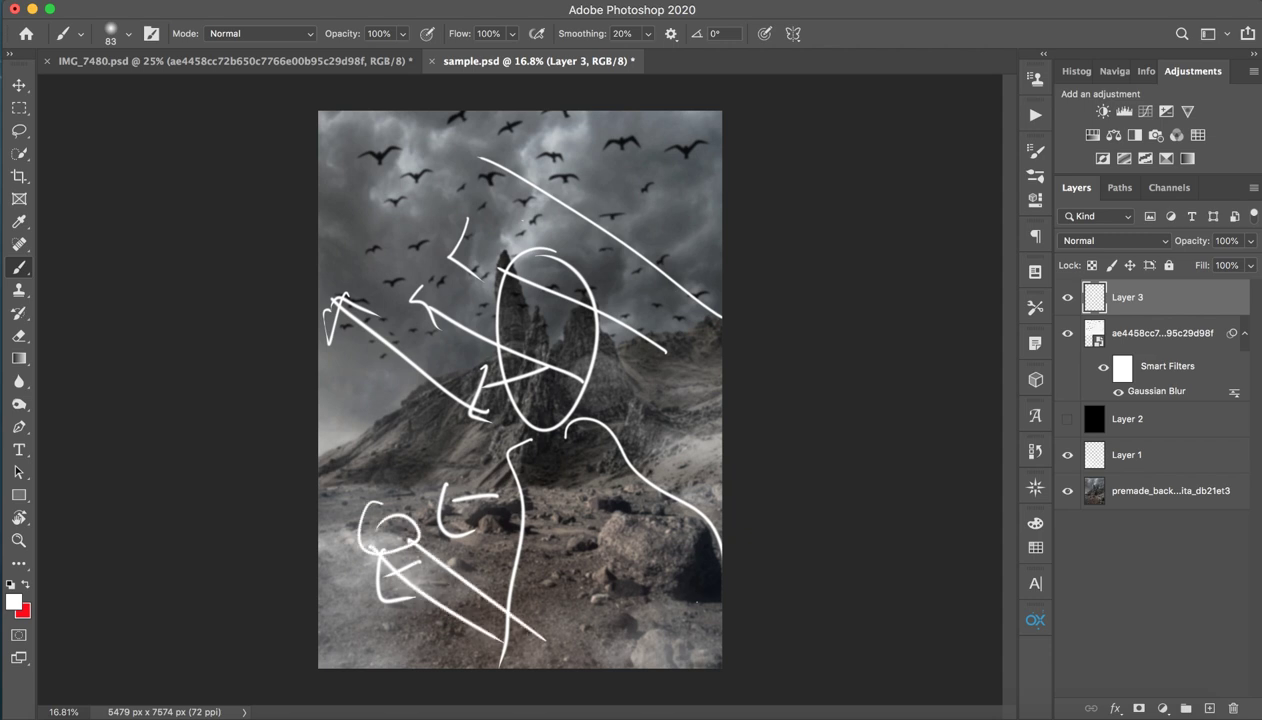
pyautogui.moveTo(420, 552)
pyautogui.mouseDown()
pyautogui.moveTo(383, 576)
pyautogui.moveTo(372, 500)
pyautogui.mouseUp()
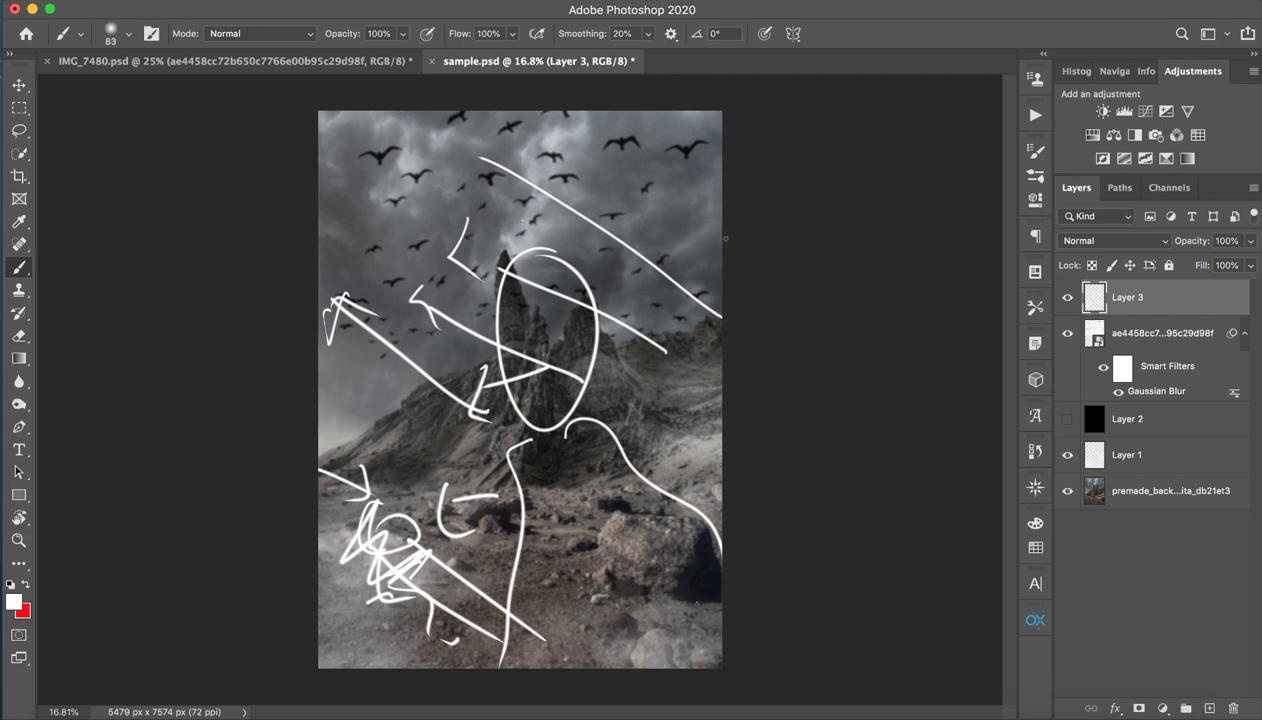
pyautogui.moveTo(725, 238); pyautogui.dragTo(530, 112)
pyautogui.moveTo(566, 178); pyautogui.dragTo(462, 110)
pyautogui.moveTo(602, 264)
pyautogui.mouseDown()
pyautogui.moveTo(434, 210)
pyautogui.moveTo(430, 140)
pyautogui.mouseUp()
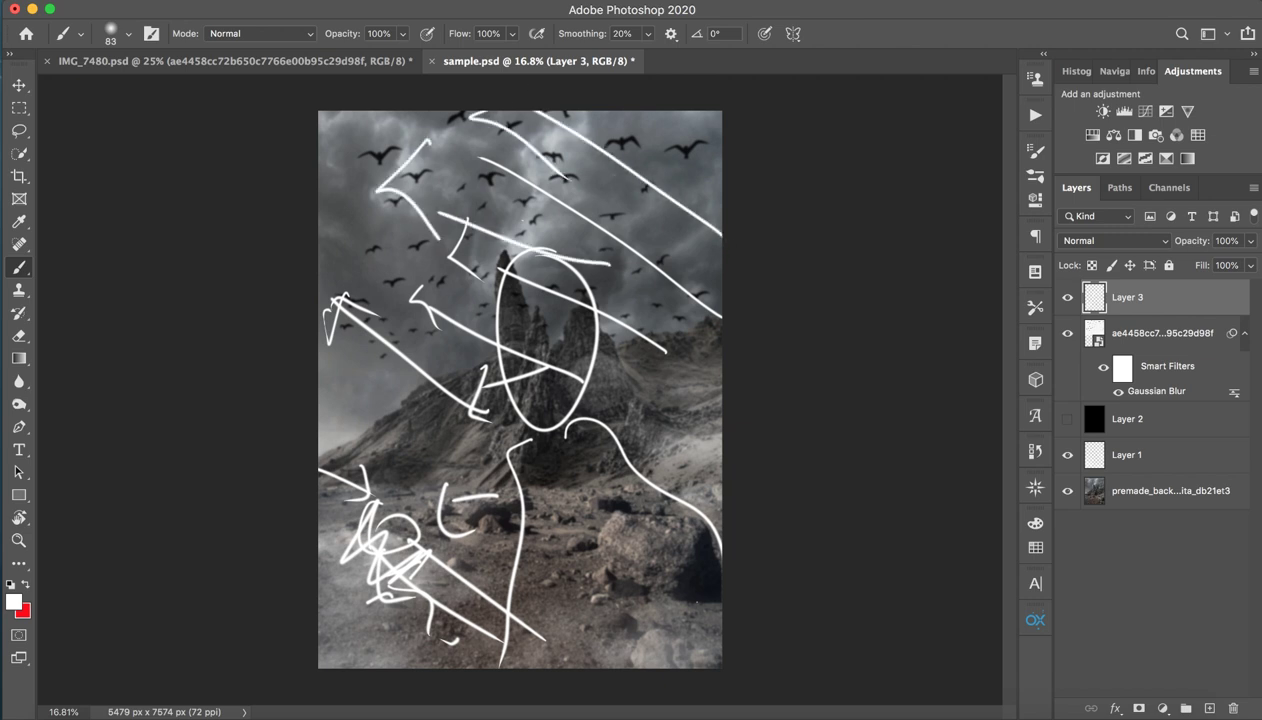
# Try Color Burn on the crow smart object, then set it back to Normal
pyautogui.click(1160, 333)
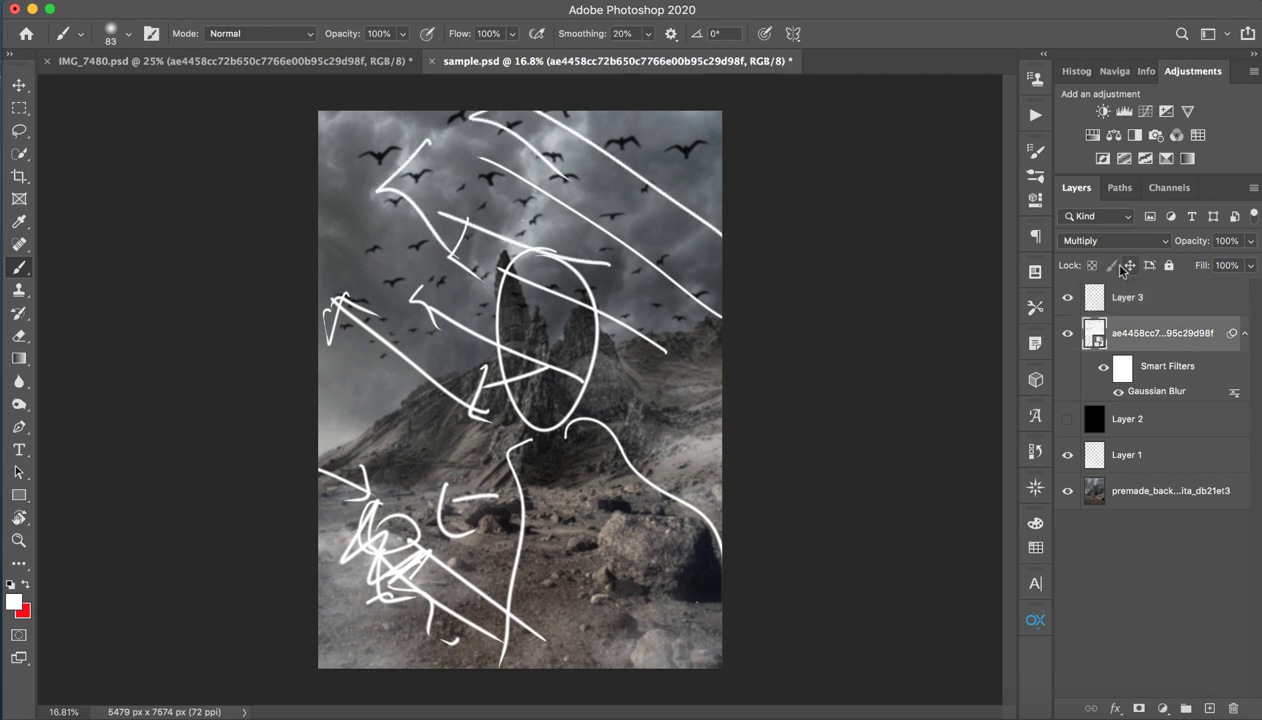
pyautogui.click(1113, 240)
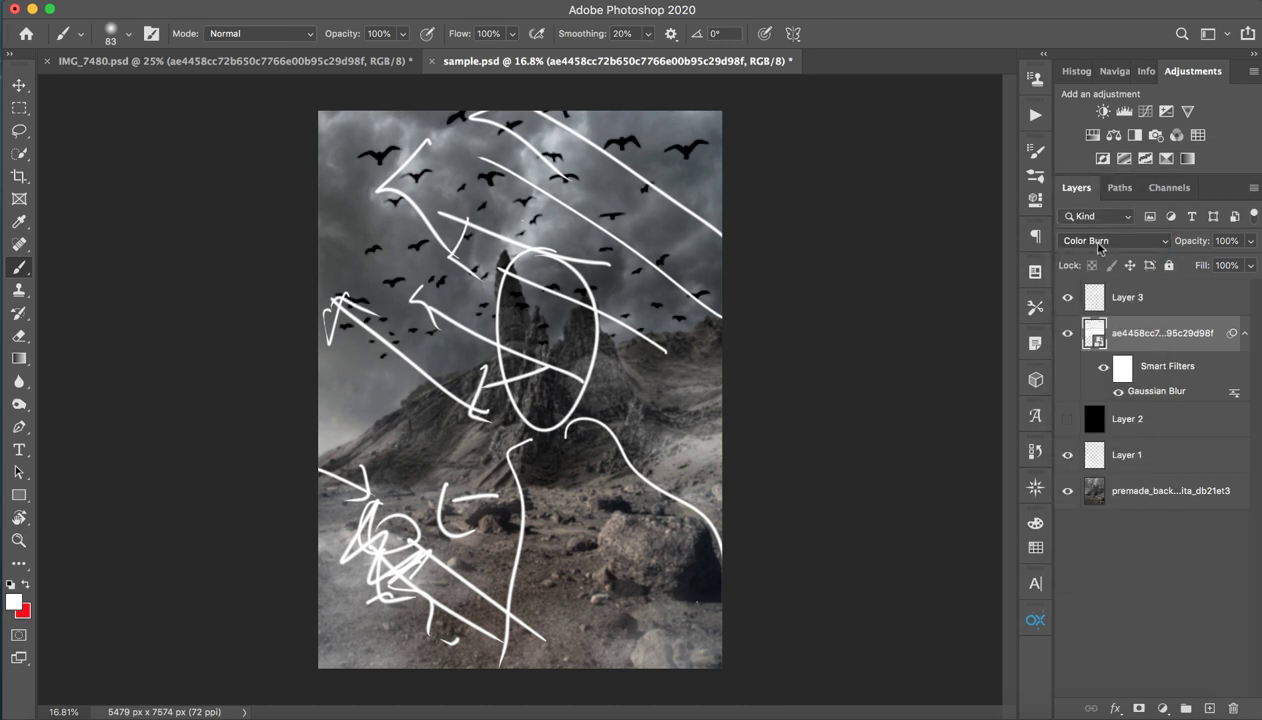
pyautogui.click(1100, 241)
pyautogui.click(1077, 172)
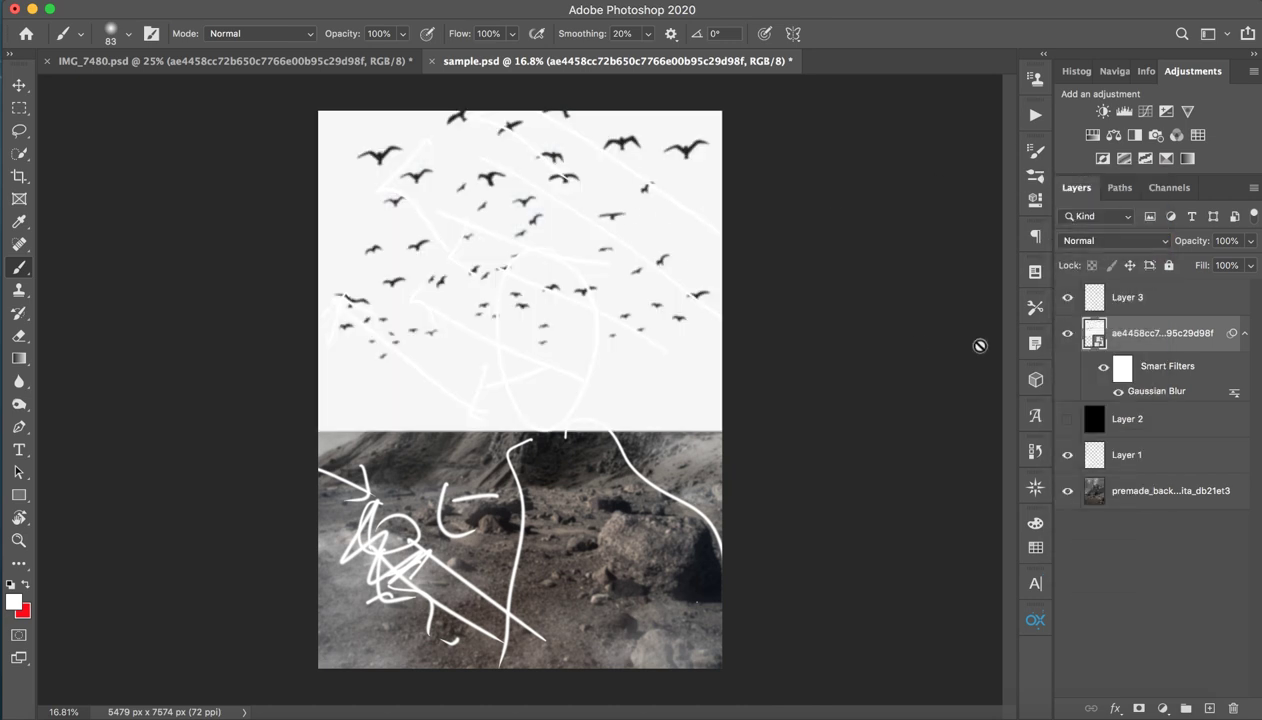
# Hide and delete the white sketch Layer 3, restoring the accidentally deleted crow layer
pyautogui.click(1147, 307)
pyautogui.hotkey('ctrl', ',')
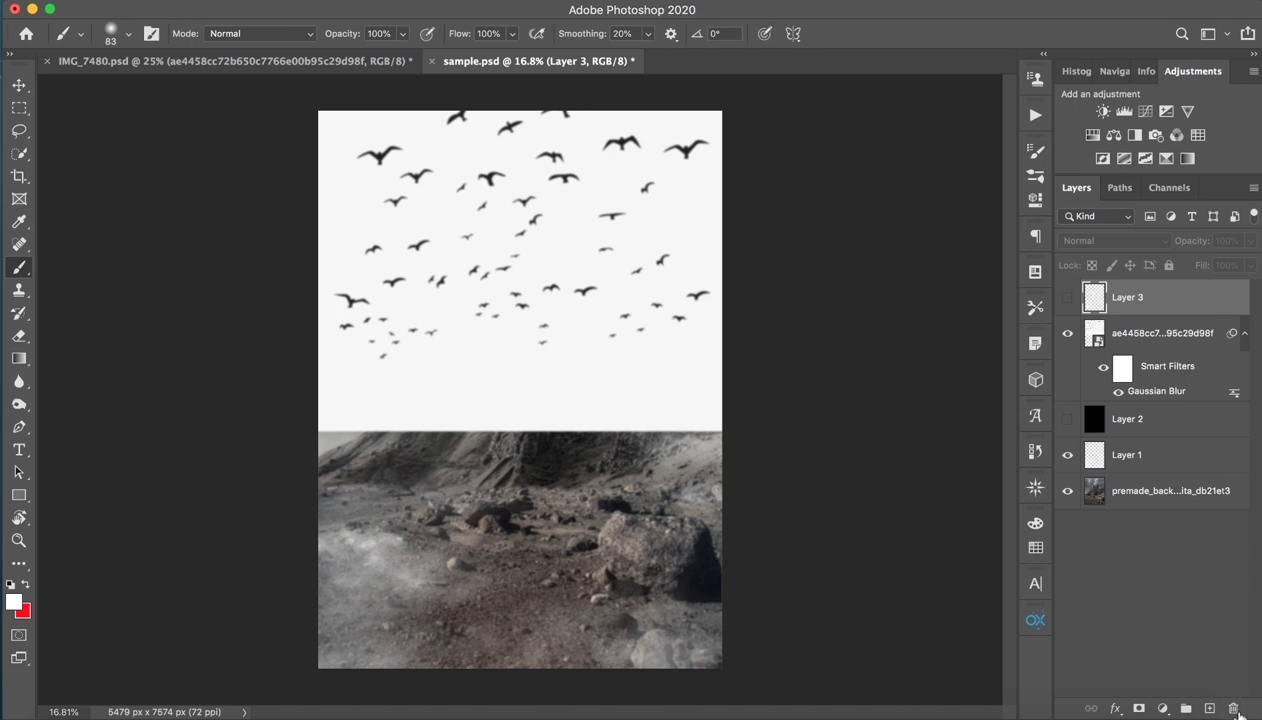
pyautogui.click(1237, 711)
pyautogui.click(1237, 711)
pyautogui.hotkey('ctrl', 'z')
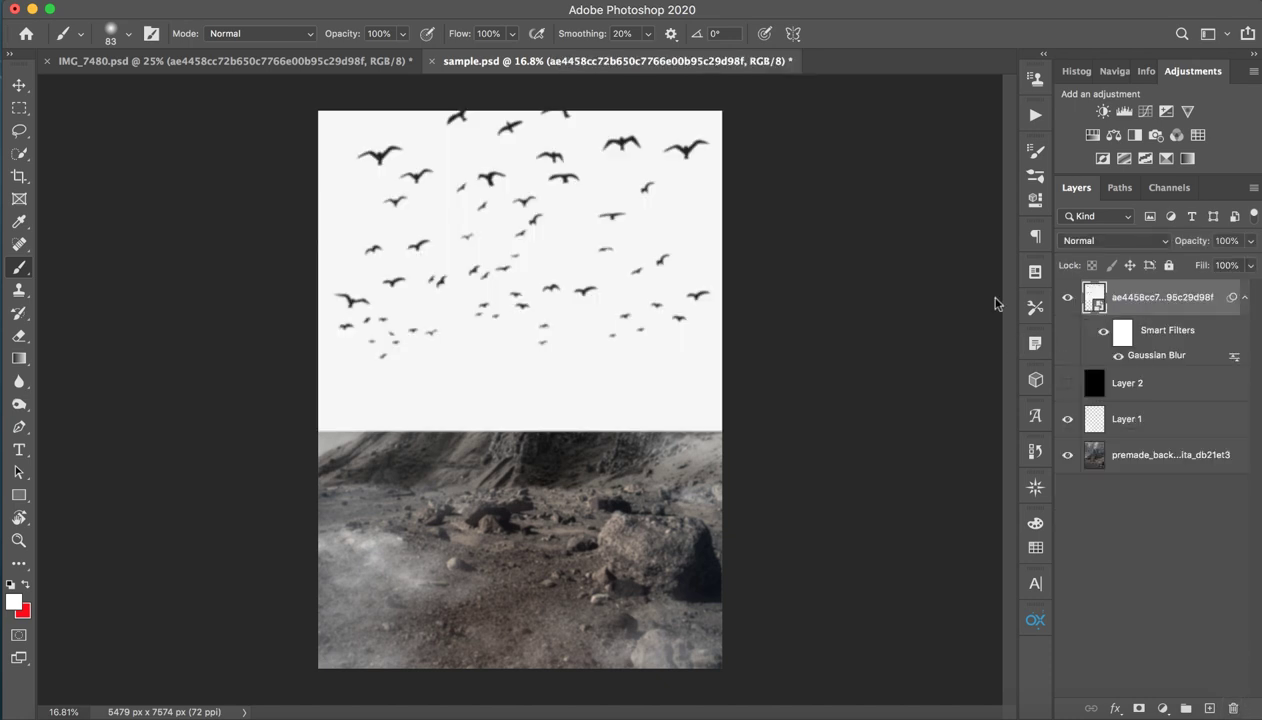
# Set the crow layer's blend mode to Multiply and return to IMG_7480.psd
pyautogui.click(1098, 240)
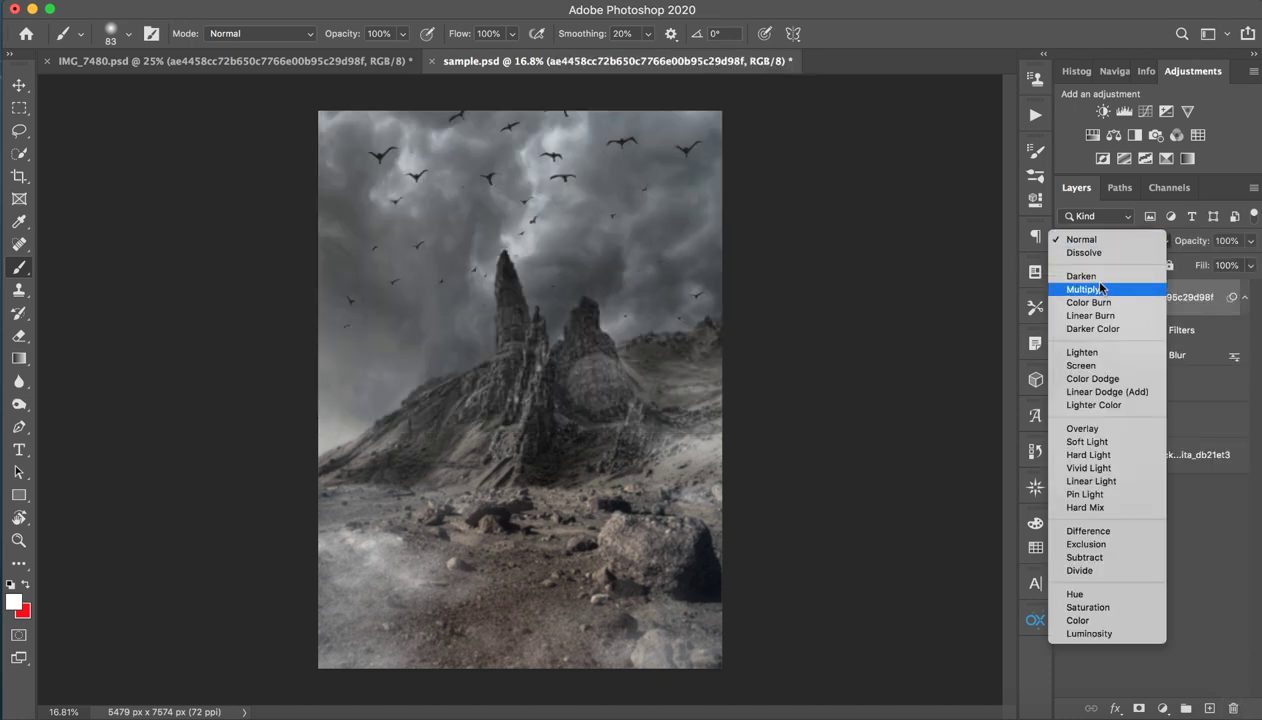
pyautogui.click(1100, 289)
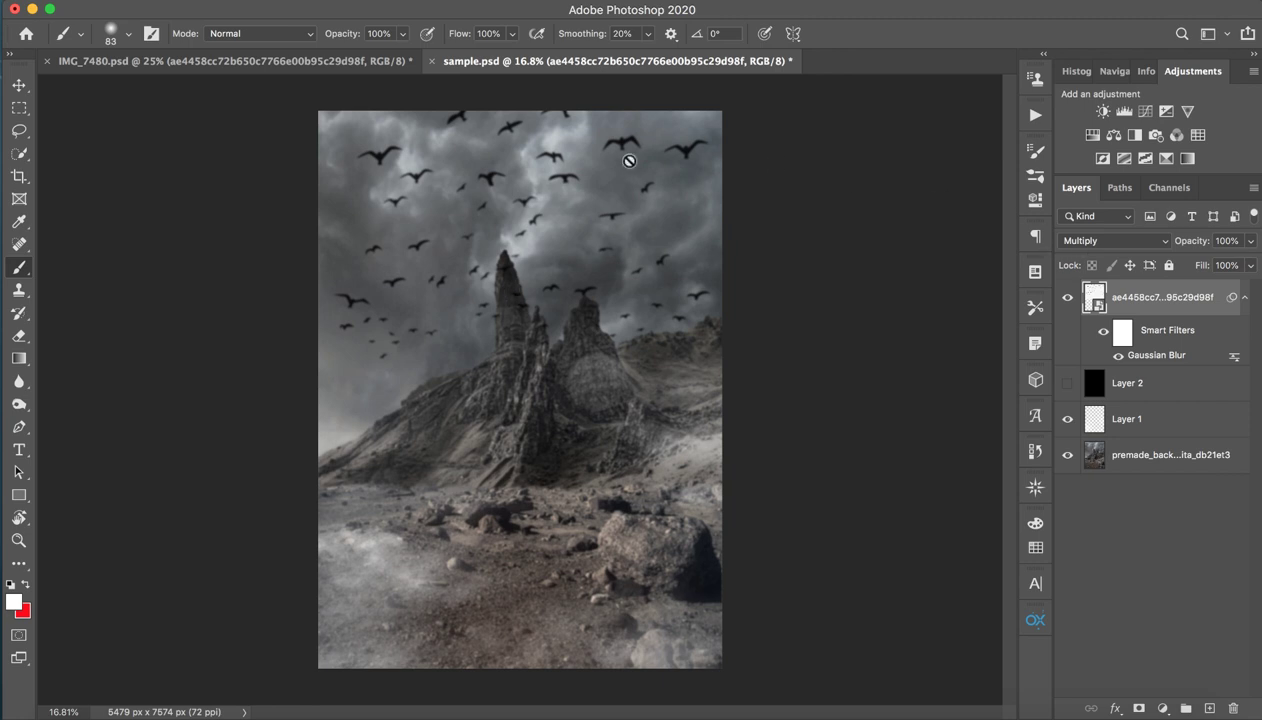
pyautogui.click(320, 66)
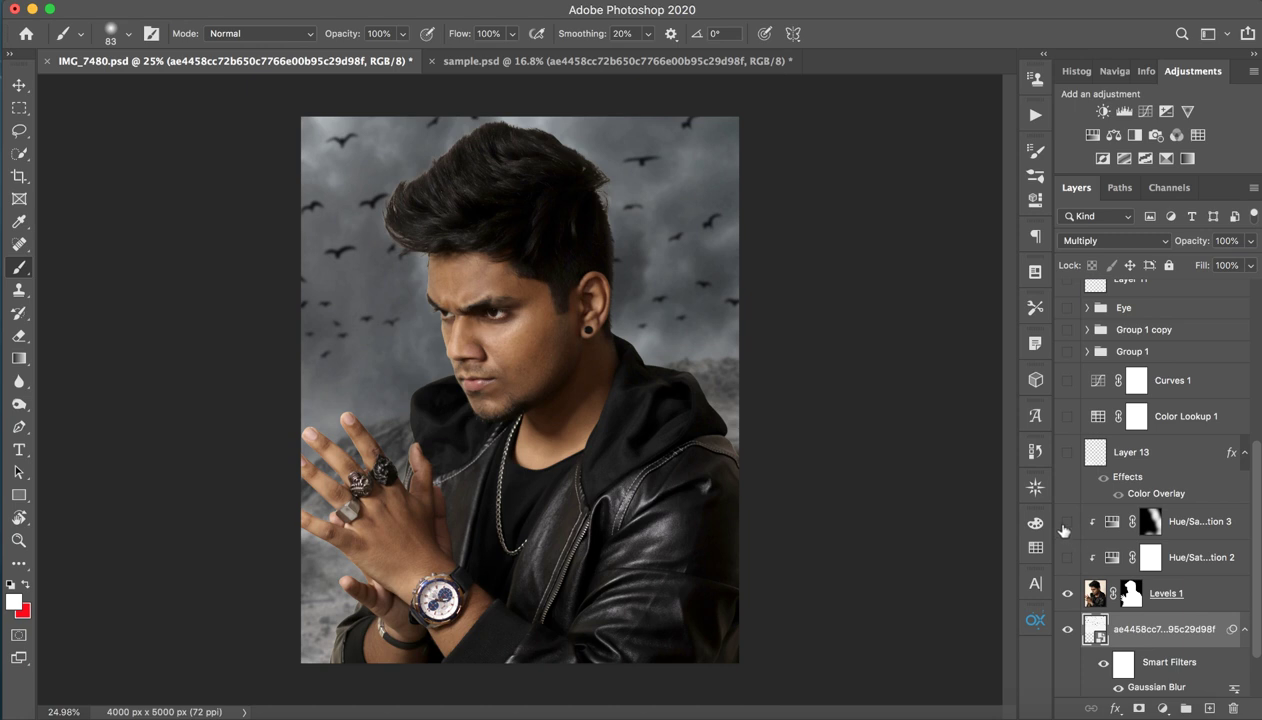
# Bring the Levels 1 person layer into sample.psd and try it at about 118%
pyautogui.click(1166, 595)
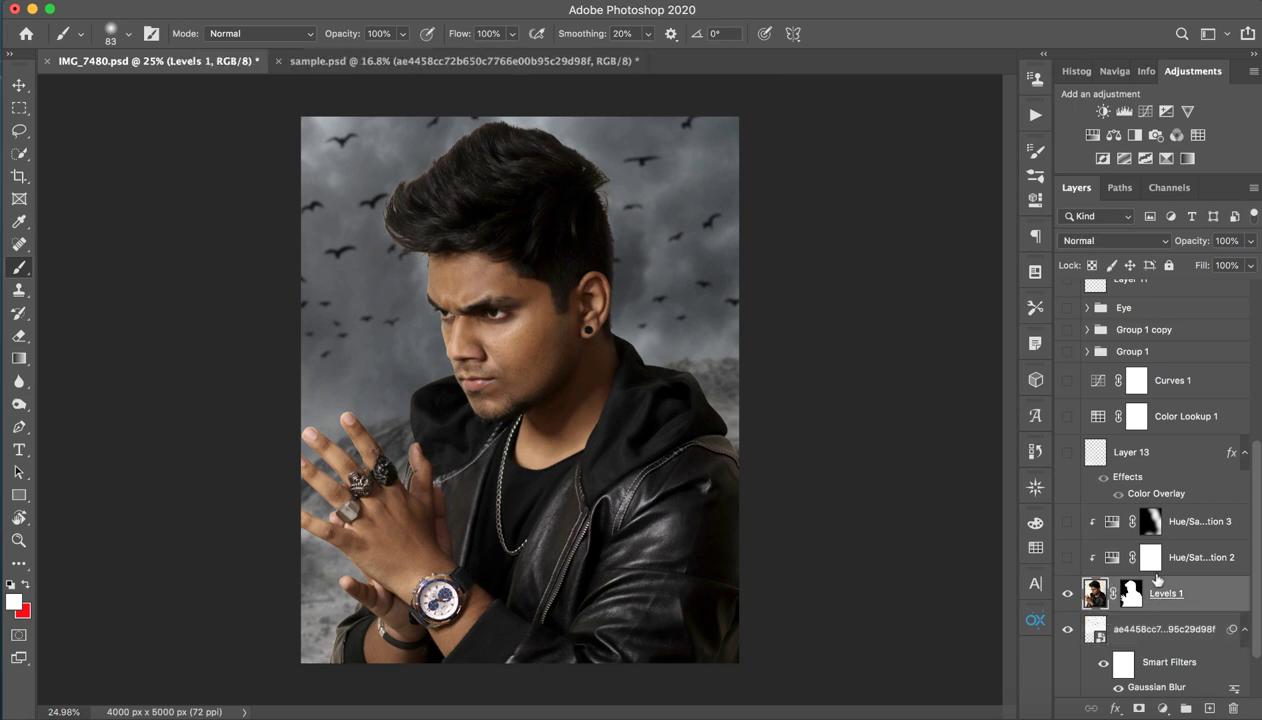
pyautogui.moveTo(1166, 593)
pyautogui.mouseDown()
pyautogui.moveTo(480, 58)
pyautogui.moveTo(549, 357)
pyautogui.mouseUp()
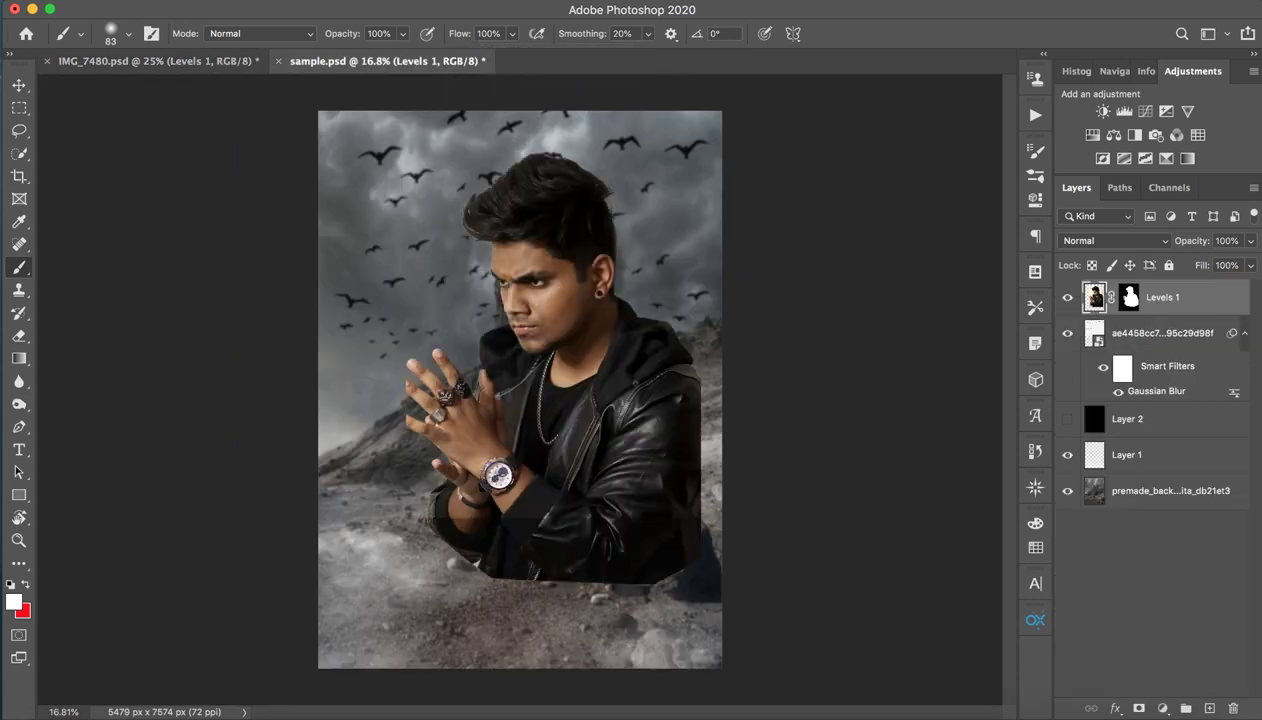
pyautogui.press('v')
pyautogui.moveTo(607, 427); pyautogui.dragTo(610, 591)
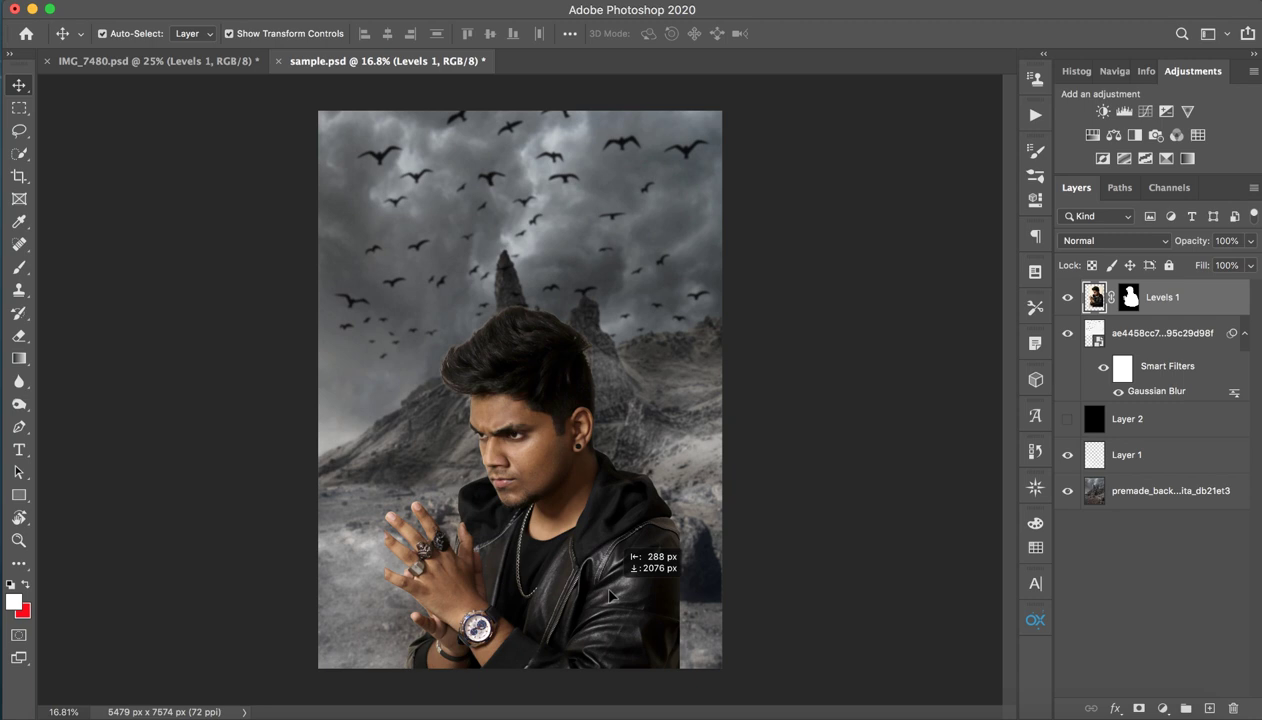
pyautogui.moveTo(684, 292); pyautogui.dragTo(716, 258)
pyautogui.moveTo(635, 600); pyautogui.dragTo(641, 523)
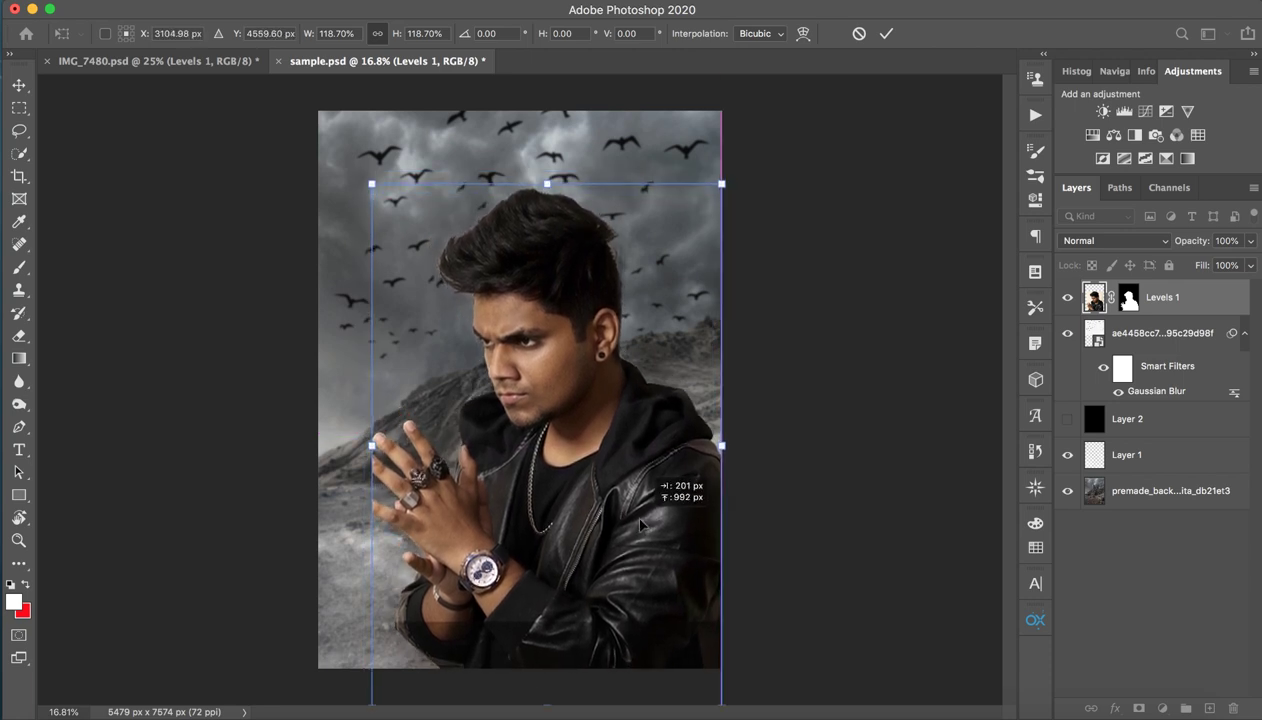
# Discard the trial placement and re-import the Levels 1 layer into sample.psd
pyautogui.click(857, 36)
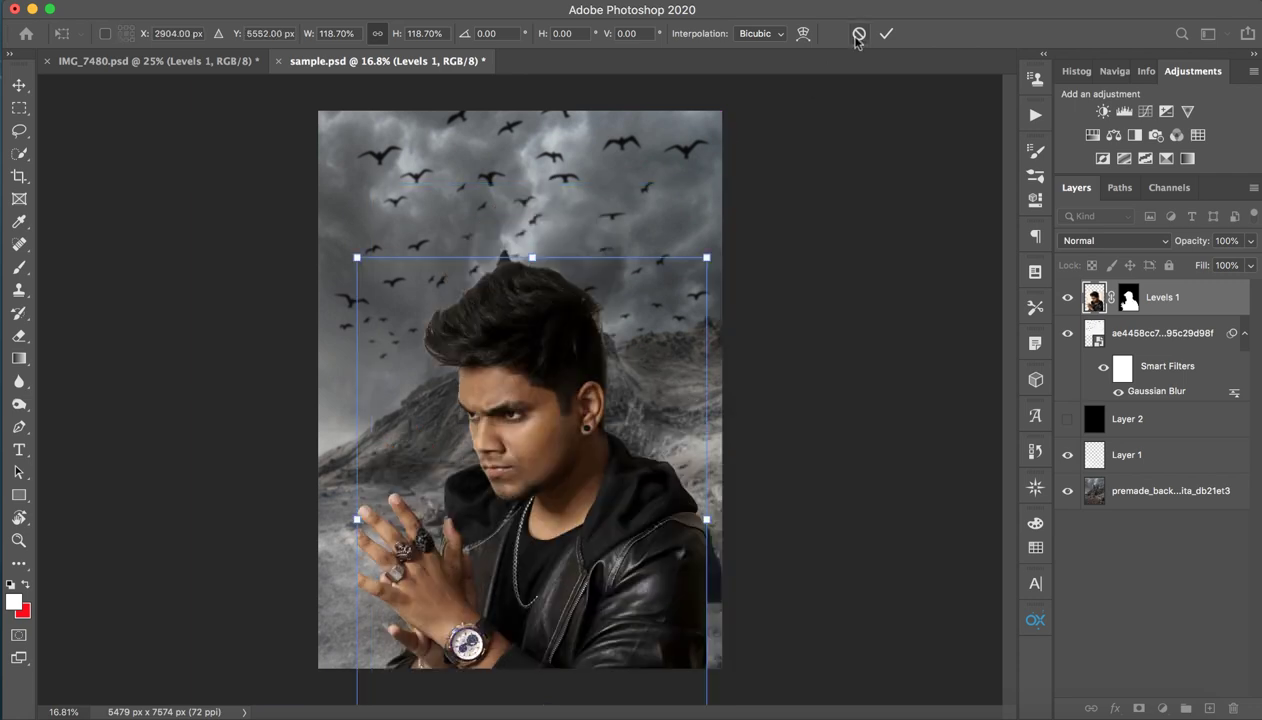
pyautogui.hotkey('ctrl', 'z')
pyautogui.hotkey('ctrl', 'shift', 'z')
pyautogui.hotkey('ctrl', 'z')
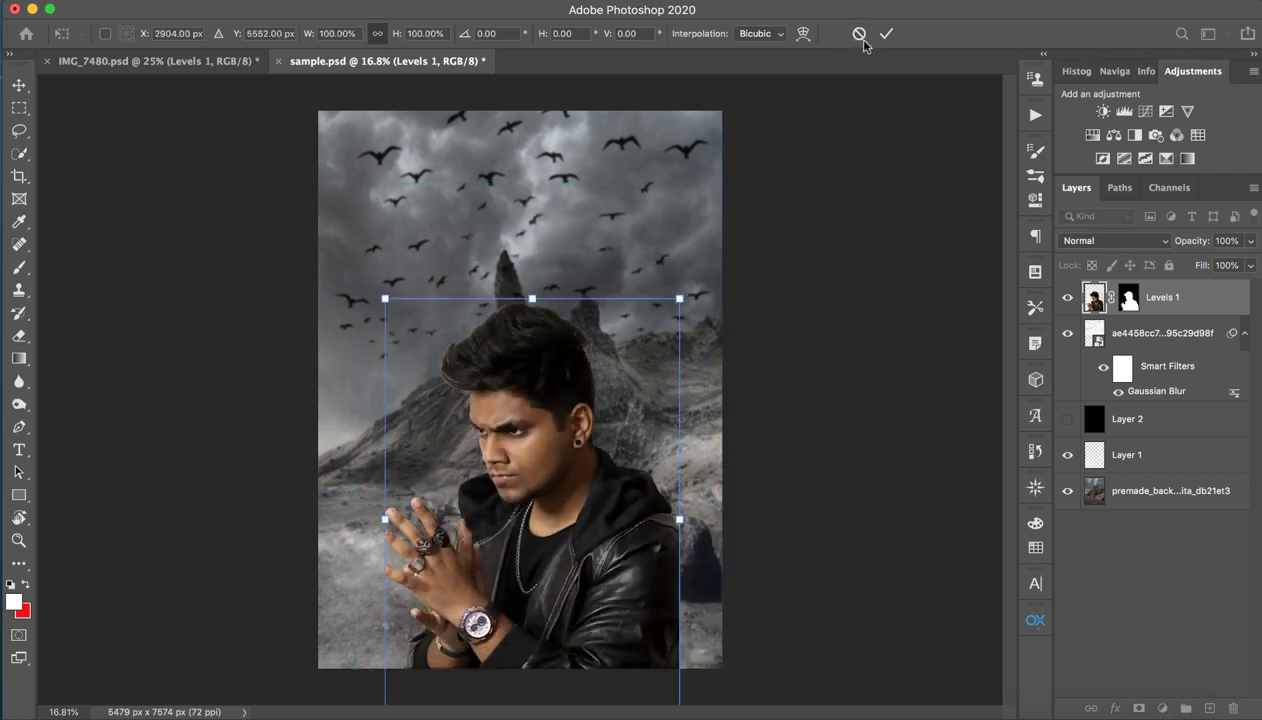
pyautogui.click(857, 36)
pyautogui.moveTo(1160, 297); pyautogui.dragTo(997, 486)
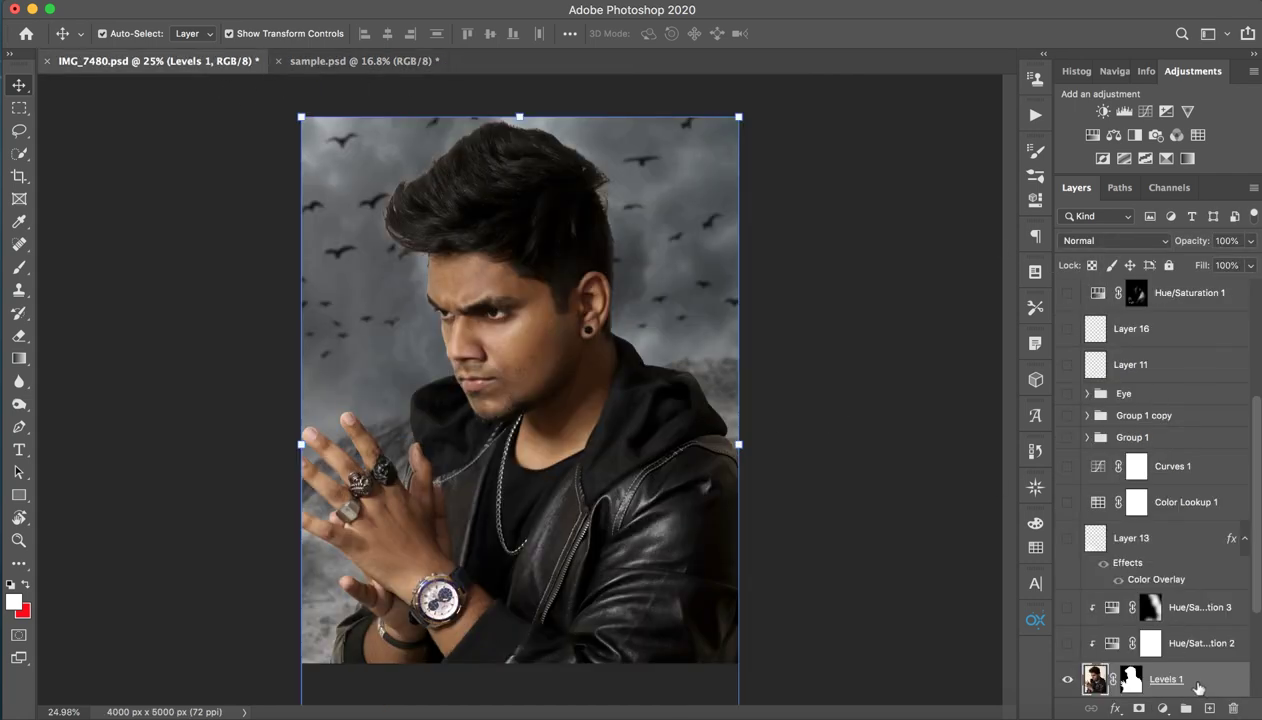
pyautogui.moveTo(1197, 688)
pyautogui.mouseDown()
pyautogui.moveTo(398, 122)
pyautogui.moveTo(603, 355)
pyautogui.mouseUp()
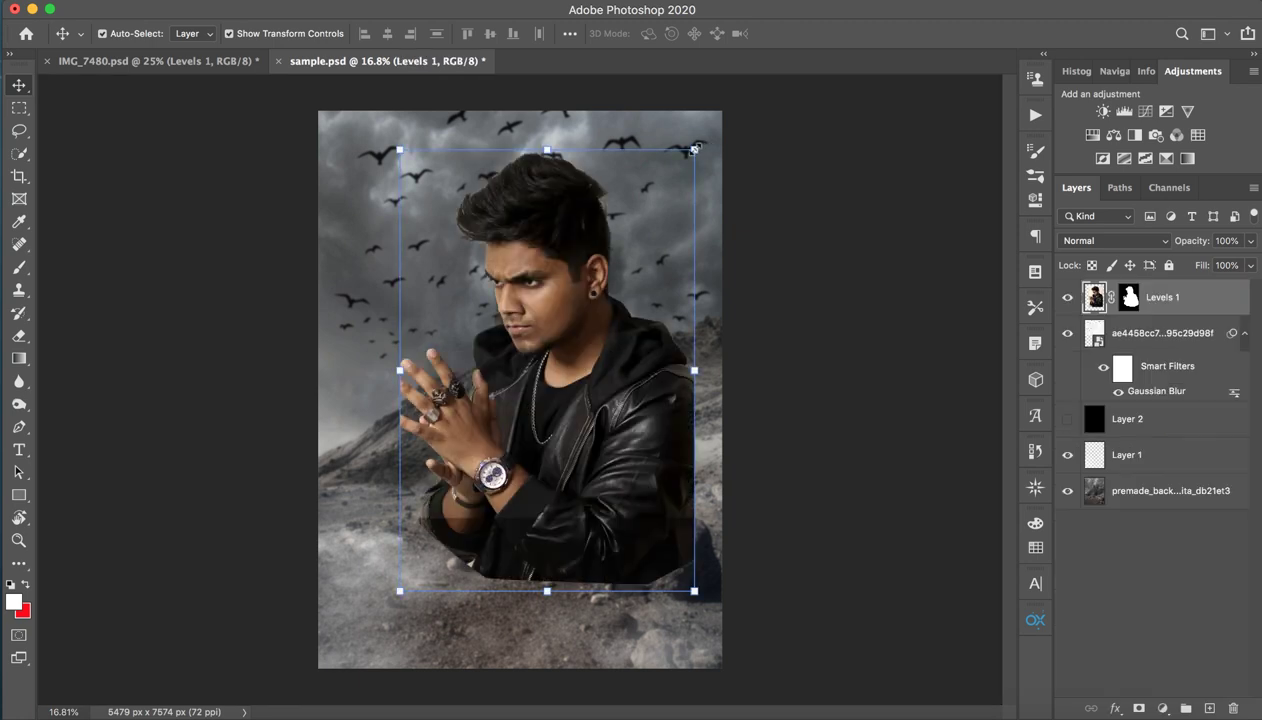
# Try the person at 118%, 130% and 160%, then commit at about 139%
pyautogui.moveTo(694, 149); pyautogui.dragTo(724, 124)
pyautogui.moveTo(609, 412)
pyautogui.mouseDown()
pyautogui.moveTo(578, 408)
pyautogui.moveTo(573, 425)
pyautogui.mouseUp()
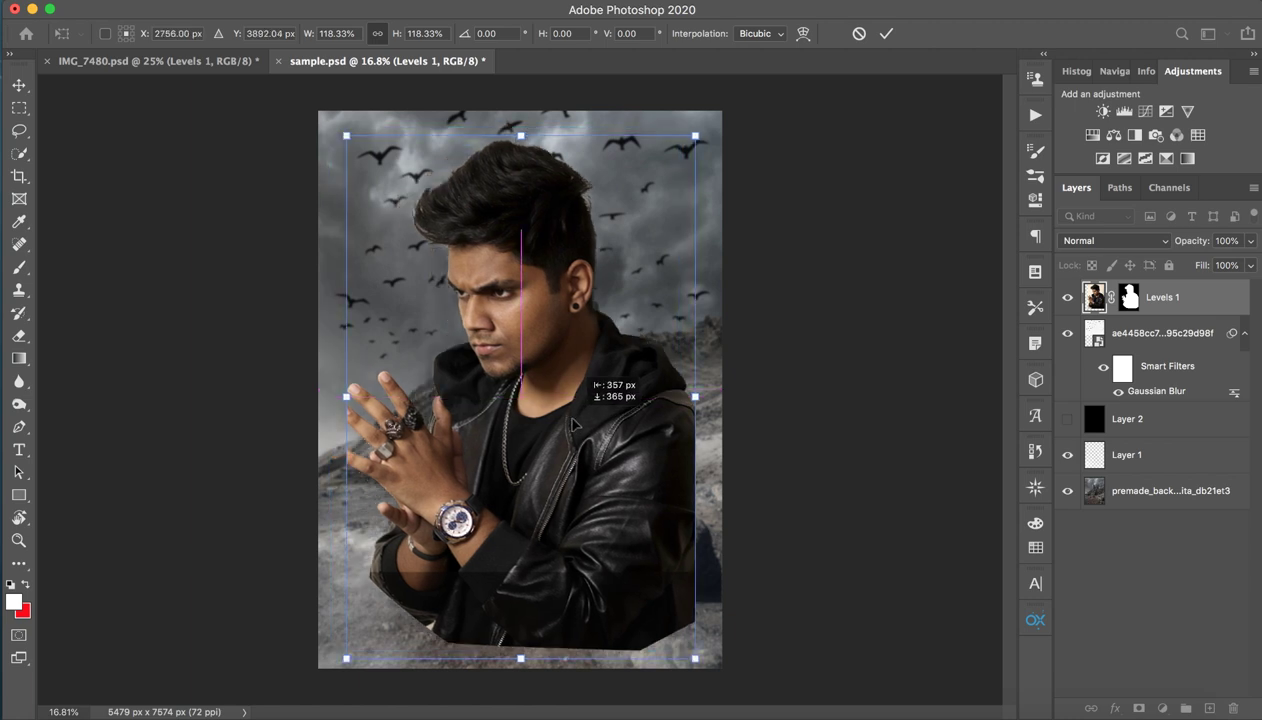
pyautogui.moveTo(695, 135); pyautogui.dragTo(728, 95)
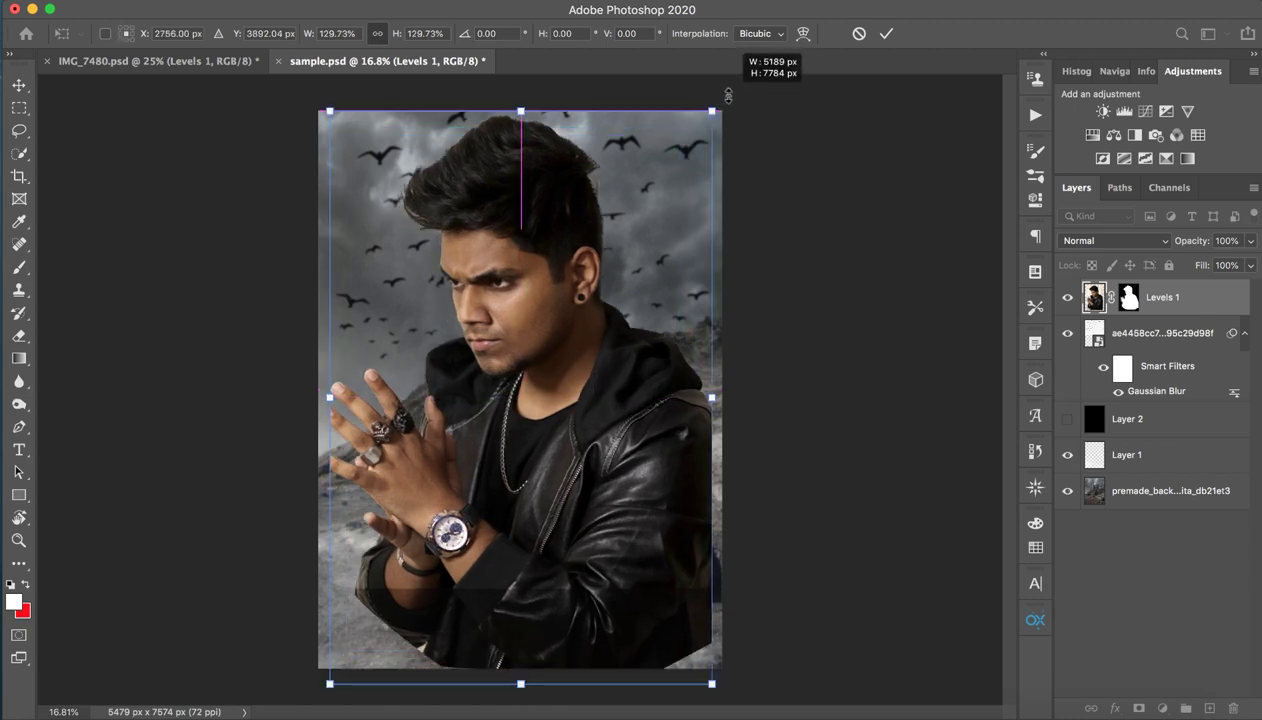
pyautogui.moveTo(673, 220); pyautogui.dragTo(672, 280)
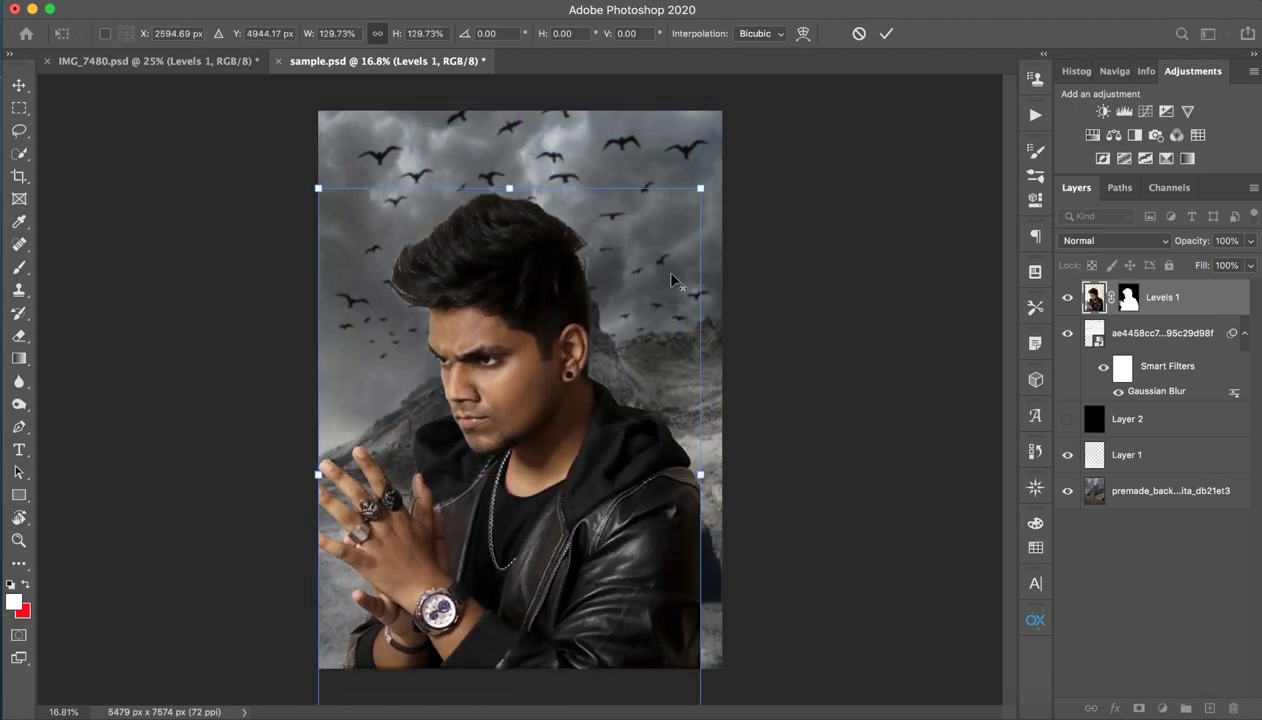
pyautogui.moveTo(699, 178); pyautogui.dragTo(746, 124)
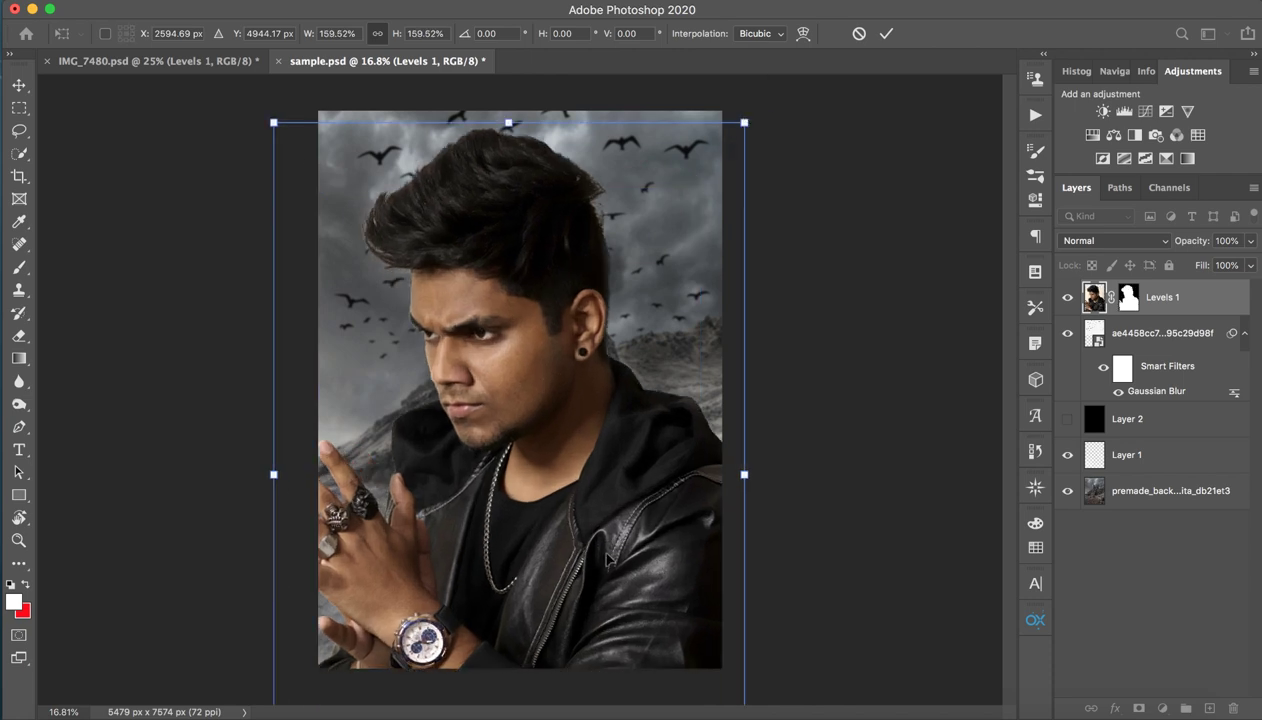
pyautogui.moveTo(602, 552)
pyautogui.mouseDown()
pyautogui.moveTo(615, 512)
pyautogui.moveTo(617, 549)
pyautogui.mouseUp()
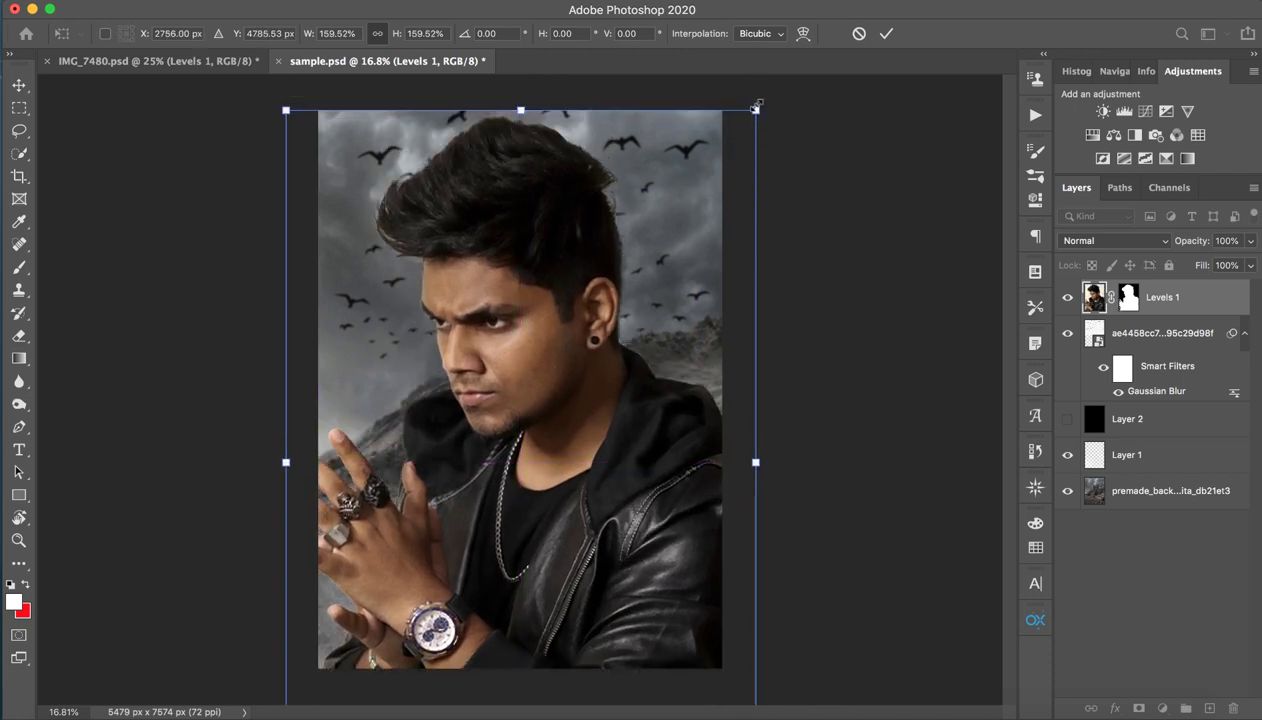
pyautogui.moveTo(748, 106); pyautogui.dragTo(700, 131)
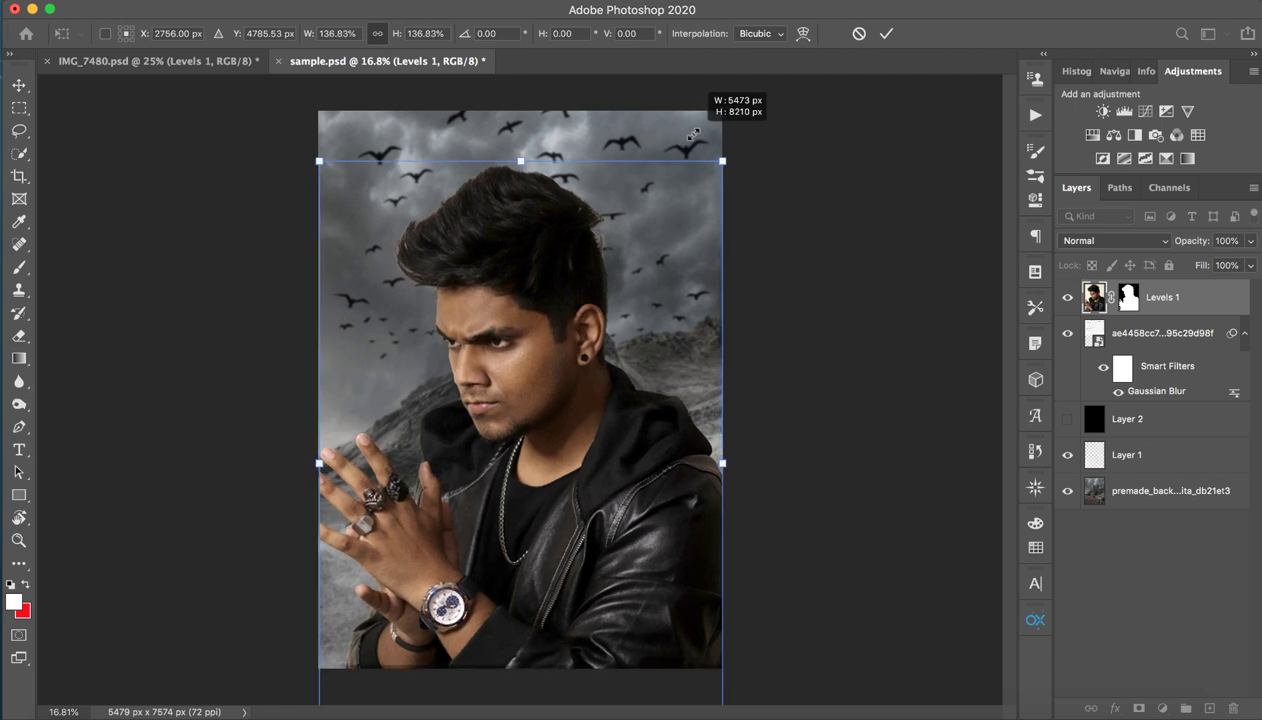
pyautogui.moveTo(699, 131); pyautogui.dragTo(700, 130)
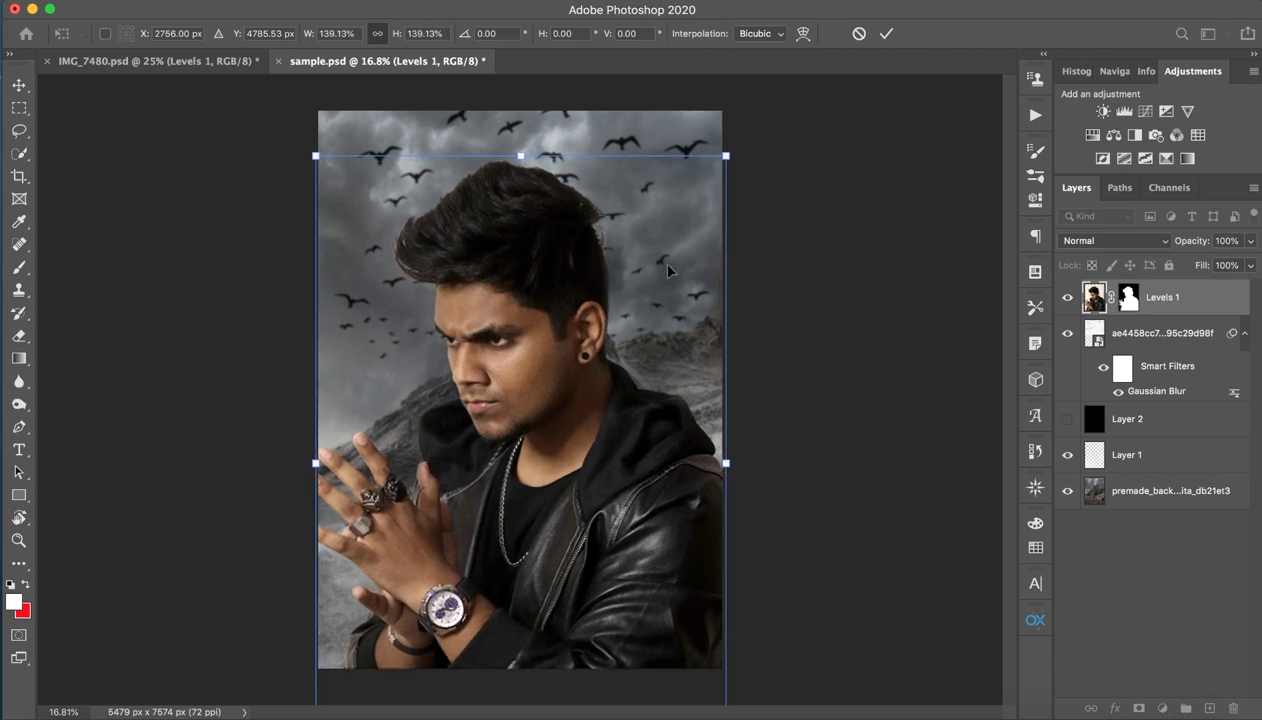
pyautogui.moveTo(647, 500)
pyautogui.mouseDown()
pyautogui.moveTo(647, 476)
pyautogui.moveTo(647, 502)
pyautogui.mouseUp()
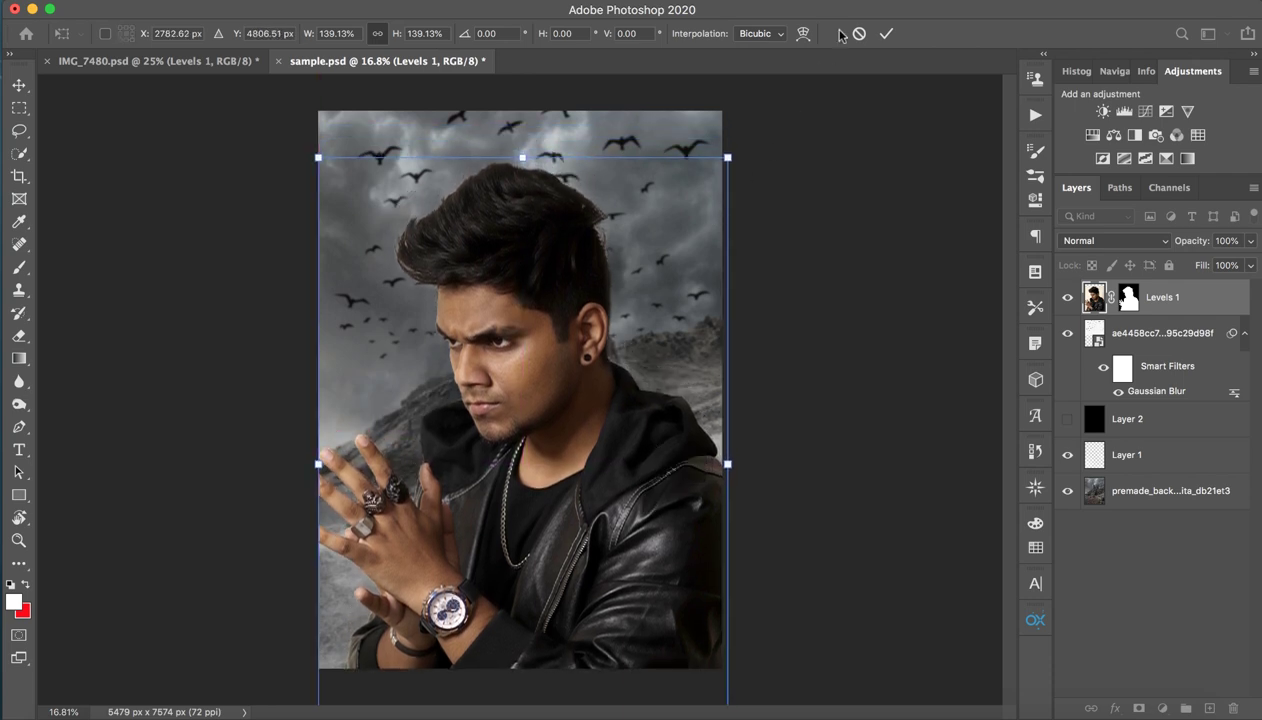
pyautogui.click(886, 33)
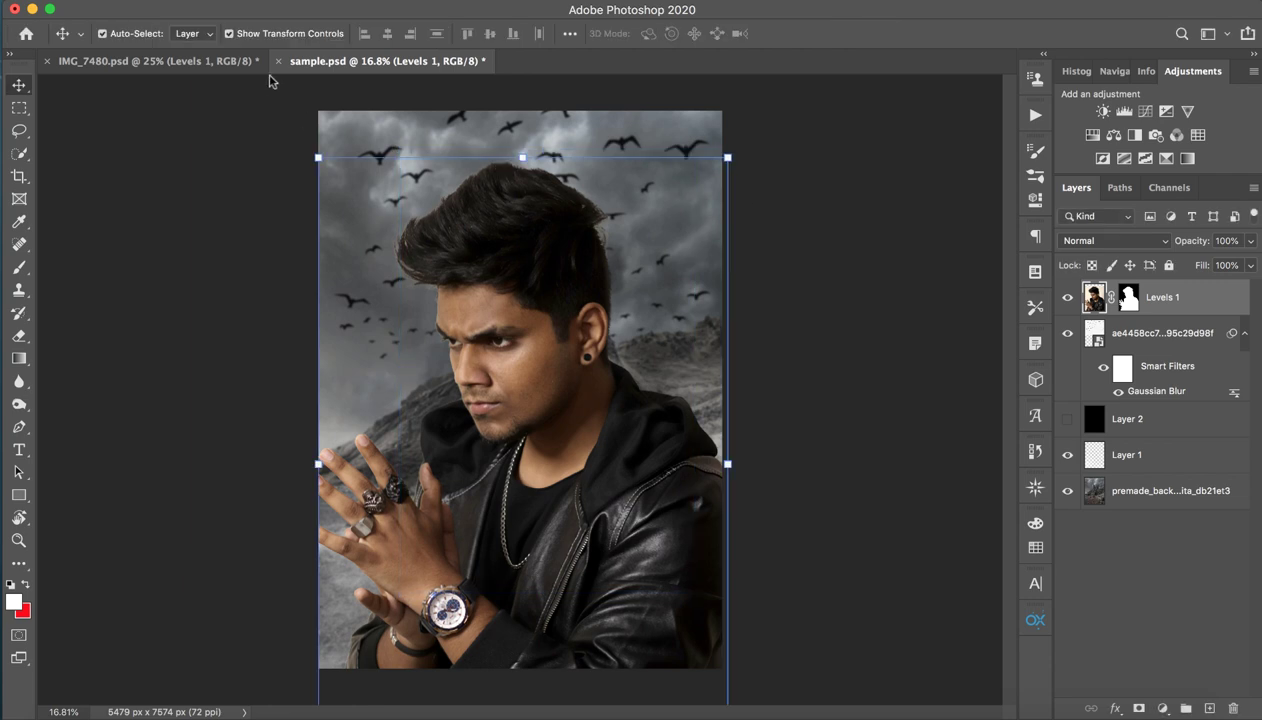
# Compare with the original portrait, then scale the man to about 111% and shift him left
pyautogui.click(211, 62)
pyautogui.click(330, 61)
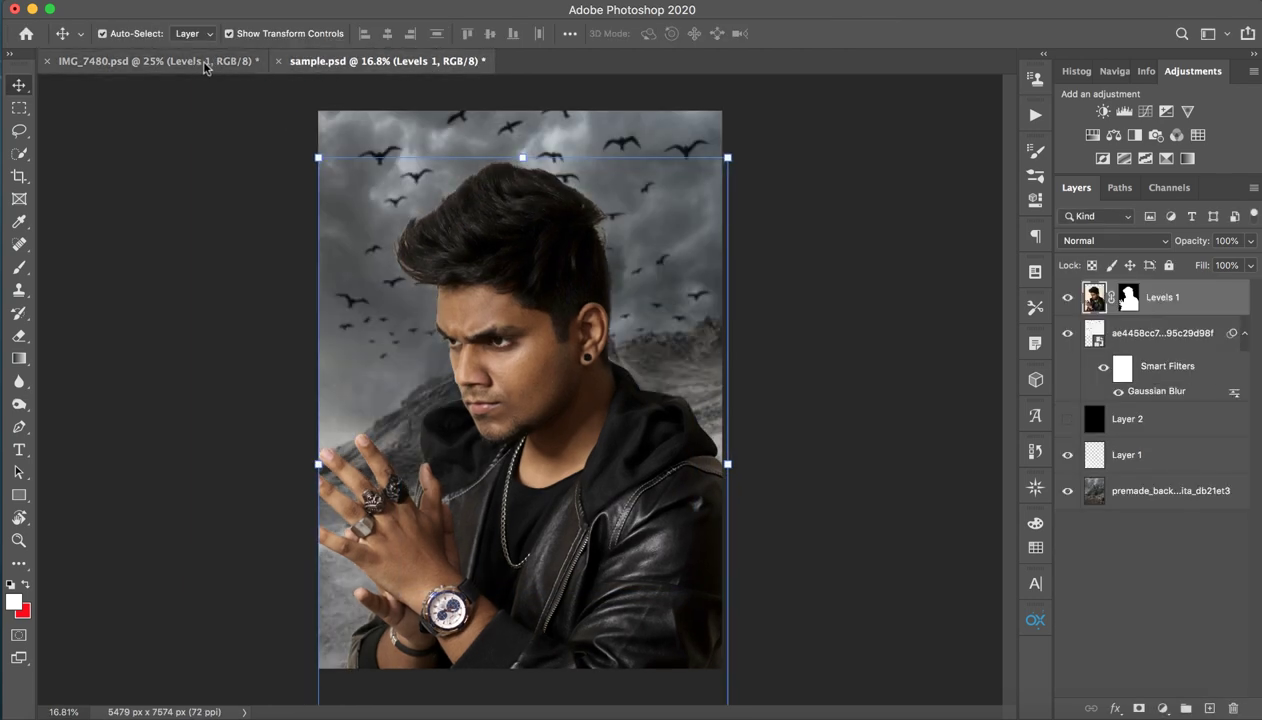
pyautogui.click(205, 62)
pyautogui.click(328, 62)
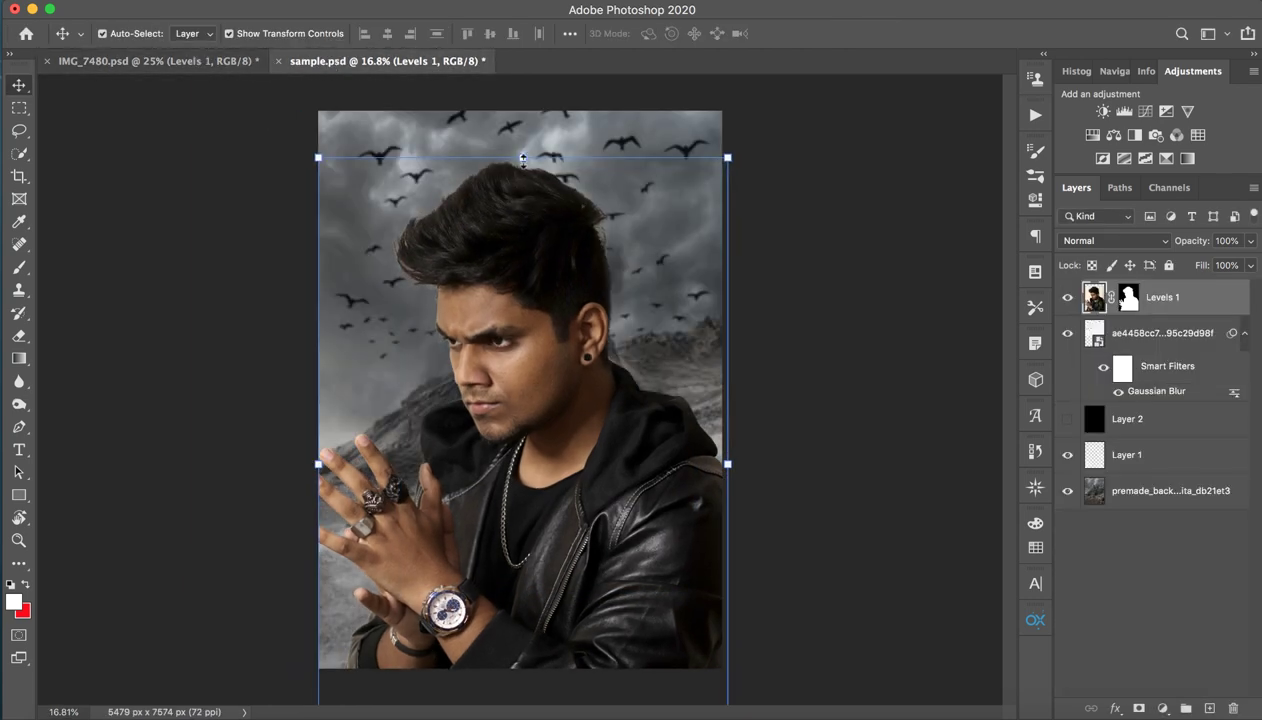
pyautogui.moveTo(521, 156); pyautogui.dragTo(521, 157)
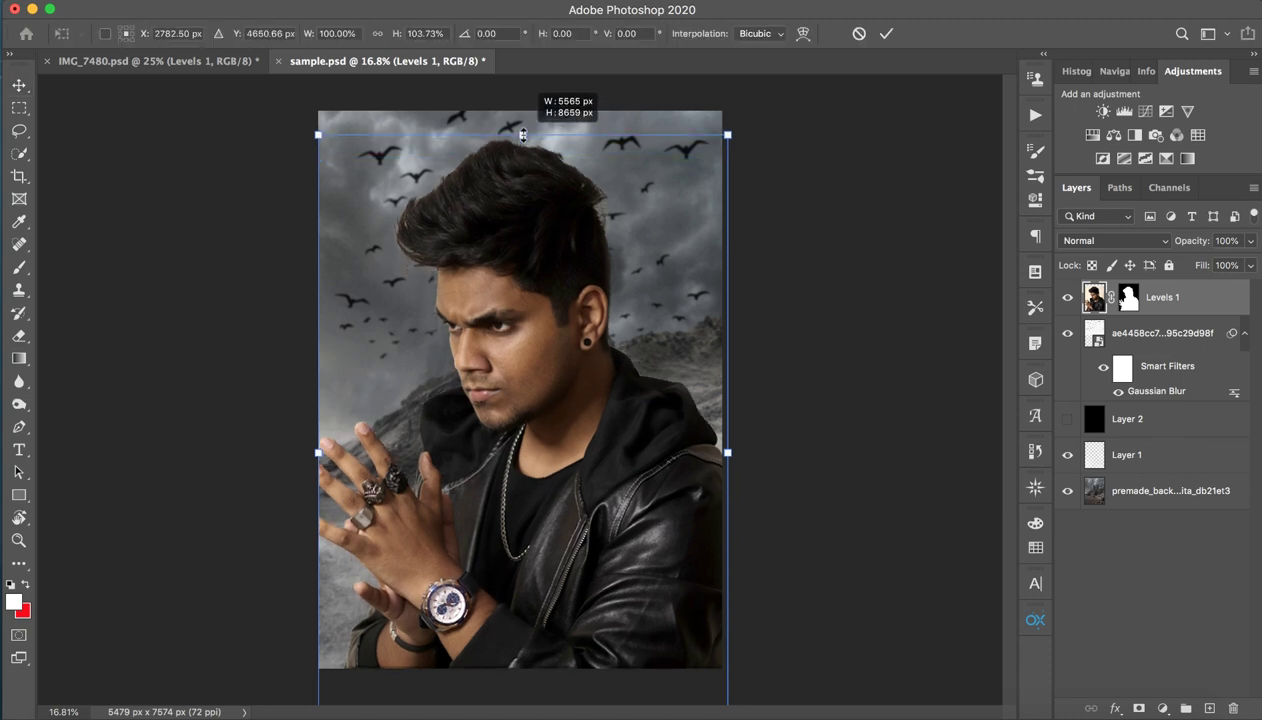
pyautogui.moveTo(729, 152); pyautogui.dragTo(742, 132)
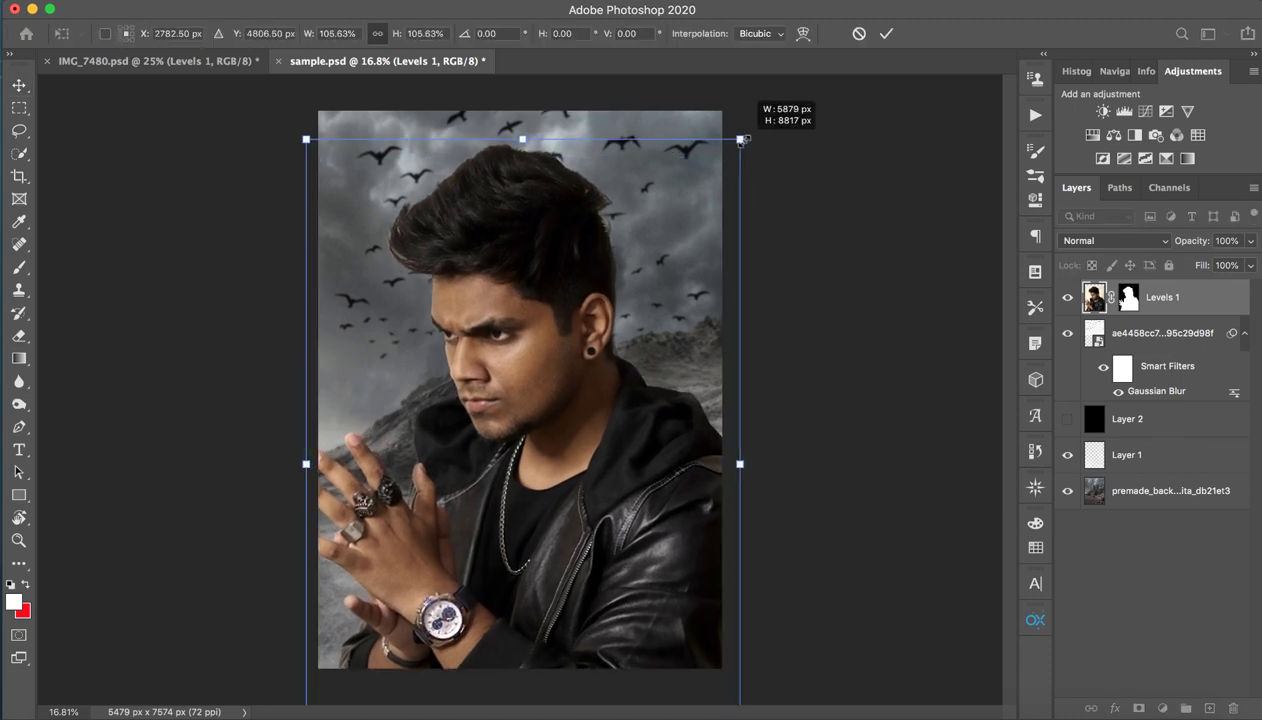
pyautogui.moveTo(622, 321)
pyautogui.mouseDown()
pyautogui.moveTo(621, 291)
pyautogui.moveTo(621, 317)
pyautogui.mouseUp()
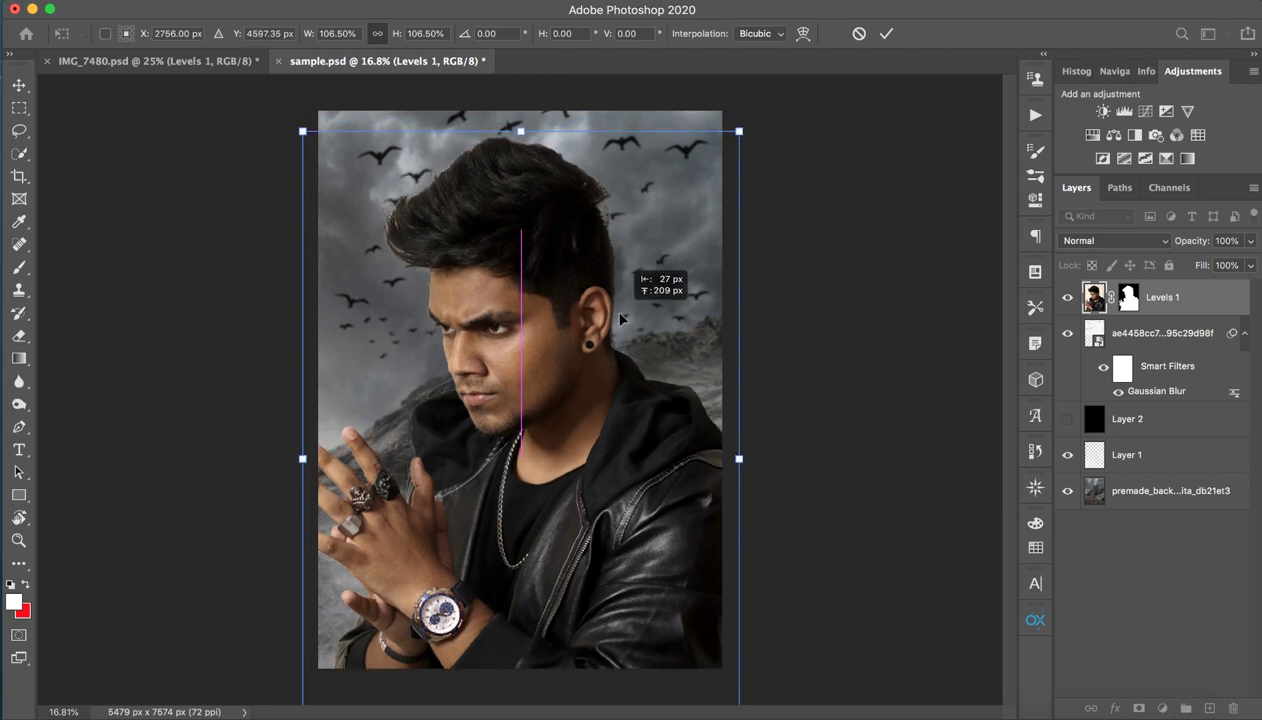
pyautogui.moveTo(739, 133); pyautogui.dragTo(749, 114)
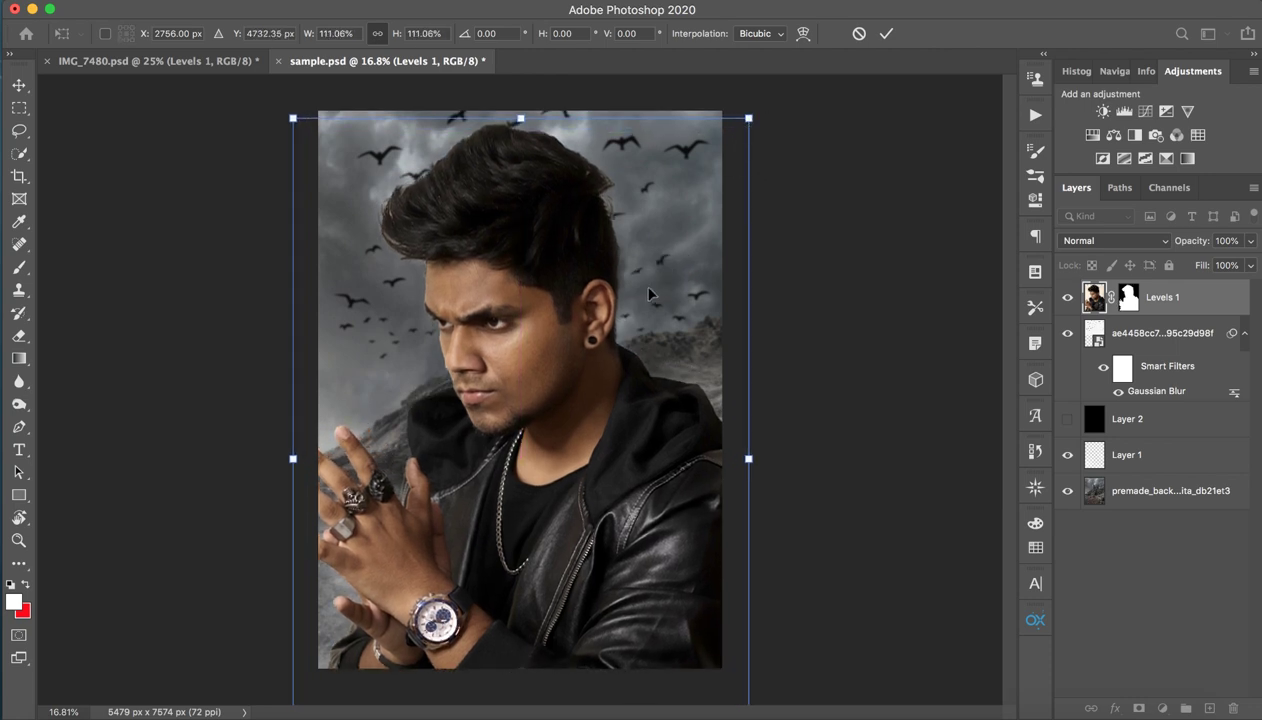
pyautogui.moveTo(649, 302); pyautogui.dragTo(646, 286)
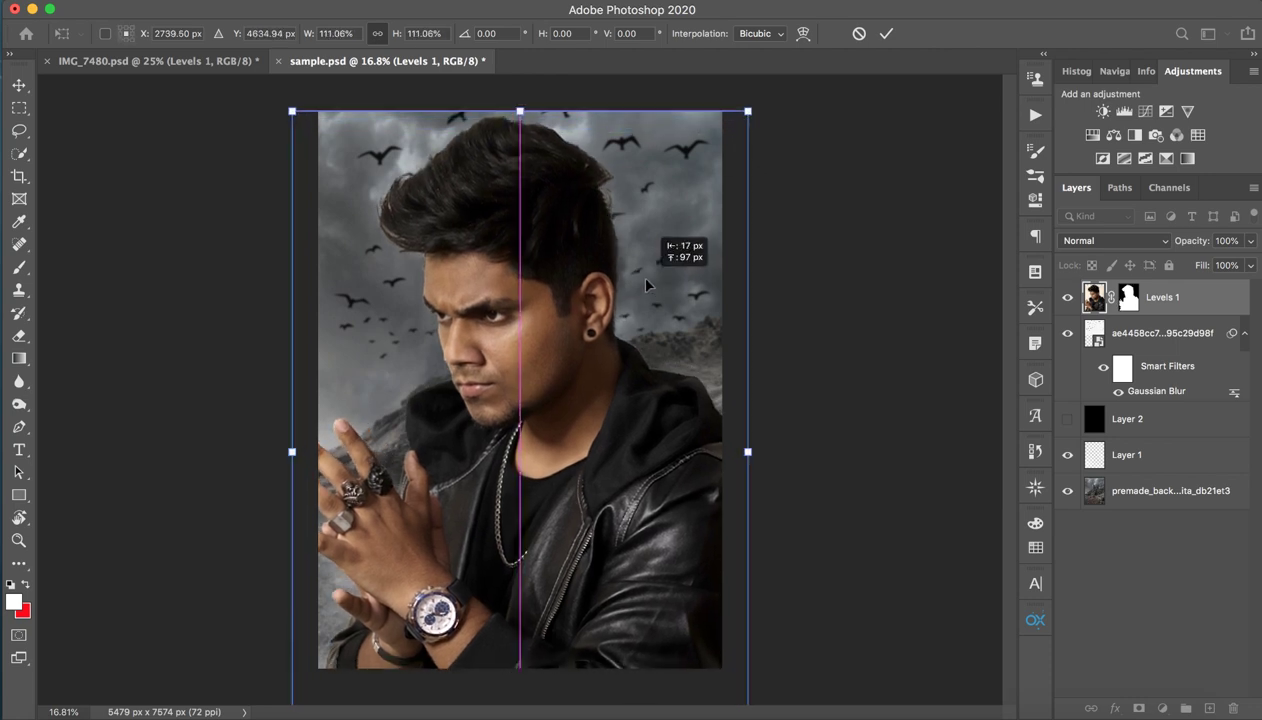
pyautogui.moveTo(634, 497); pyautogui.dragTo(625, 503)
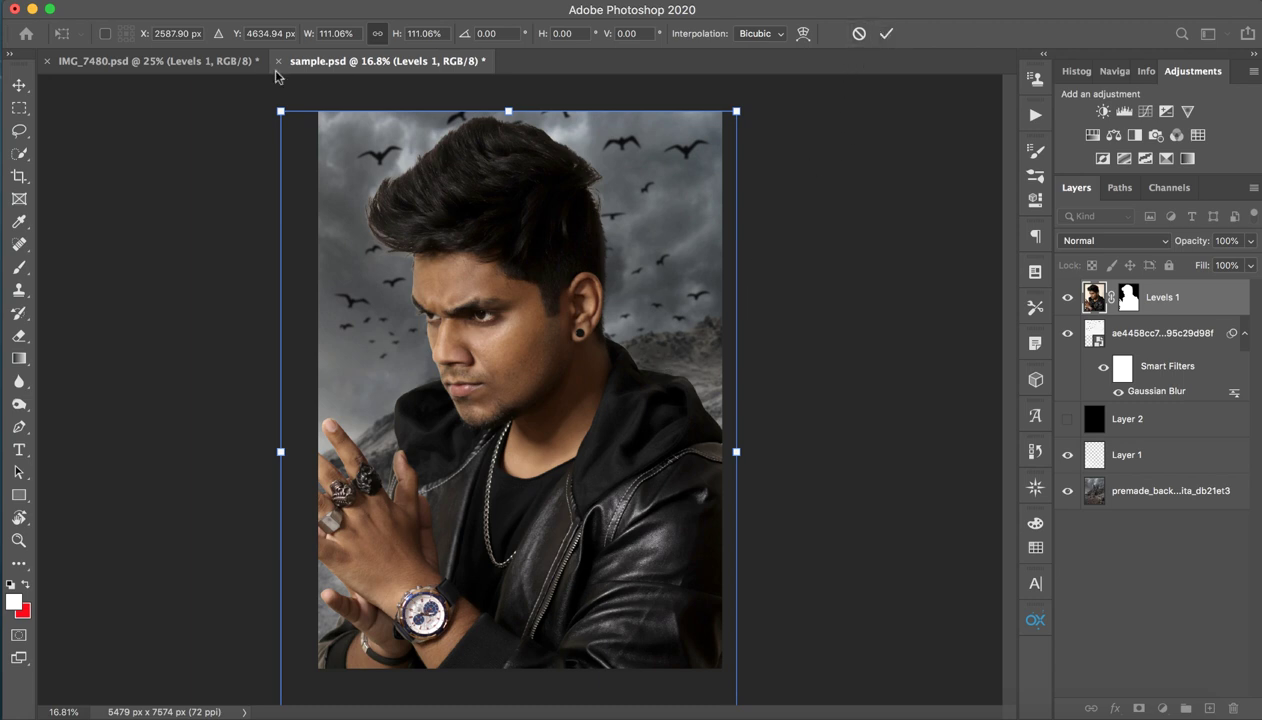
# Discard the 111% resize, then scale the man to about 108%, raised slightly
pyautogui.click(218, 62)
pyautogui.click(358, 58)
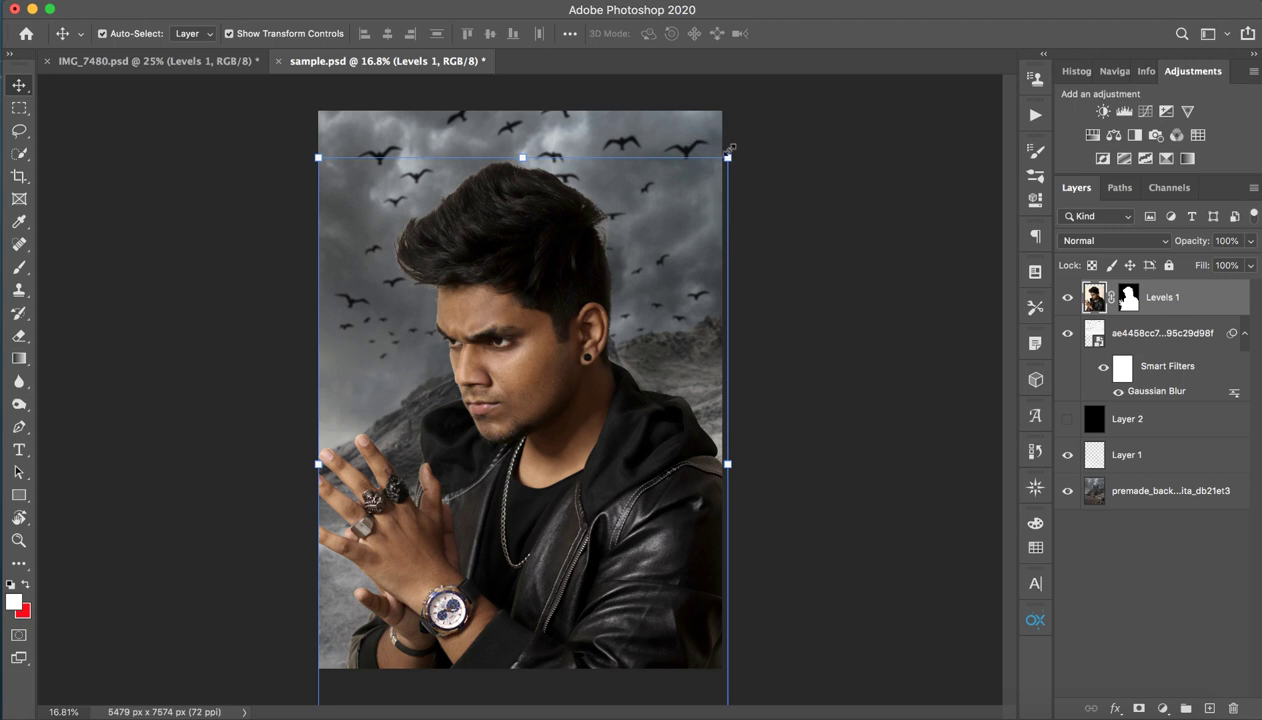
pyautogui.moveTo(730, 148); pyautogui.dragTo(742, 120)
pyautogui.moveTo(640, 385); pyautogui.dragTo(649, 379)
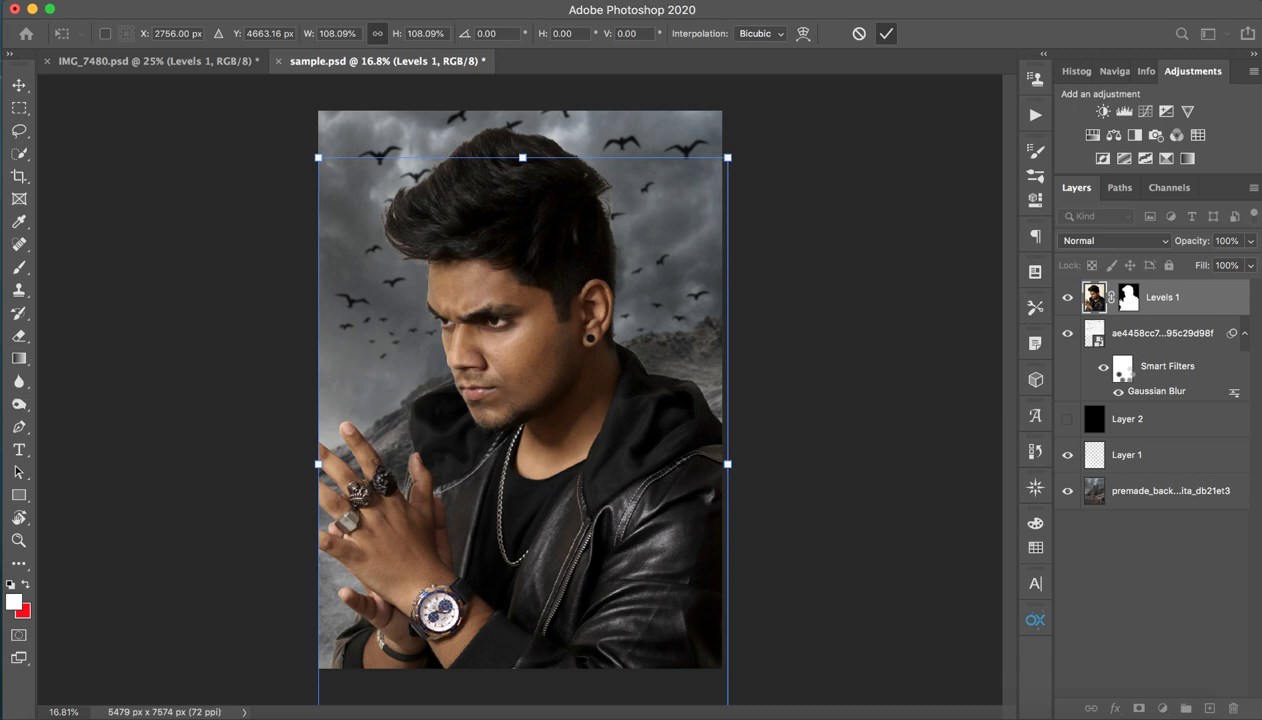
pyautogui.press('Return')
# Make Hue/Saturation 2, Hue/Saturation 3 and Layer 13 visible in IMG_7480.psd, then return to sample.psd
pyautogui.press('z')
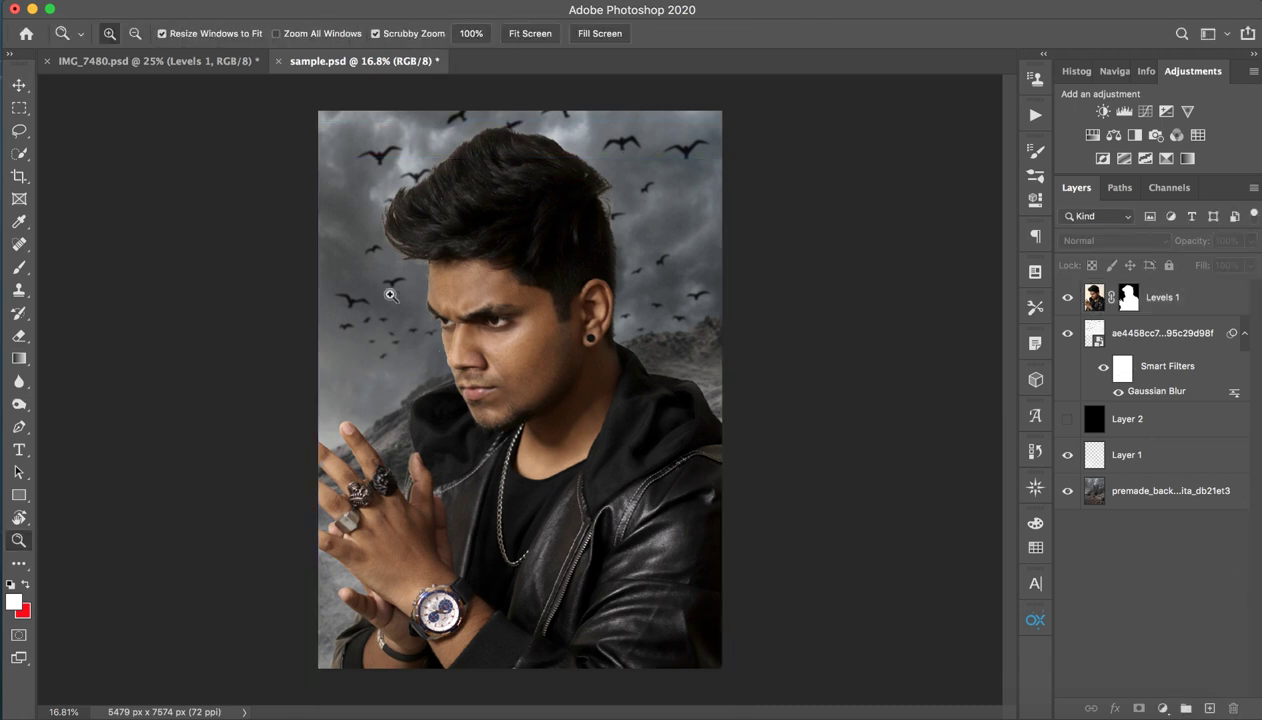
pyautogui.click(235, 61)
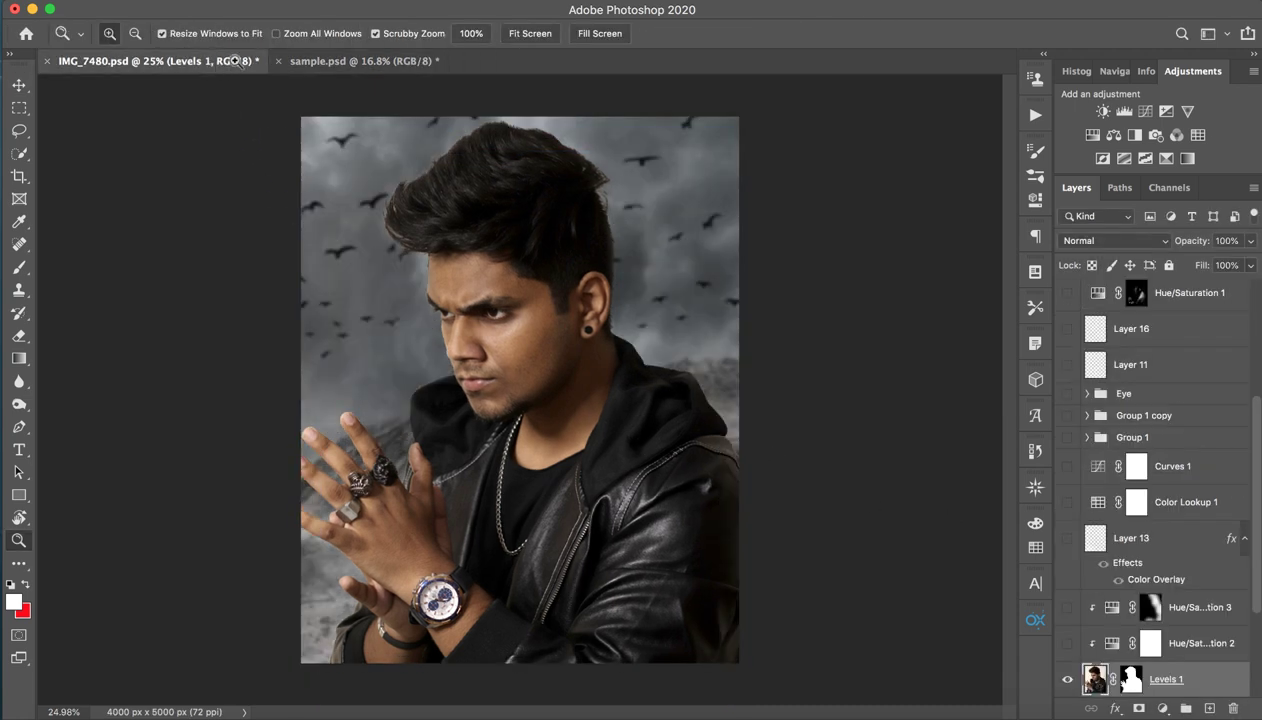
pyautogui.click(1183, 641)
pyautogui.click(1067, 643)
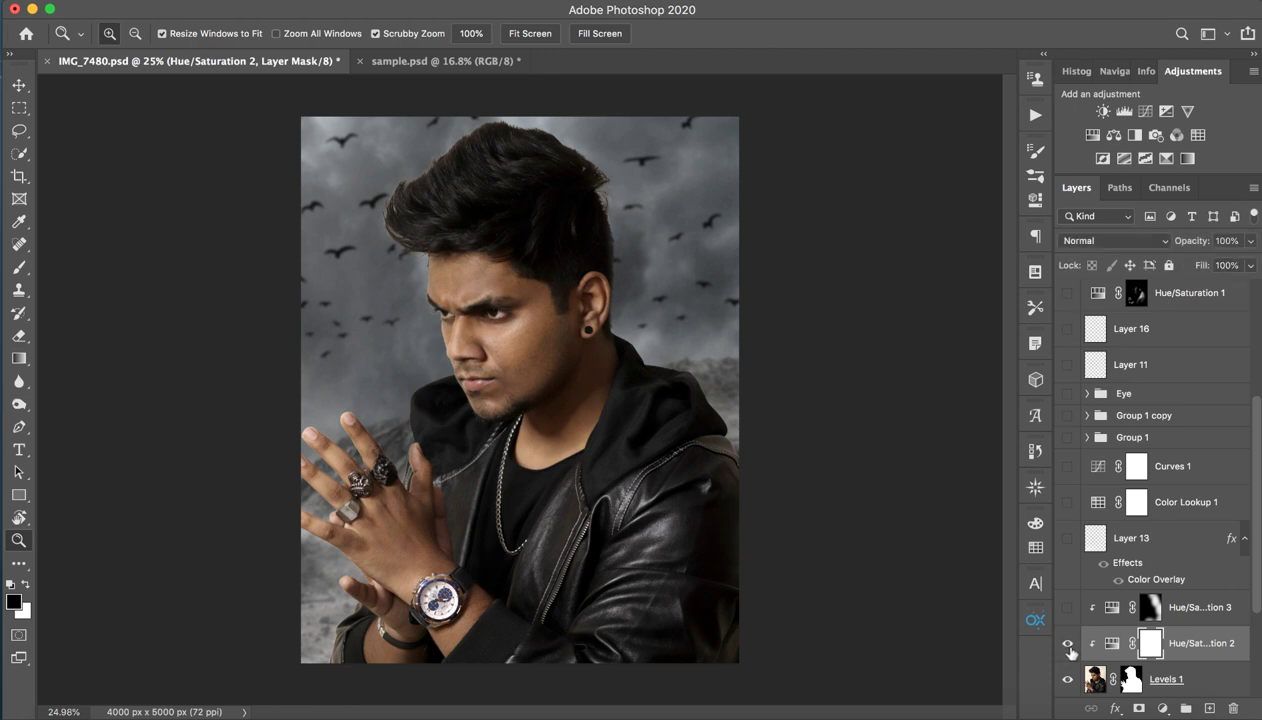
pyautogui.click(1067, 610)
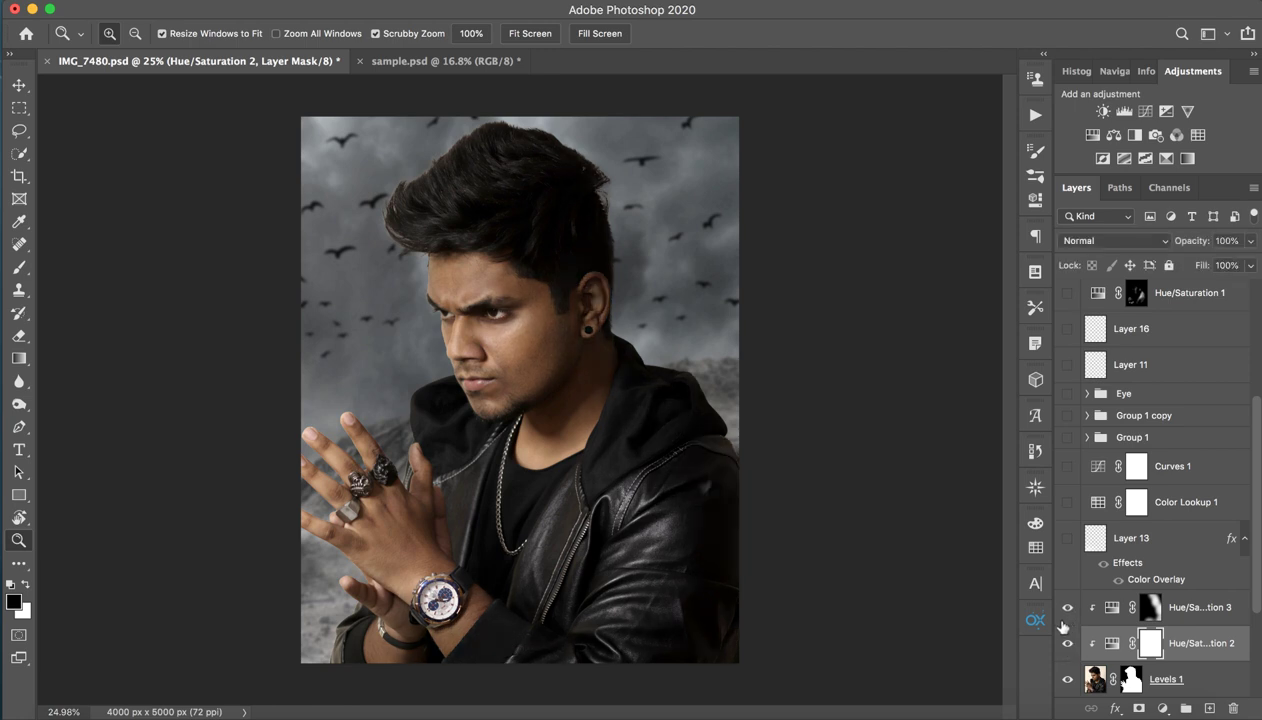
pyautogui.click(1067, 538)
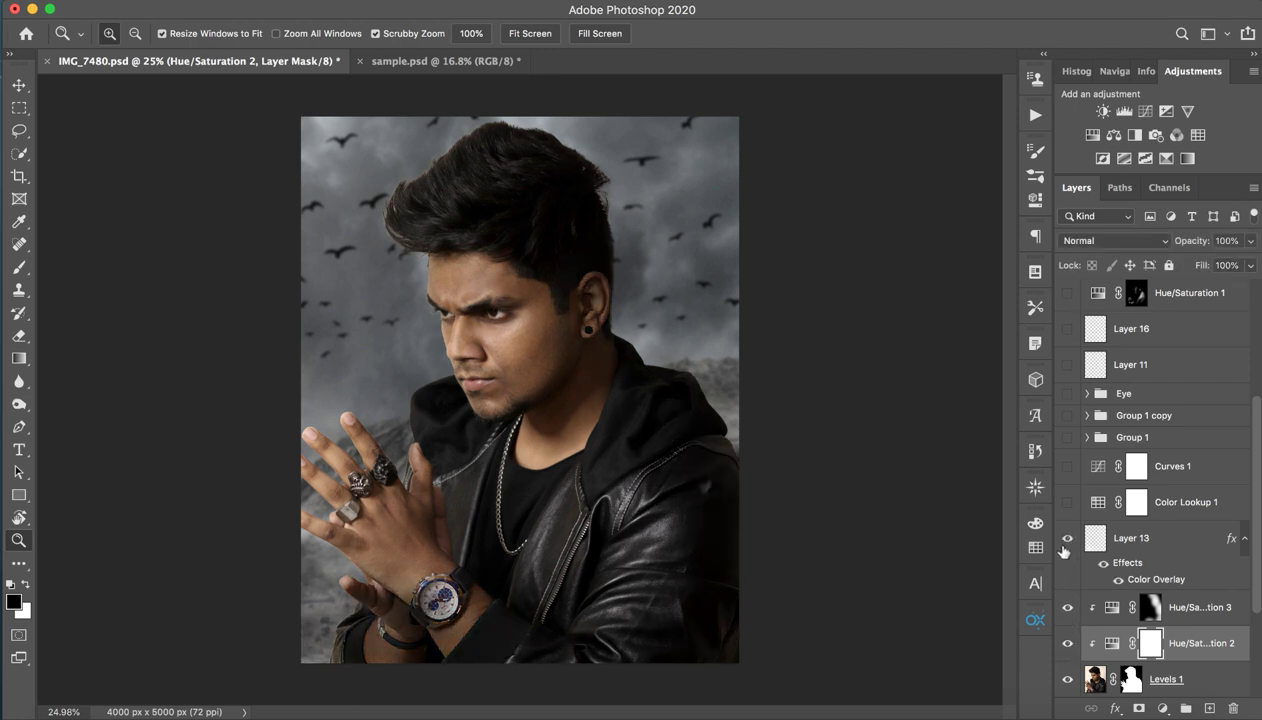
pyautogui.click(1067, 538)
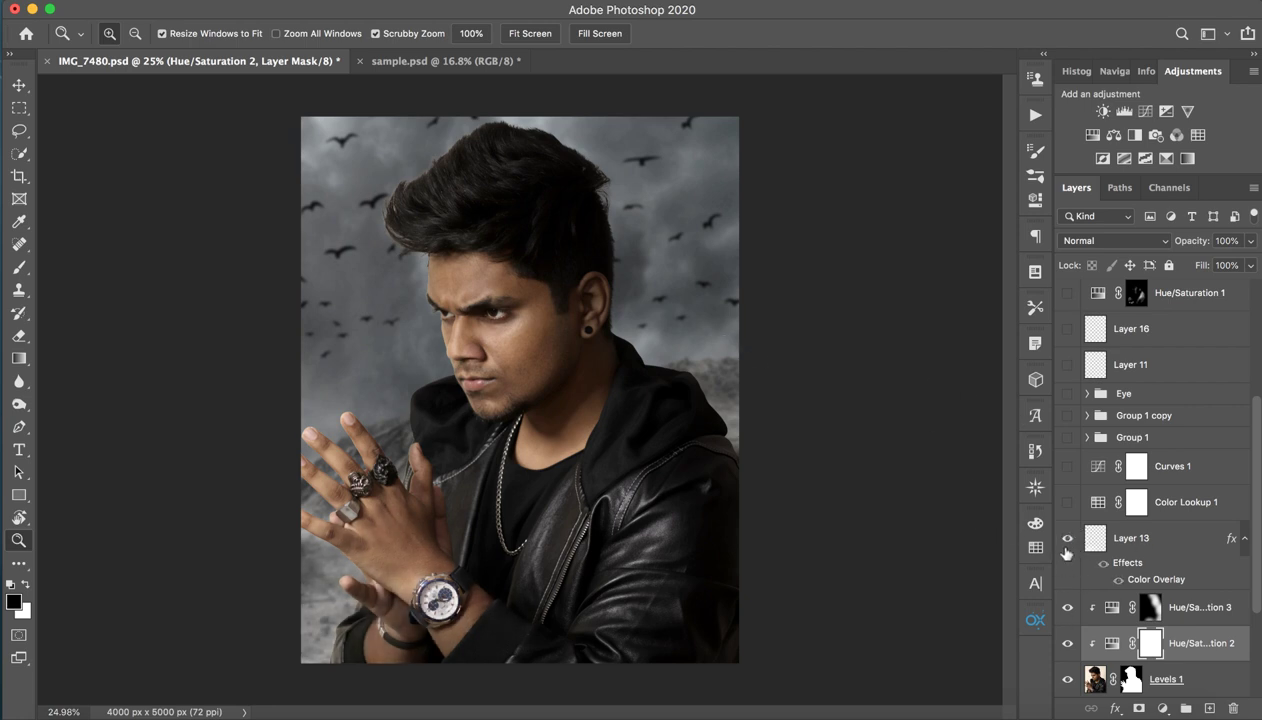
pyautogui.click(1067, 540)
pyautogui.click(421, 61)
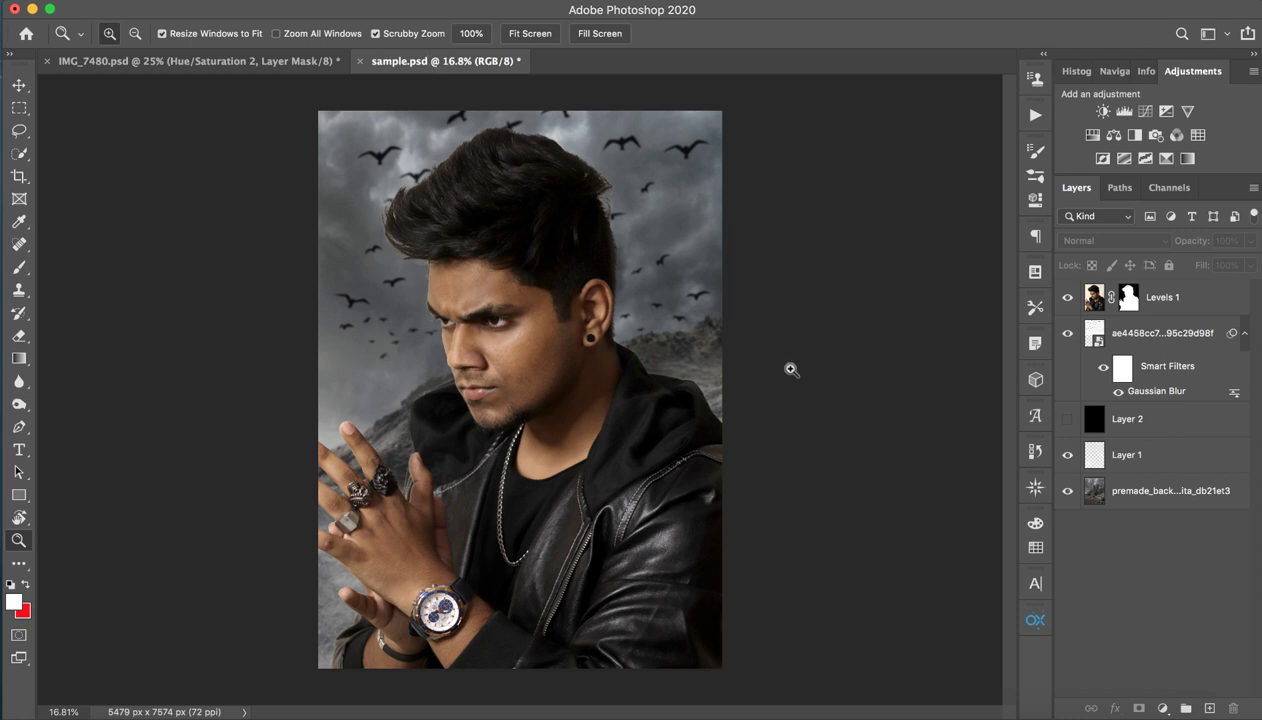
# Add a Hue/Saturation layer clipped to Levels 1 with Saturation -36 and Lightness -7
pyautogui.click(1180, 296)
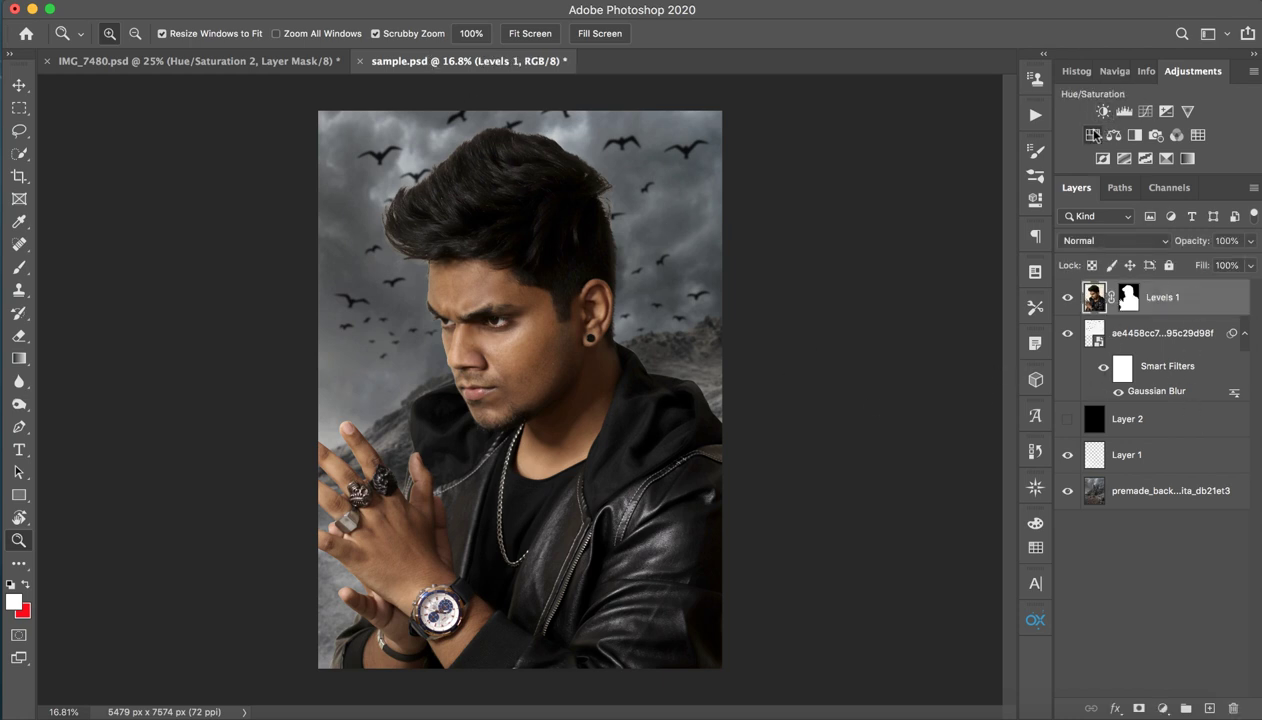
pyautogui.click(1113, 135)
pyautogui.keyDown('alt'); pyautogui.click(1168, 314); pyautogui.keyUp('alt')
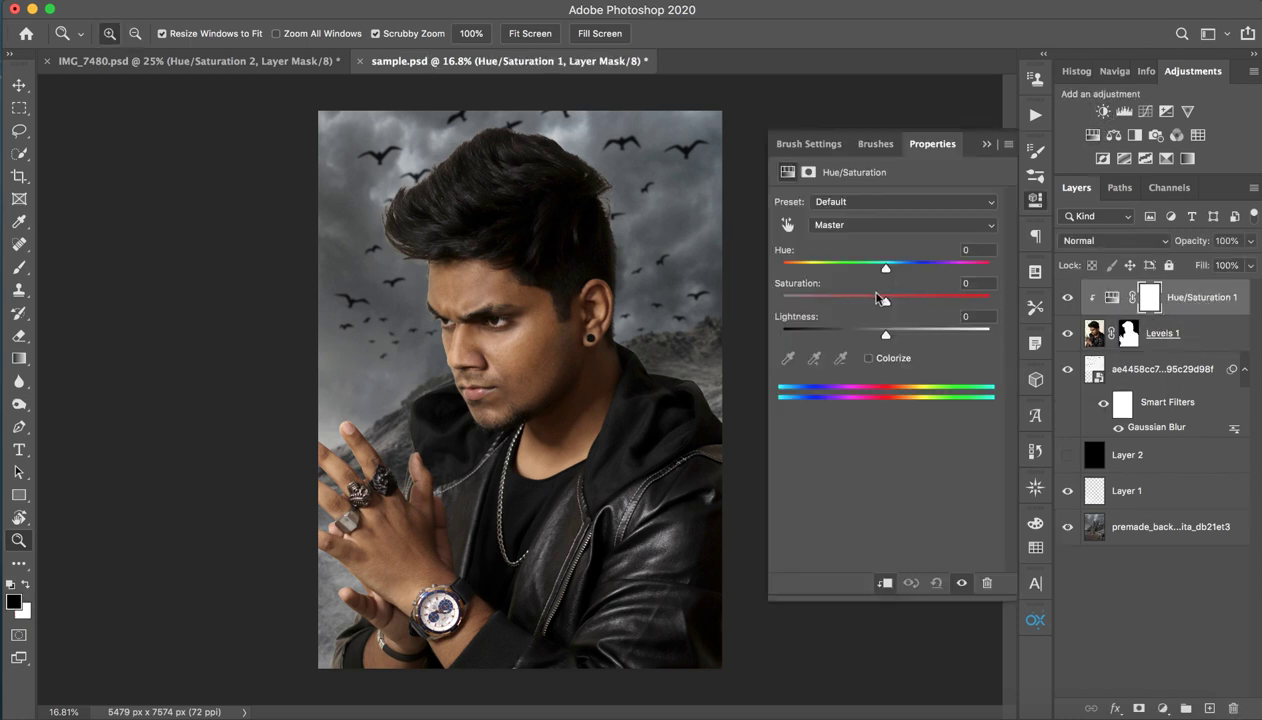
pyautogui.moveTo(887, 302)
pyautogui.mouseDown()
pyautogui.moveTo(810, 301)
pyautogui.moveTo(872, 306)
pyautogui.moveTo(848, 313)
pyautogui.mouseUp()
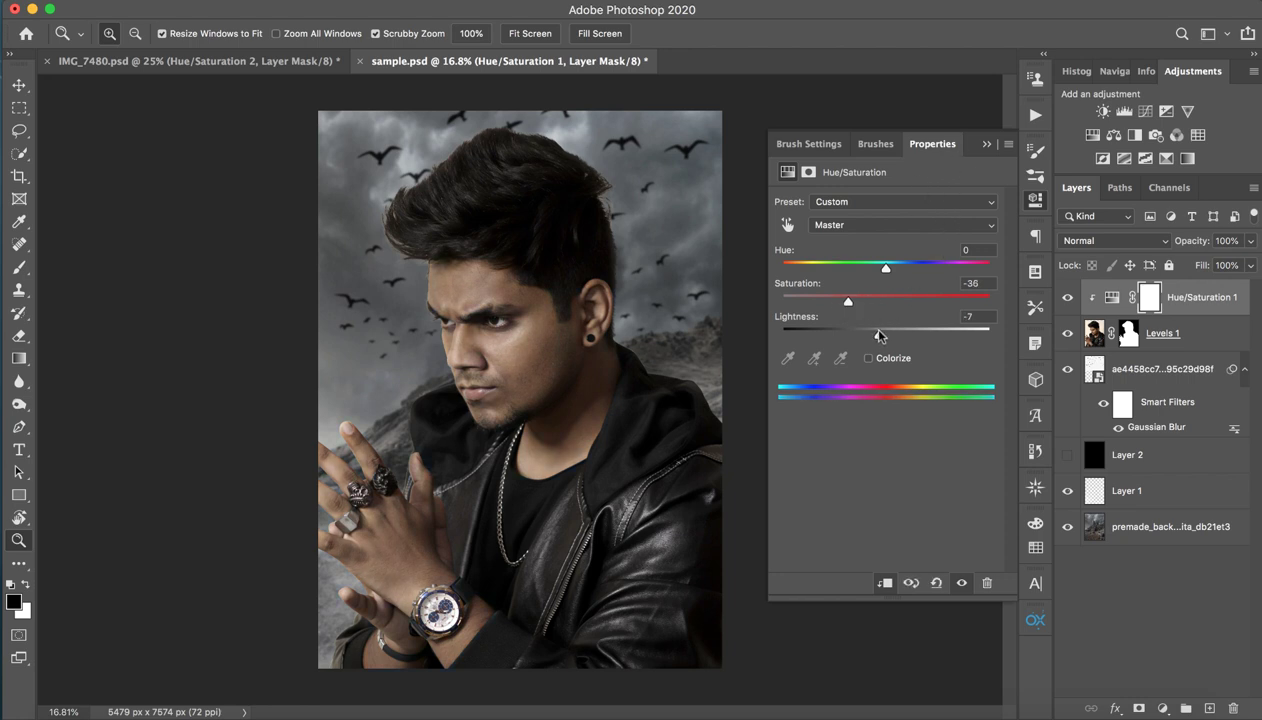
pyautogui.moveTo(885, 336); pyautogui.dragTo(889, 339)
pyautogui.click(983, 144)
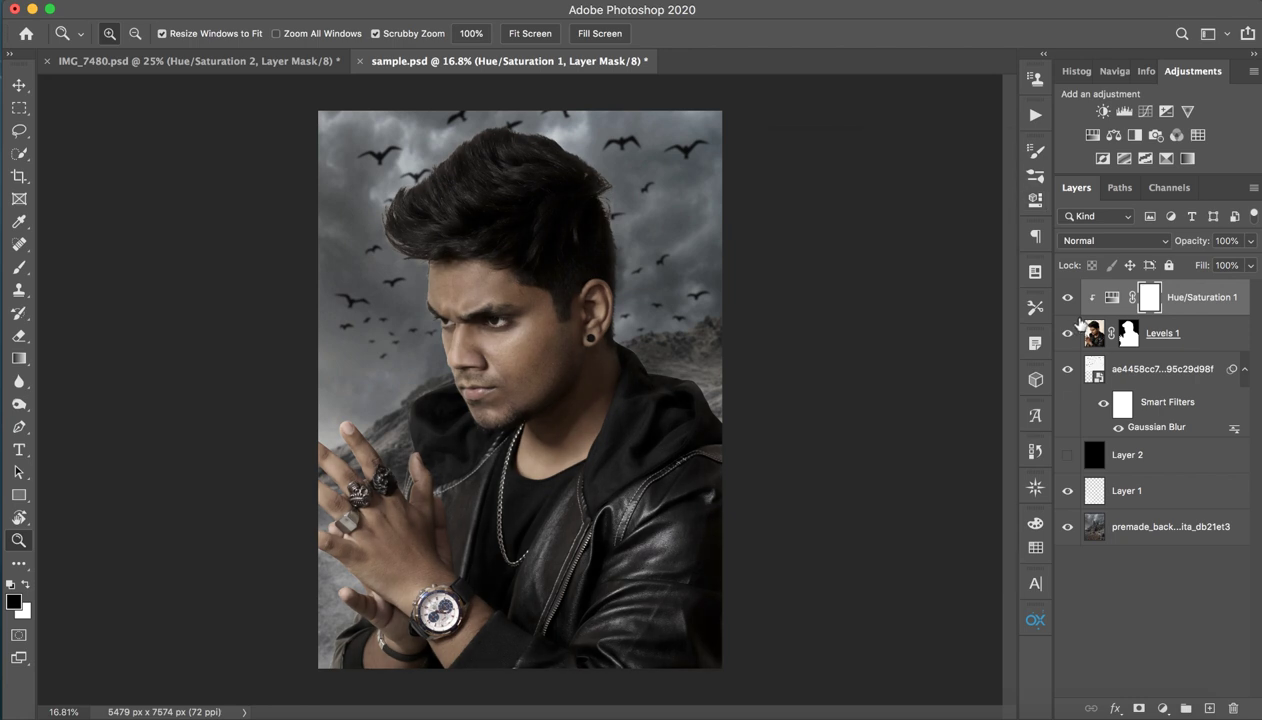
# Add a second clipped Hue/Saturation at Lightness -51 and invert its mask to hide it
pyautogui.click(1092, 134)
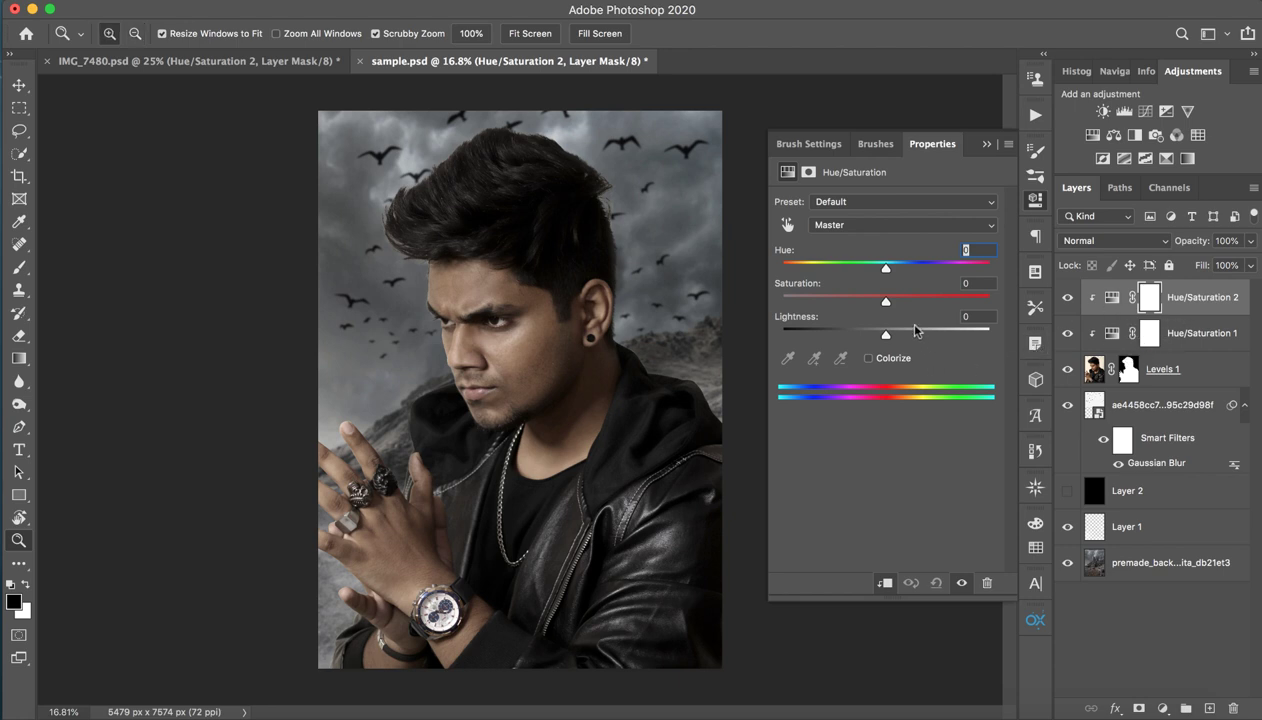
pyautogui.moveTo(887, 335); pyautogui.dragTo(833, 335)
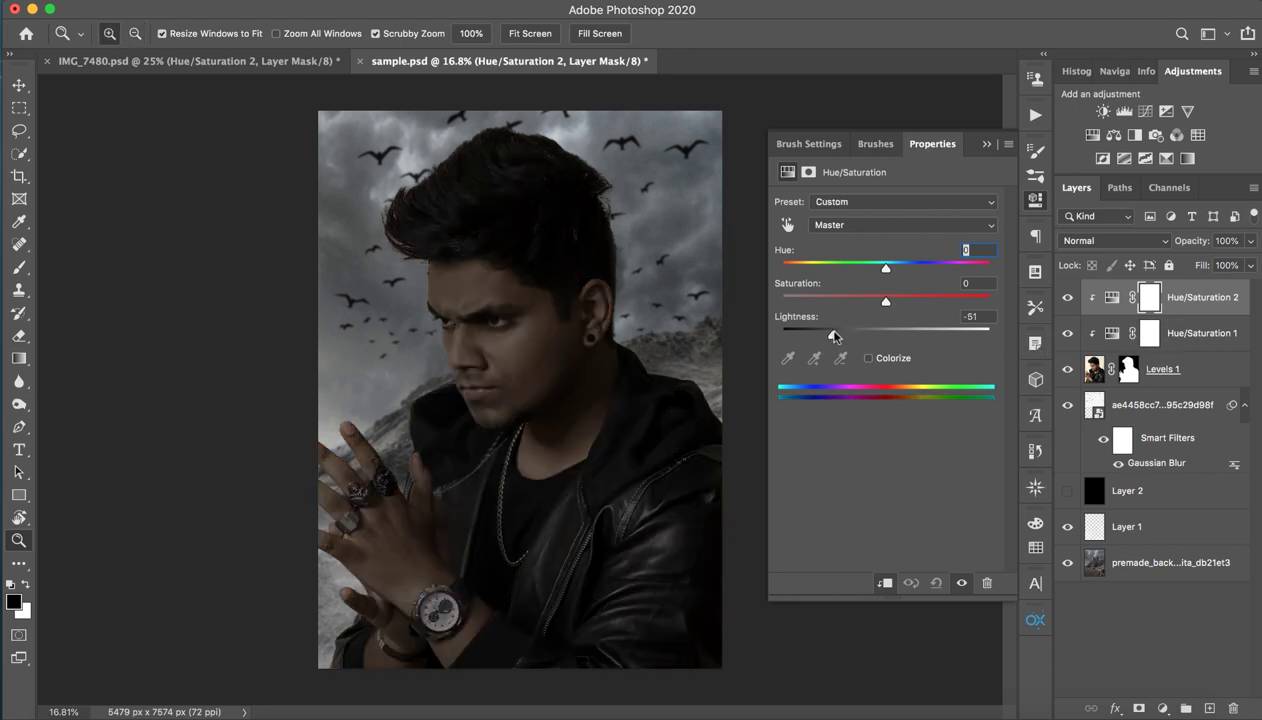
pyautogui.click(986, 144)
pyautogui.hotkey('ctrl', 'i')
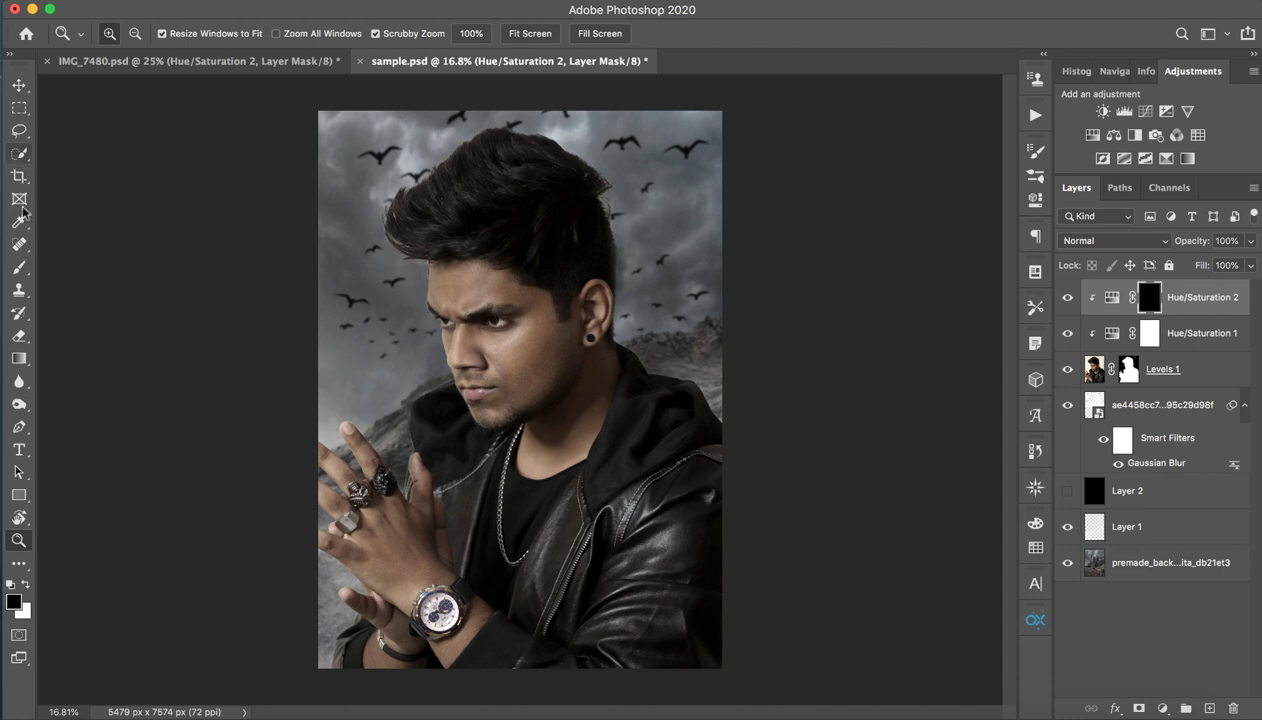
# Paint white with a 1494 px brush on Hue/Saturation 2's mask over the head, ear and jacket, then add an empty layer
pyautogui.click(20, 268)
pyautogui.moveTo(634, 211); pyautogui.dragTo(680, 211)
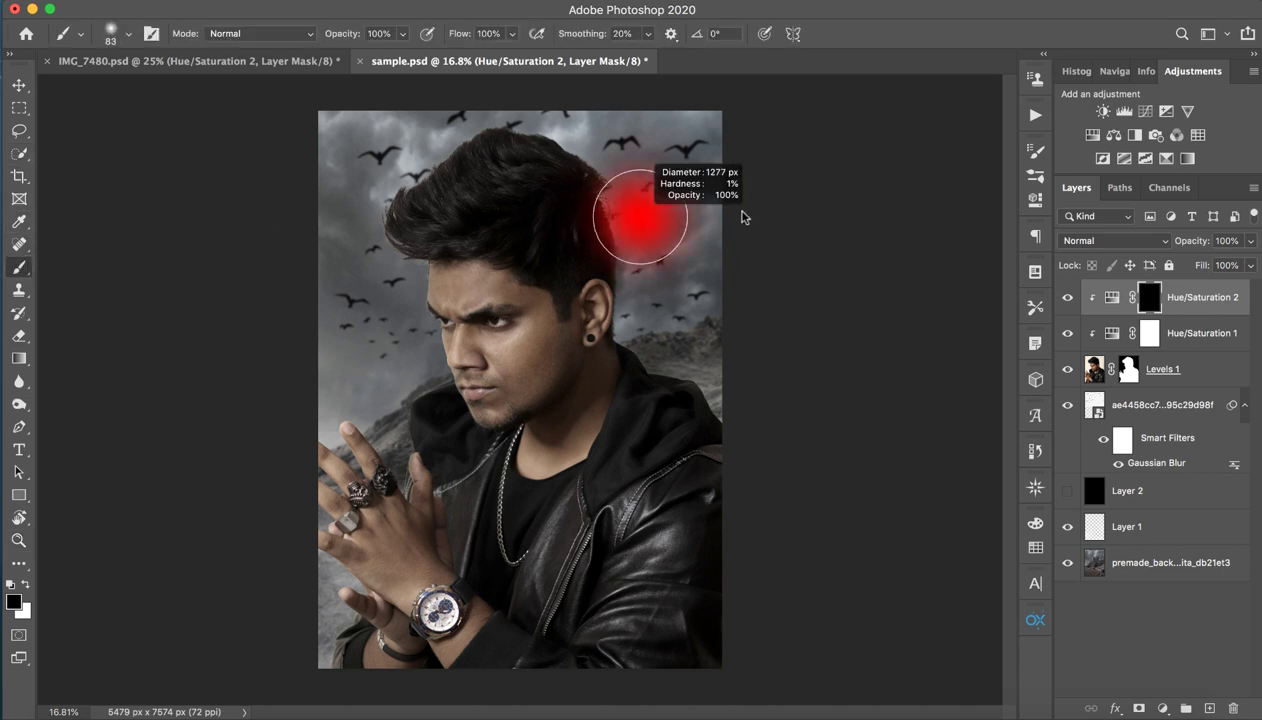
pyautogui.press('x')
pyautogui.moveTo(660, 320); pyautogui.dragTo(610, 310)
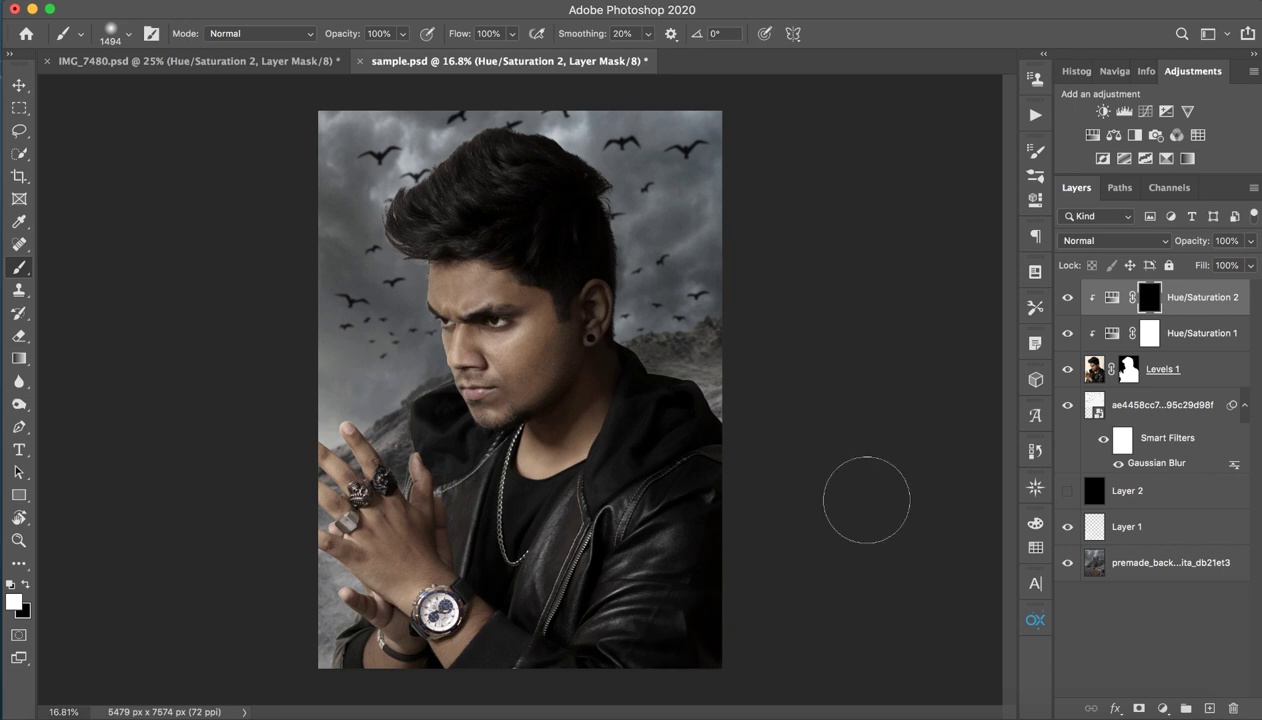
pyautogui.click(1066, 296)
pyautogui.click(1066, 296)
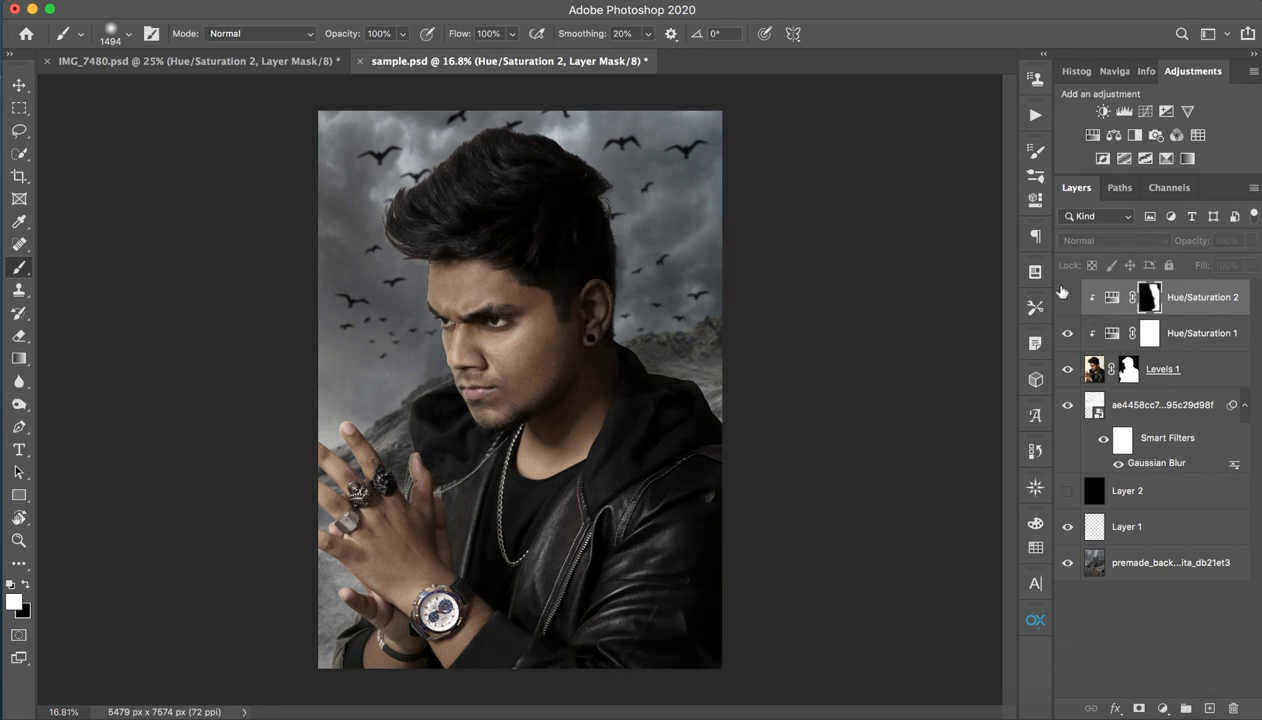
pyautogui.click(1066, 296)
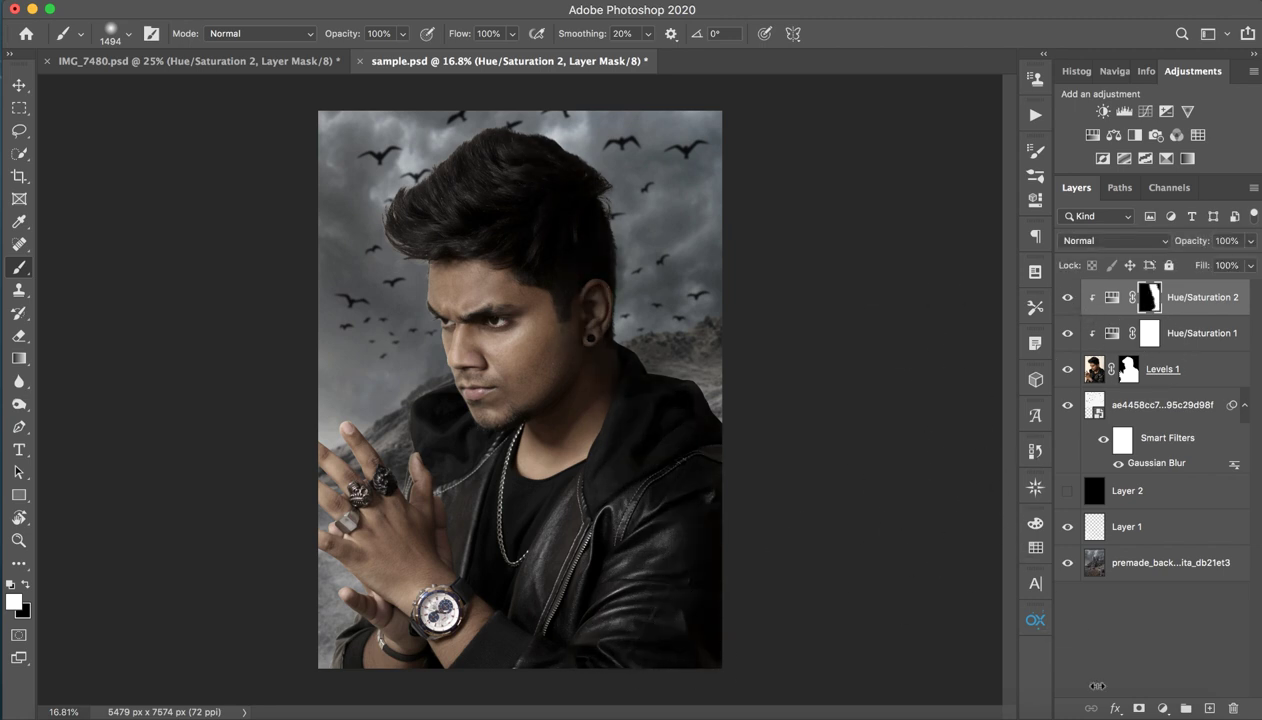
pyautogui.click(1209, 708)
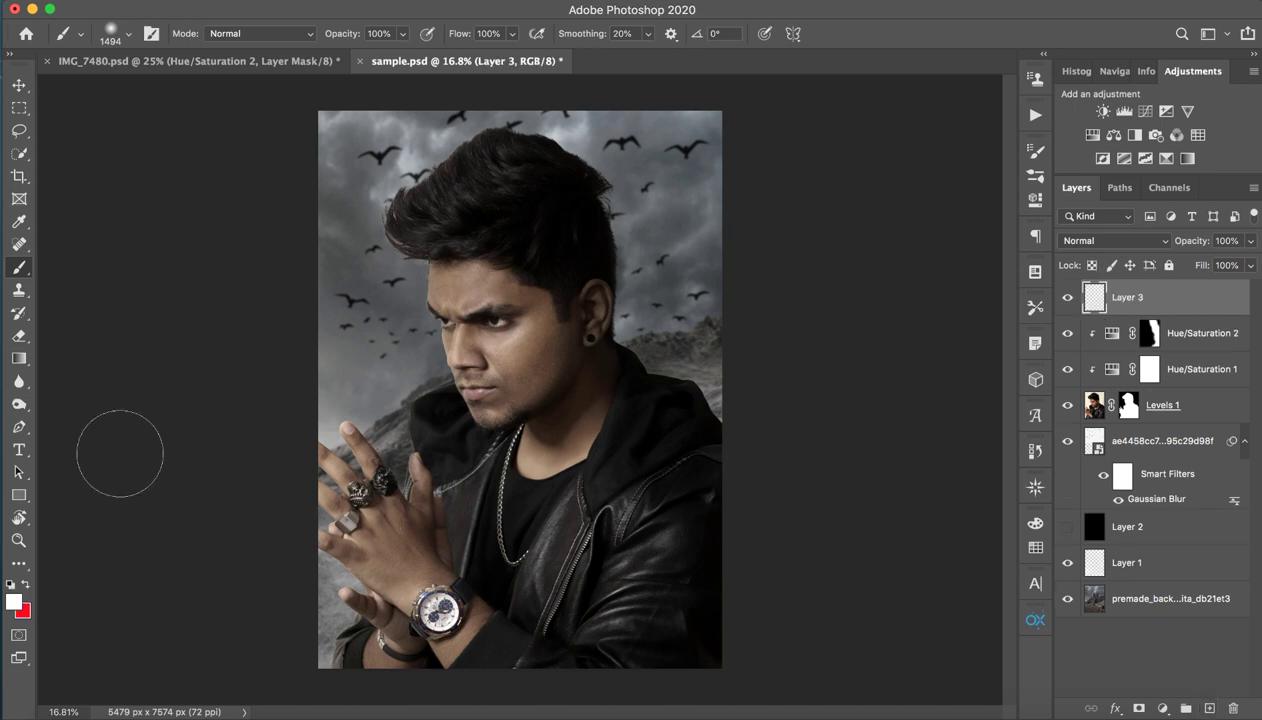
# Reset colours to black and white, test a 3459 px shadow stroke on the hands, and undo it
pyautogui.press('d')
pyautogui.press('x')
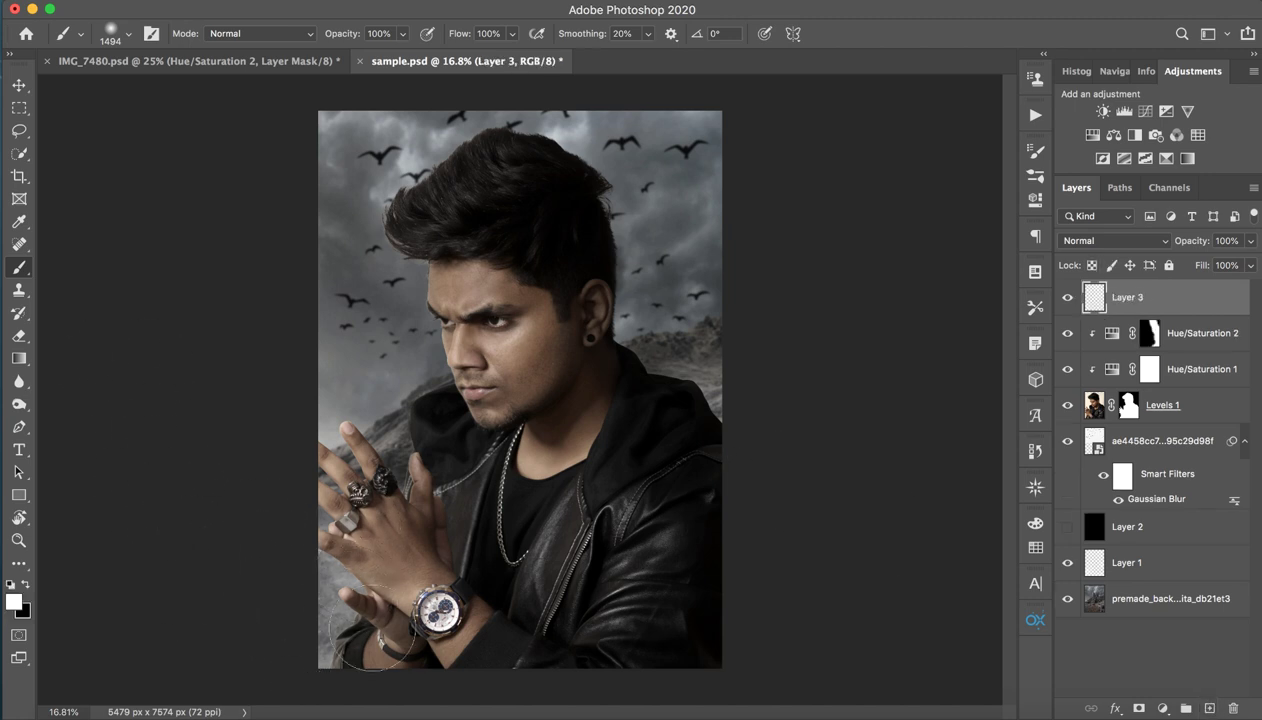
pyautogui.press('x')
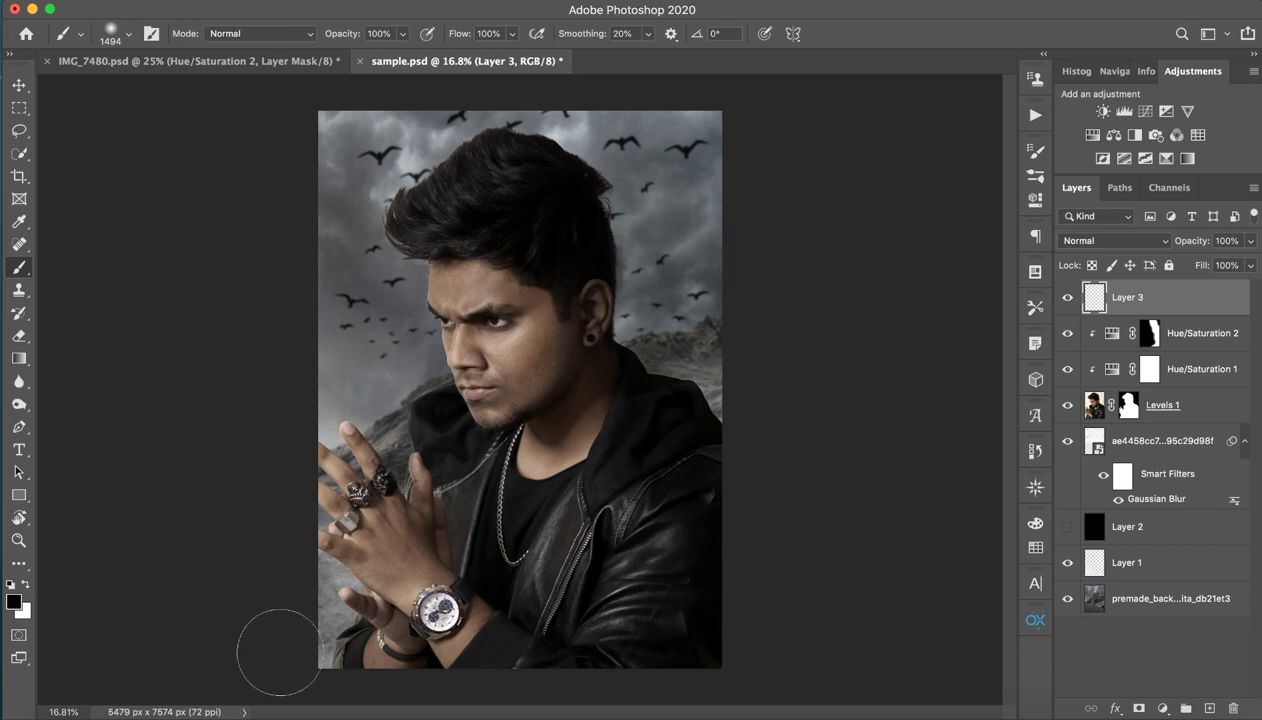
pyautogui.rightClick(318, 643)
pyautogui.moveTo(367, 600); pyautogui.dragTo(575, 604)
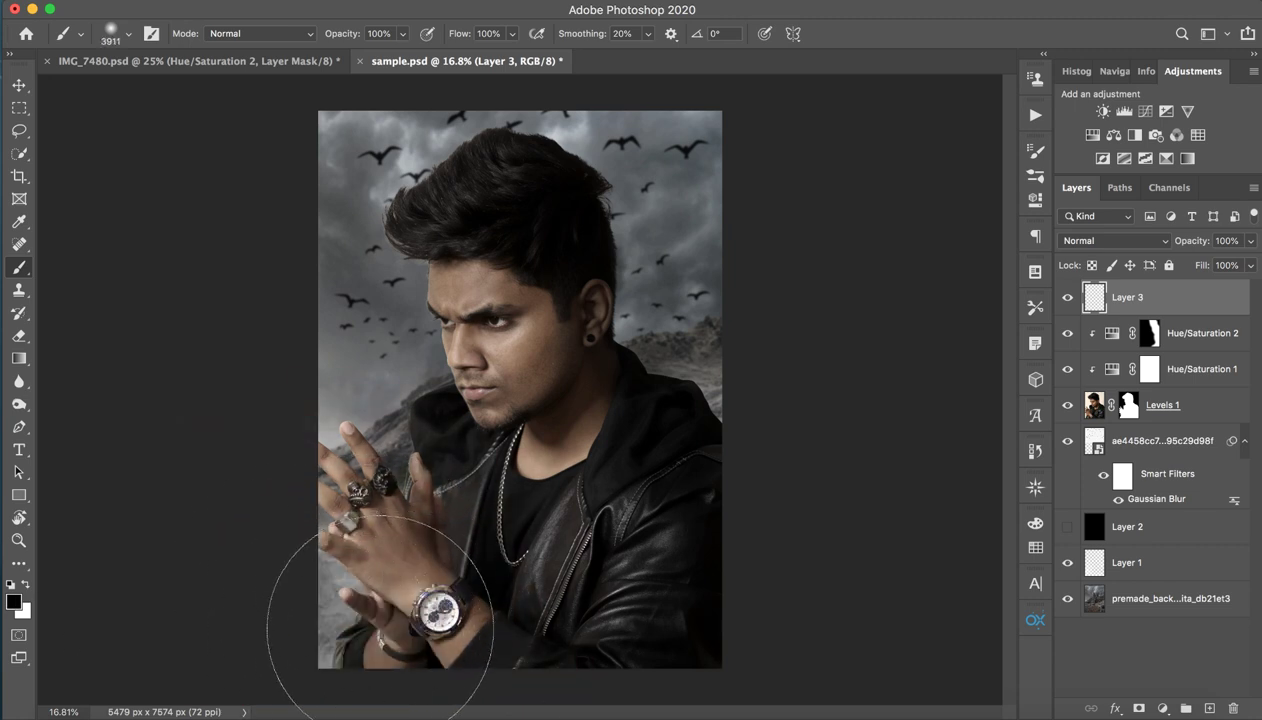
pyautogui.moveTo(380, 606); pyautogui.dragTo(394, 563)
pyautogui.hotkey('ctrl', 'z')
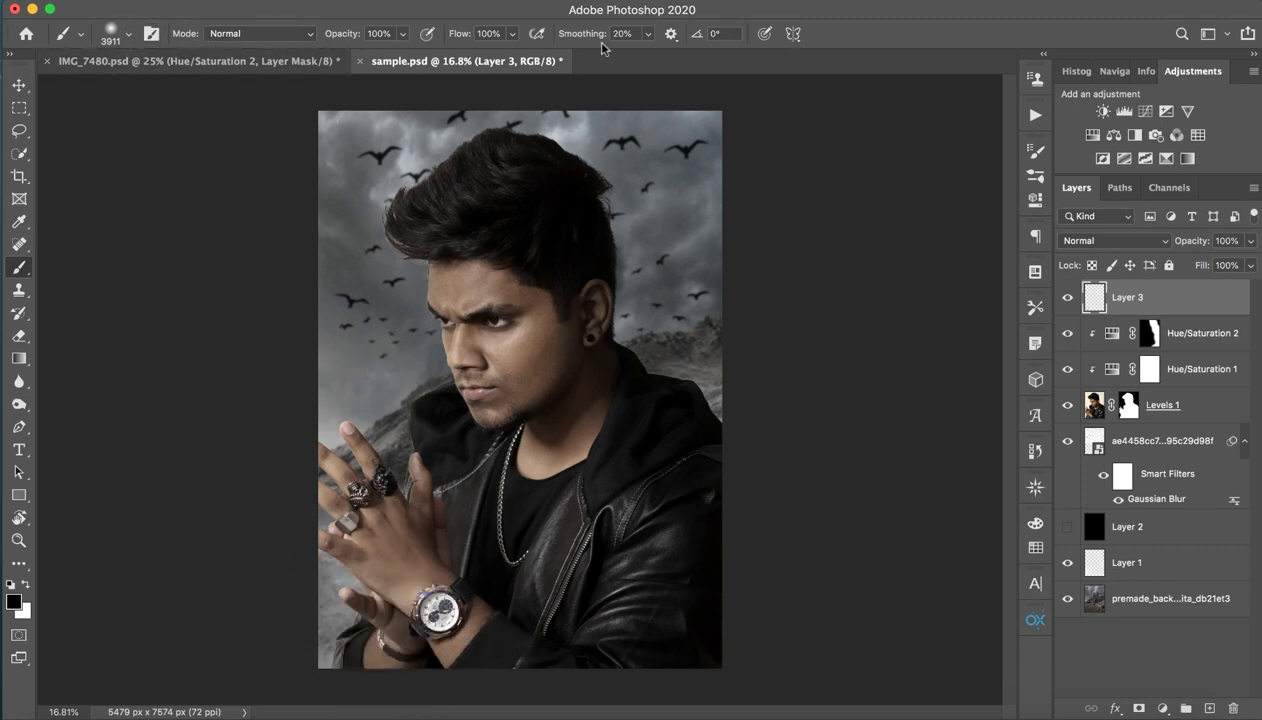
# Switch to the Soft Round Pressure brush with 3% smoothing at 517 px, undoing the test stroke
pyautogui.click(126, 40)
pyautogui.click(596, 228)
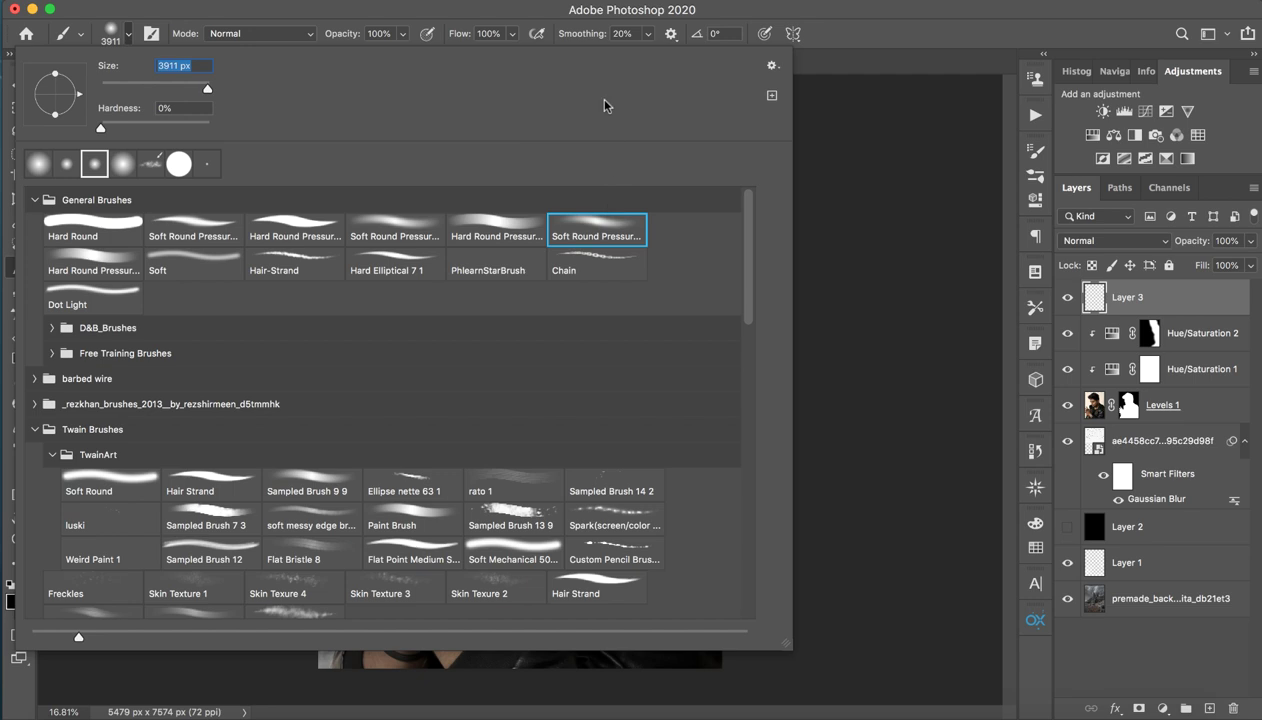
pyautogui.click(590, 38)
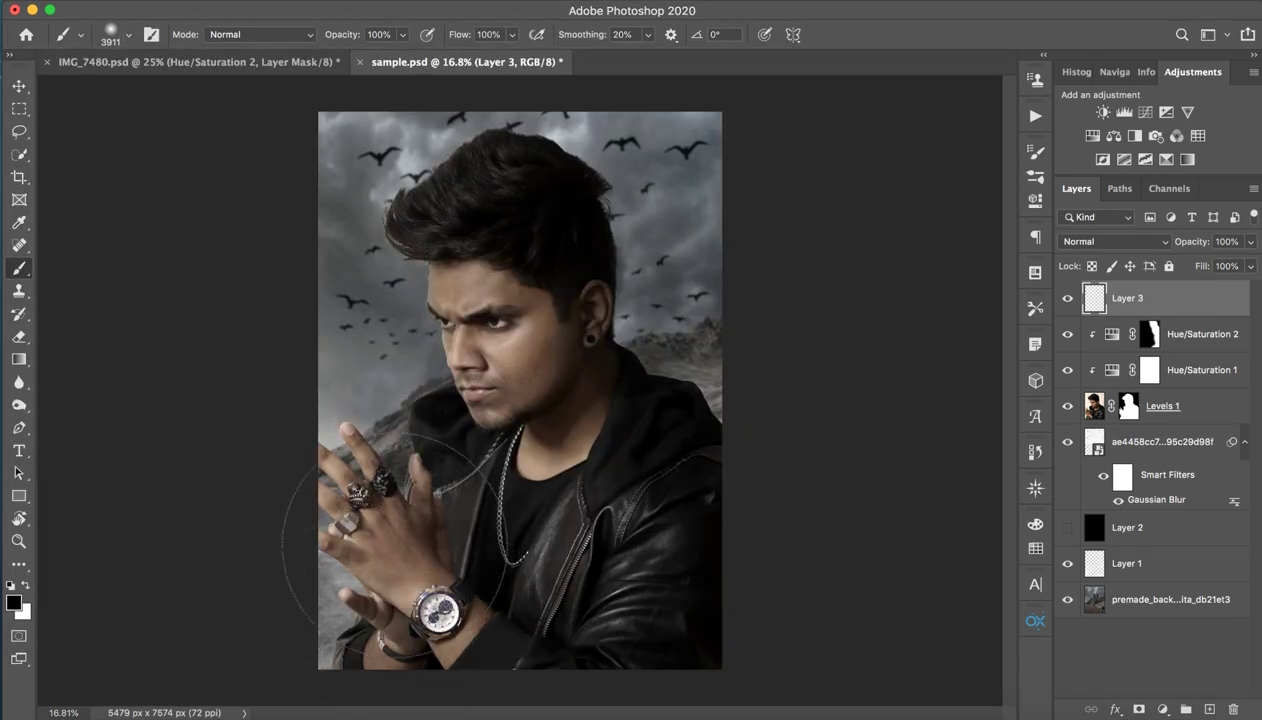
pyautogui.moveTo(330, 575); pyautogui.dragTo(340, 590)
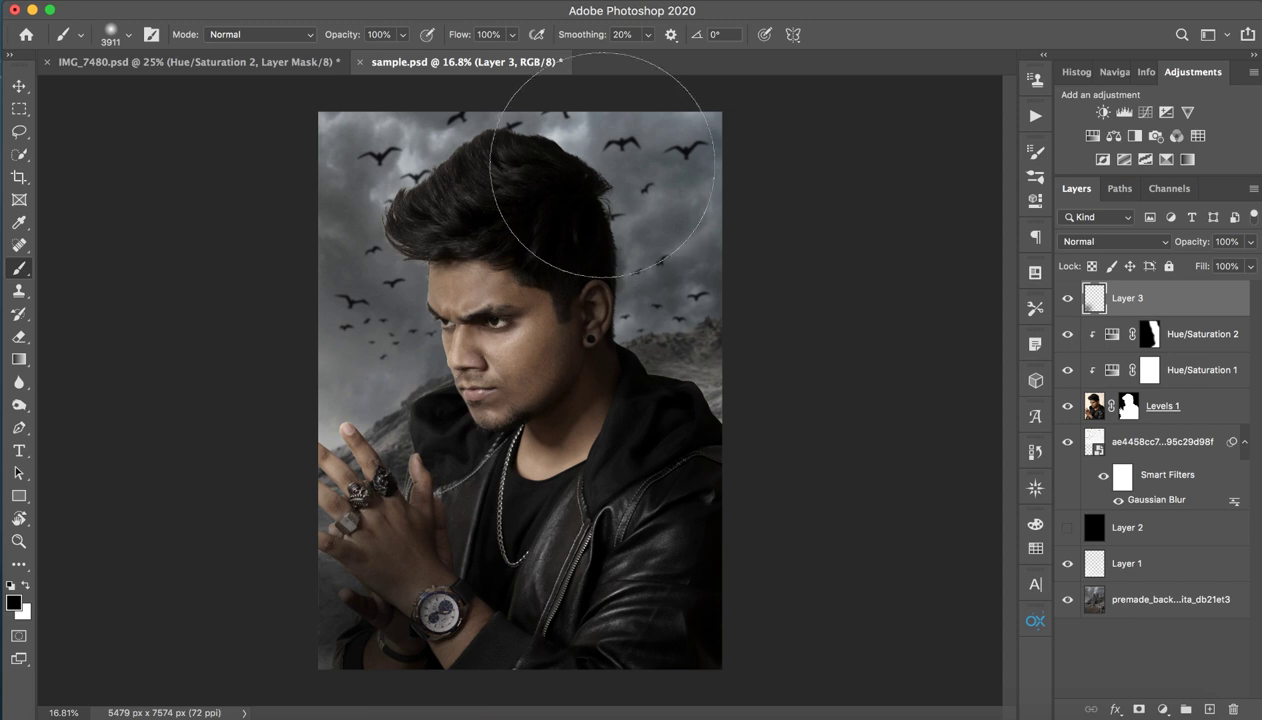
pyautogui.write('3')
pyautogui.press('Return')
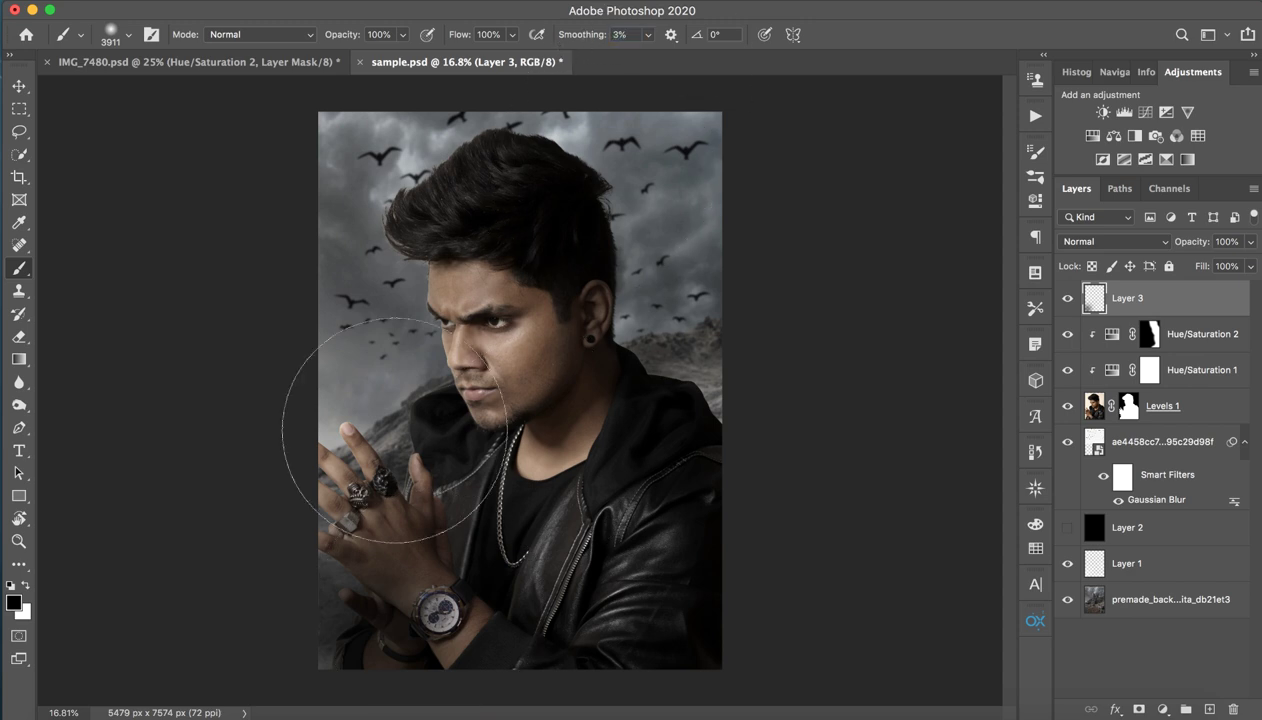
pyautogui.hotkey('ctrl', 'z')
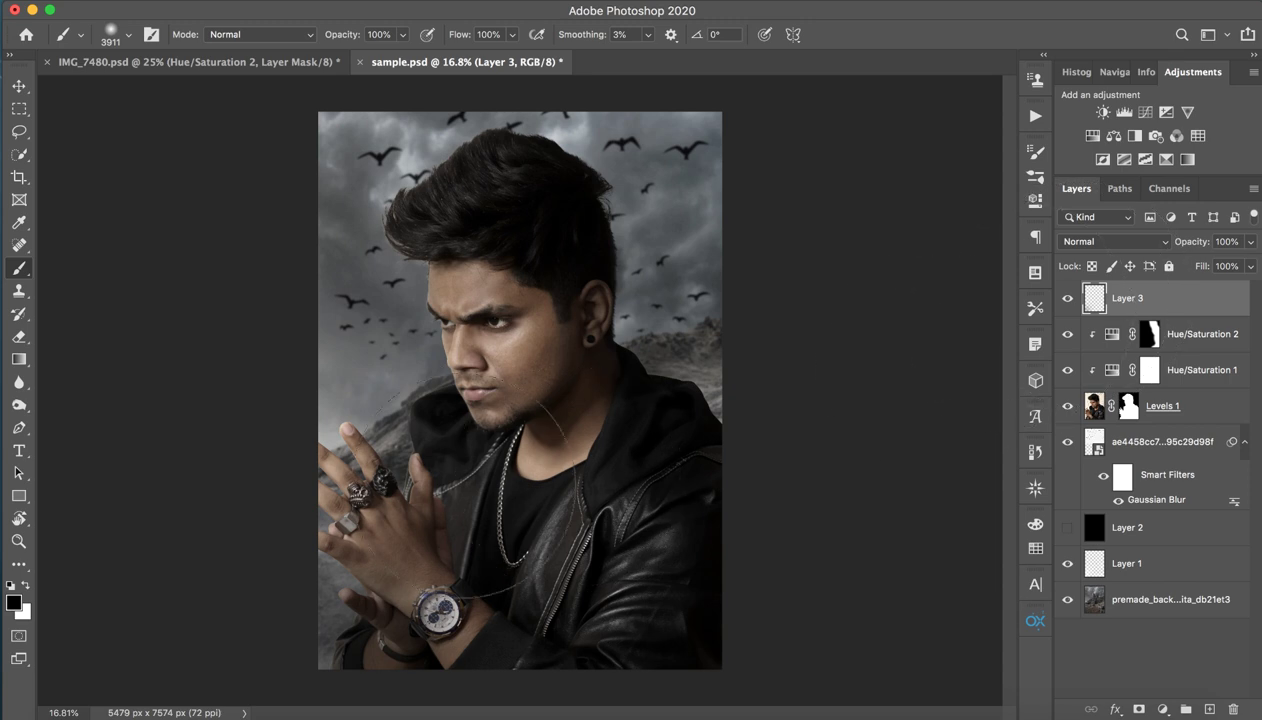
pyautogui.moveTo(534, 455); pyautogui.dragTo(345, 455)
pyautogui.moveTo(583, 422); pyautogui.dragTo(548, 422)
# Show Color Lookup 1 and Curves 1 in IMG_7480.psd, preview Group 1's cheek glow, then return to sample.psd
pyautogui.click(215, 62)
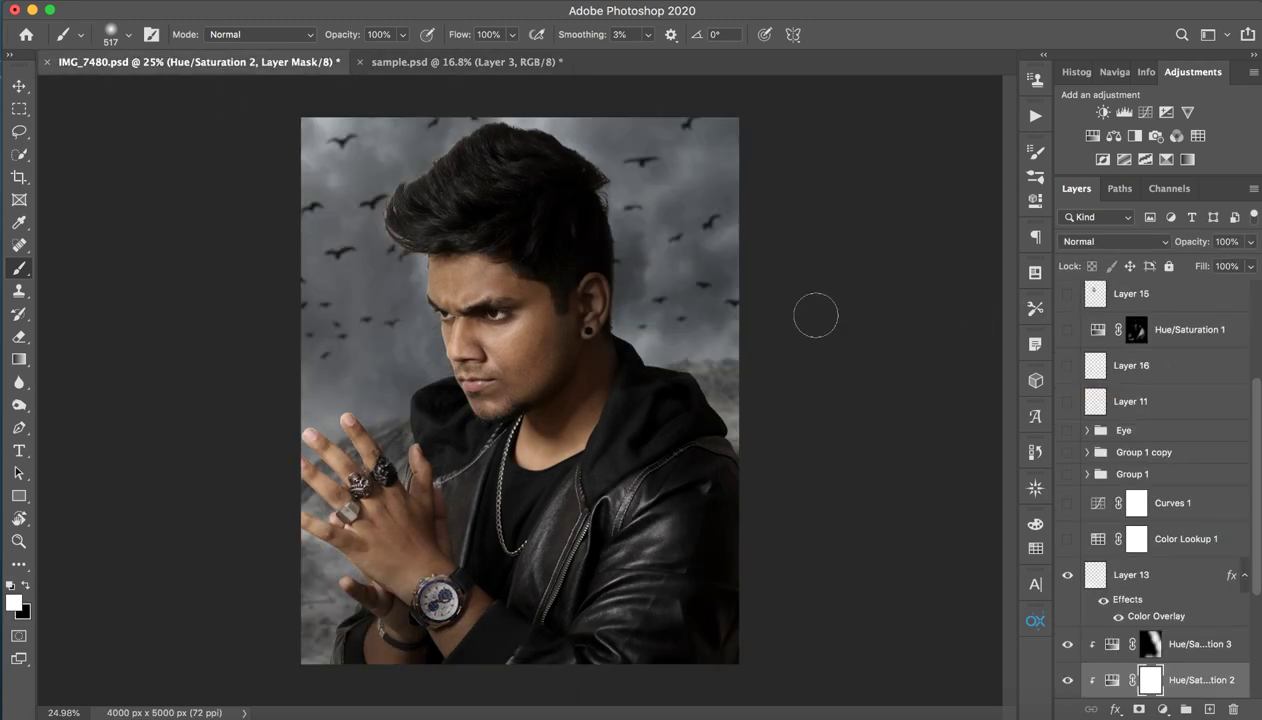
pyautogui.click(1067, 539)
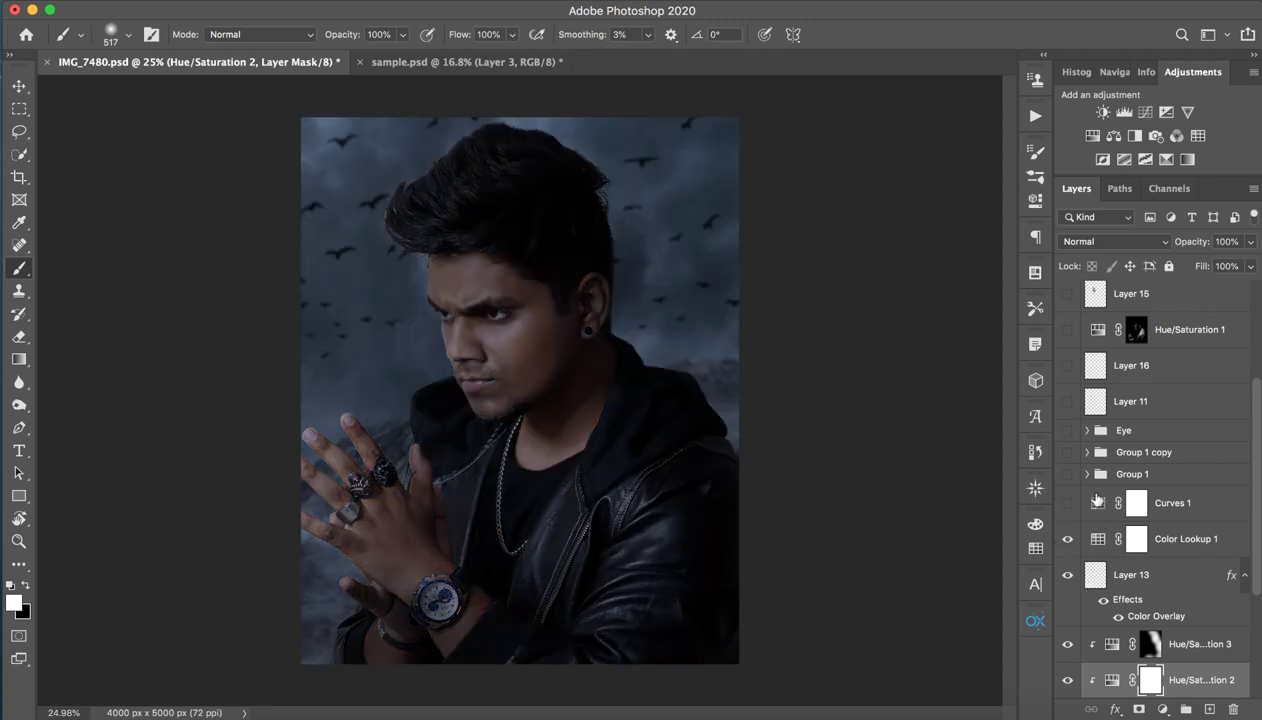
pyautogui.click(1068, 503)
pyautogui.click(1067, 476)
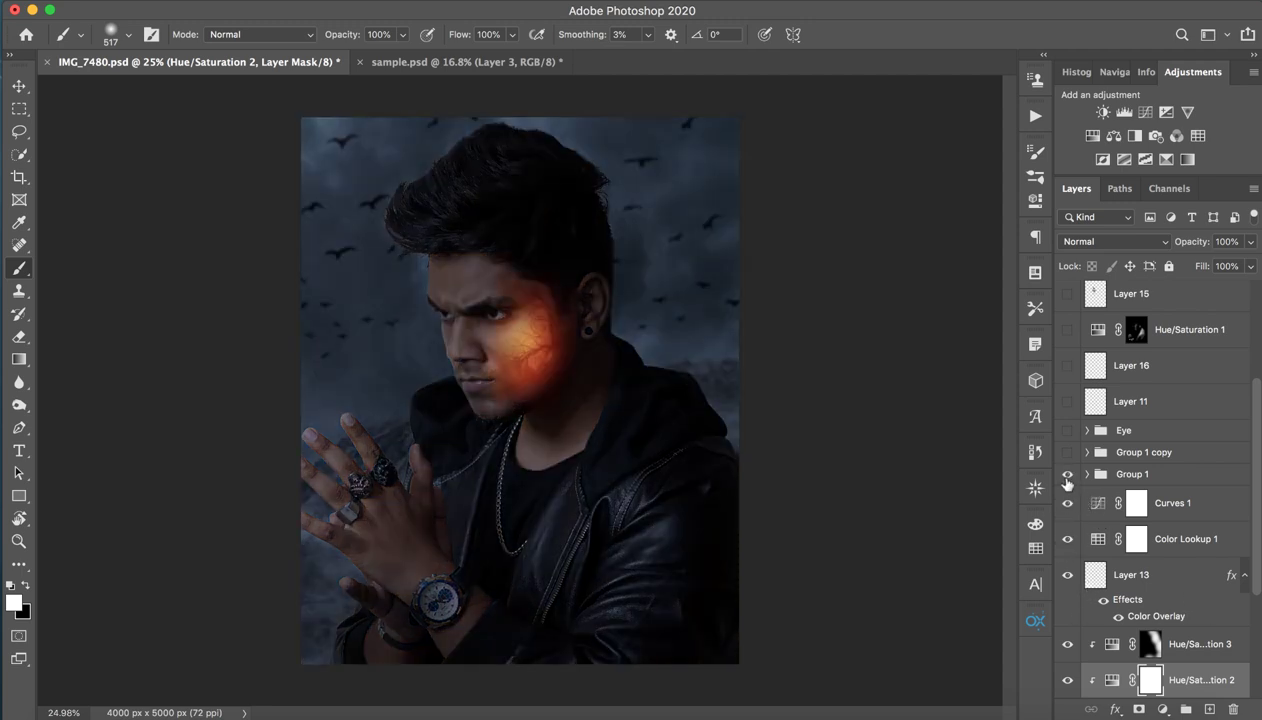
pyautogui.click(1067, 475)
pyautogui.click(412, 62)
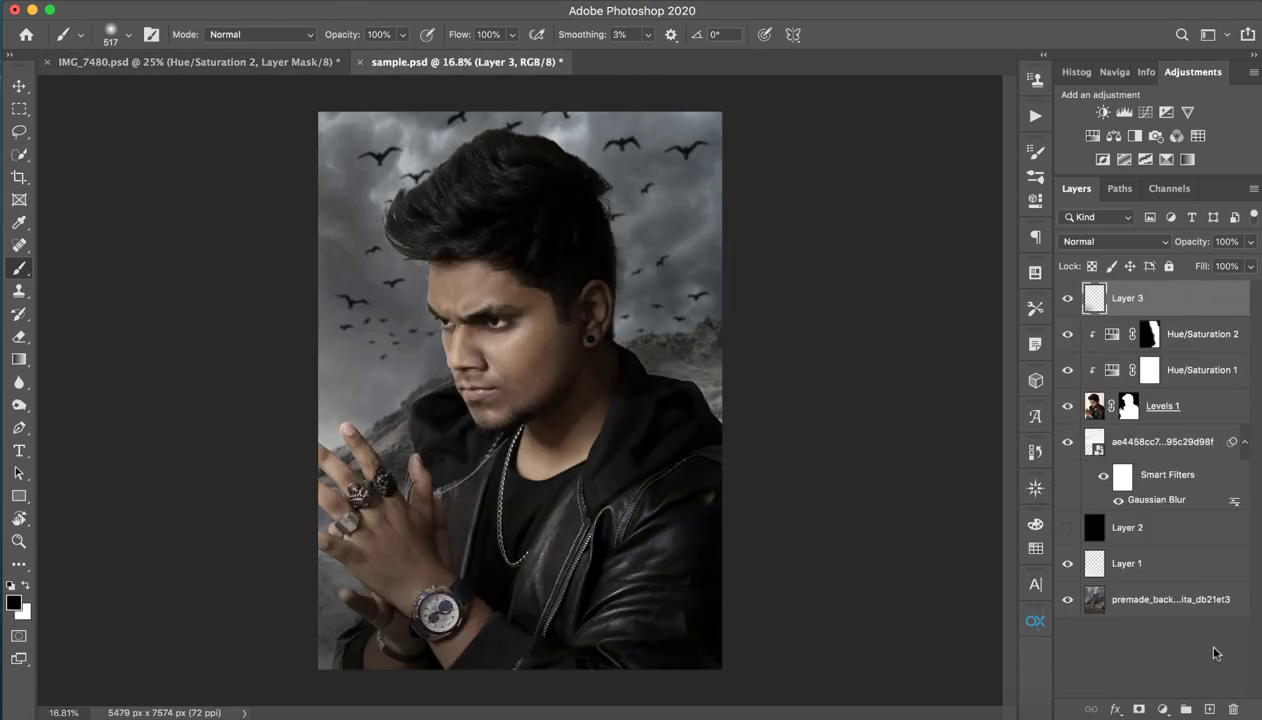
# Add a NightFromDay.CUBE Color Lookup adjustment at 62% opacity
pyautogui.click(1101, 160)
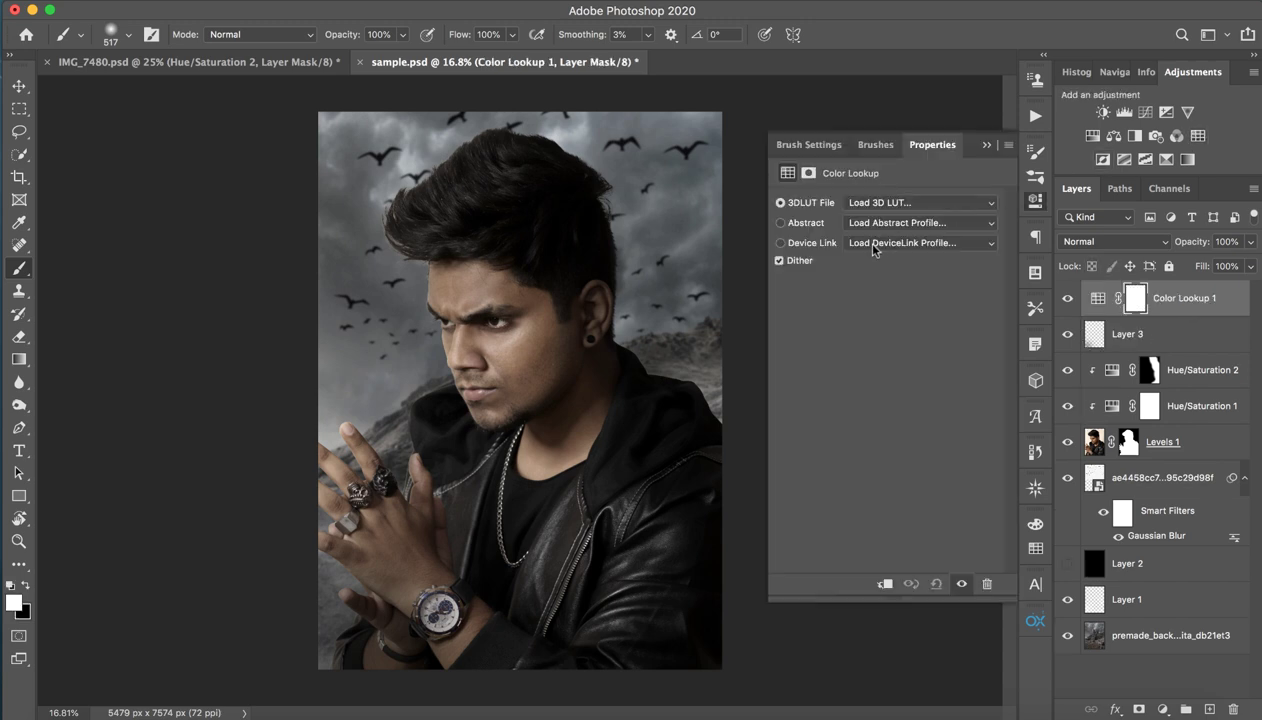
pyautogui.click(900, 202)
pyautogui.click(910, 612)
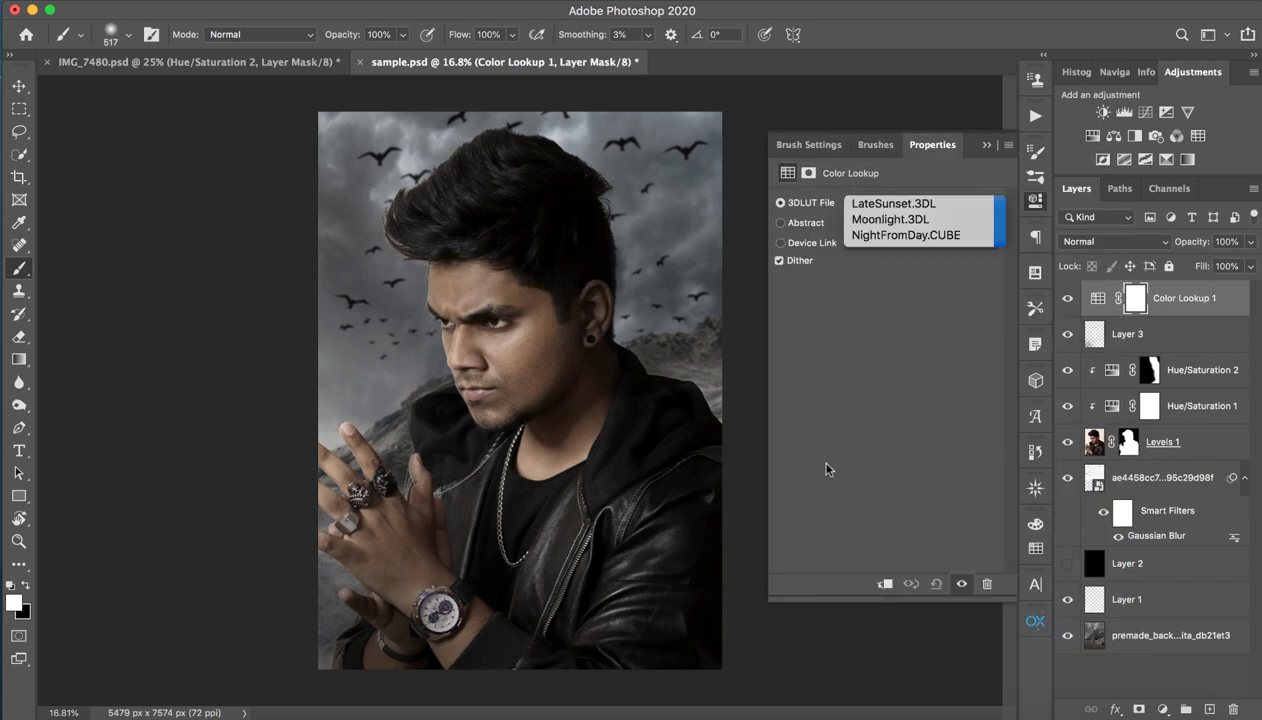
pyautogui.click(985, 147)
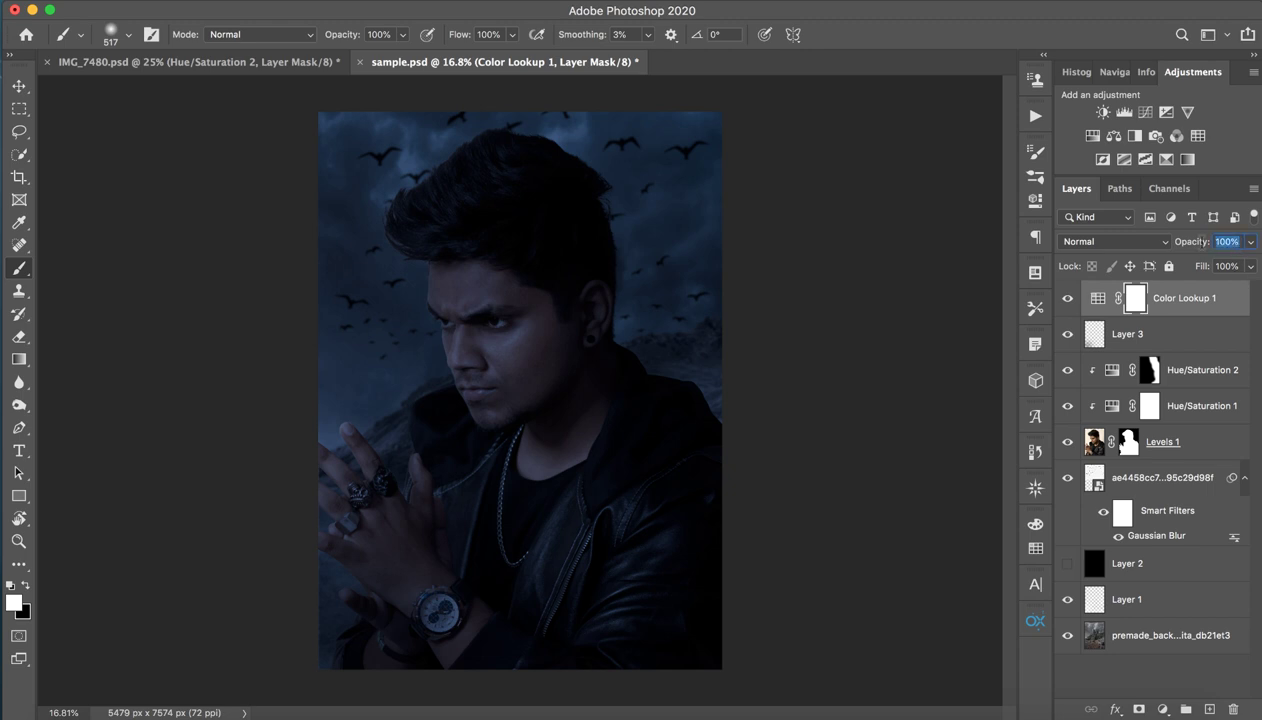
pyautogui.click(1228, 241)
pyautogui.write('62')
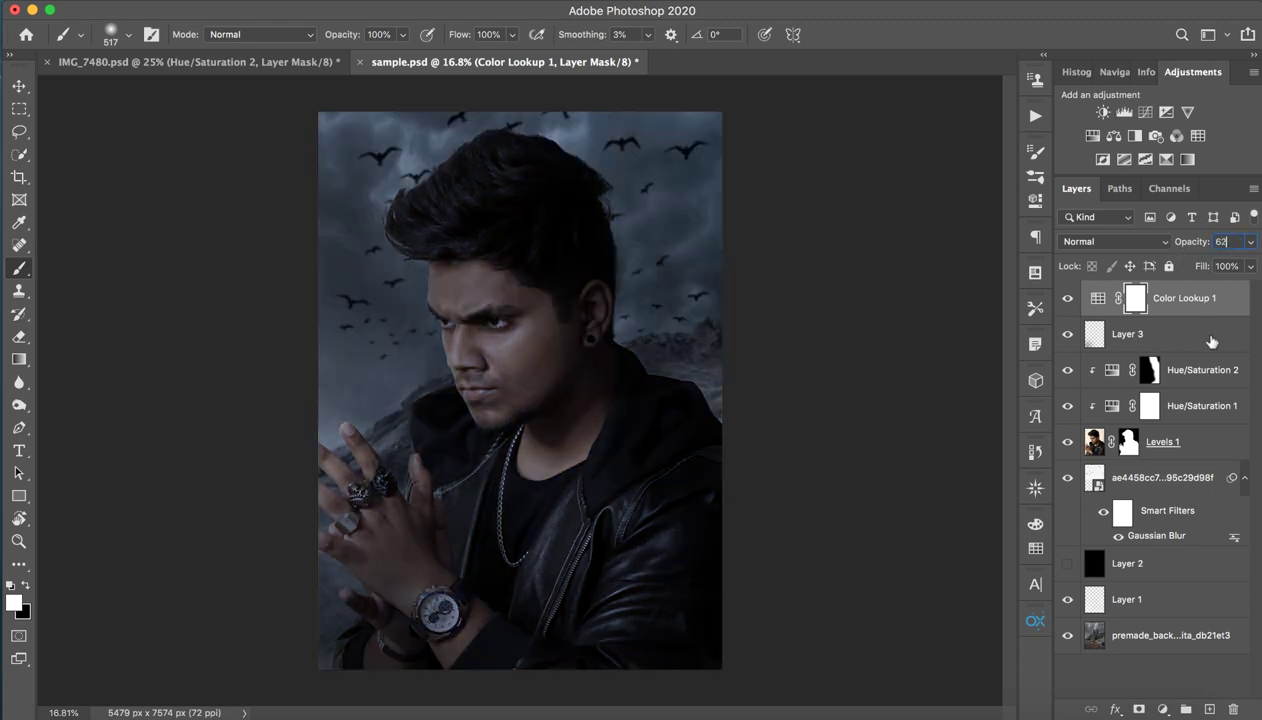
pyautogui.click(1172, 667)
pyautogui.click(1135, 298)
# Add a Curves layer lowering the highlights to output 192, then compare the grade on the full canvas
pyautogui.click(1148, 112)
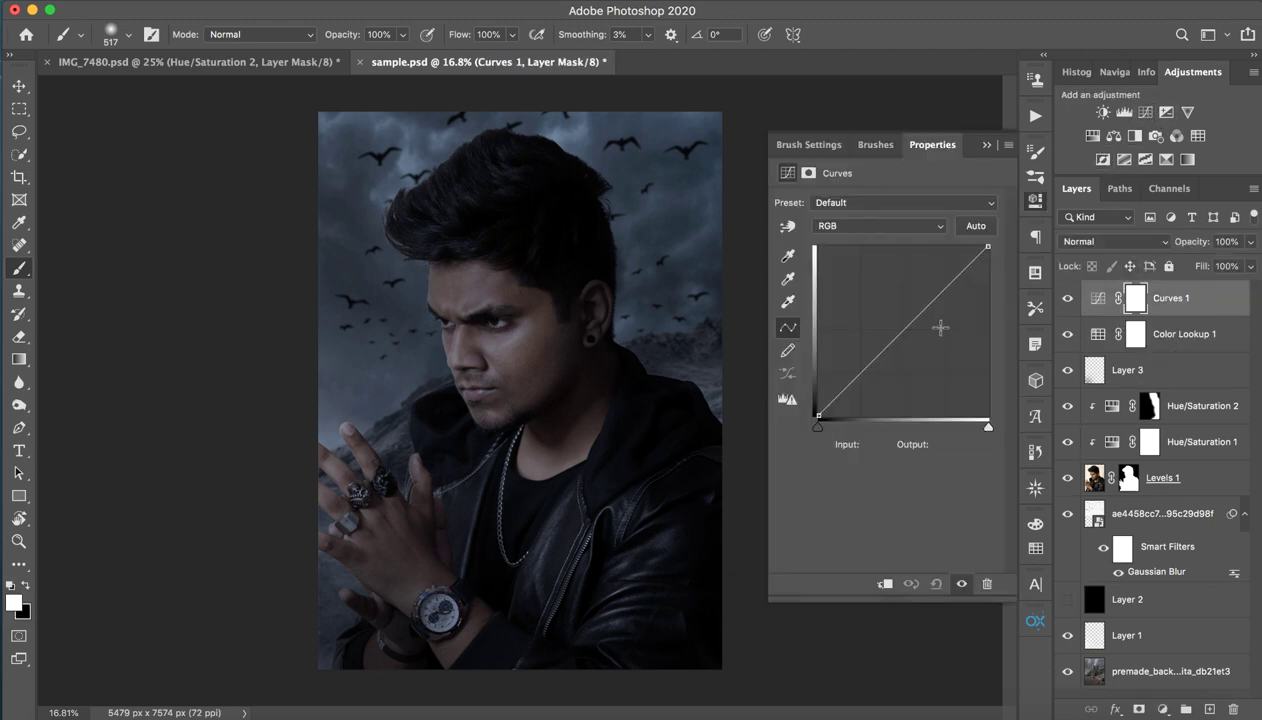
pyautogui.moveTo(989, 247); pyautogui.dragTo(988, 288)
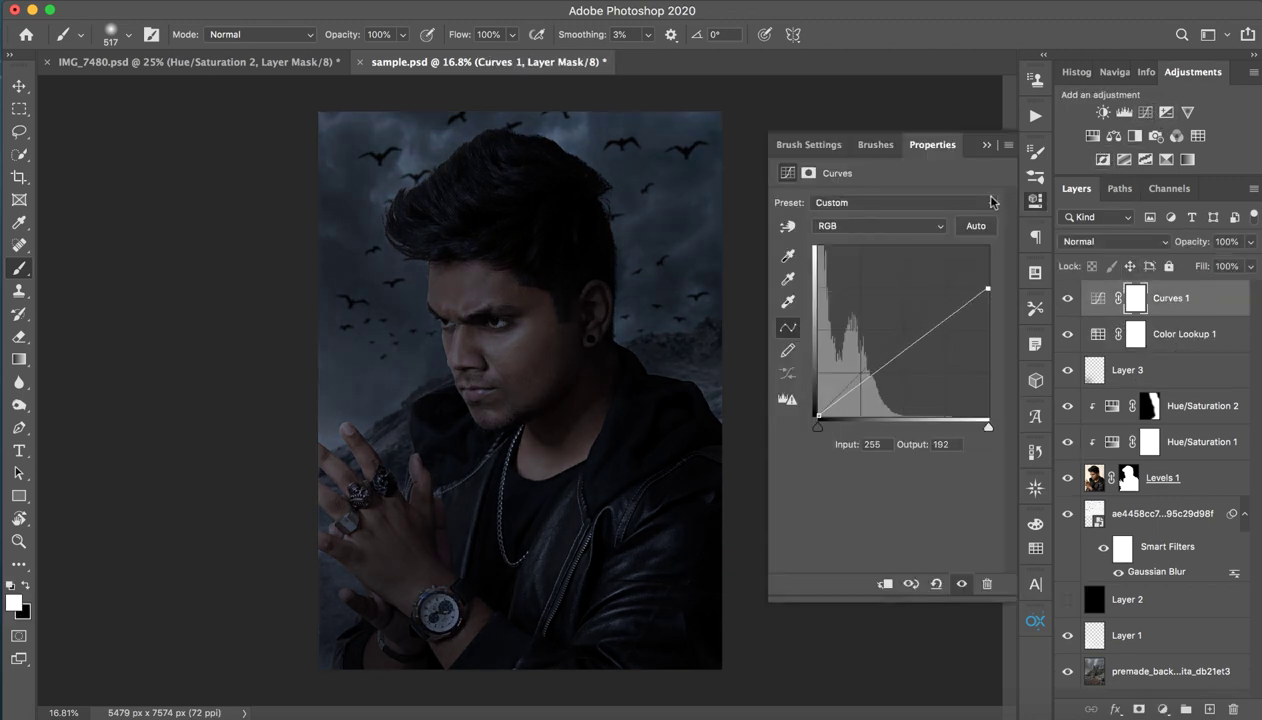
pyautogui.click(988, 143)
pyautogui.press('z')
pyautogui.moveTo(625, 478)
pyautogui.mouseDown()
pyautogui.moveTo(483, 478)
pyautogui.moveTo(507, 478)
pyautogui.mouseUp()
pyautogui.hotkey('ctrl', '0')
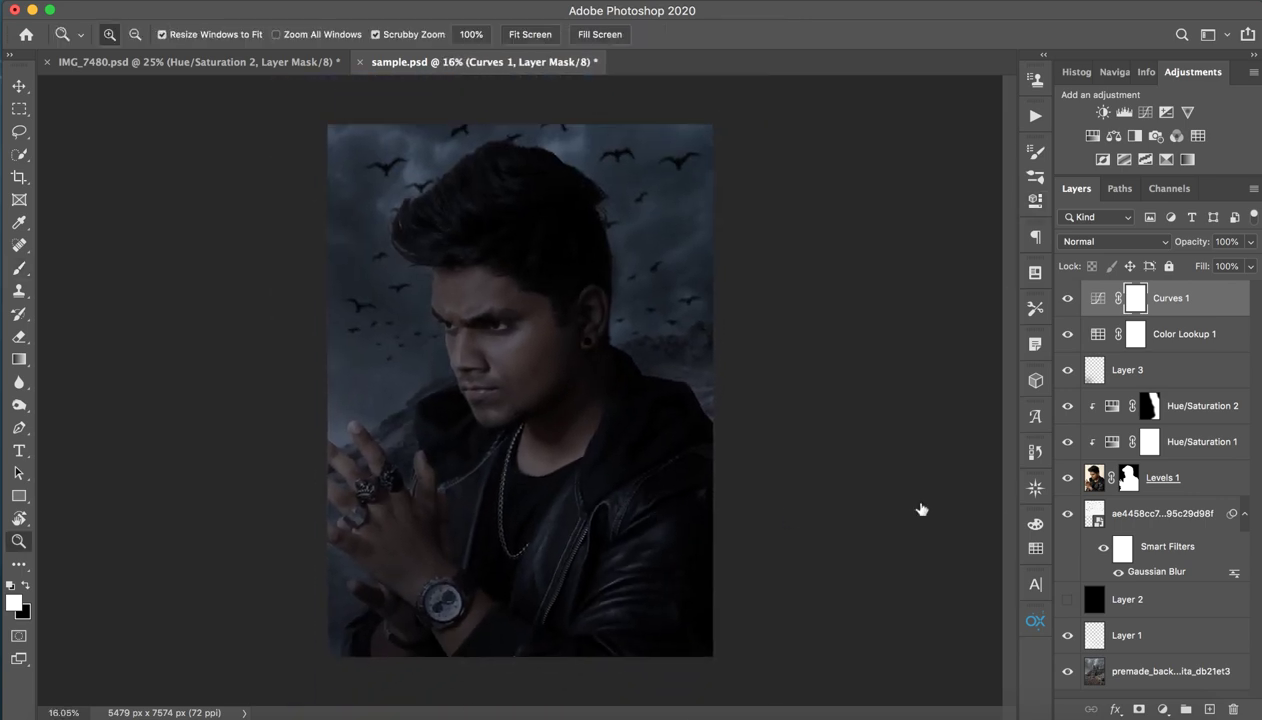
pyautogui.press('b')
pyautogui.moveTo(1068, 300)
pyautogui.mouseDown()
pyautogui.moveTo(1068, 336)
pyautogui.moveTo(1068, 300)
pyautogui.mouseUp()
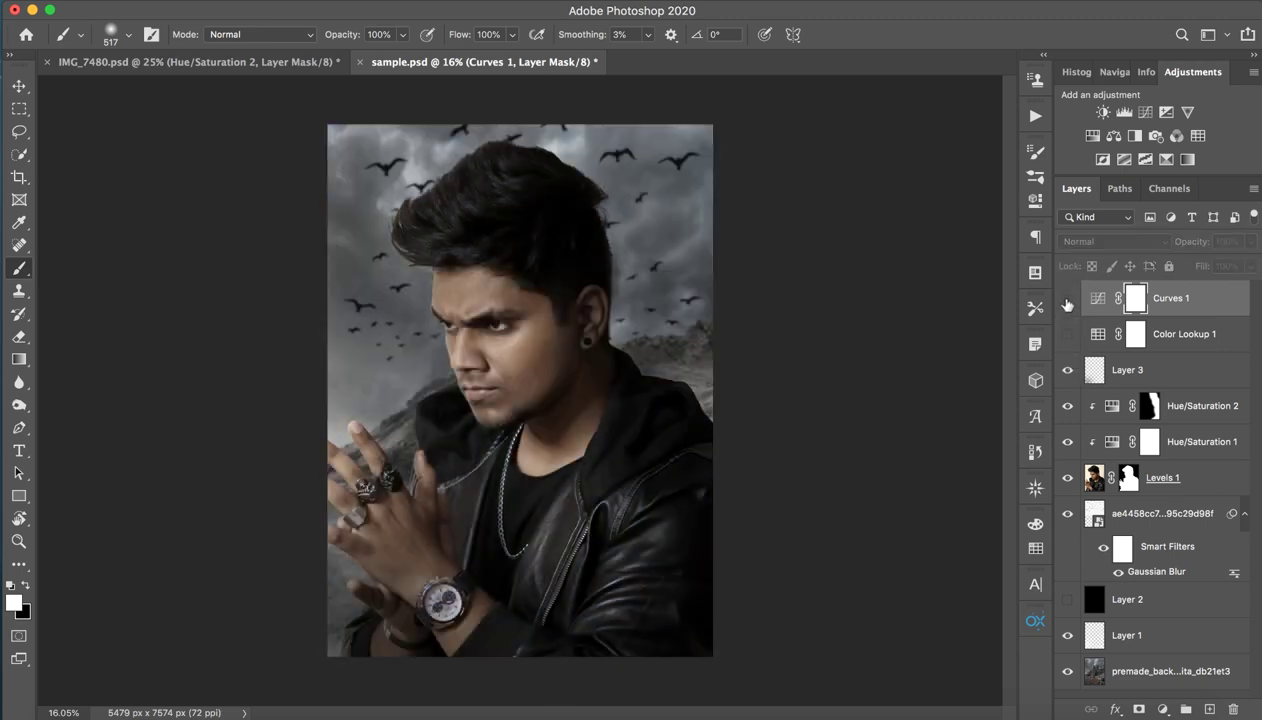
pyautogui.click(1068, 336)
# Expand Group 1 in IMG_7480.psd and drag its veins-drawing-fractal-5 layer toward the sample.psd tab
pyautogui.press('z')
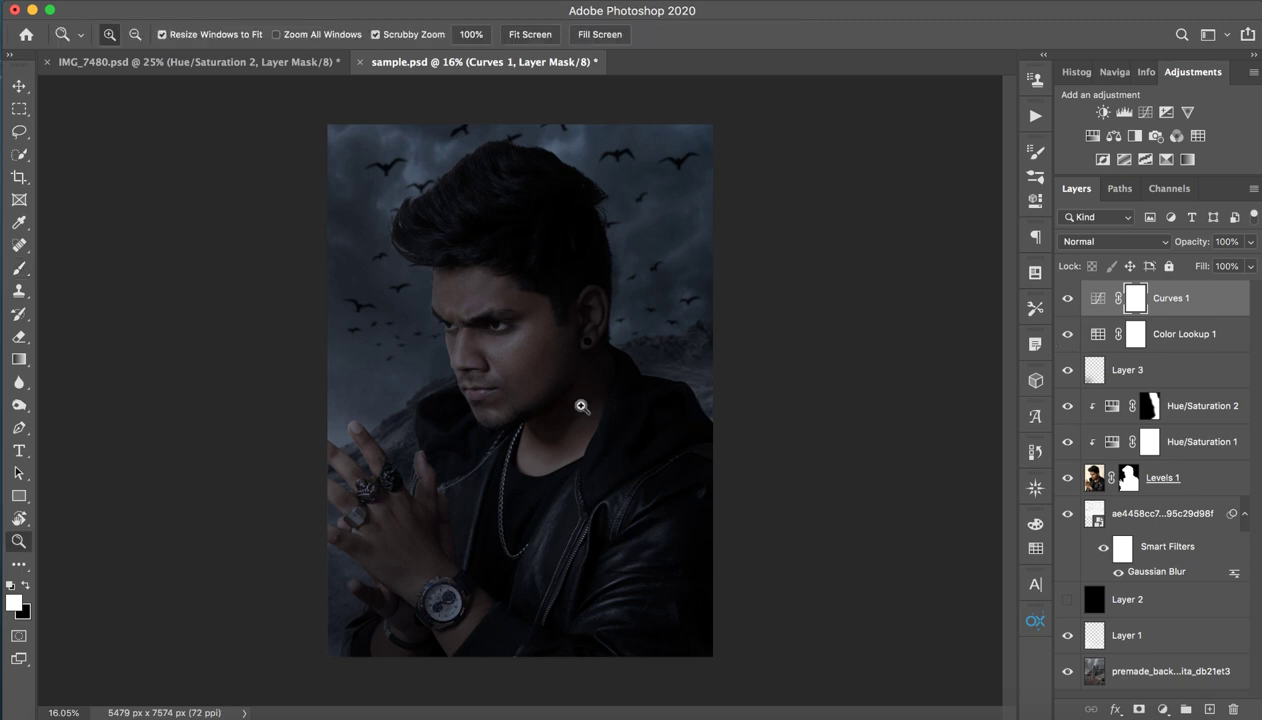
pyautogui.press('b')
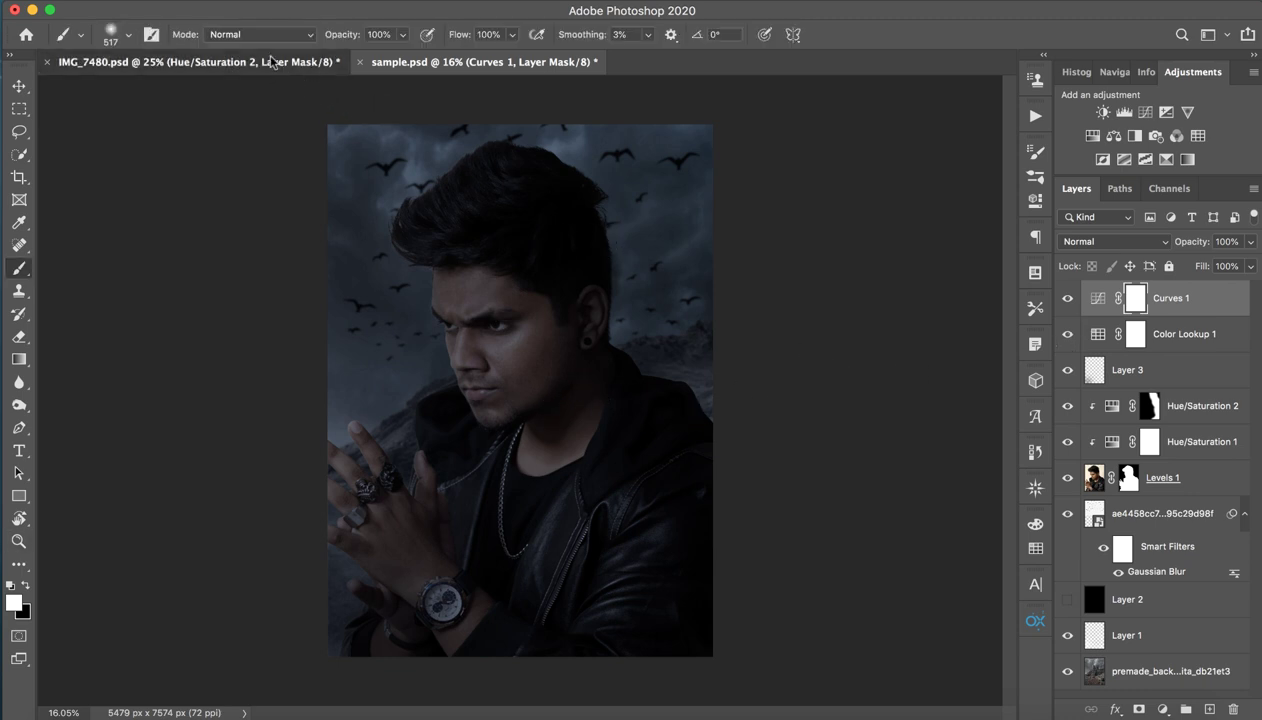
pyautogui.click(299, 64)
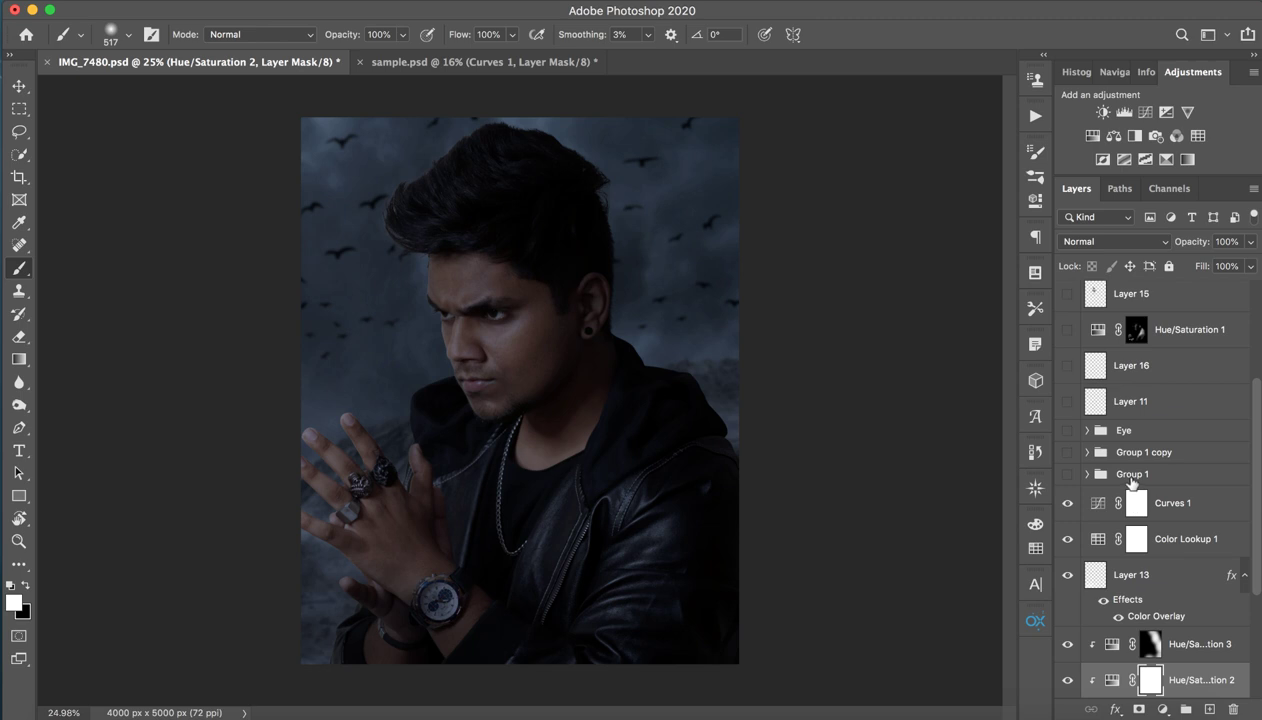
pyautogui.click(1132, 483)
pyautogui.click(1087, 474)
pyautogui.click(1150, 505)
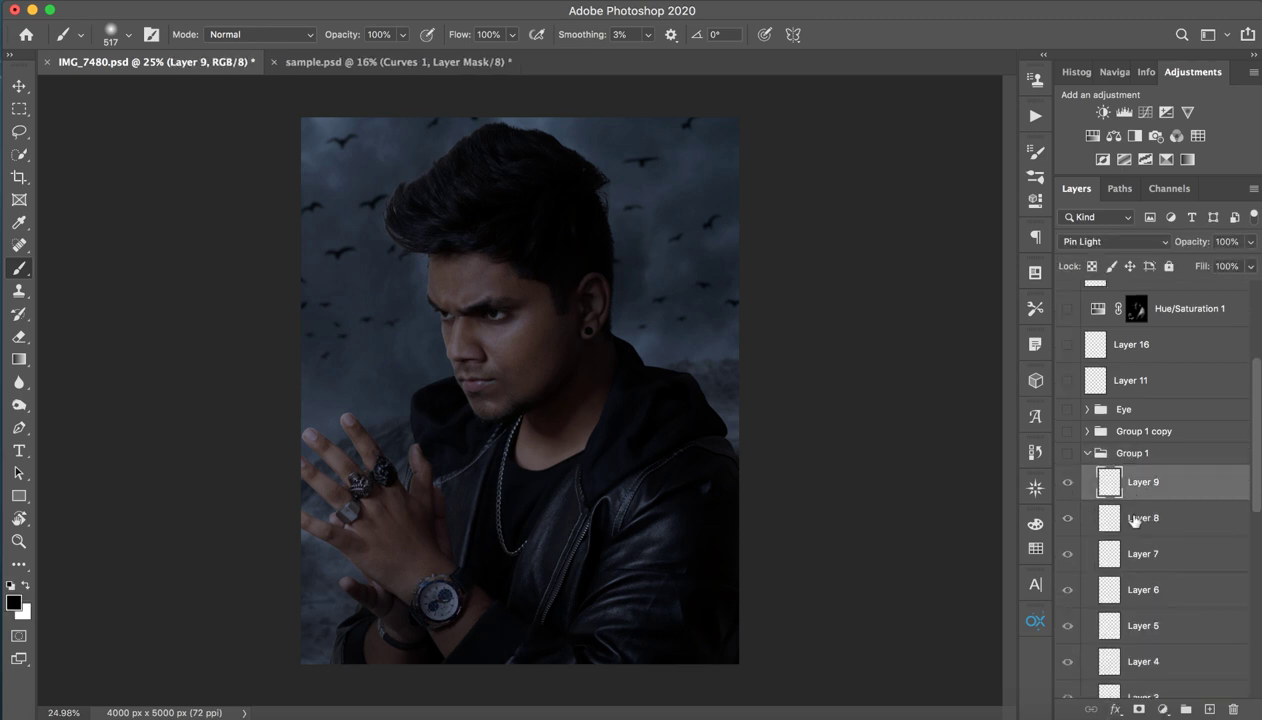
pyautogui.scroll(-5, 1133, 500)
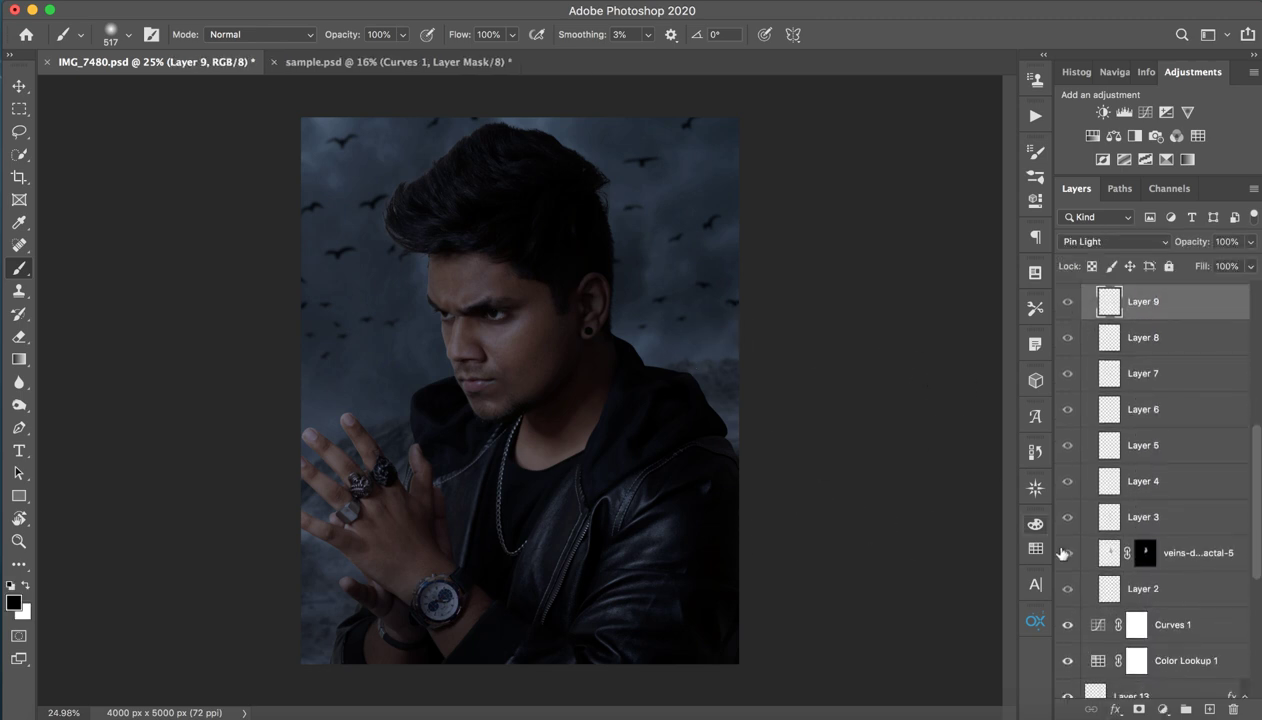
pyautogui.moveTo(1166, 573); pyautogui.dragTo(460, 63)
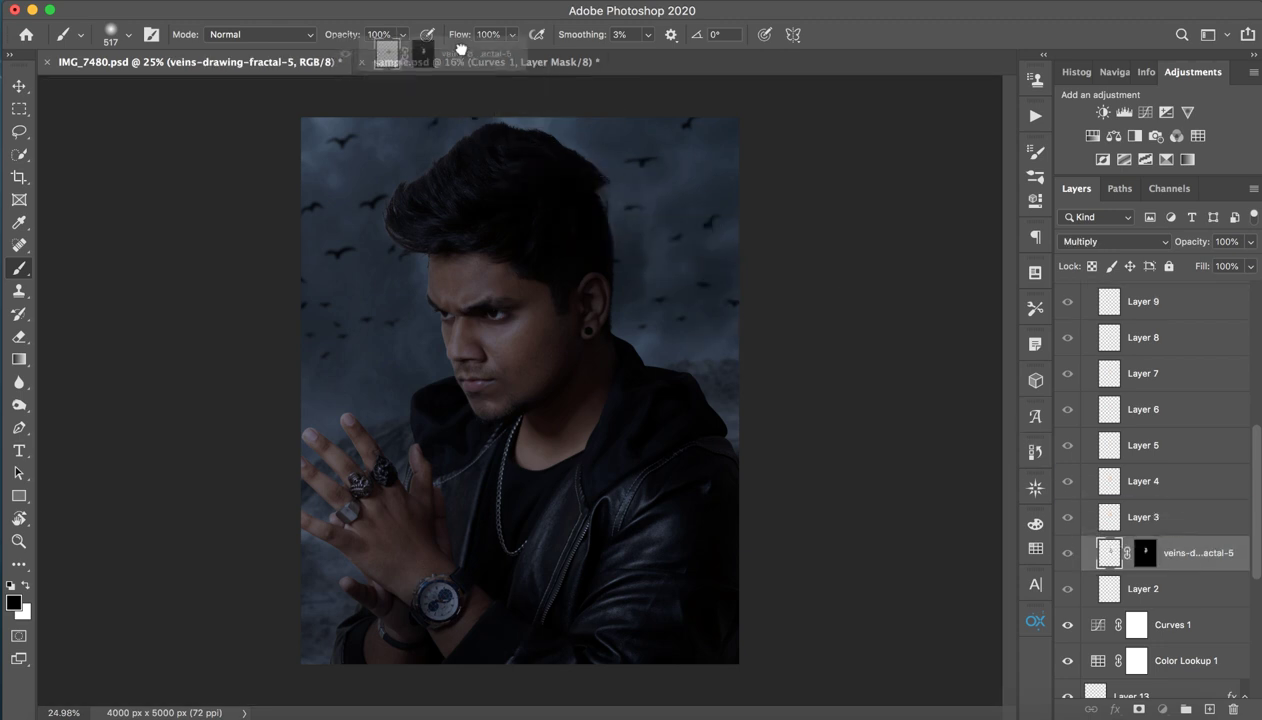
# Drop the veins into sample.psd, scale them to about 141% and position them over the cheek
pyautogui.moveTo(460, 63); pyautogui.dragTo(555, 340)
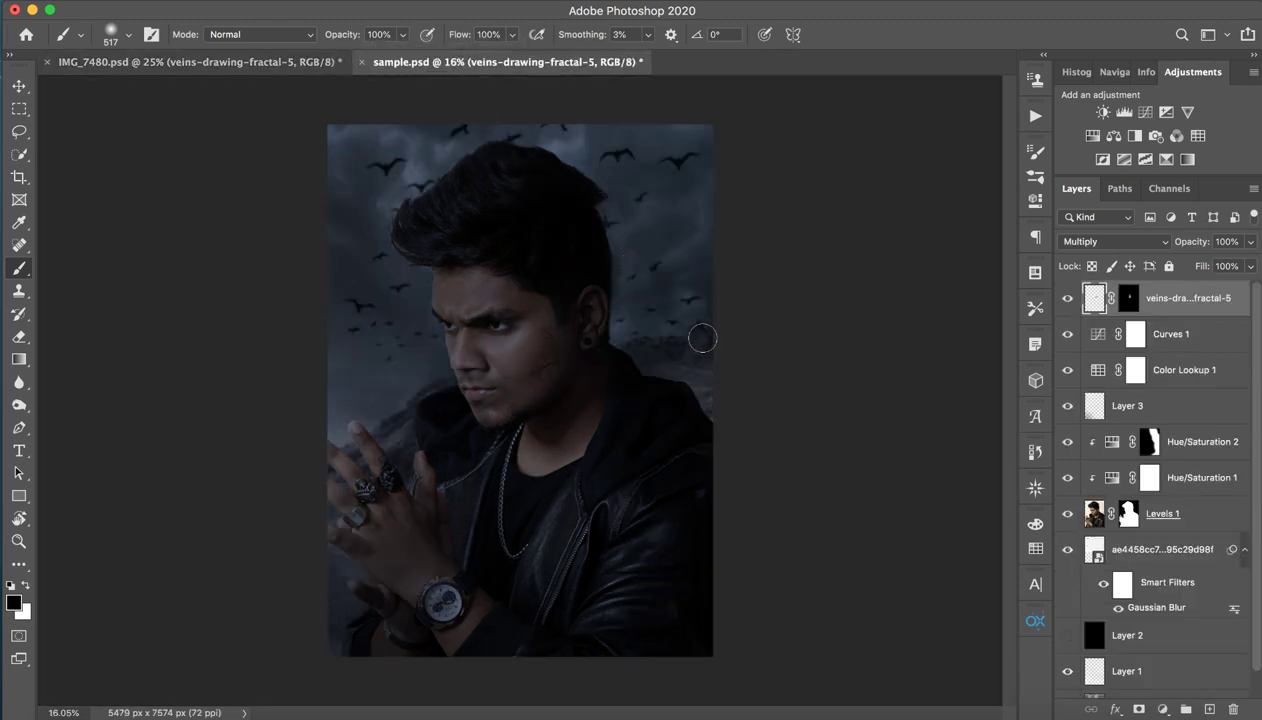
pyautogui.press('v')
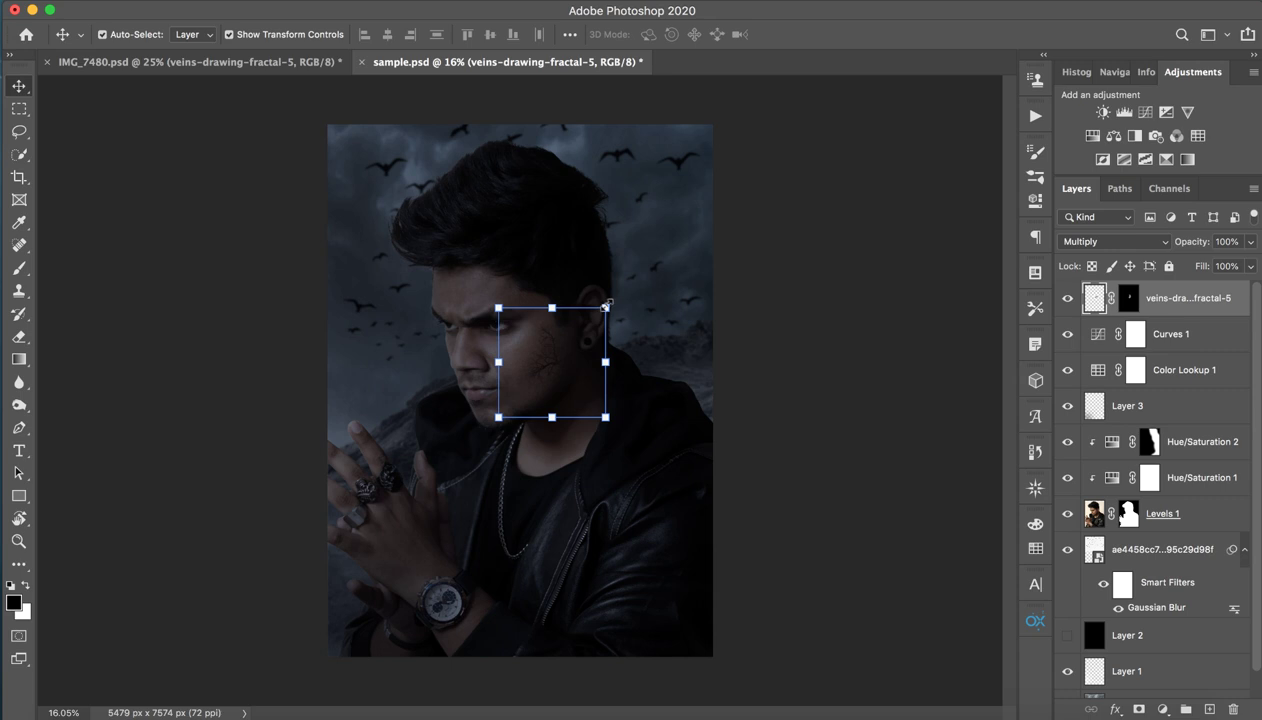
pyautogui.moveTo(607, 303); pyautogui.dragTo(625, 281)
pyautogui.moveTo(556, 423)
pyautogui.mouseDown()
pyautogui.moveTo(538, 408)
pyautogui.moveTo(552, 412)
pyautogui.moveTo(541, 406)
pyautogui.moveTo(541, 426)
pyautogui.moveTo(564, 388)
pyautogui.mouseUp()
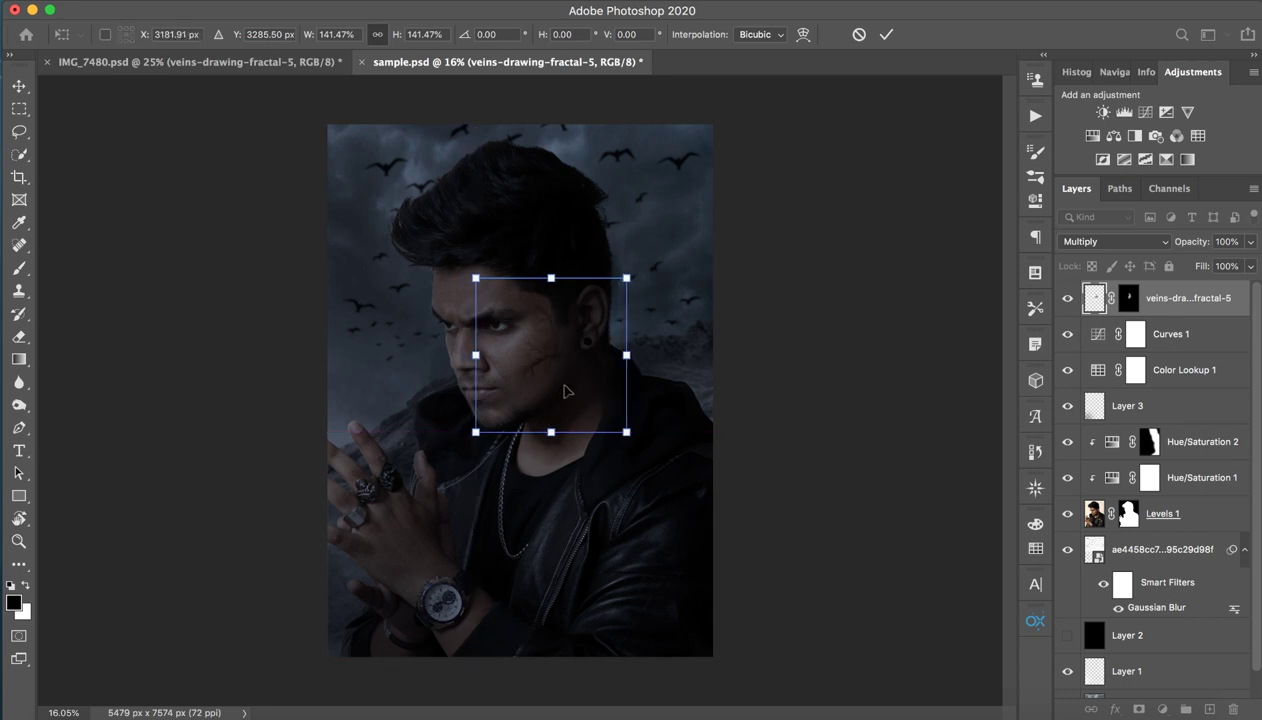
pyautogui.press('Left')
pyautogui.press('Left')
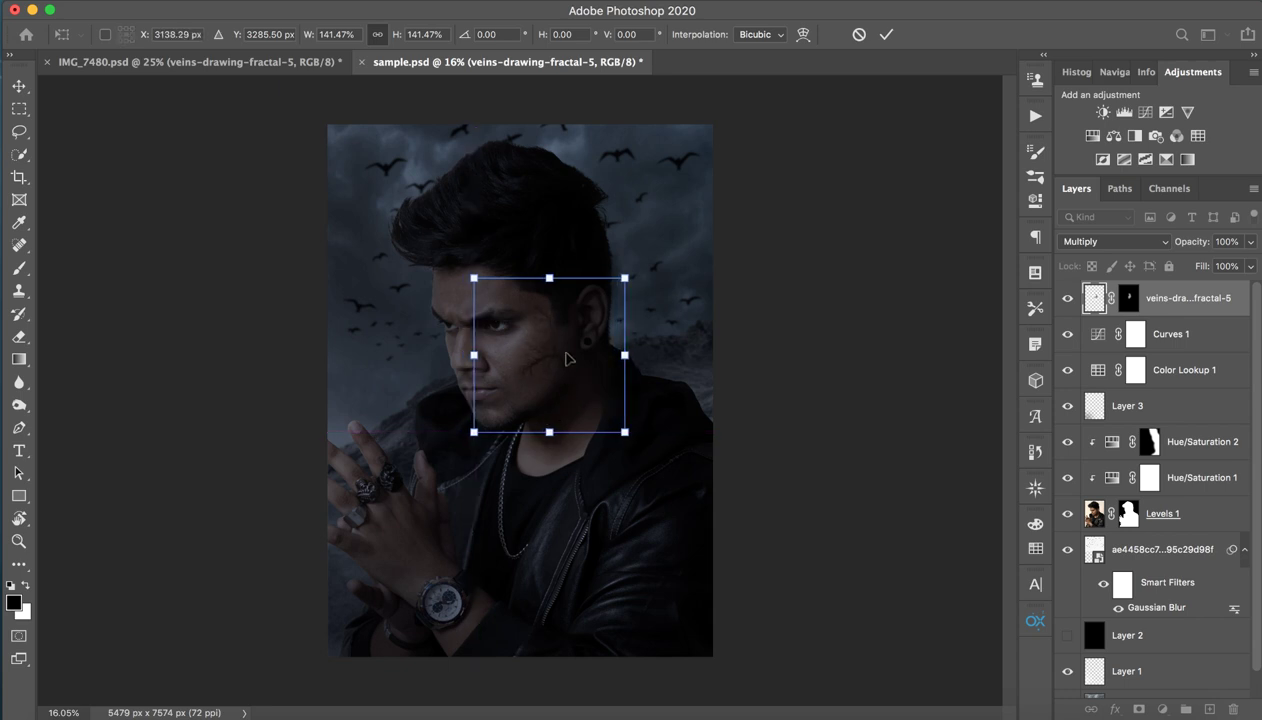
pyautogui.press('Left')
pyautogui.press('Left')
pyautogui.press('Left')
pyautogui.press('Left')
pyautogui.press('Left')
pyautogui.press('Left')
pyautogui.press('Right')
pyautogui.press('Right')
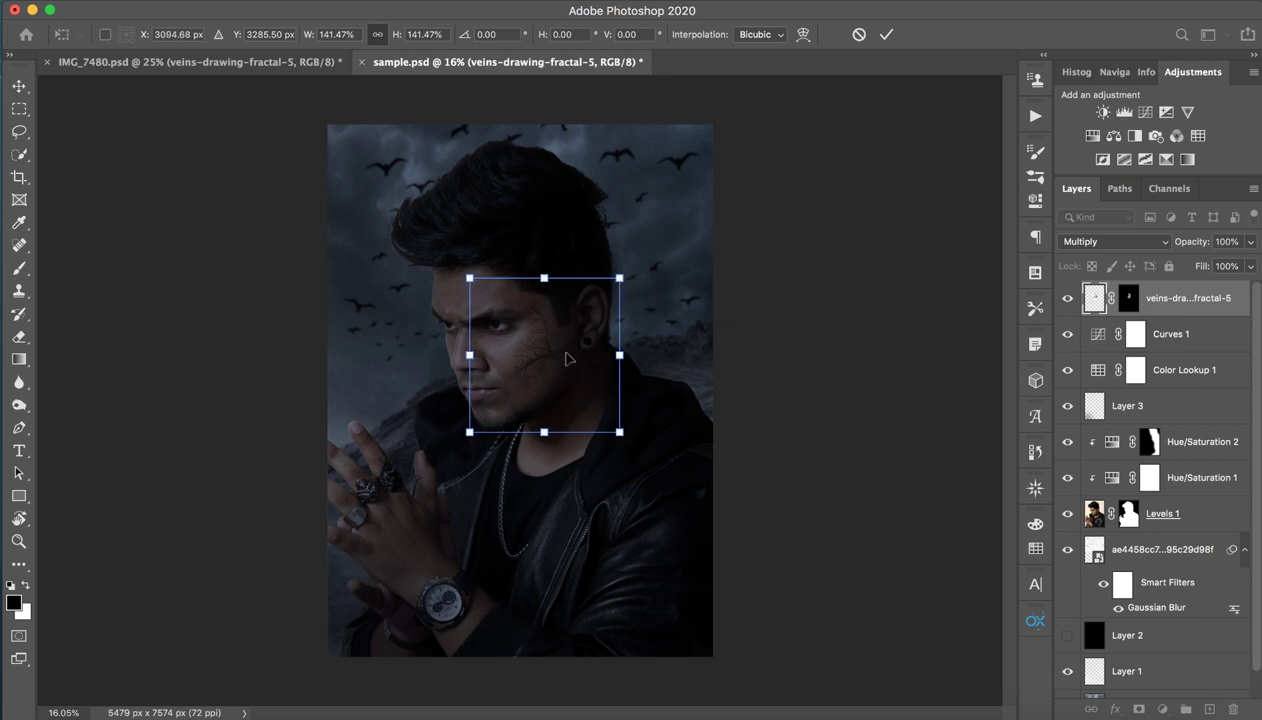
pyautogui.press('Right')
pyautogui.press('Right')
pyautogui.press('Right')
pyautogui.press('Return')
# Test Normal blending on the veins, revert to Multiply, and re-enable the layer mask to fade the edges
pyautogui.press('z')
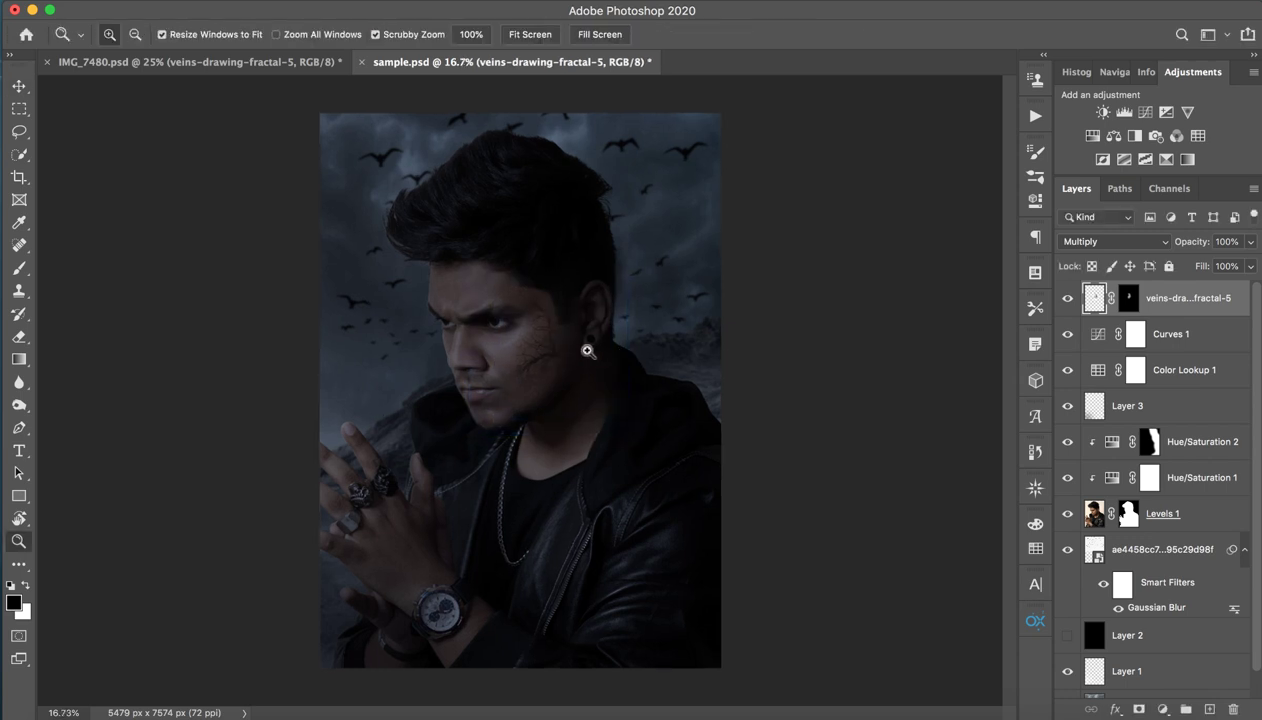
pyautogui.moveTo(586, 350); pyautogui.dragTo(617, 352)
pyautogui.press('v')
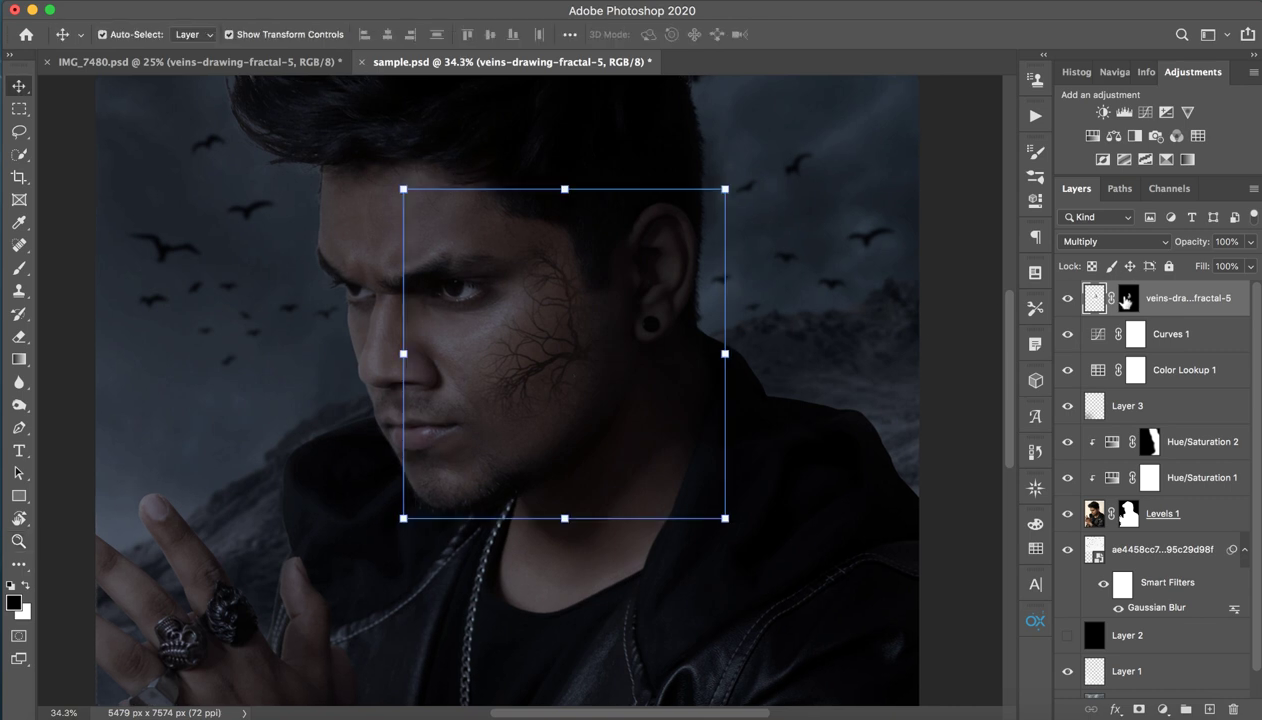
pyautogui.keyDown('shift'); pyautogui.click(1126, 300); pyautogui.keyUp('shift')
pyautogui.click(1104, 242)
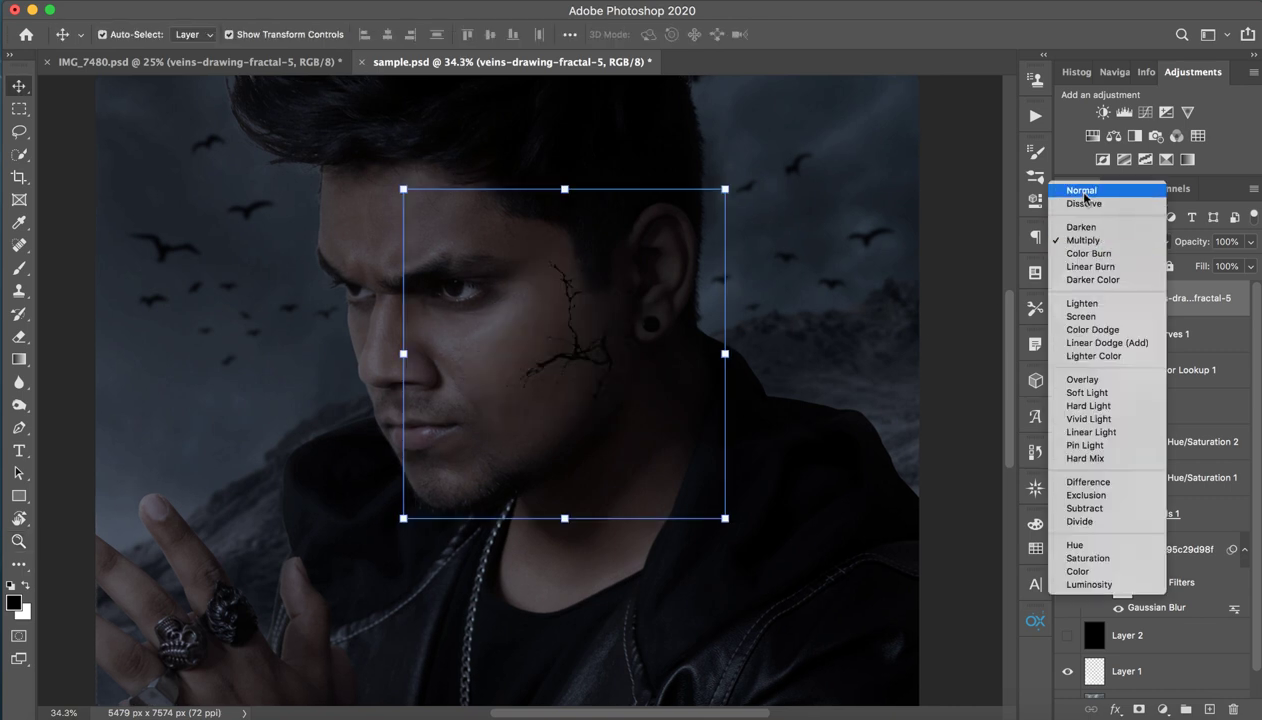
pyautogui.click(1088, 196)
pyautogui.click(975, 314)
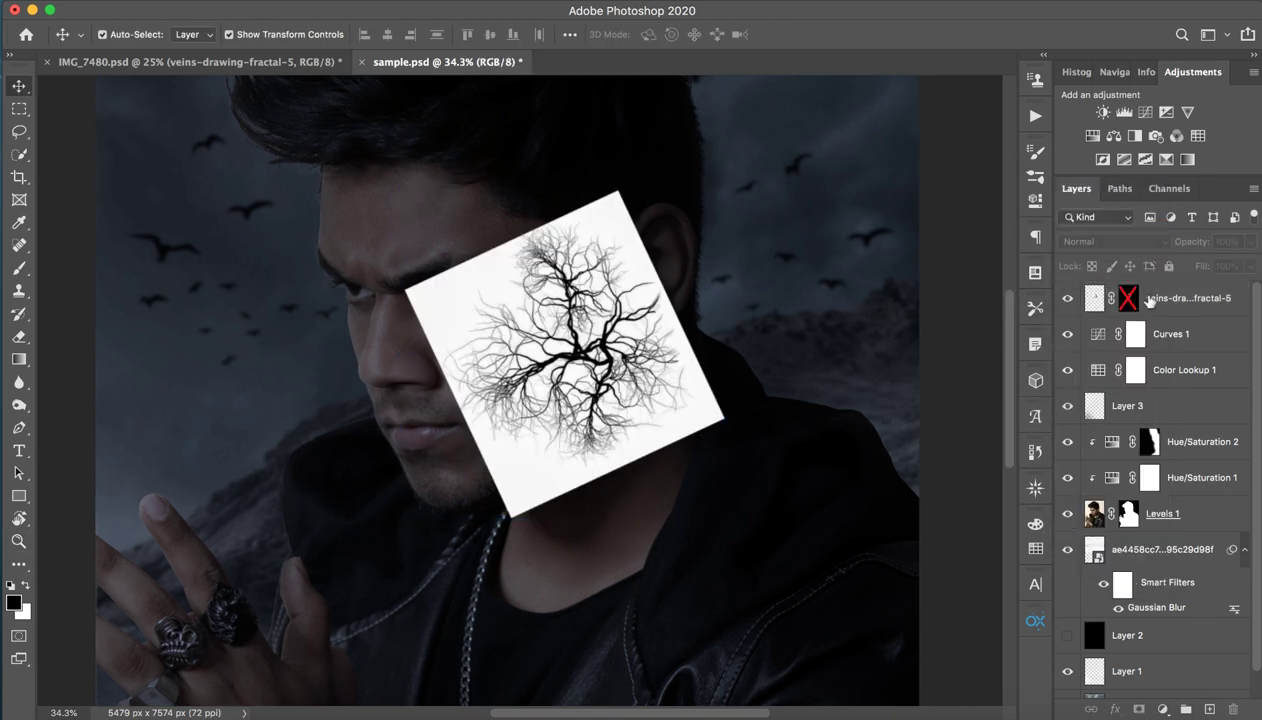
pyautogui.hotkey('ctrl', 'z')
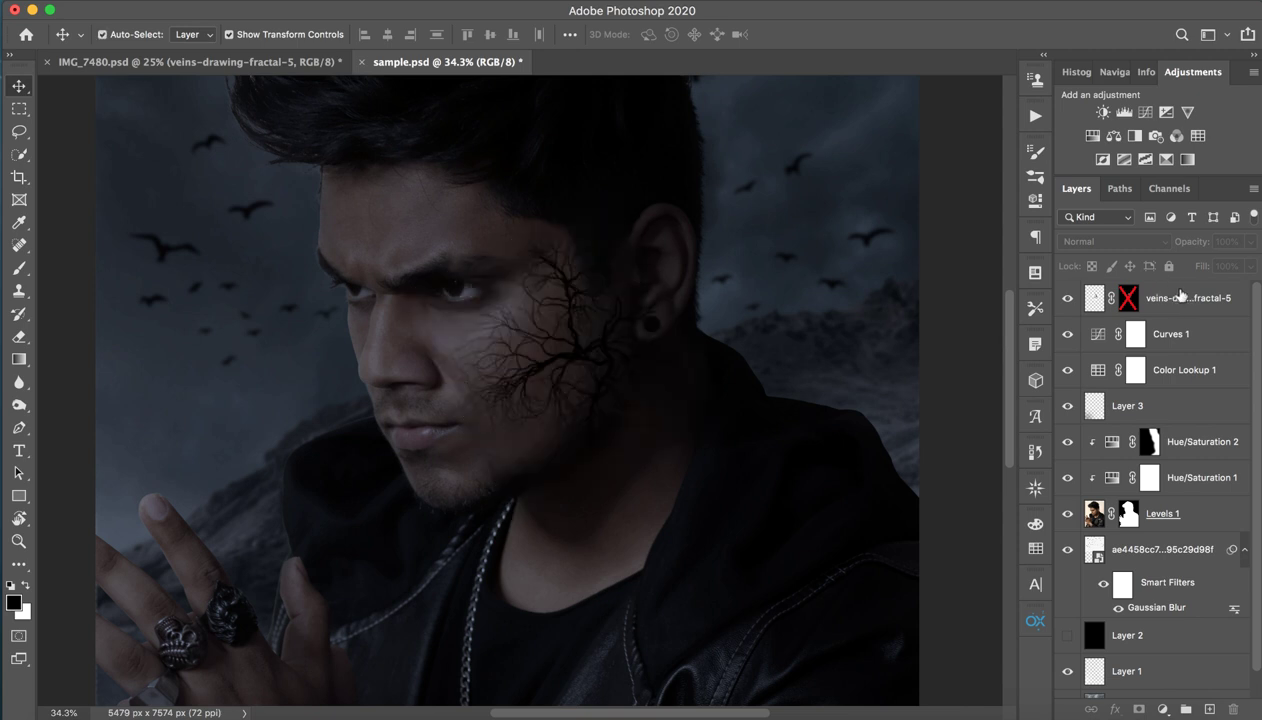
pyautogui.click(1181, 295)
pyautogui.click(1110, 241)
pyautogui.click(1090, 244)
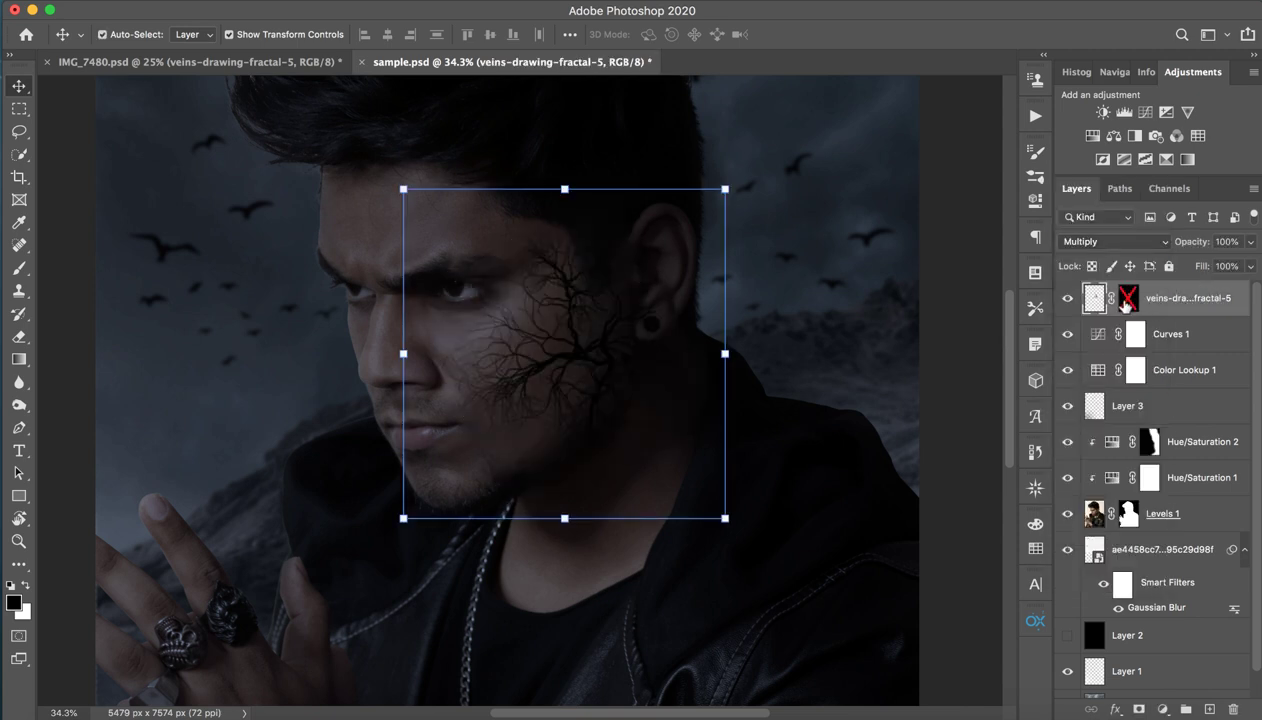
pyautogui.keyDown('shift'); pyautogui.click(1124, 300); pyautogui.keyUp('shift')
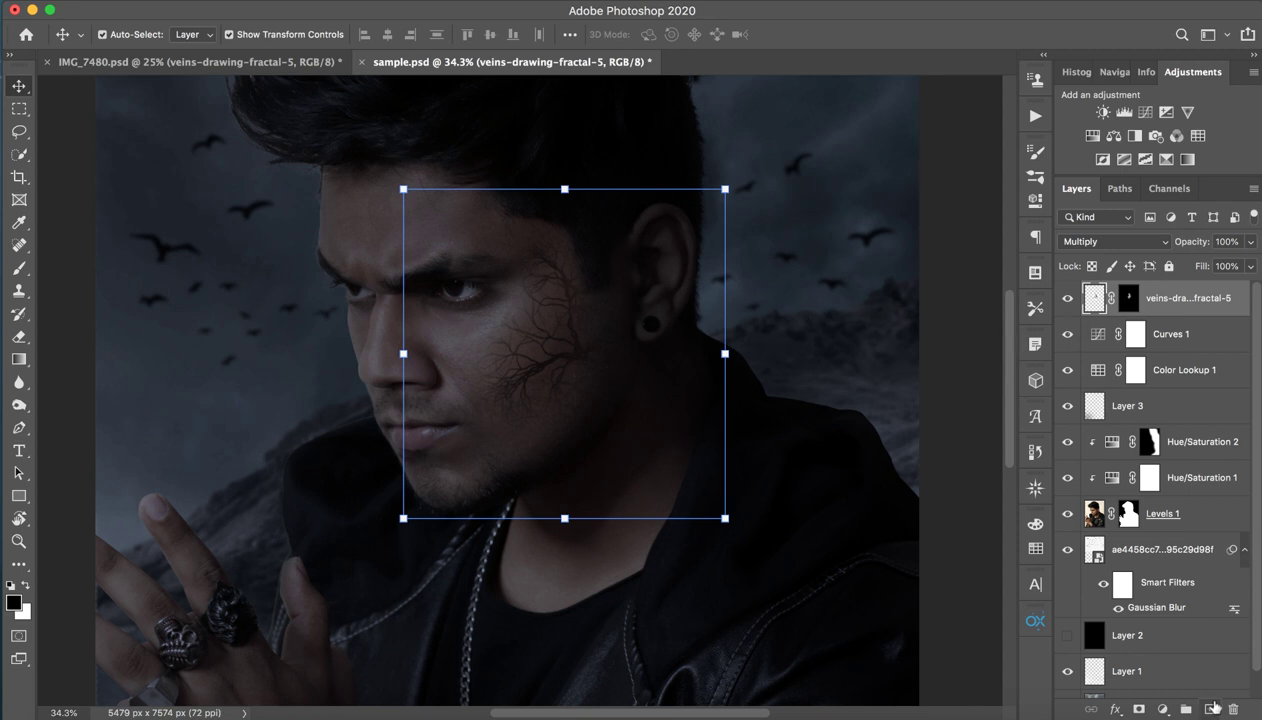
# Group the veins layer into Group 1 and add a new Overlay layer above it
pyautogui.hotkey('ctrl', 'g')
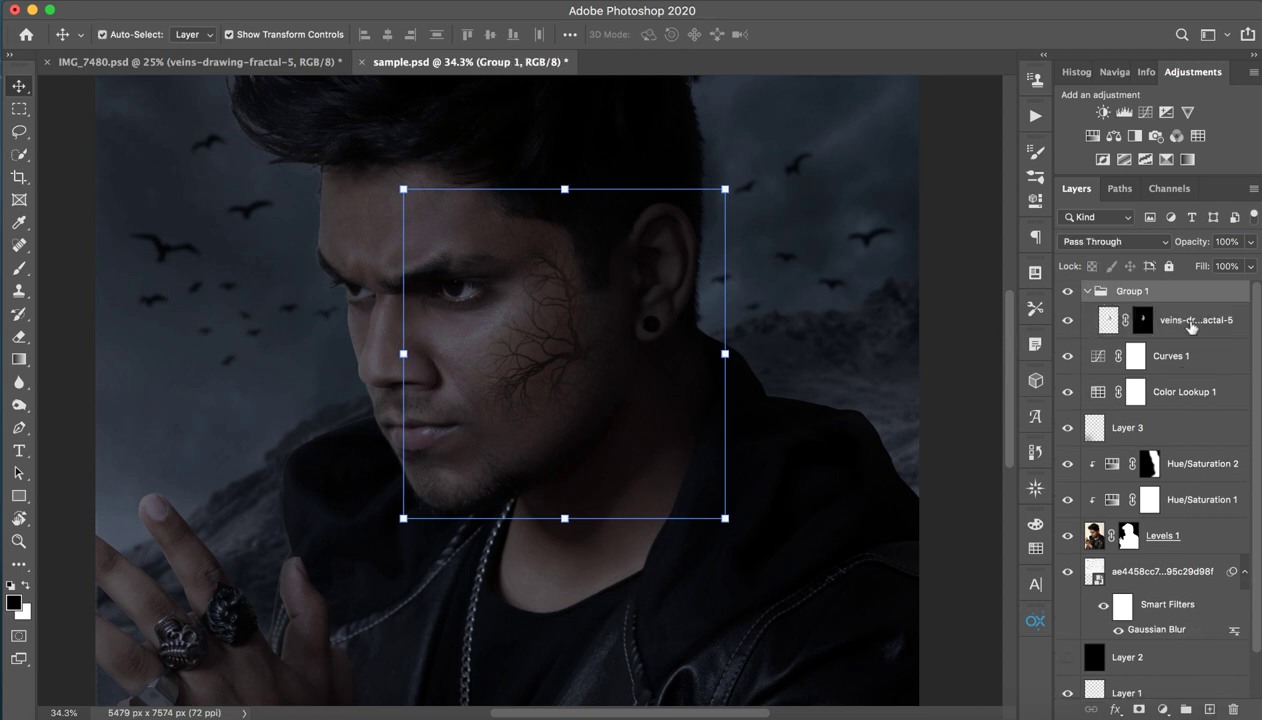
pyautogui.click(1191, 327)
pyautogui.click(1210, 709)
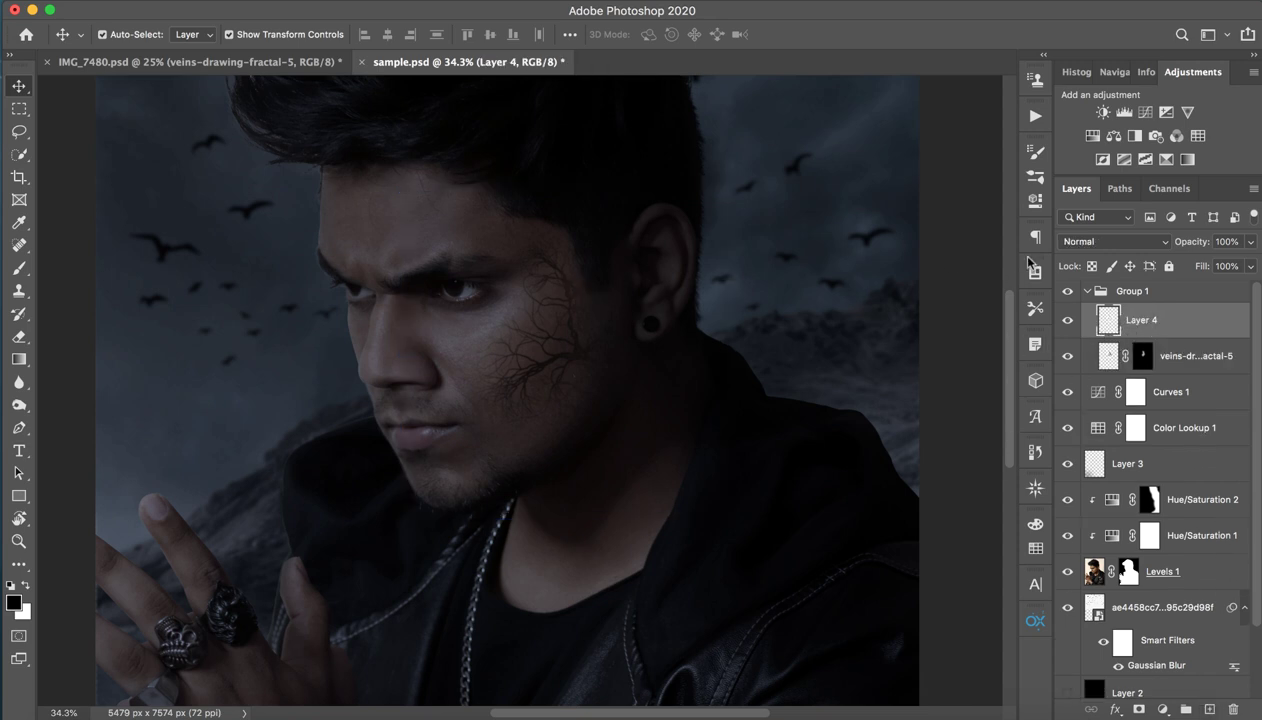
pyautogui.click(1113, 241)
pyautogui.click(1085, 427)
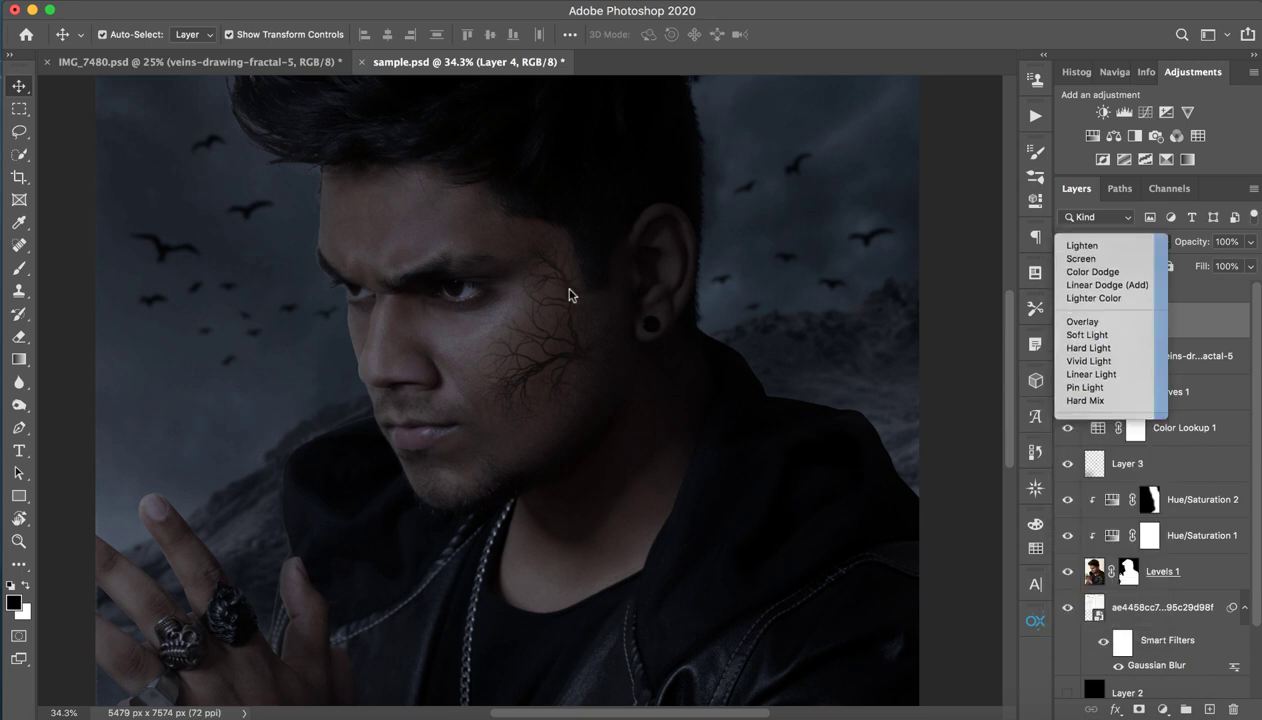
# Brush soft white light over the cheek on the Overlay layer
pyautogui.press('x')
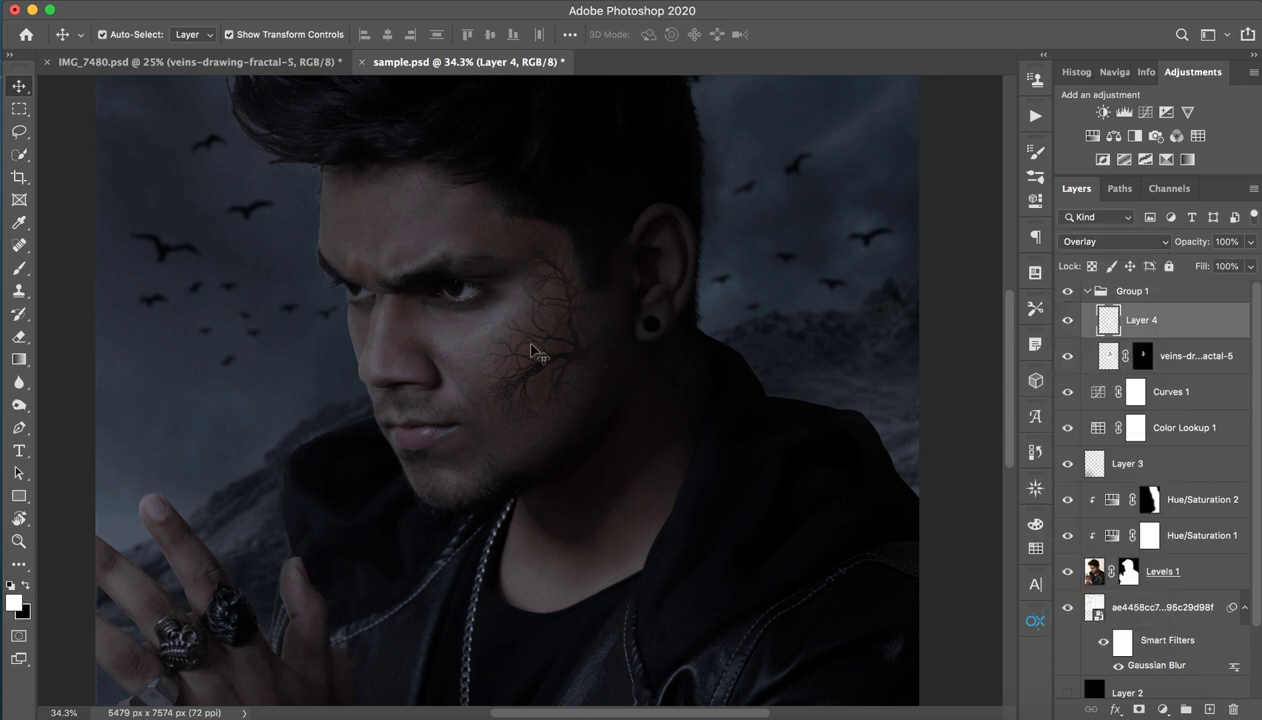
pyautogui.press('b')
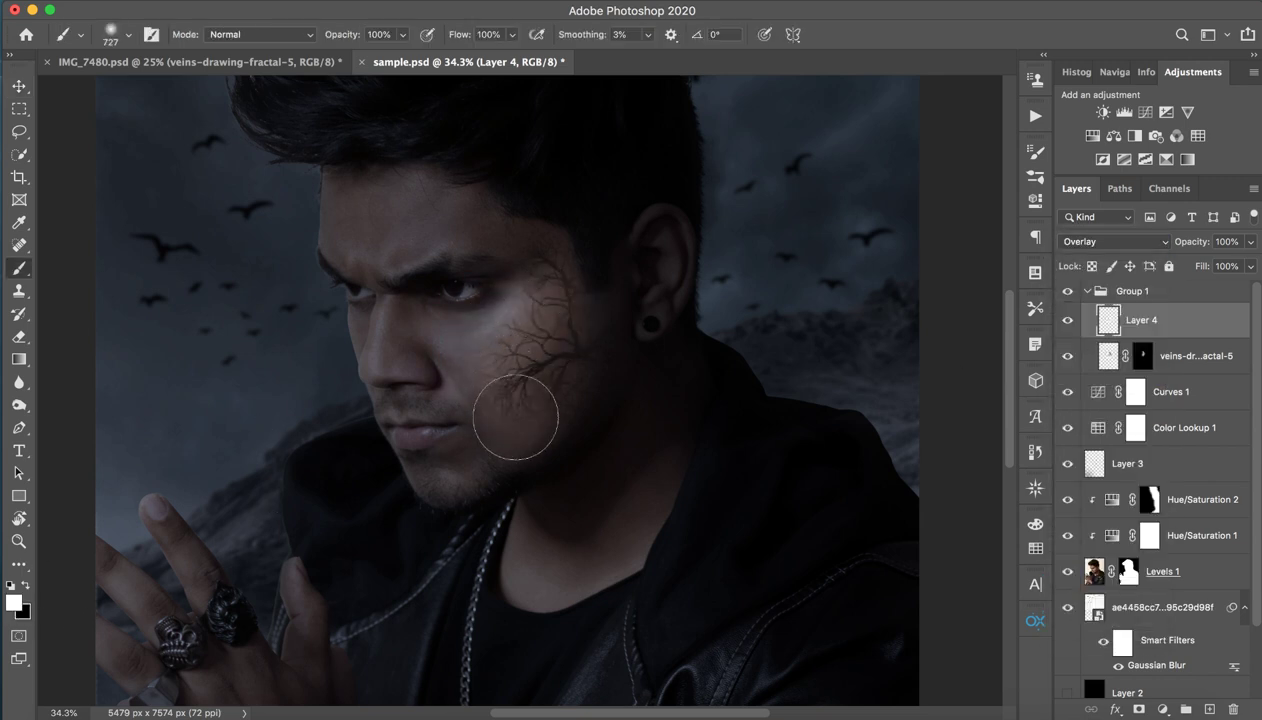
pyautogui.moveTo(515, 417)
pyautogui.mouseDown()
pyautogui.moveTo(553, 392)
pyautogui.moveTo(577, 352)
pyautogui.moveTo(515, 240)
pyautogui.moveTo(555, 386)
pyautogui.moveTo(525, 385)
pyautogui.mouseUp()
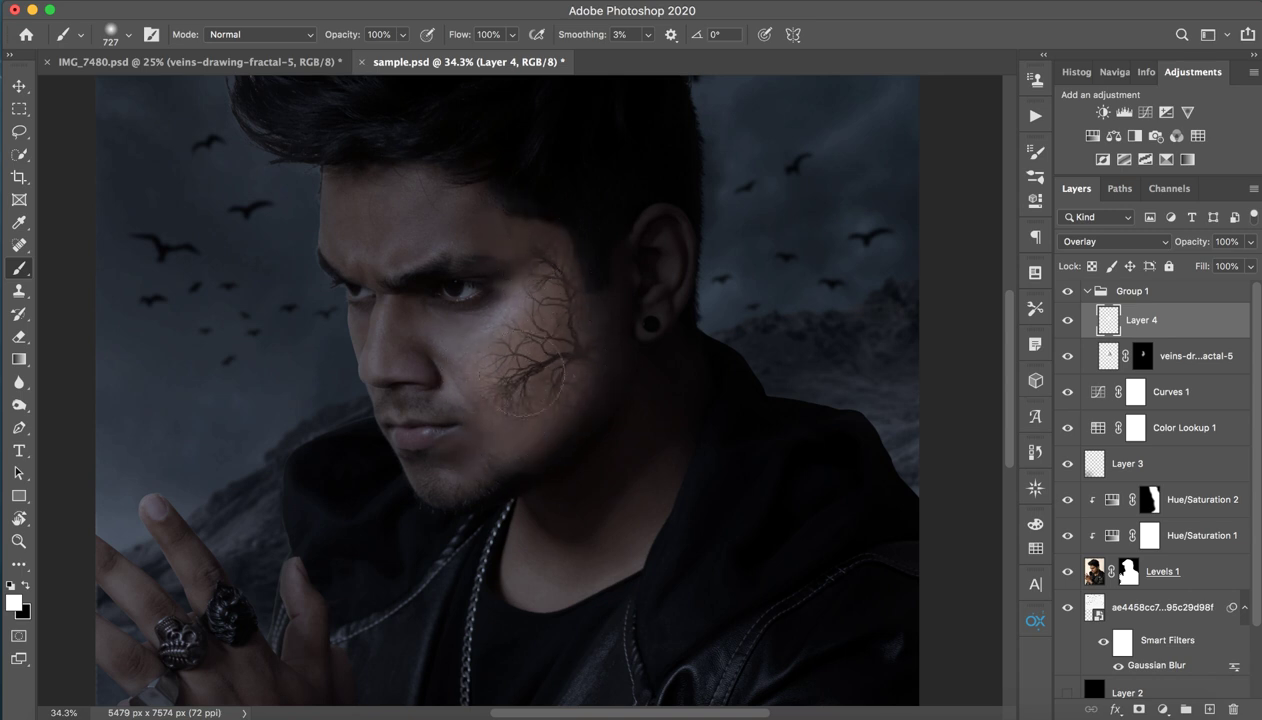
# Add empty Layer 5 and choose orange #ffb141 as the paint colour
pyautogui.click(1209, 709)
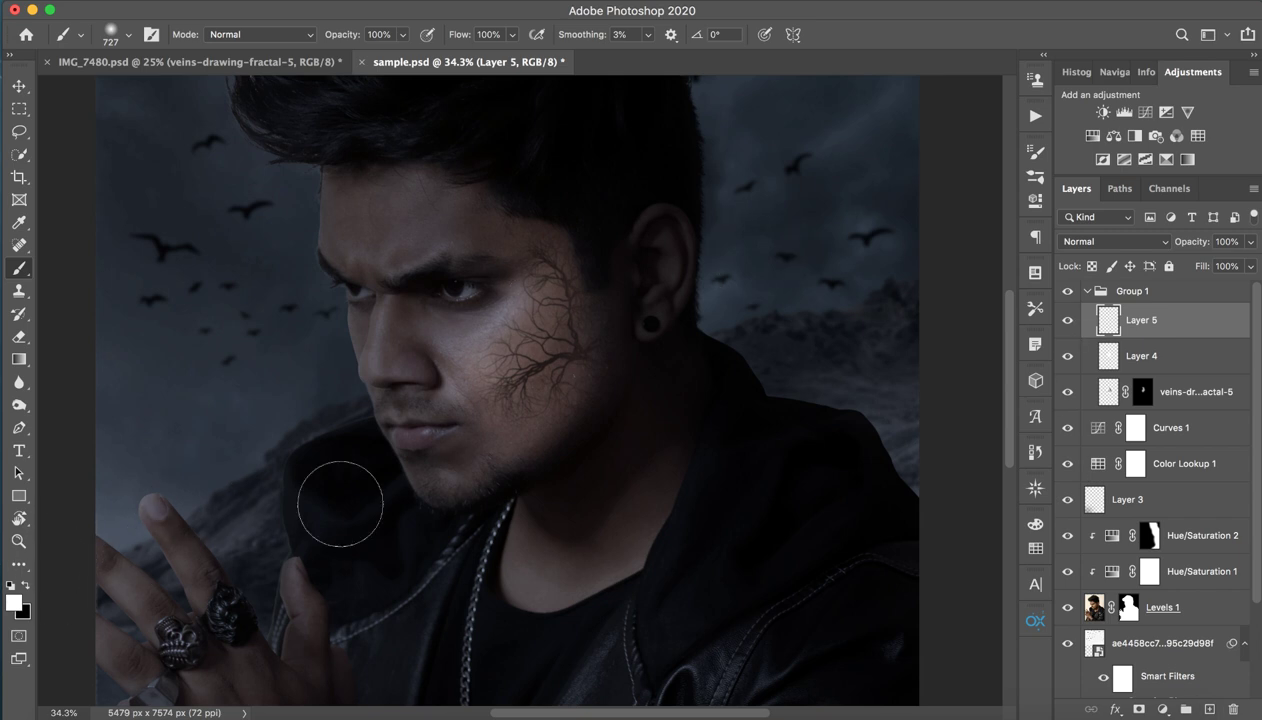
pyautogui.click(16, 602)
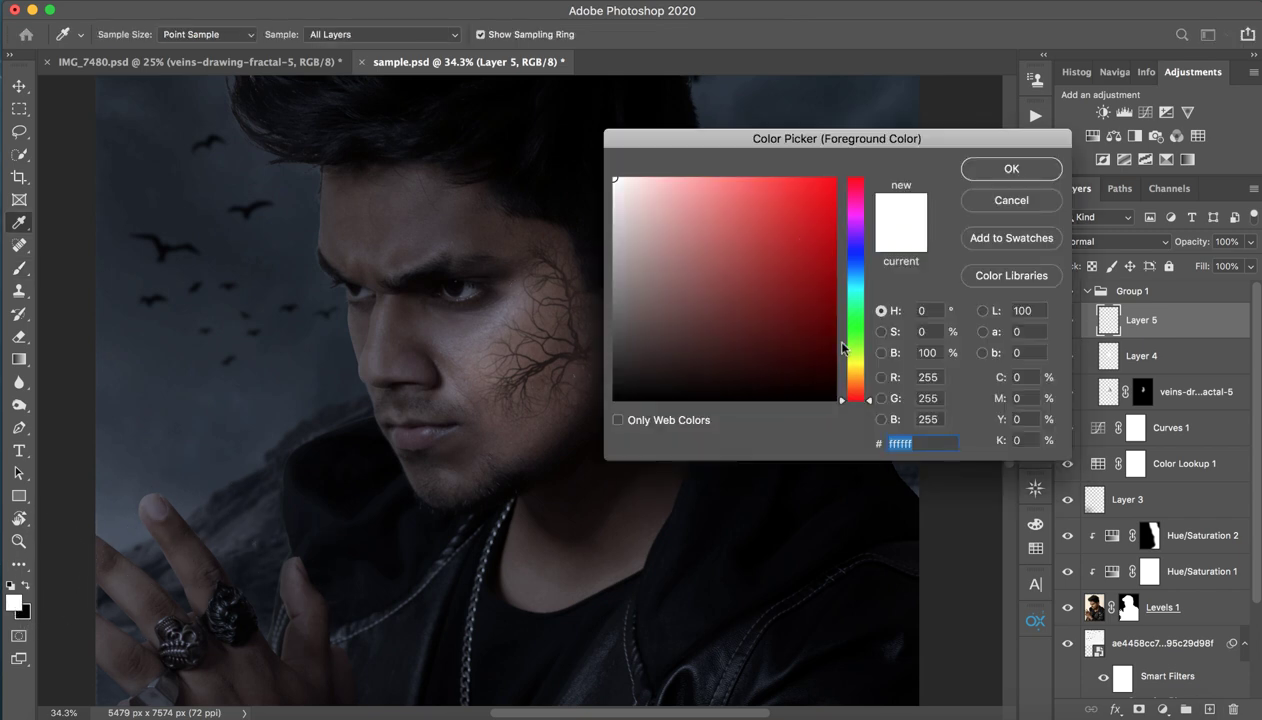
pyautogui.moveTo(854, 382); pyautogui.dragTo(860, 377)
pyautogui.moveTo(727, 170); pyautogui.dragTo(721, 158)
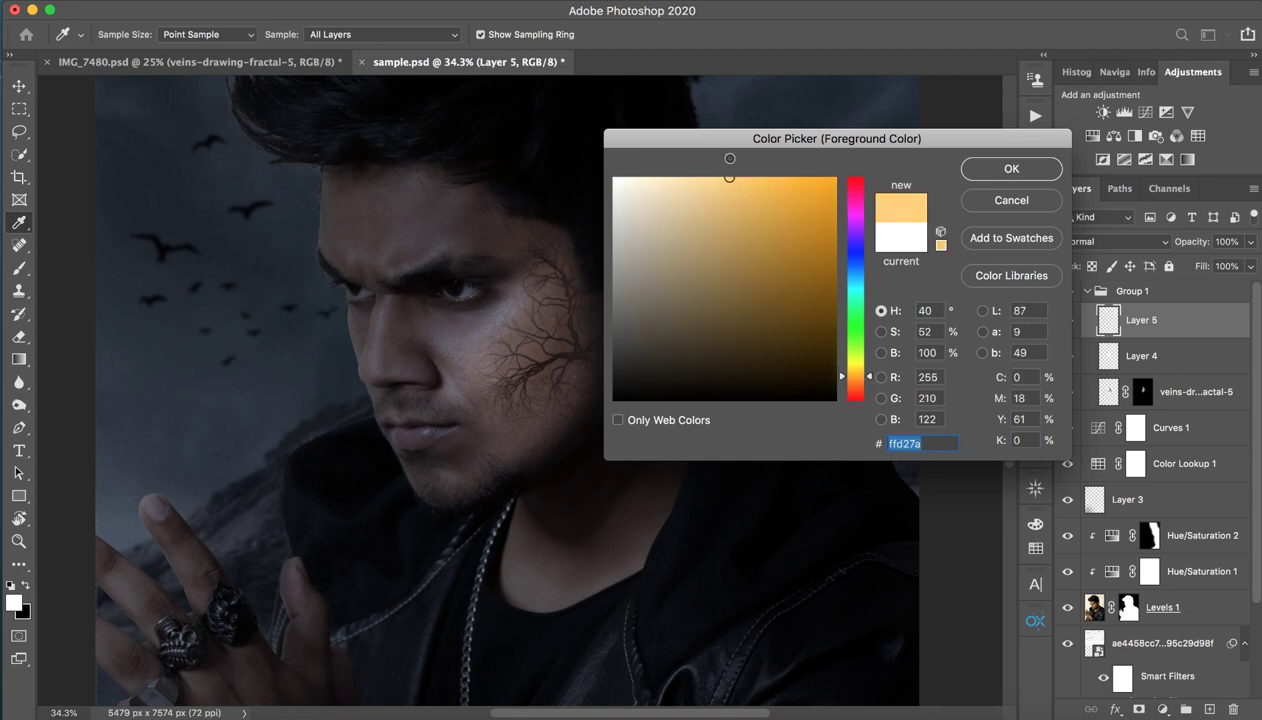
pyautogui.moveTo(859, 381); pyautogui.dragTo(859, 378)
pyautogui.moveTo(721, 177)
pyautogui.mouseDown()
pyautogui.moveTo(732, 177)
pyautogui.moveTo(709, 176)
pyautogui.moveTo(779, 177)
pyautogui.mouseUp()
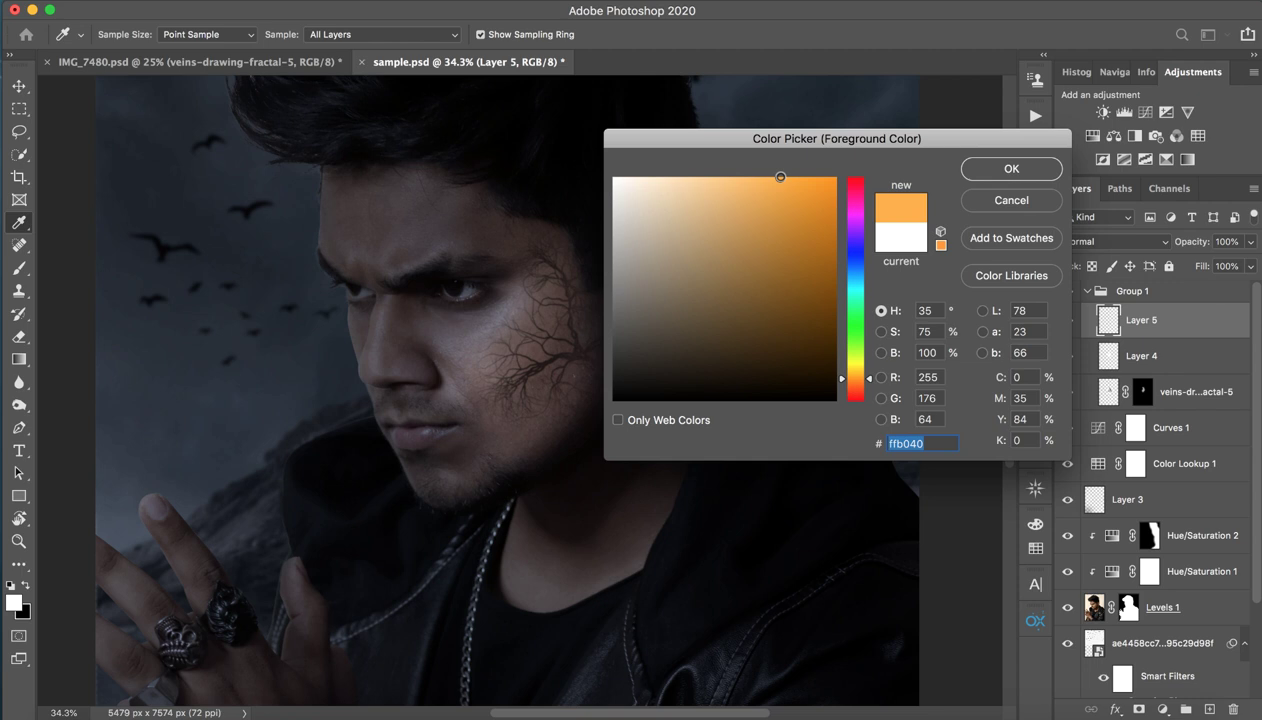
pyautogui.click(857, 387)
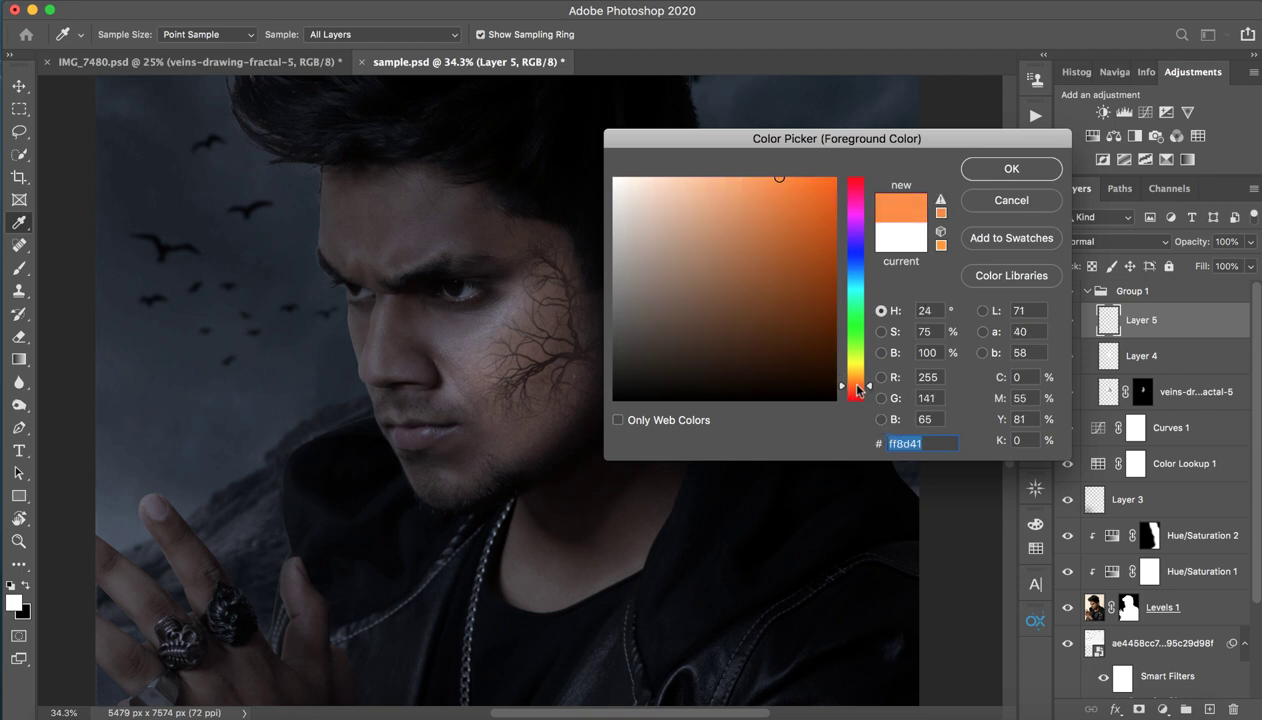
pyautogui.moveTo(857, 388); pyautogui.dragTo(857, 384)
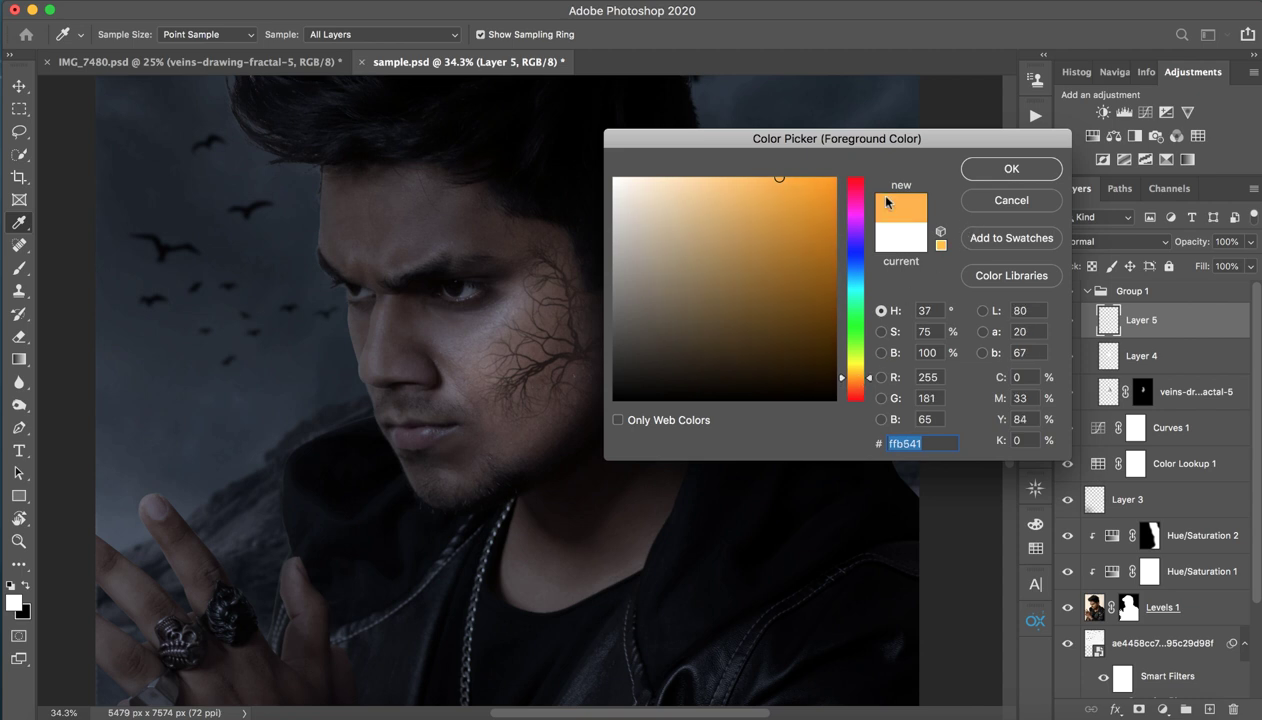
pyautogui.moveTo(862, 380); pyautogui.dragTo(860, 382)
pyautogui.click(980, 168)
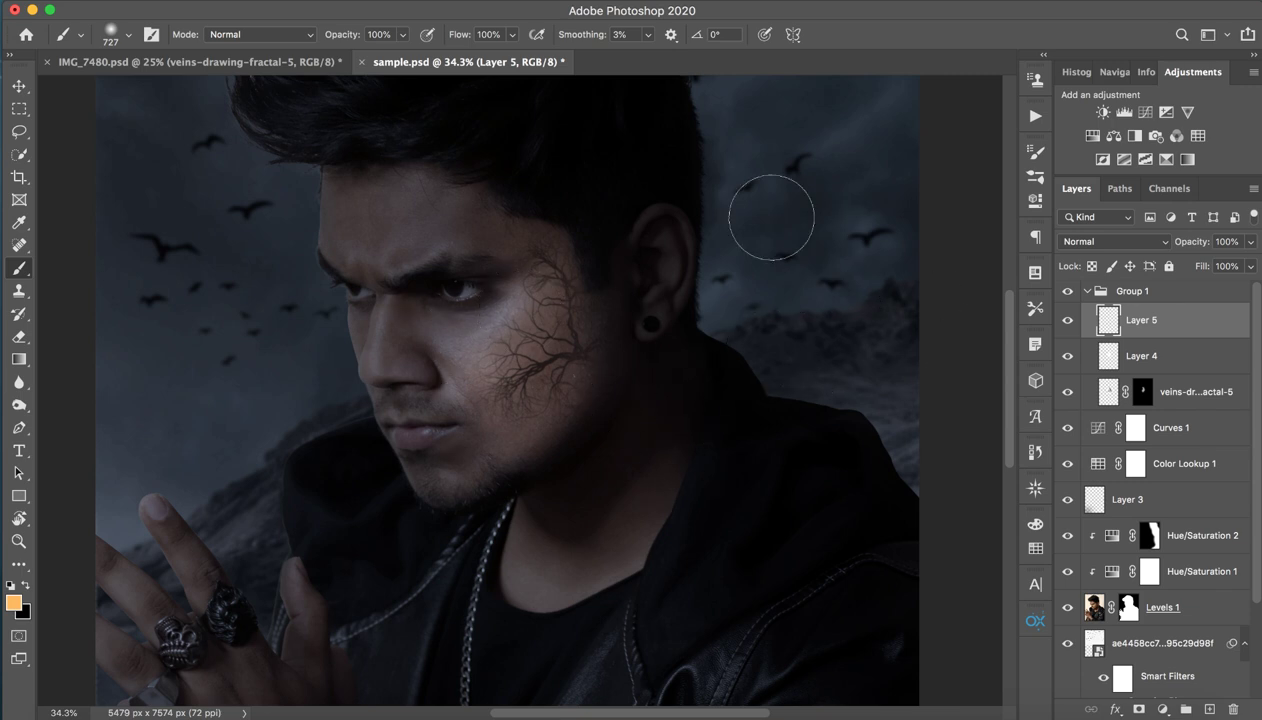
# Brush an orange Overlay glow on Layer 5 over the cheek veins at 38%, then add Layer 6
pyautogui.click(1110, 242)
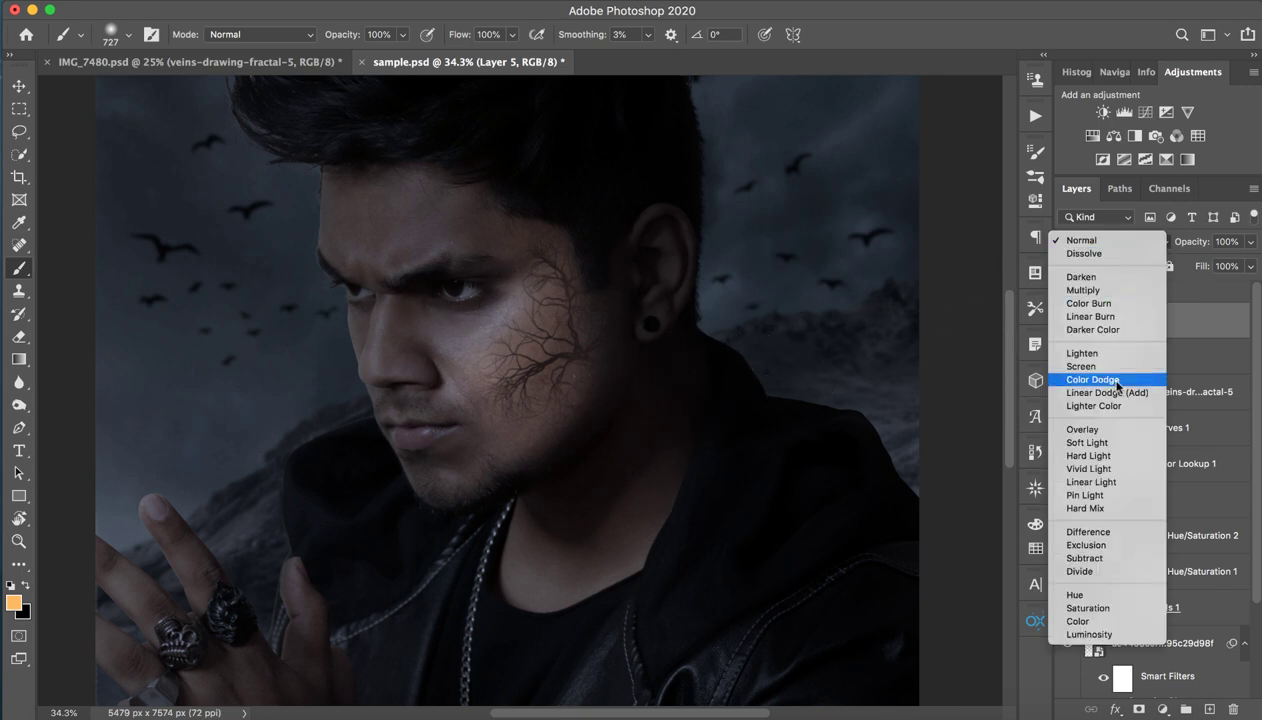
pyautogui.click(1081, 427)
pyautogui.moveTo(520, 370)
pyautogui.mouseDown()
pyautogui.moveTo(502, 433)
pyautogui.moveTo(535, 241)
pyautogui.moveTo(567, 320)
pyautogui.mouseUp()
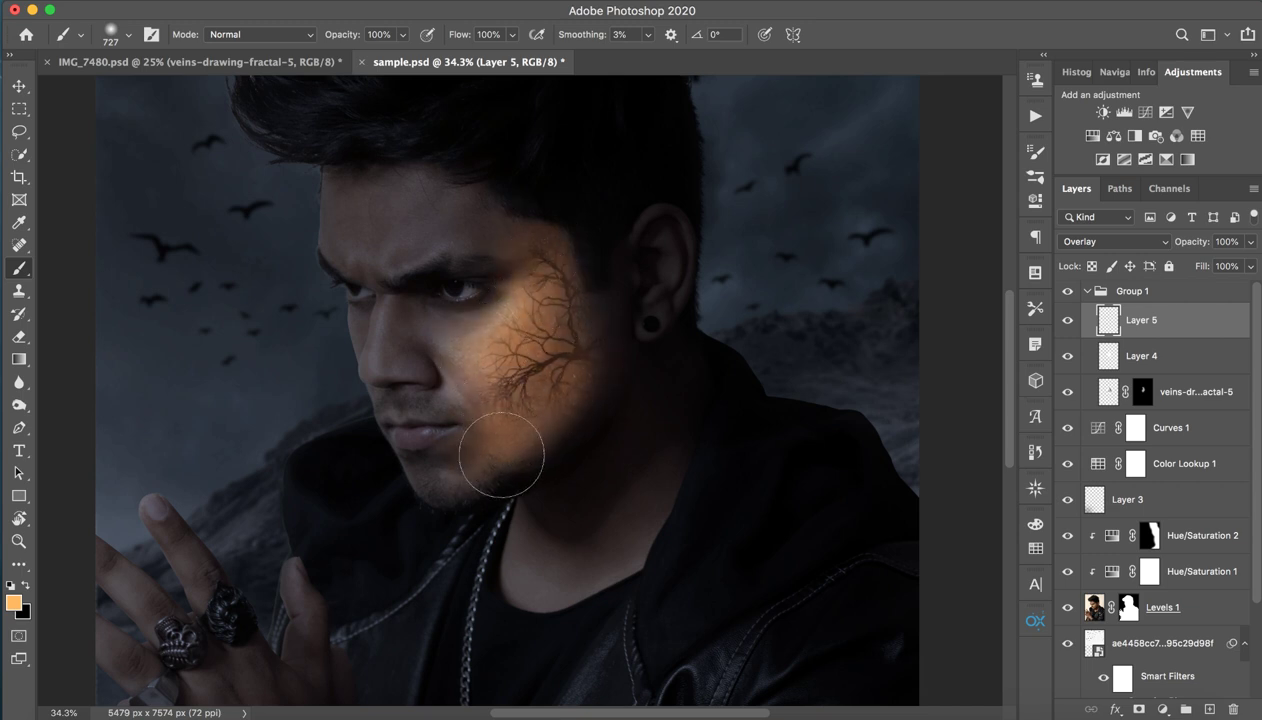
pyautogui.press('z')
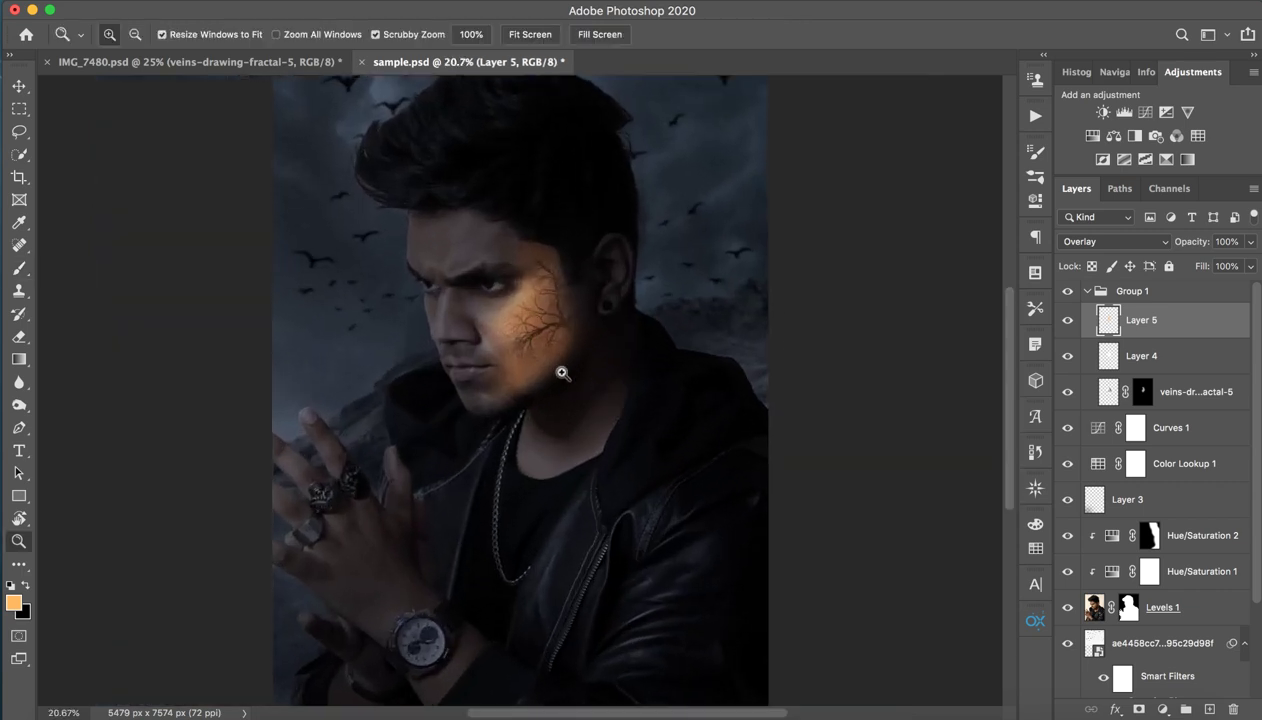
pyautogui.moveTo(567, 320); pyautogui.dragTo(588, 290)
pyautogui.press('b')
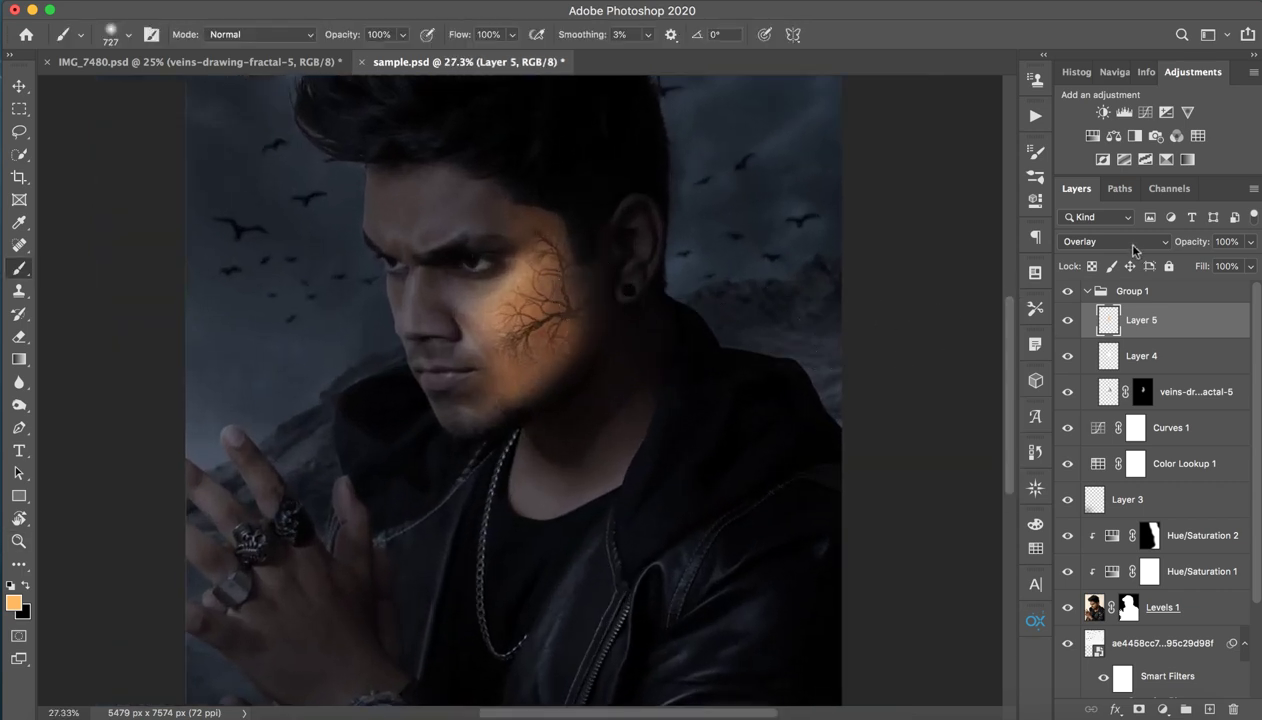
pyautogui.click(1130, 243)
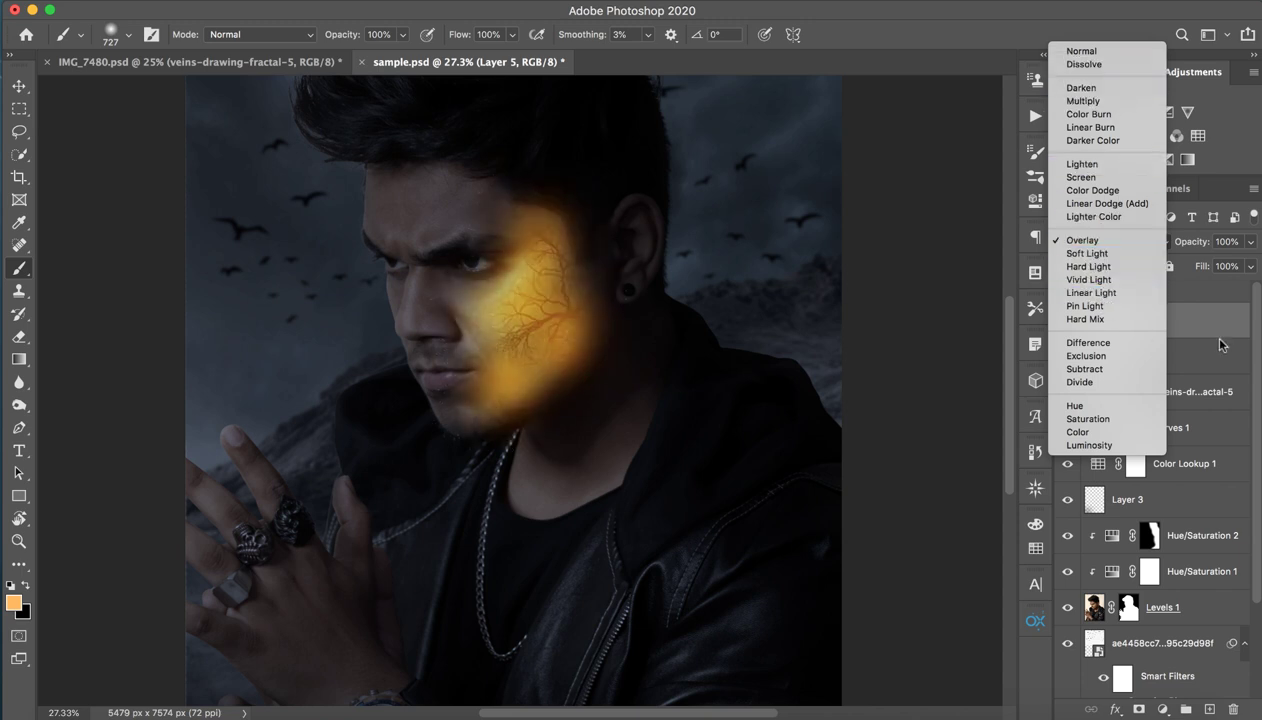
pyautogui.click(1180, 295)
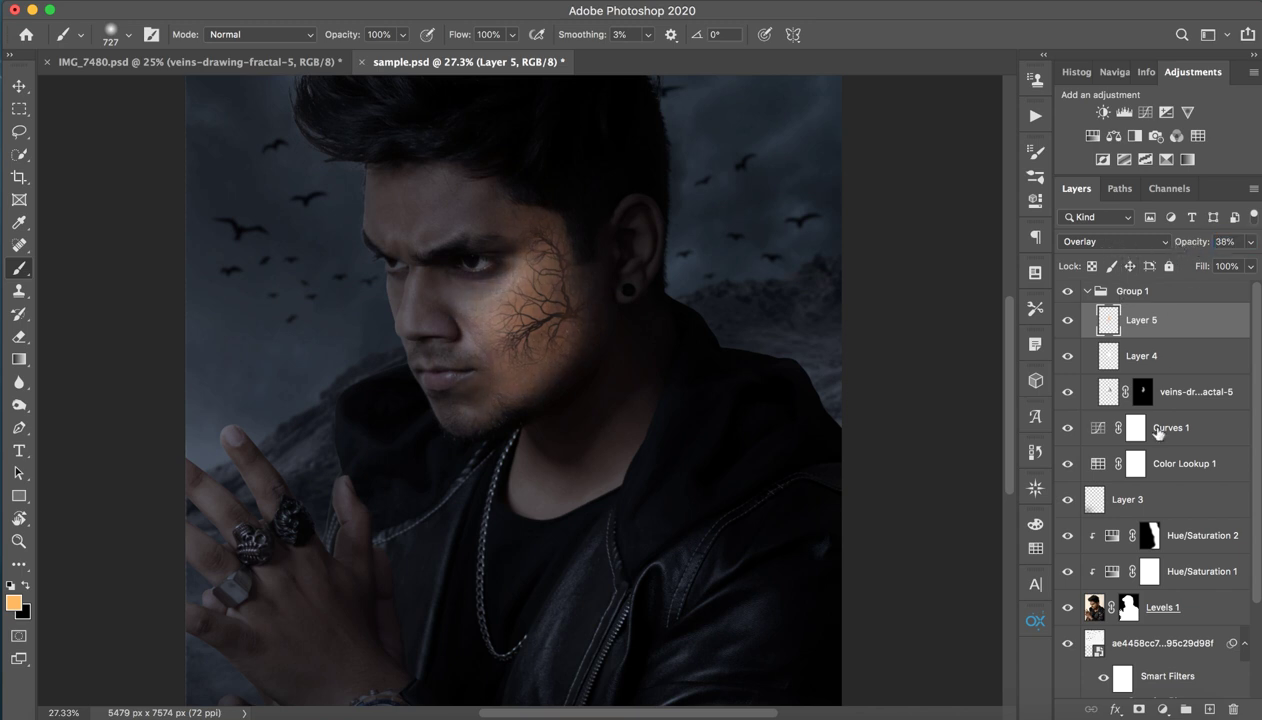
pyautogui.click(1205, 709)
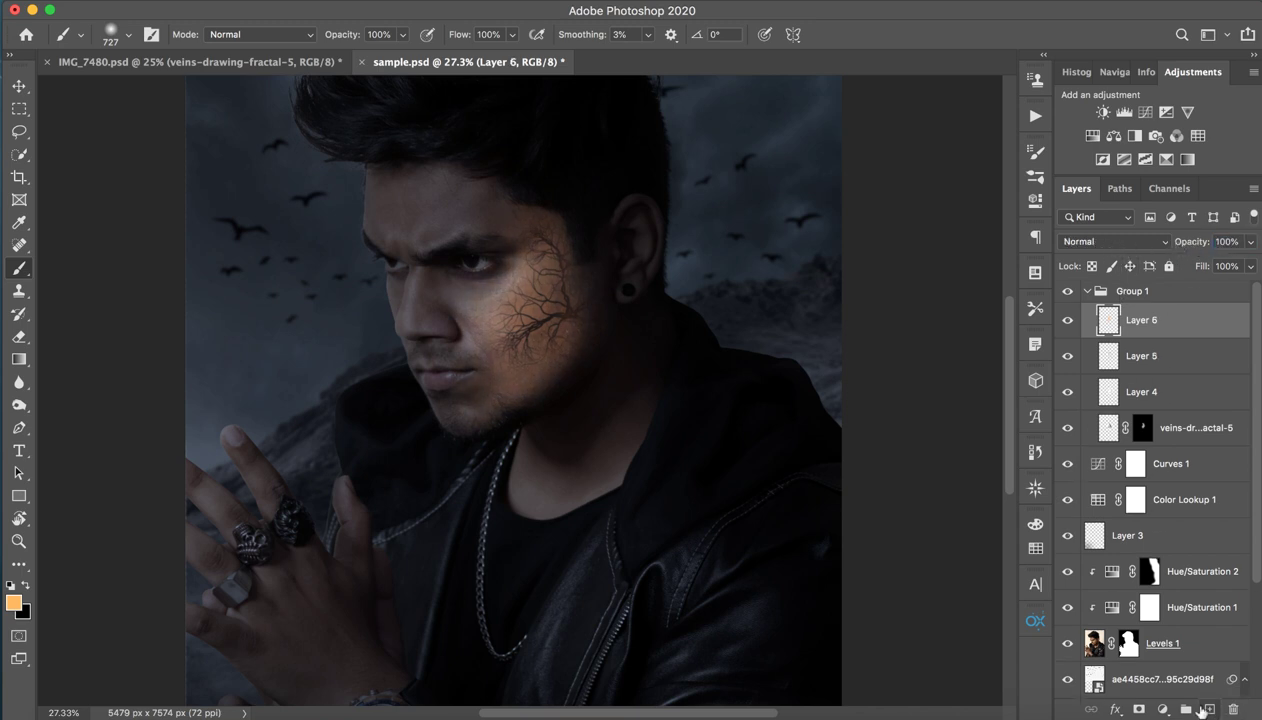
# Set Layer 6 to Vivid Light and paint a large orange glow across the cheek veins
pyautogui.click(1078, 242)
pyautogui.click(1090, 470)
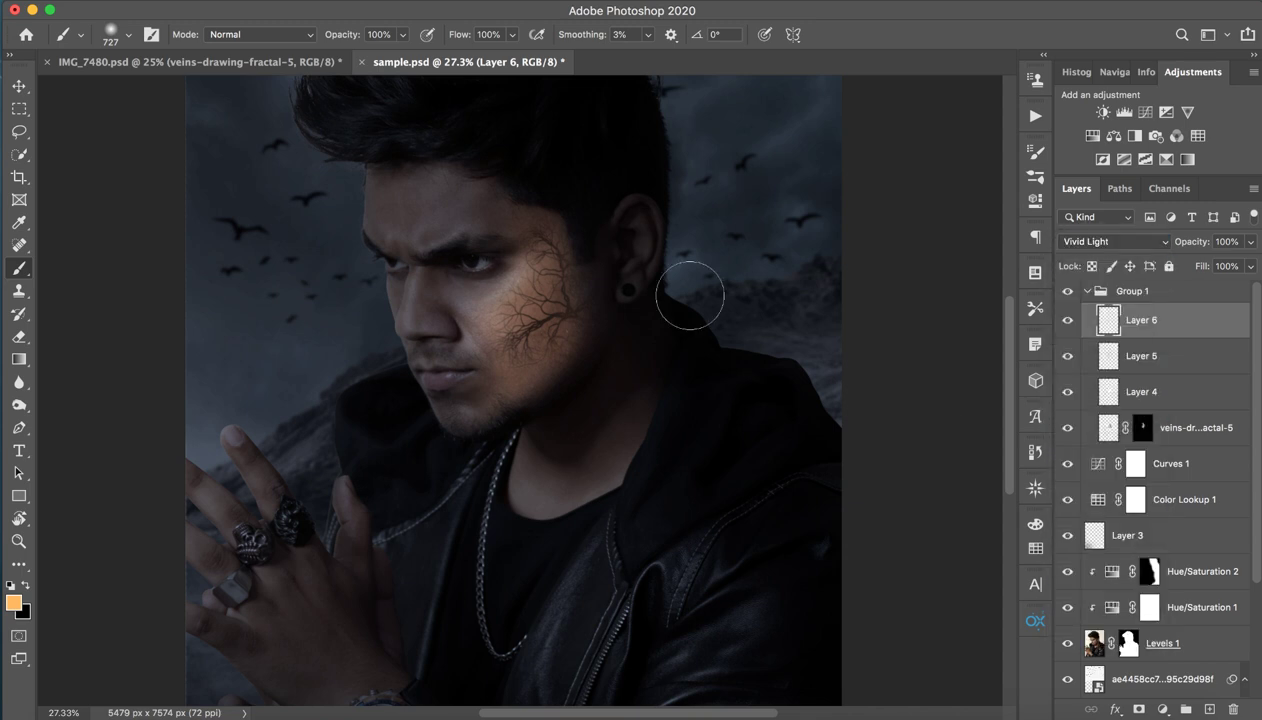
pyautogui.press(']')
pyautogui.press(']')
pyautogui.moveTo(520, 290); pyautogui.dragTo(540, 340)
pyautogui.moveTo(500, 300)
pyautogui.mouseDown()
pyautogui.moveTo(557, 335)
pyautogui.moveTo(541, 240)
pyautogui.mouseUp()
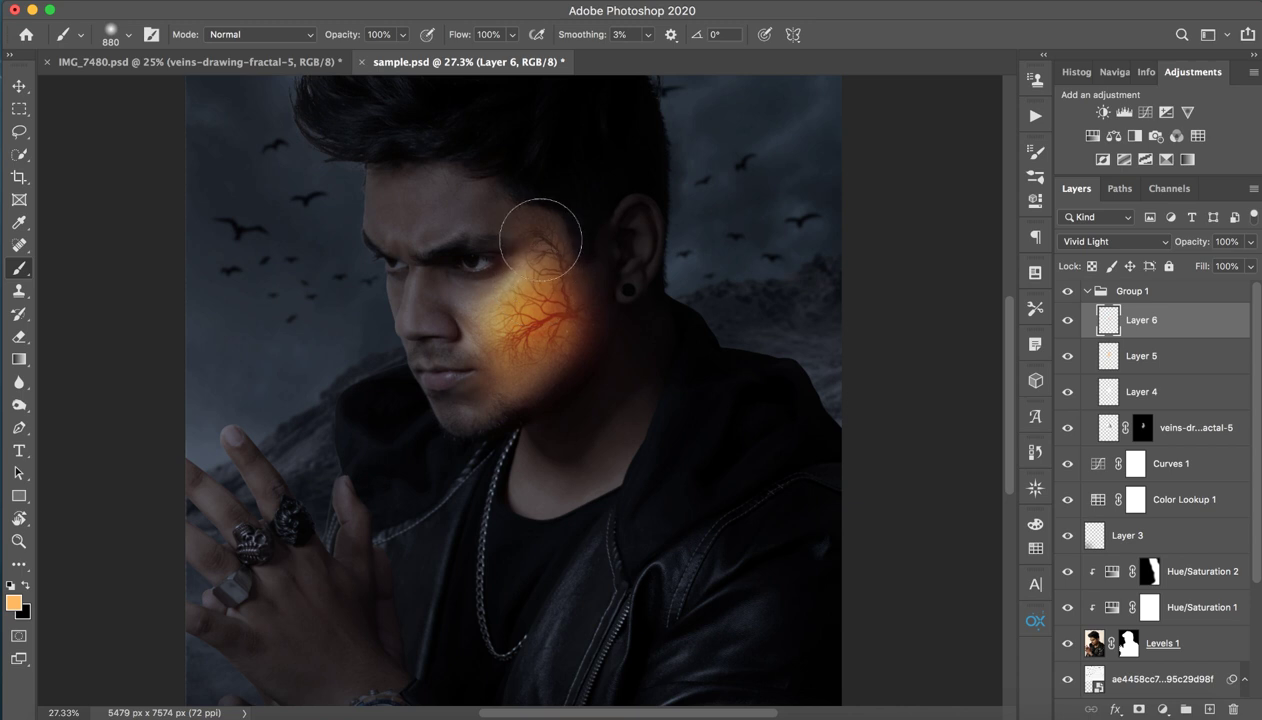
pyautogui.press('z')
pyautogui.click(601, 314)
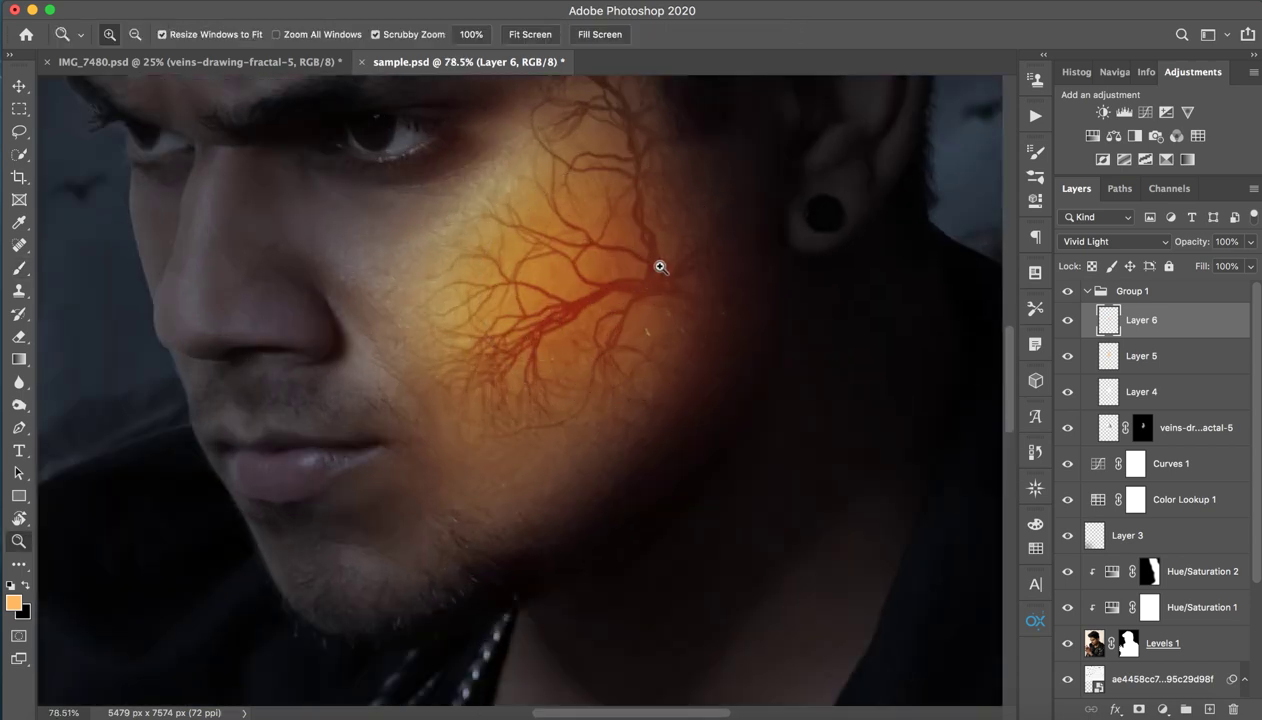
pyautogui.moveTo(660, 267); pyautogui.dragTo(560, 268)
pyautogui.press('b')
# Resize the brush to about 643 px and toggle Layer 6 to compare the glow
pyautogui.moveTo(640, 205)
pyautogui.mouseDown()
pyautogui.moveTo(648, 296)
pyautogui.moveTo(596, 355)
pyautogui.moveTo(543, 250)
pyautogui.moveTo(584, 232)
pyautogui.moveTo(611, 160)
pyautogui.mouseUp()
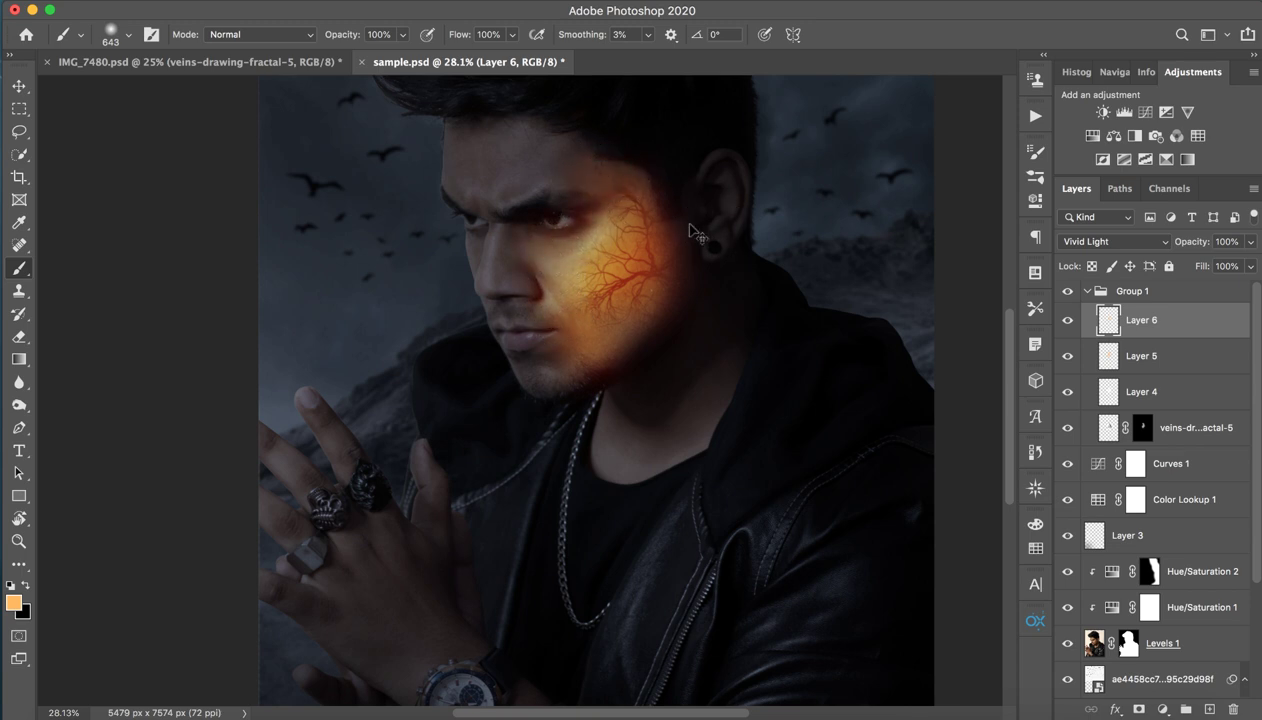
pyautogui.press('z')
pyautogui.moveTo(704, 243); pyautogui.dragTo(676, 259)
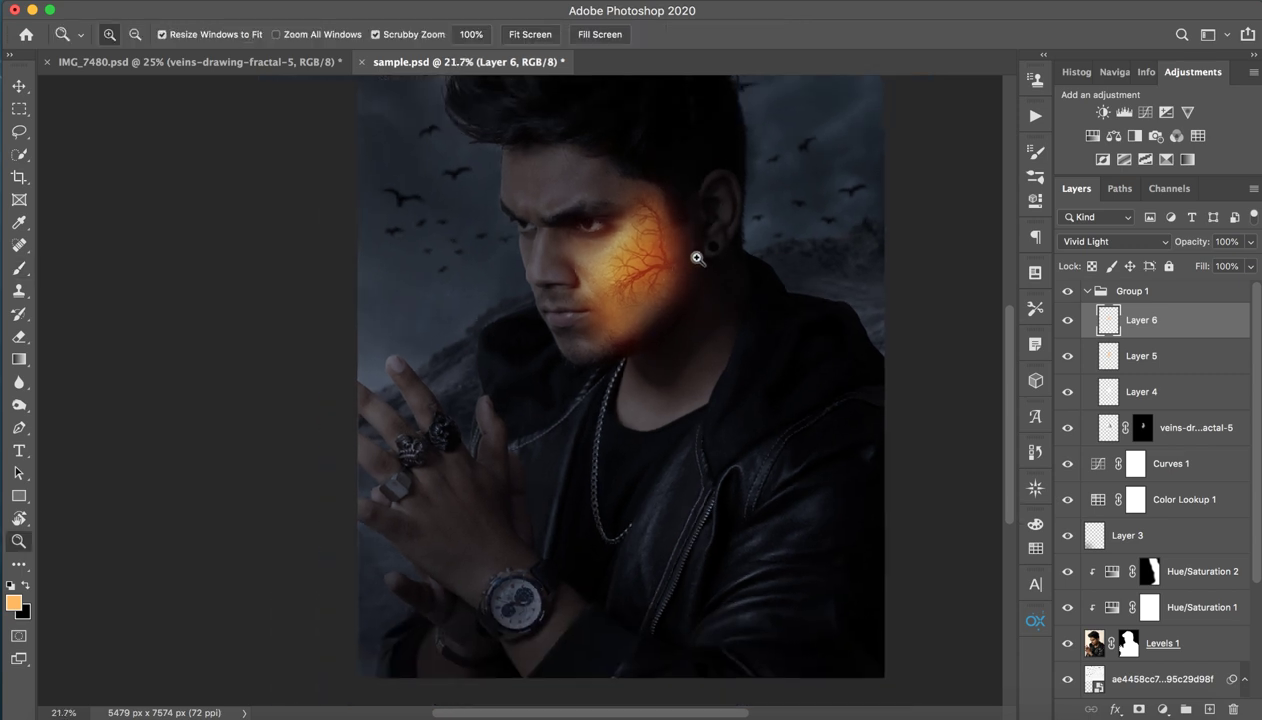
pyautogui.press('b')
pyautogui.click(1067, 320)
pyautogui.click(1067, 320)
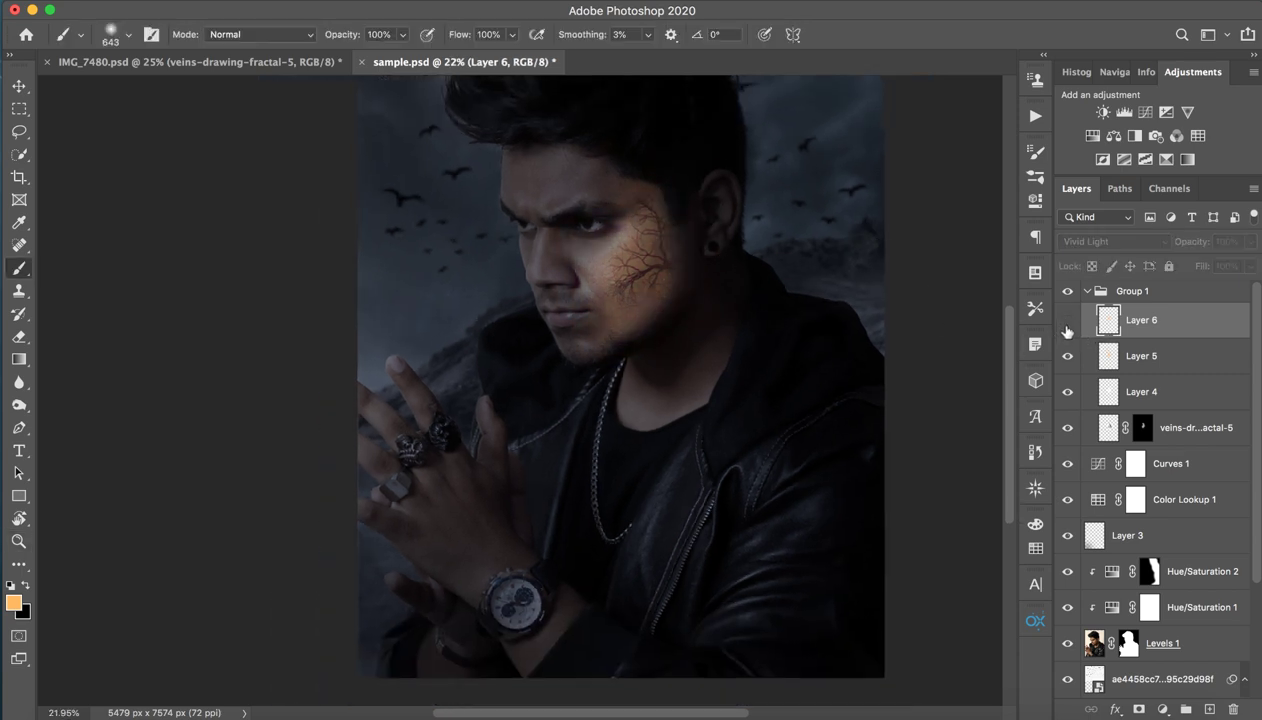
pyautogui.click(1067, 322)
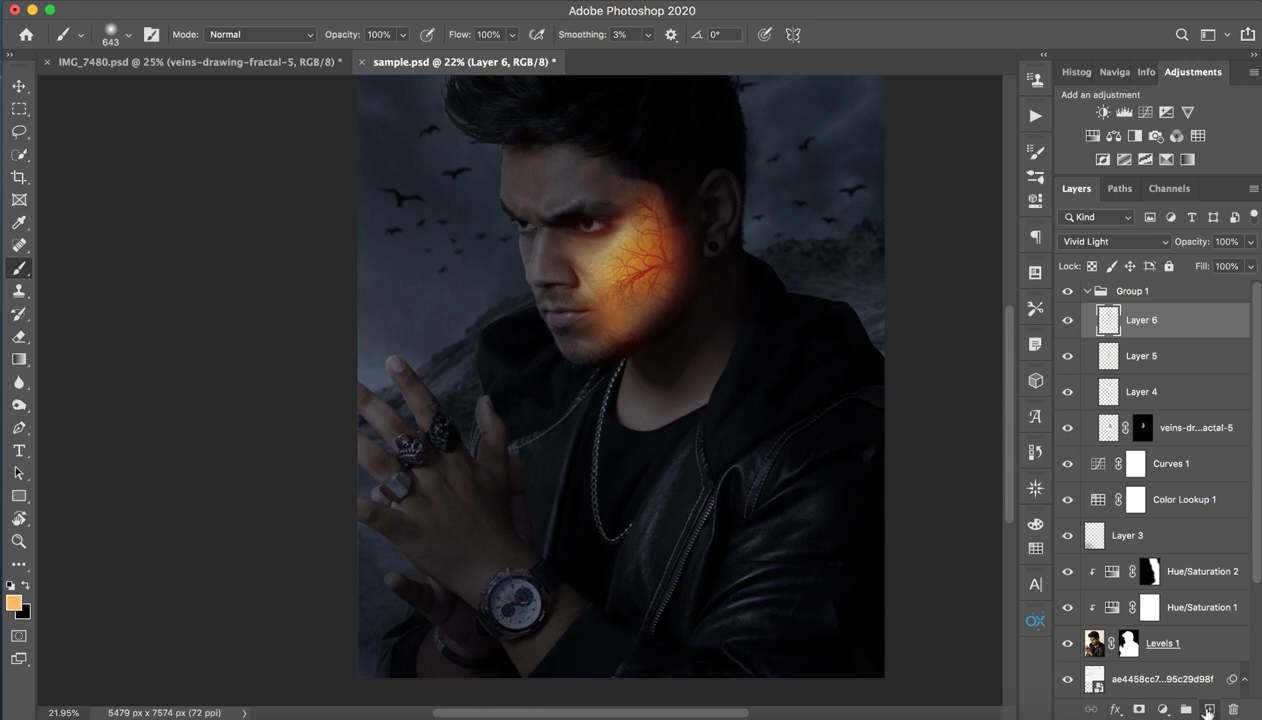
# Add Hard Light Layer 7 with extra orange on the cheek, then add Layer 8
pyautogui.click(1207, 710)
pyautogui.click(1112, 241)
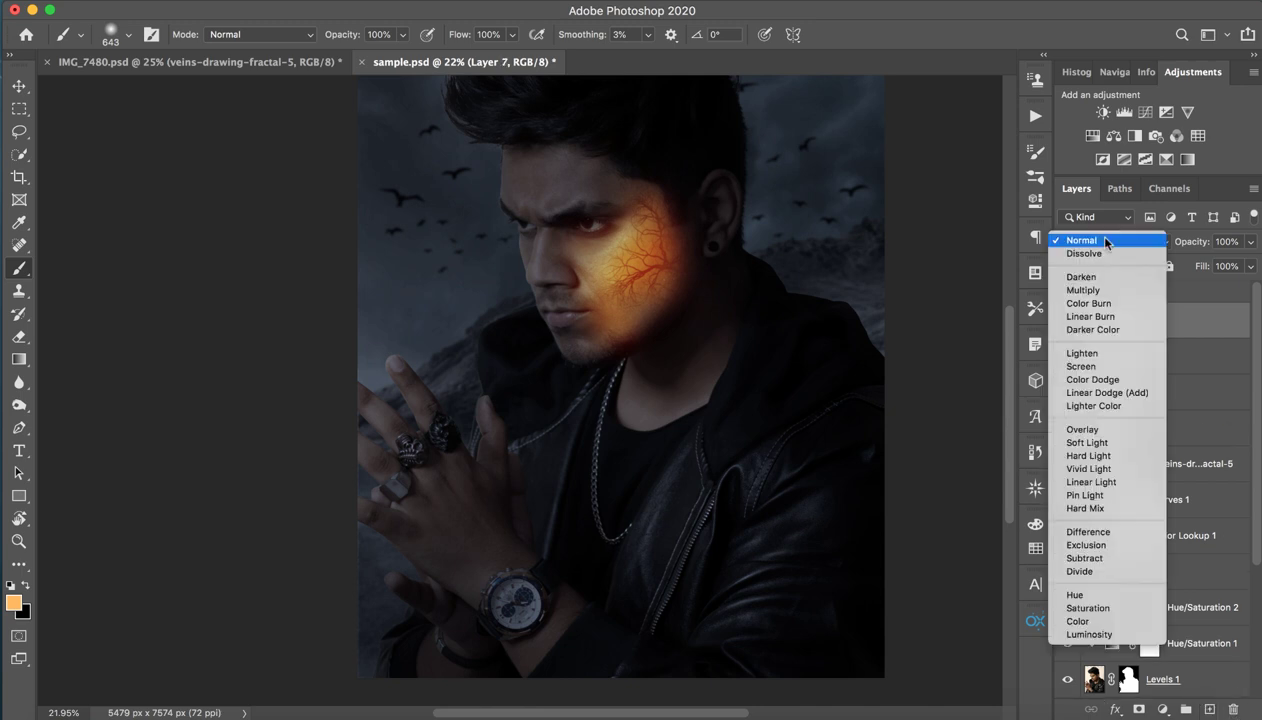
pyautogui.click(1104, 456)
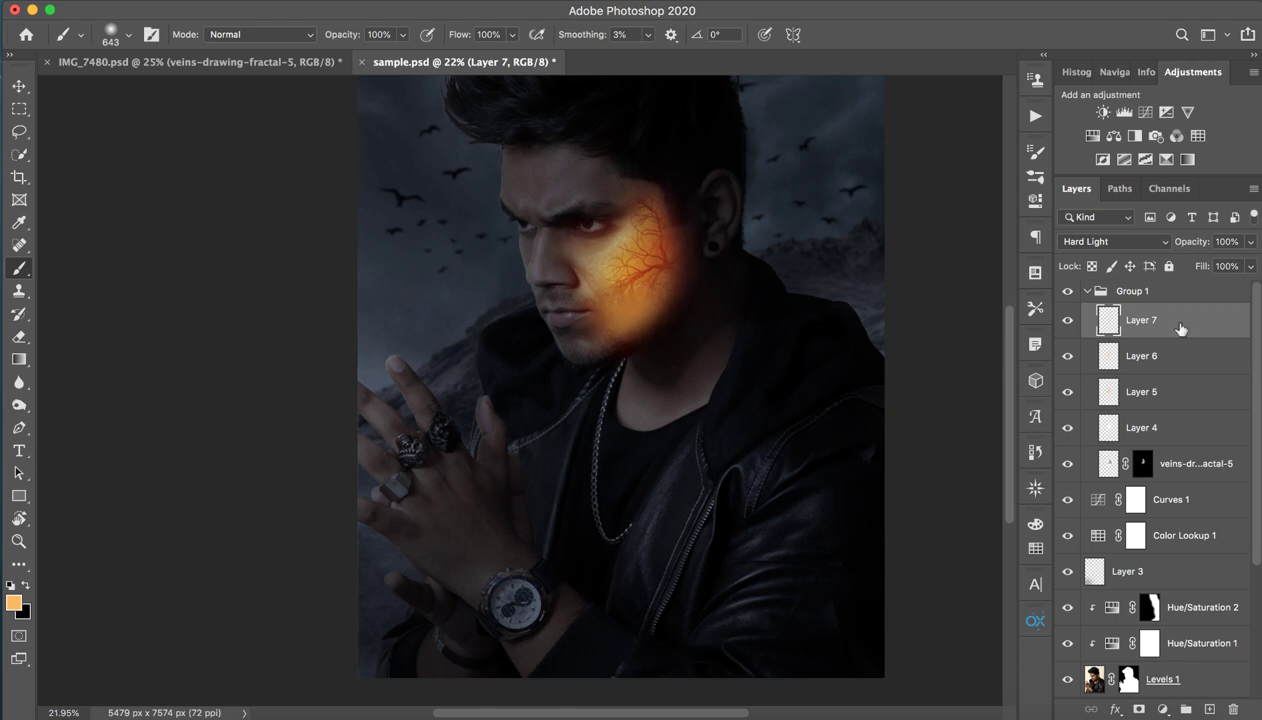
pyautogui.click(1159, 359)
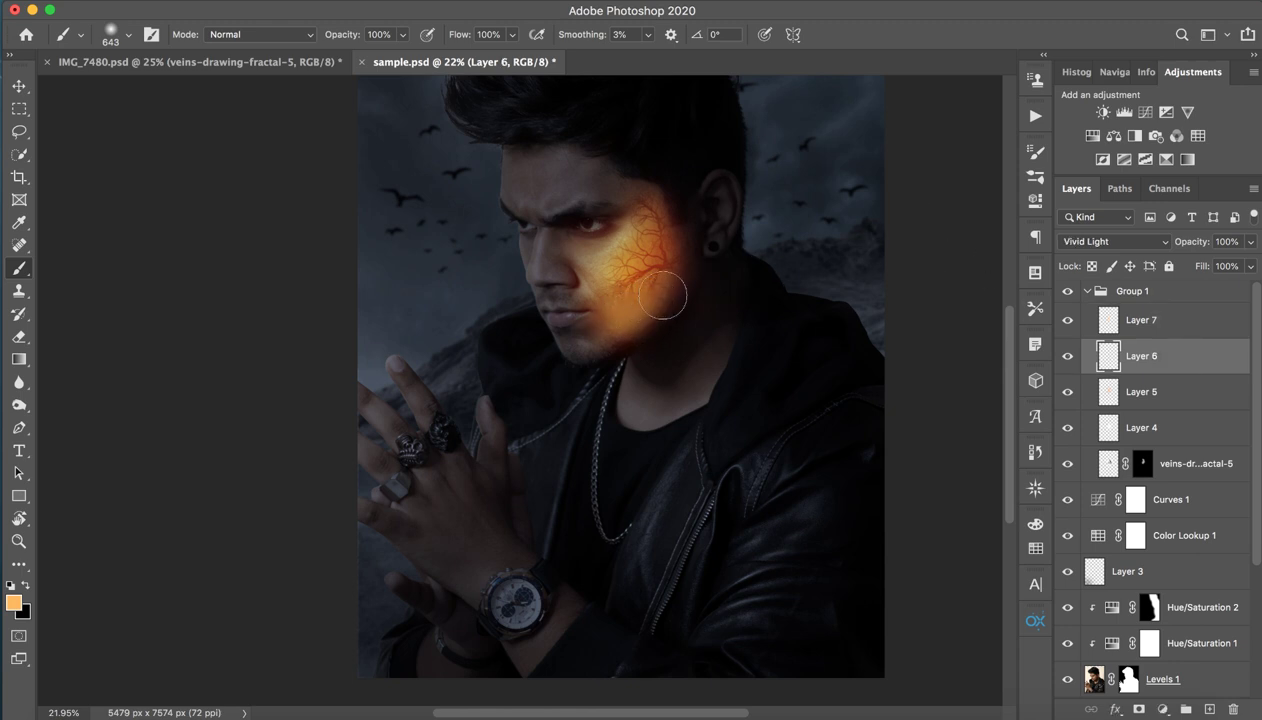
pyautogui.click(1125, 316)
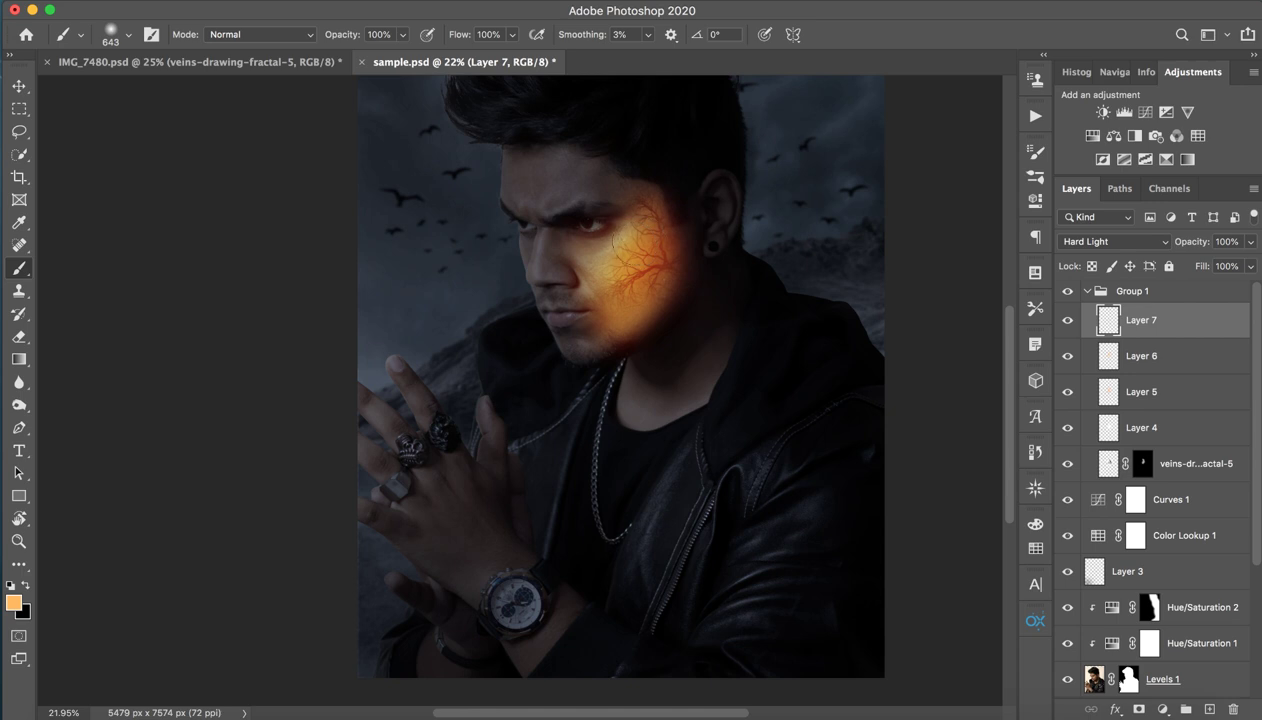
pyautogui.click(650, 268)
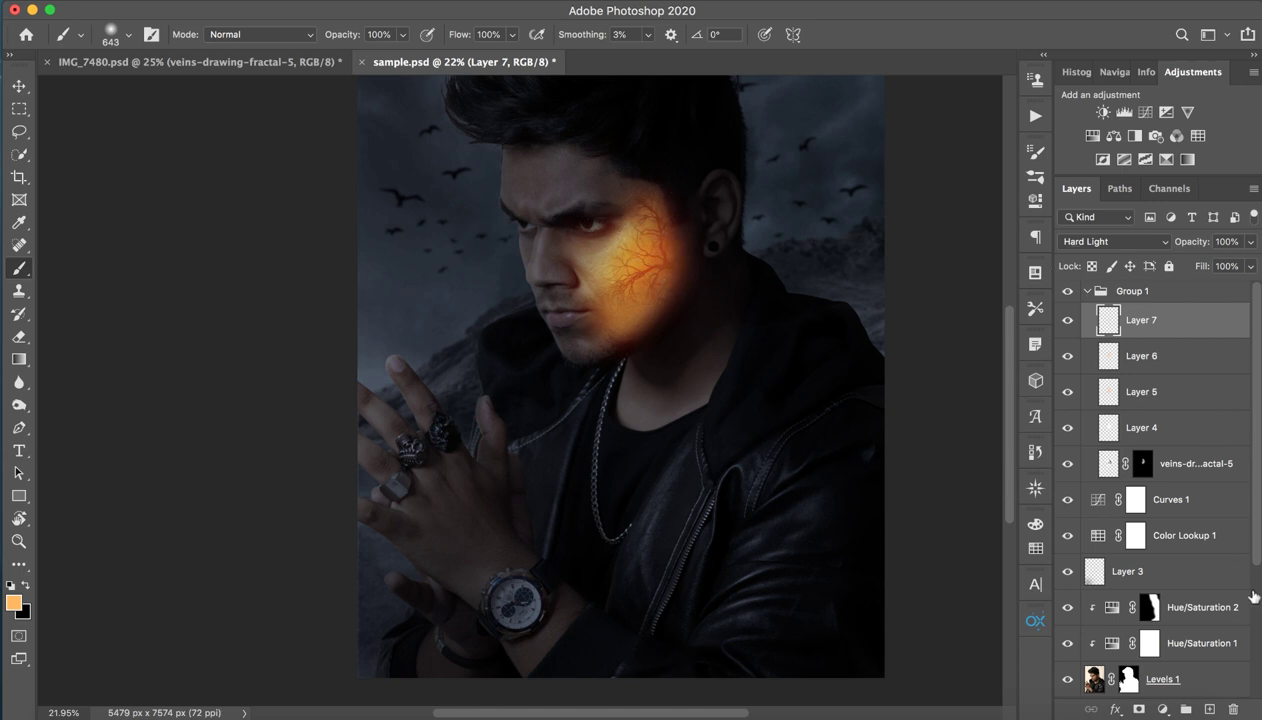
pyautogui.click(1208, 709)
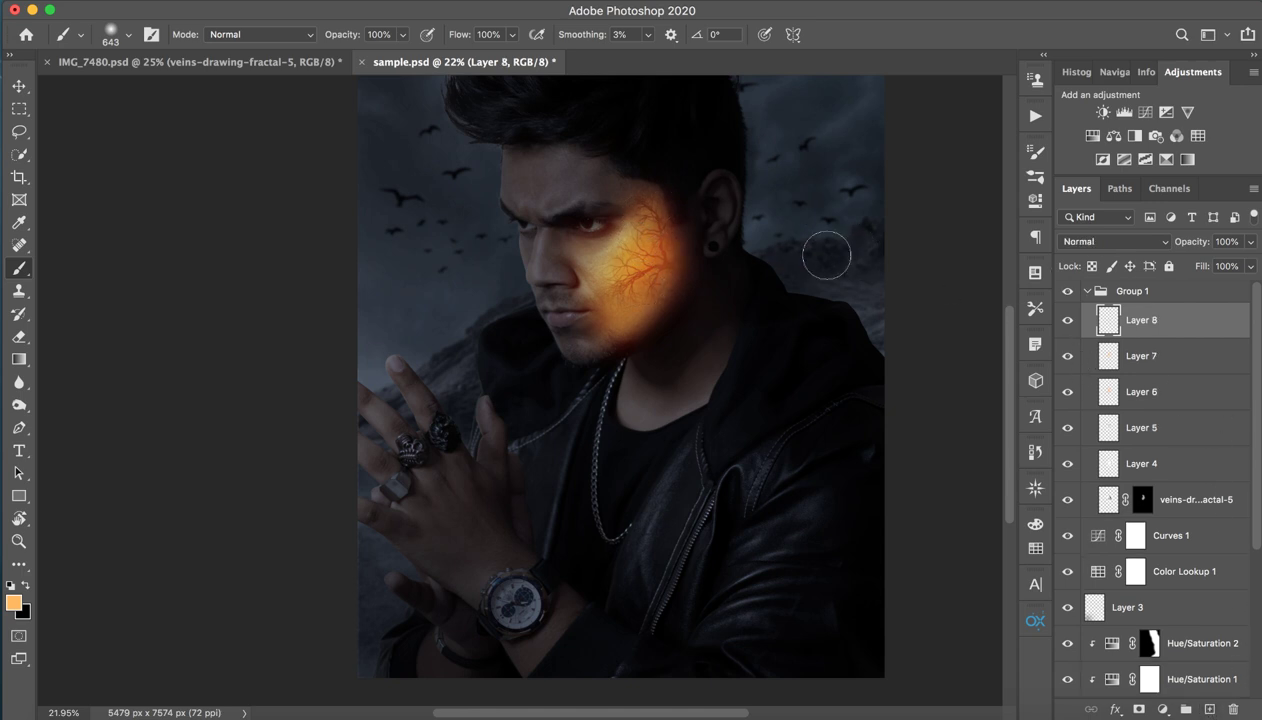
# Set Layer 8 to Linear Dodge (Add) and add Layer 9 in Pin Light
pyautogui.click(1110, 241)
pyautogui.click(1120, 394)
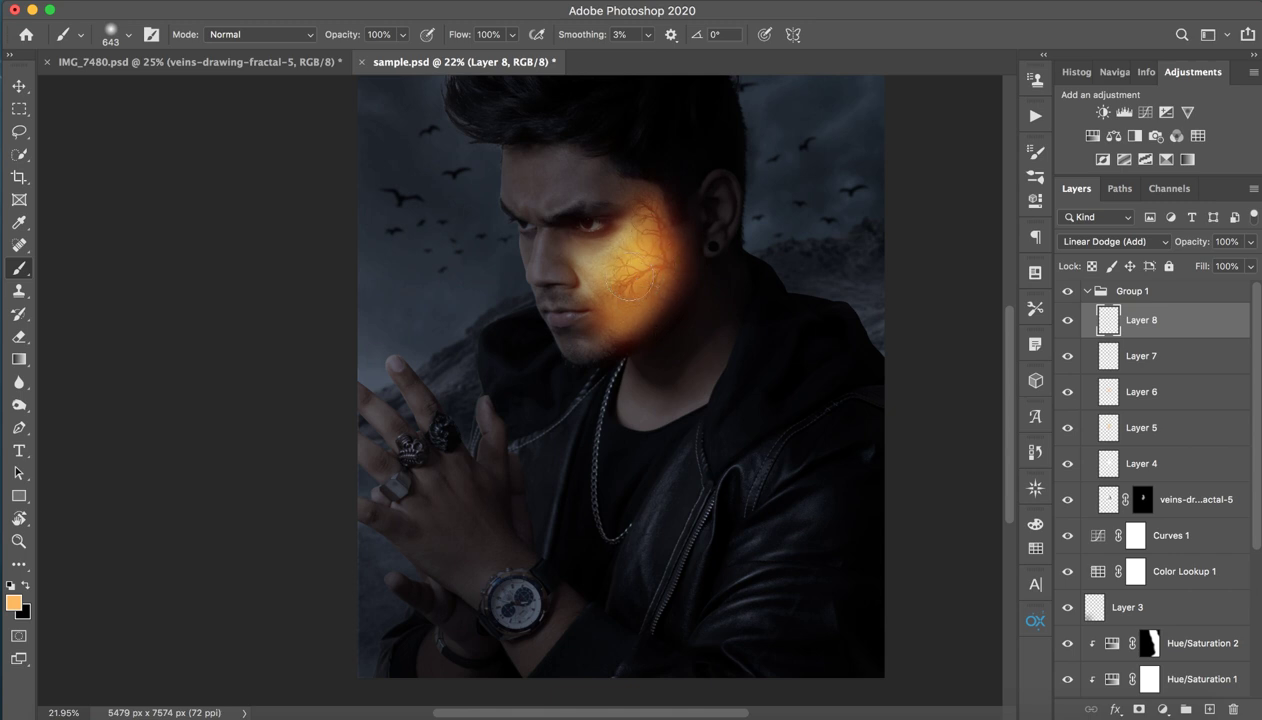
pyautogui.moveTo(713, 239); pyautogui.dragTo(794, 284)
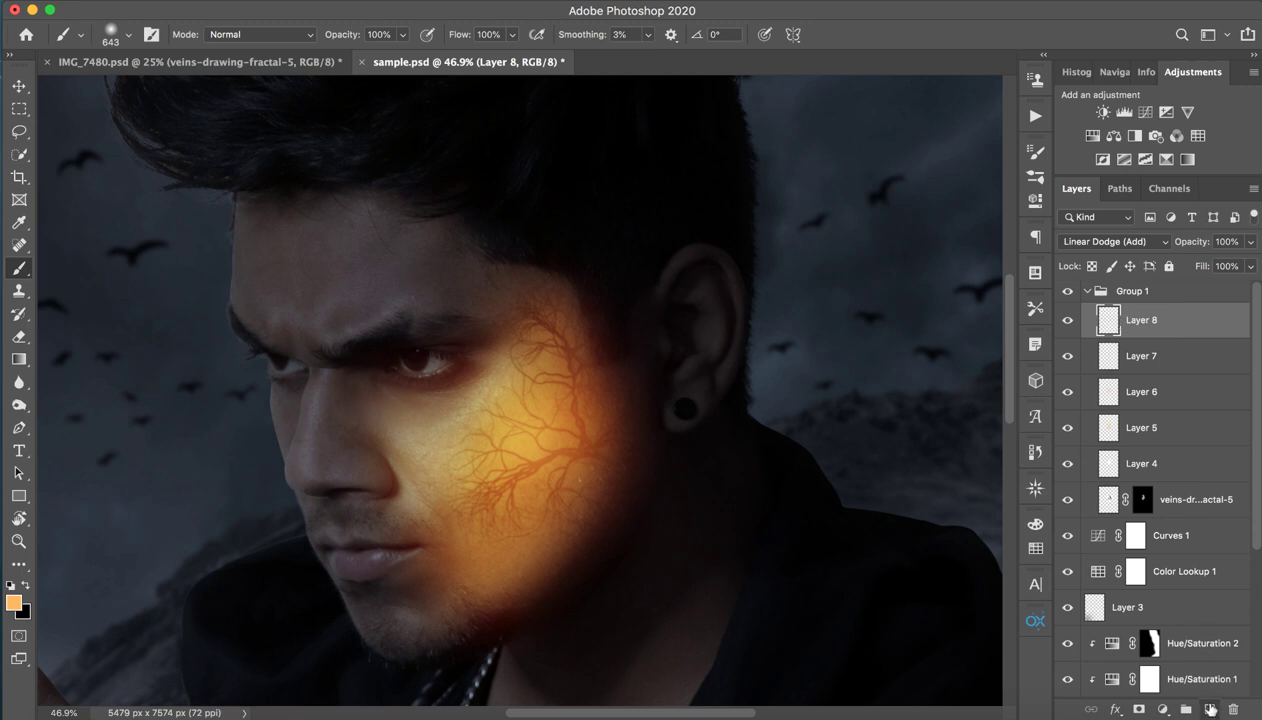
pyautogui.click(1211, 709)
pyautogui.click(1105, 242)
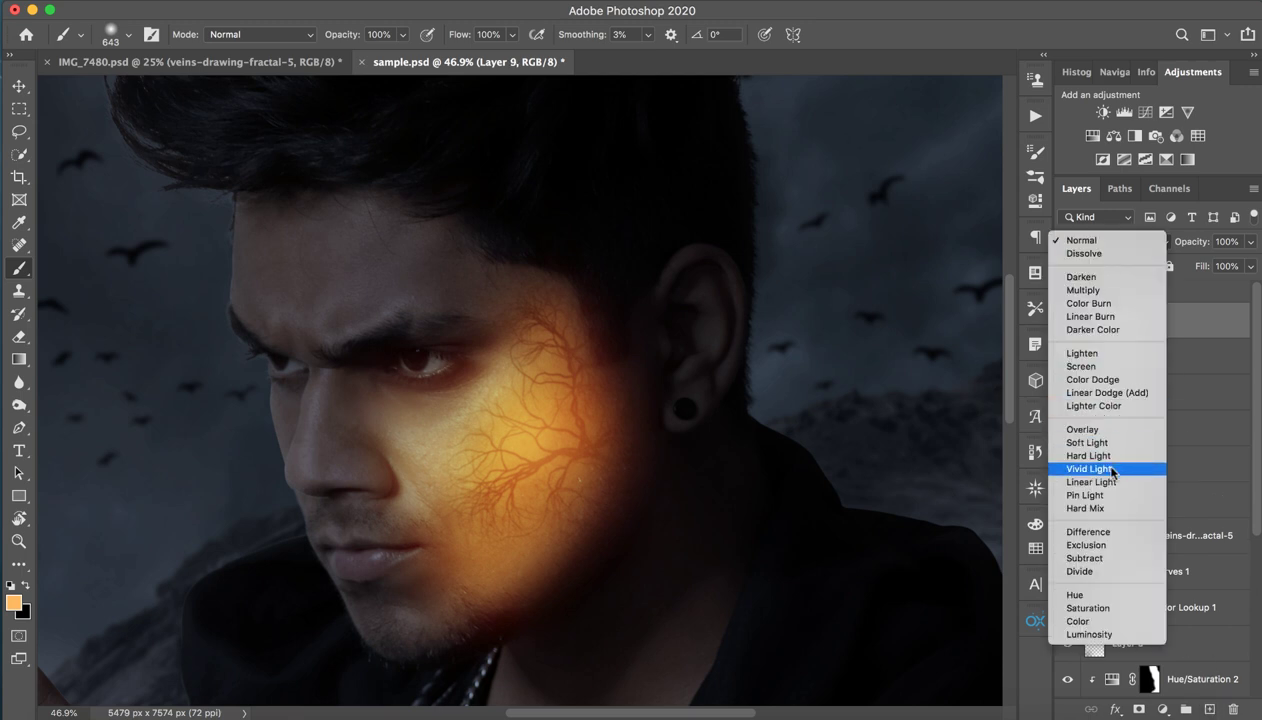
pyautogui.click(1085, 486)
# Sample the cheek's orange glow and make it a lighter, redder orange
pyautogui.moveTo(660, 425)
pyautogui.mouseDown()
pyautogui.moveTo(545, 452)
pyautogui.moveTo(524, 417)
pyautogui.mouseUp()
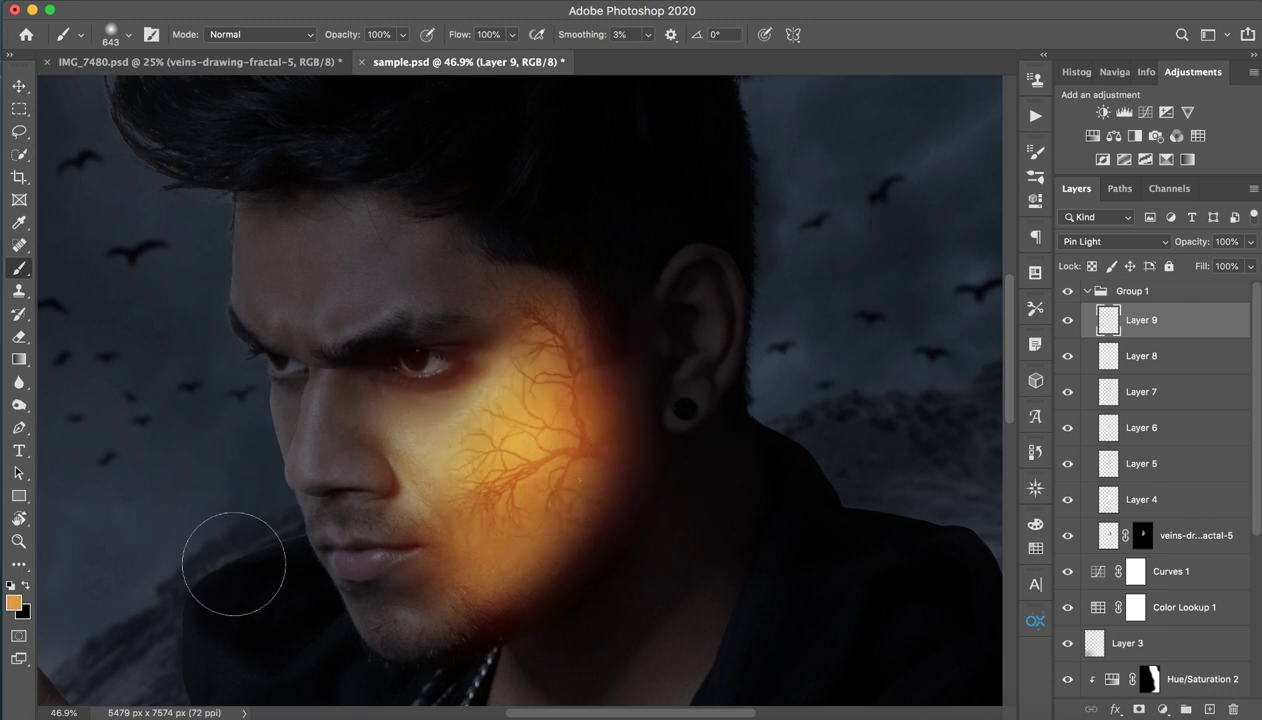
pyautogui.click(13, 602)
pyautogui.moveTo(756, 190); pyautogui.dragTo(768, 170)
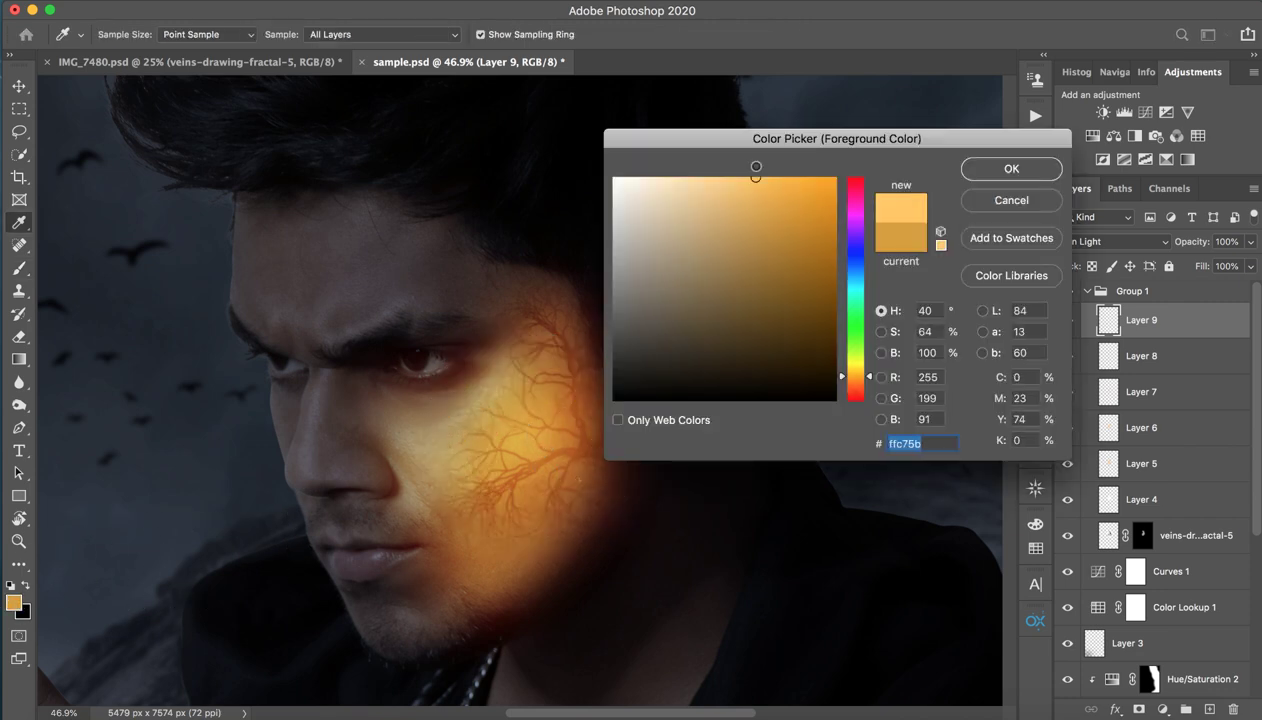
pyautogui.moveTo(862, 380); pyautogui.dragTo(863, 385)
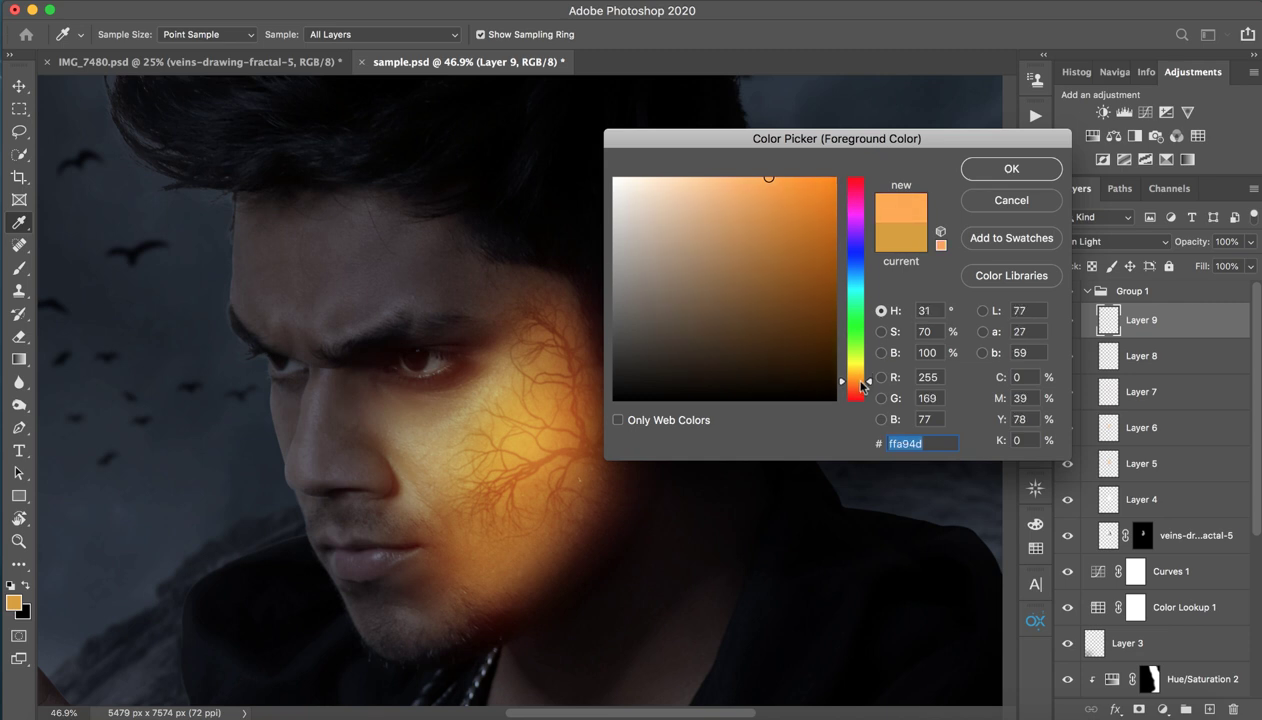
pyautogui.click(1011, 168)
# Paint the brighter orange glow over the lower cheek and below the eye
pyautogui.press('b')
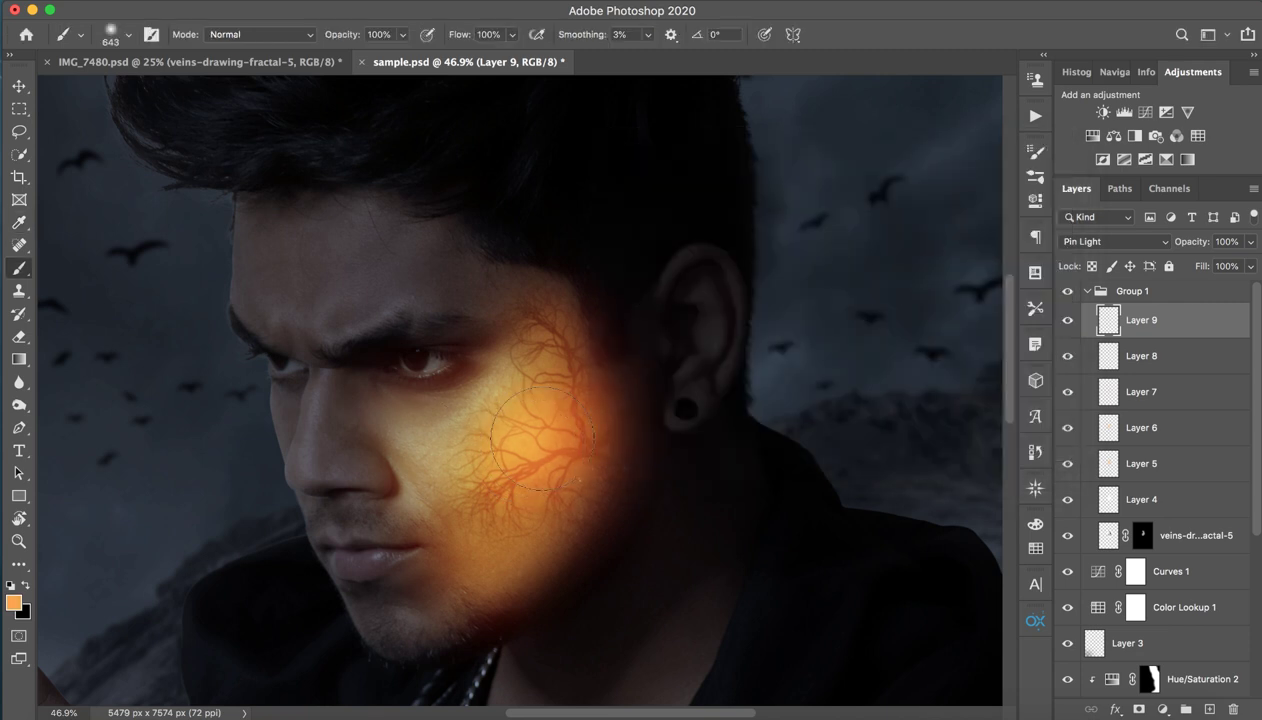
pyautogui.moveTo(480, 578); pyautogui.dragTo(541, 526)
pyautogui.moveTo(480, 565); pyautogui.dragTo(474, 420)
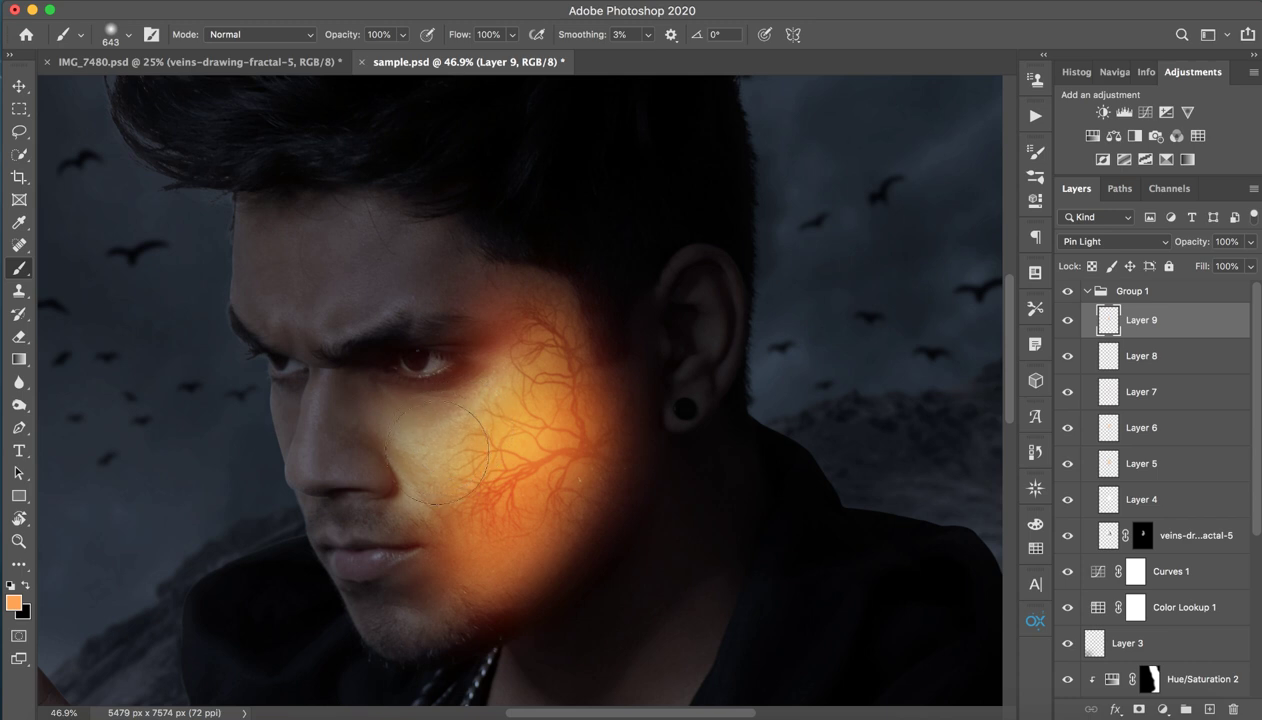
pyautogui.press('z')
pyautogui.moveTo(654, 484)
pyautogui.mouseDown()
pyautogui.moveTo(611, 506)
pyautogui.moveTo(579, 556)
pyautogui.mouseUp()
pyautogui.moveTo(570, 412); pyautogui.dragTo(591, 397)
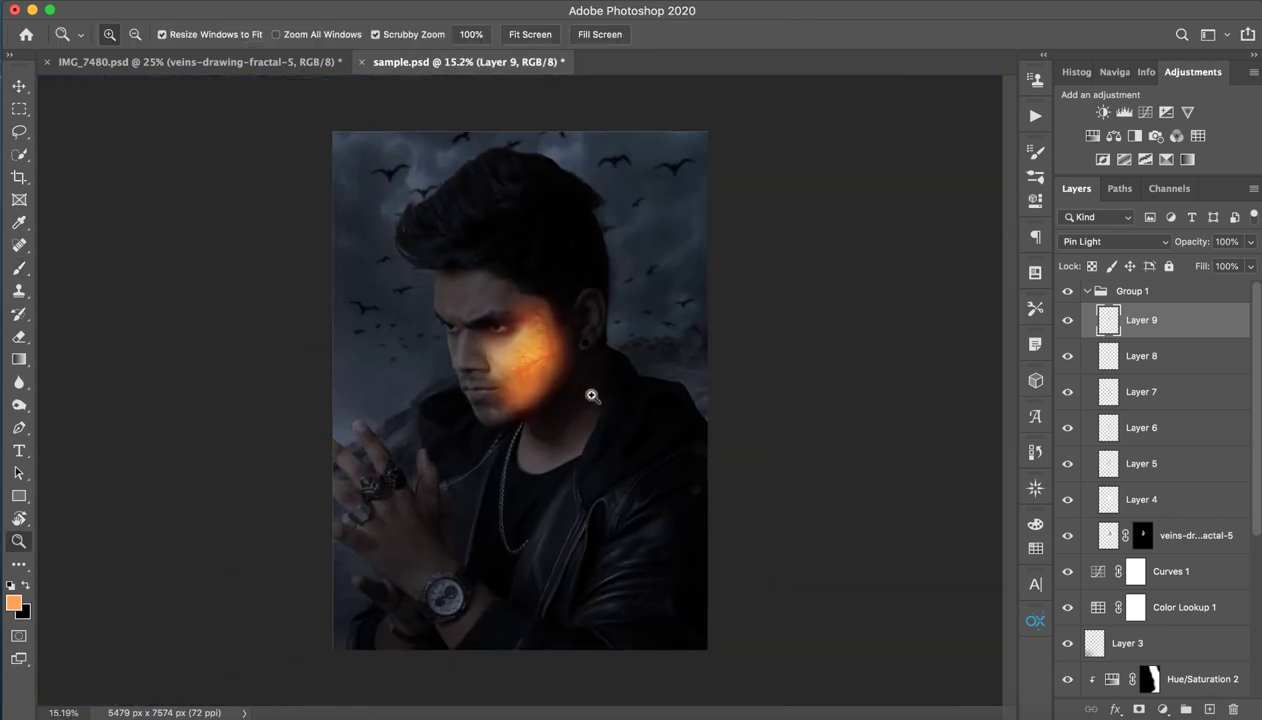
# Collapse Group 1 and give it a white layer mask
pyautogui.press('b')
pyautogui.click(1086, 291)
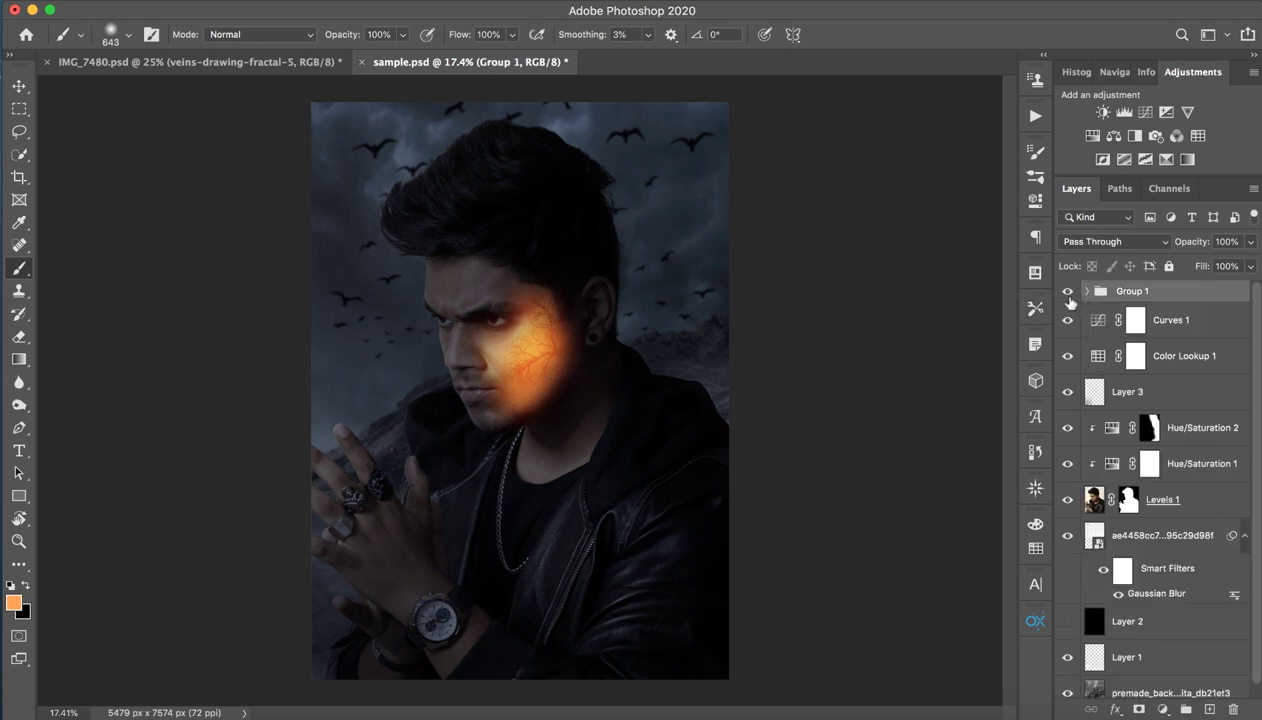
pyautogui.click(1067, 291)
pyautogui.click(1139, 709)
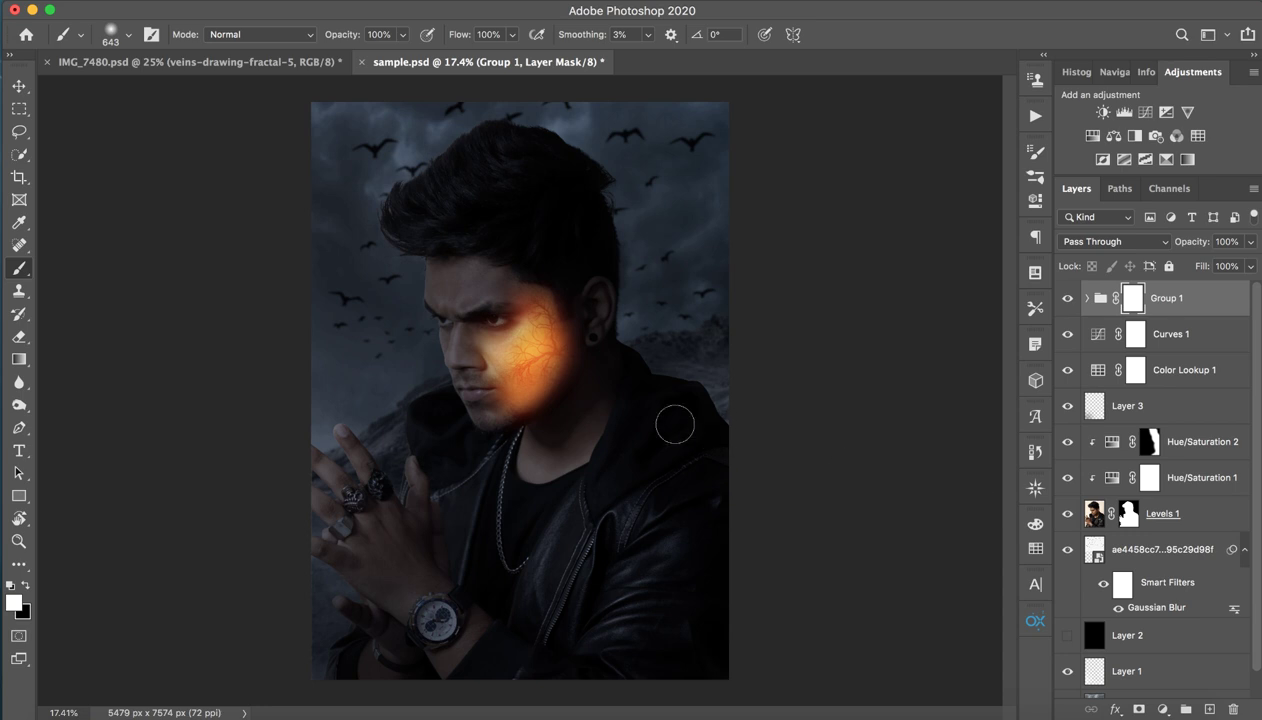
pyautogui.rightClick(469, 422)
pyautogui.press('Return')
# Mask out the glow between the ear and eye with a 1018 px black brush
pyautogui.moveTo(496, 436)
pyautogui.mouseDown()
pyautogui.moveTo(516, 414)
pyautogui.moveTo(479, 459)
pyautogui.mouseUp()
pyautogui.press('x')
pyautogui.moveTo(515, 395); pyautogui.dragTo(498, 455)
pyautogui.hotkey('ctrl', 'z')
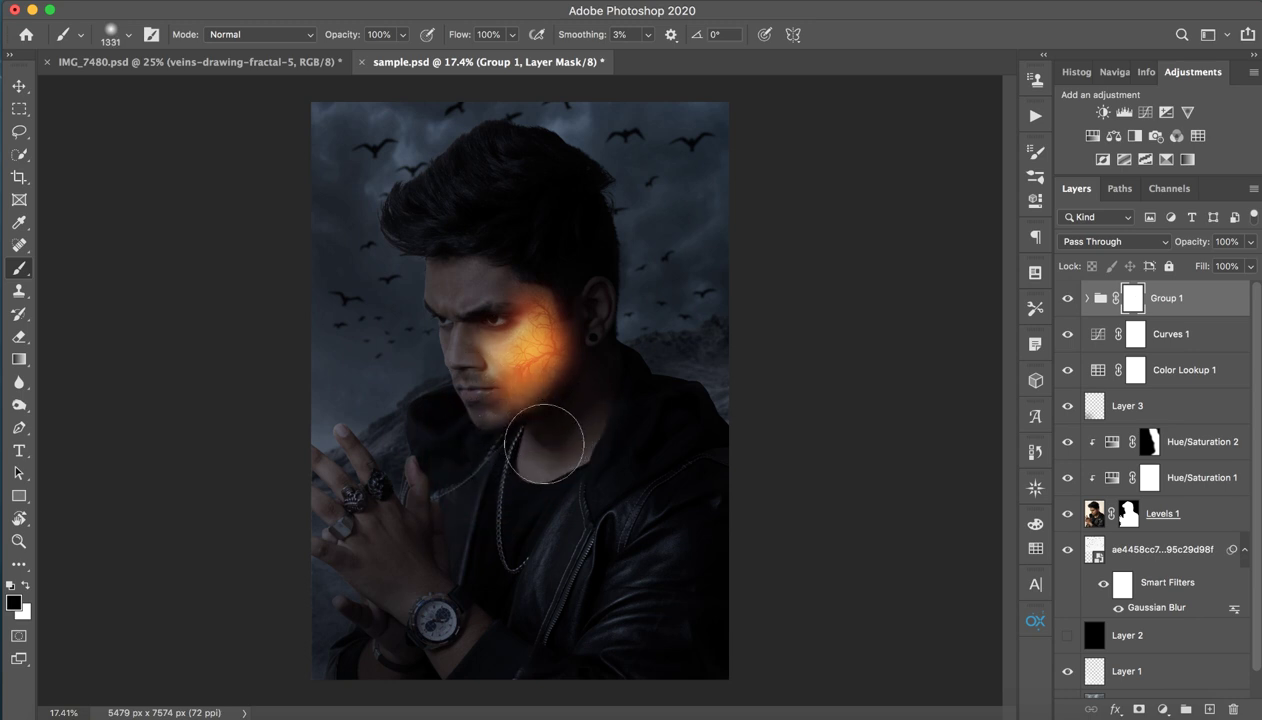
pyautogui.moveTo(603, 278); pyautogui.dragTo(458, 289)
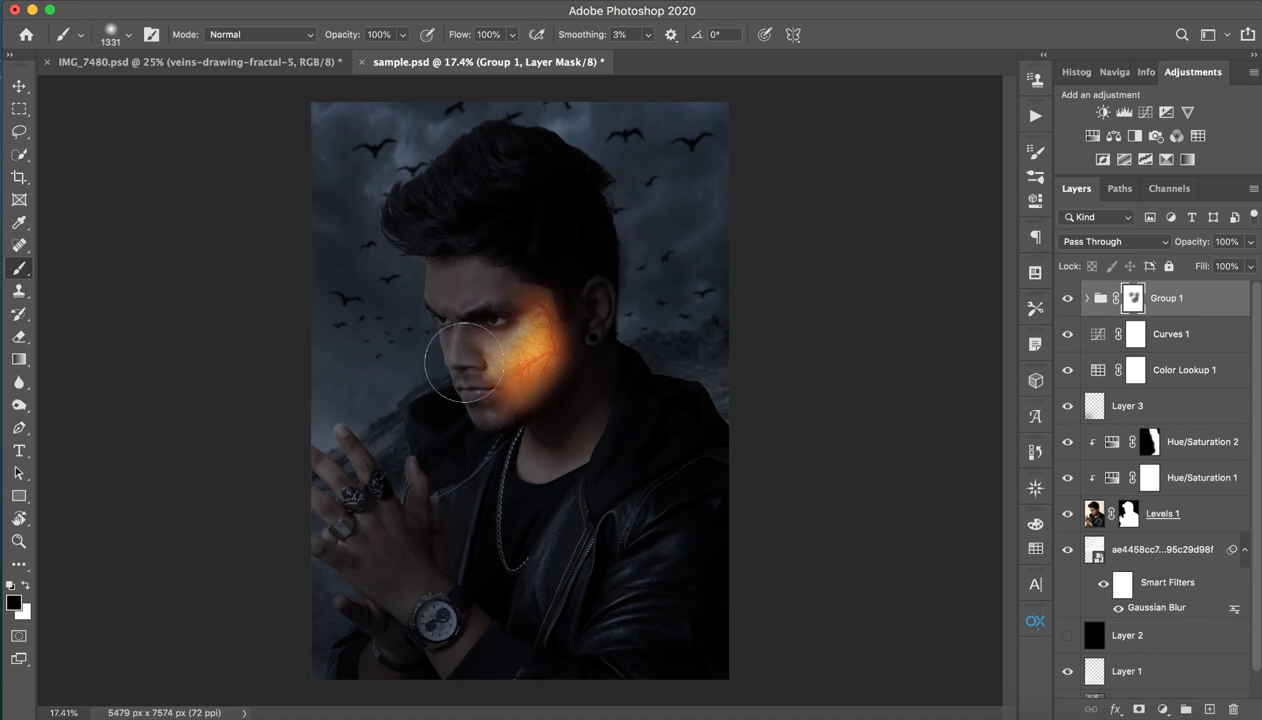
pyautogui.press('z')
pyautogui.moveTo(622, 464)
pyautogui.mouseDown()
pyautogui.moveTo(614, 413)
pyautogui.moveTo(558, 437)
pyautogui.moveTo(569, 435)
pyautogui.mouseUp()
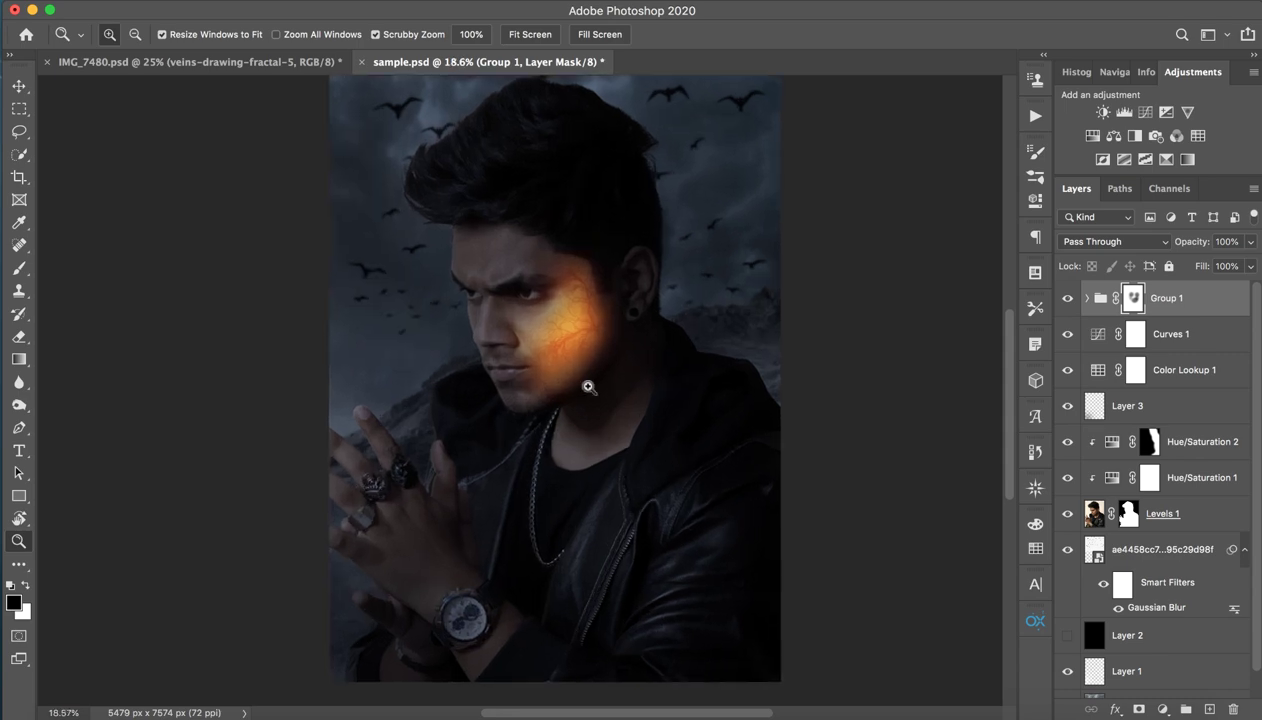
pyautogui.press('b')
# Drag Layer 15.png from the desktop Veins folder into the portrait
pyautogui.hotkey('ctrl', 'Right')
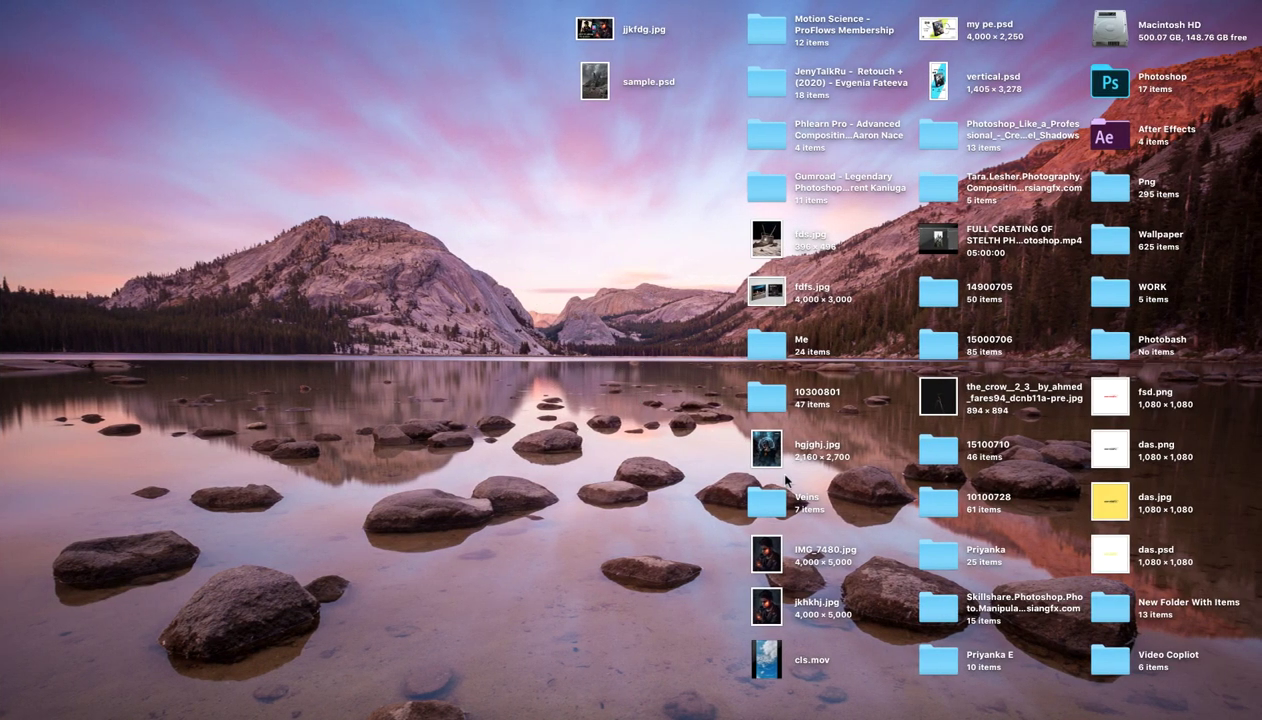
pyautogui.click(777, 506)
pyautogui.press('super+o')
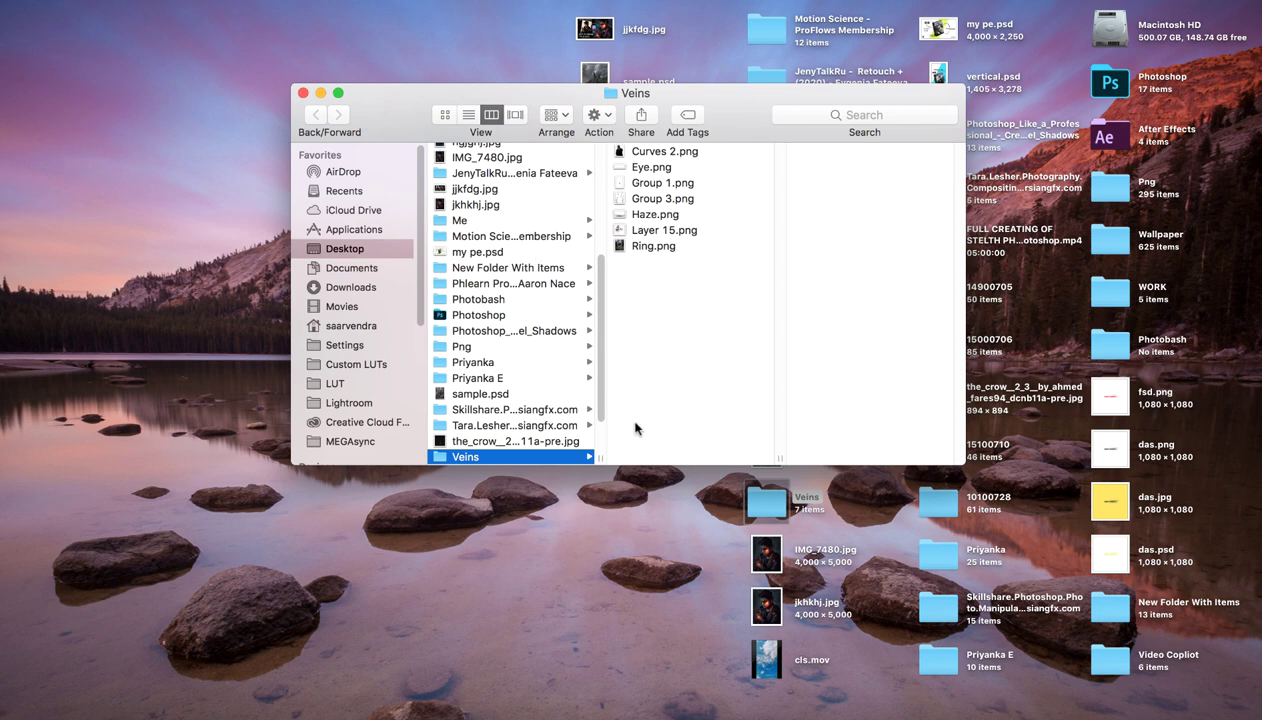
pyautogui.click(643, 228)
pyautogui.click(643, 228)
pyautogui.moveTo(660, 230)
pyautogui.mouseDown()
pyautogui.moveTo(563, 347)
pyautogui.moveTo(535, 285)
pyautogui.mouseUp()
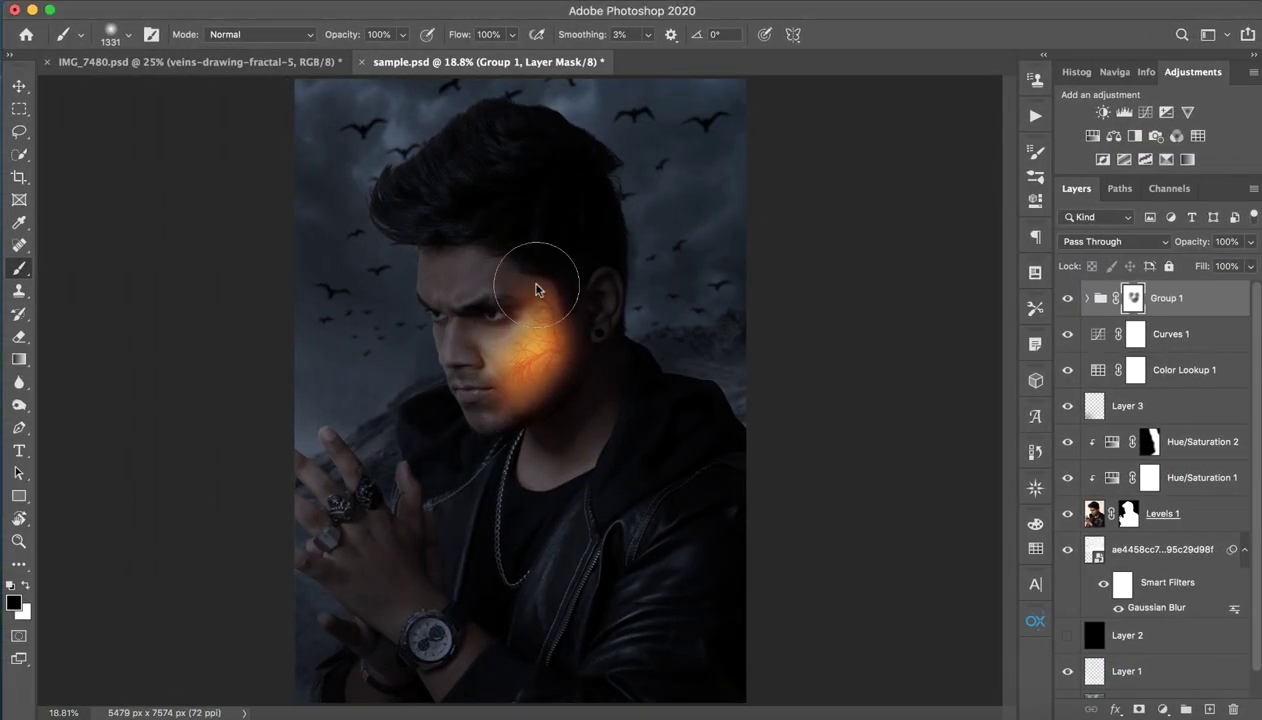
pyautogui.rightClick(547, 402)
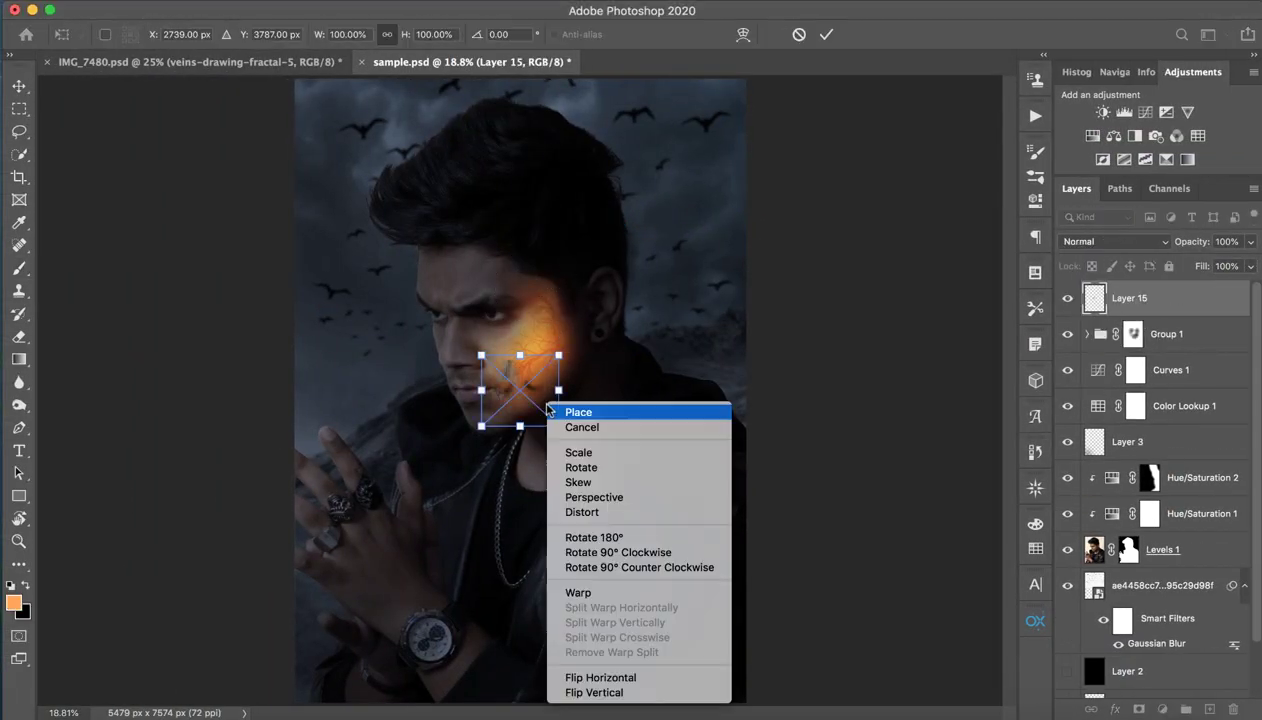
# Flip Layer 15 horizontally, scale it to about 219% and commit it over the eye
pyautogui.click(642, 679)
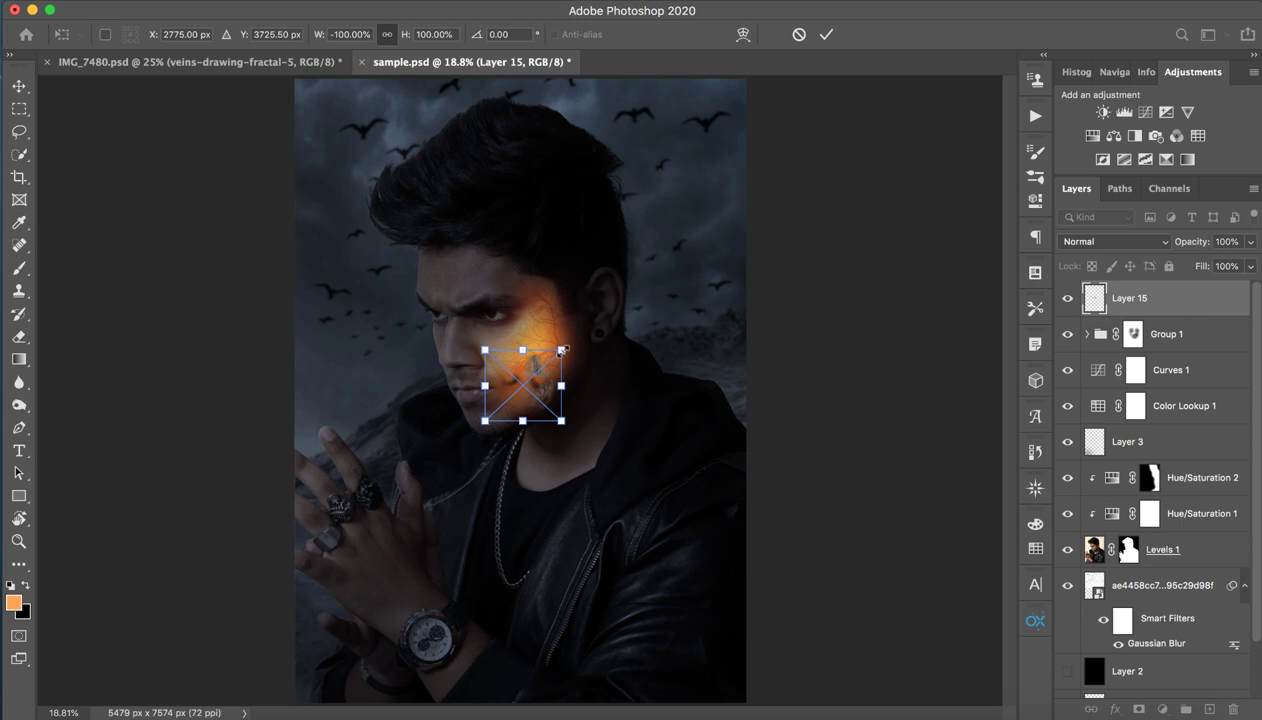
pyautogui.moveTo(562, 350); pyautogui.dragTo(607, 301)
pyautogui.moveTo(567, 417); pyautogui.dragTo(503, 354)
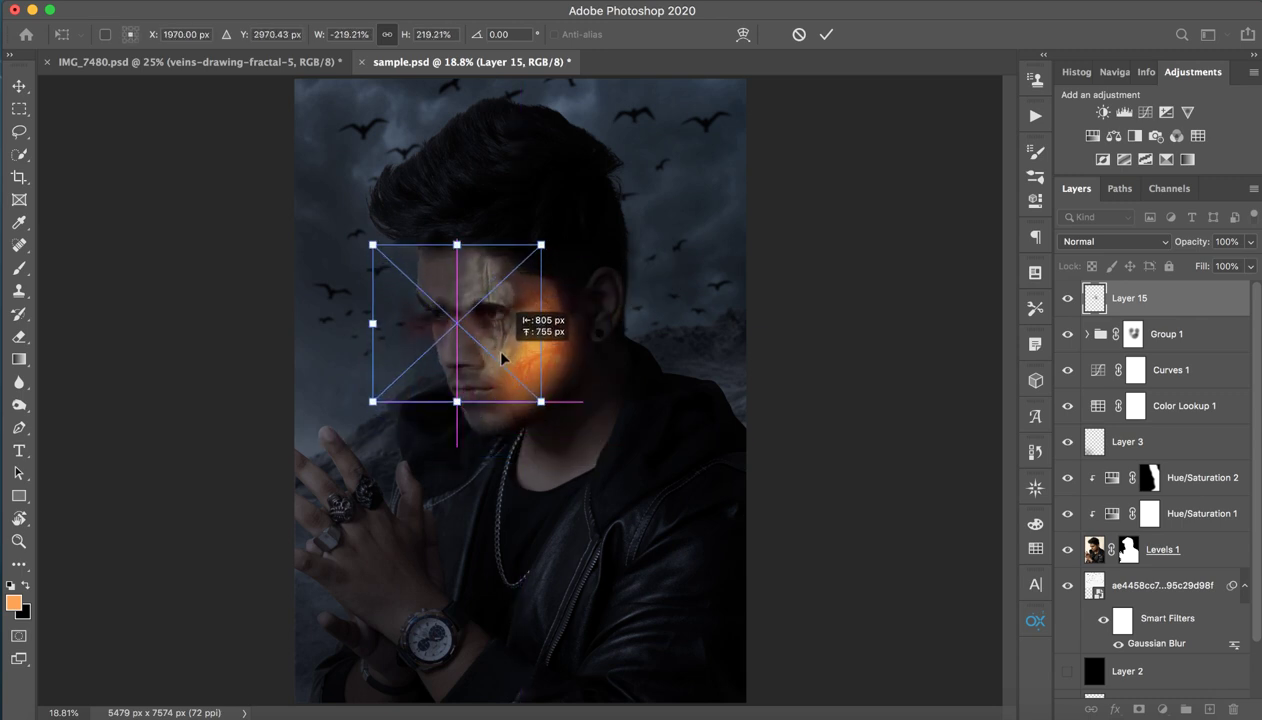
pyautogui.click(825, 34)
pyautogui.press('z')
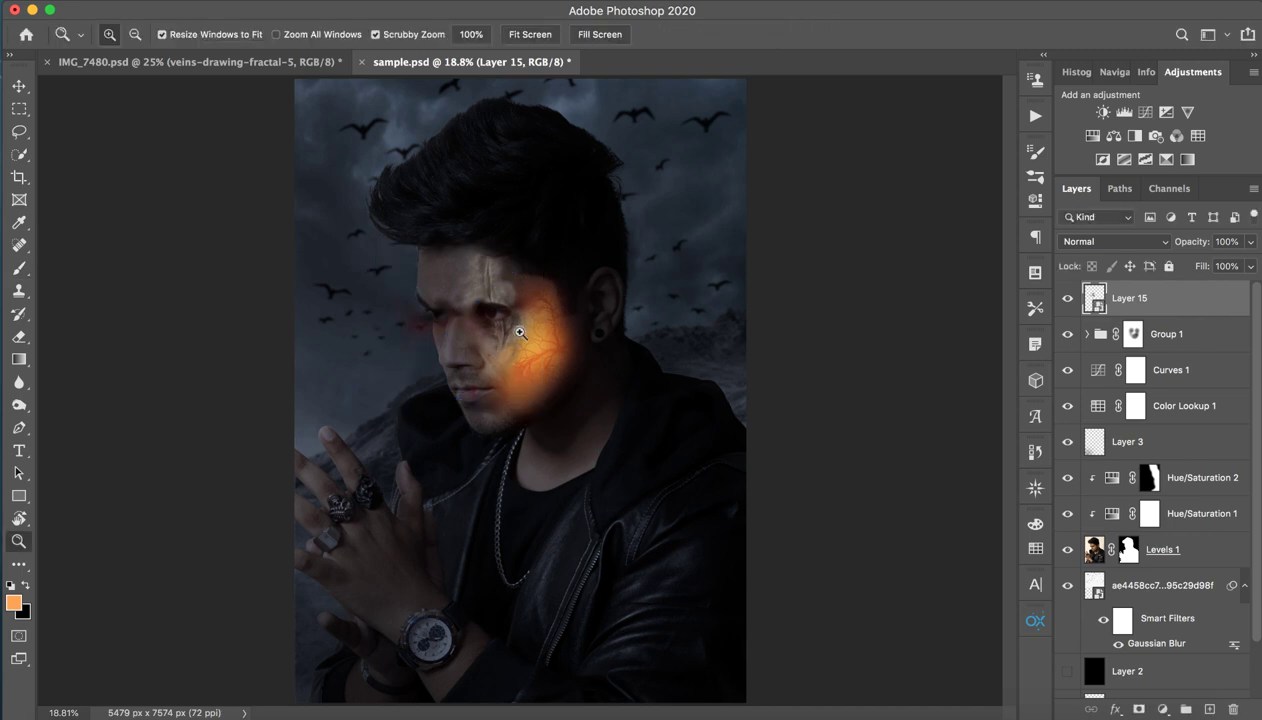
pyautogui.moveTo(540, 312)
pyautogui.mouseDown()
pyautogui.moveTo(620, 305)
pyautogui.moveTo(676, 273)
pyautogui.mouseUp()
pyautogui.press('b')
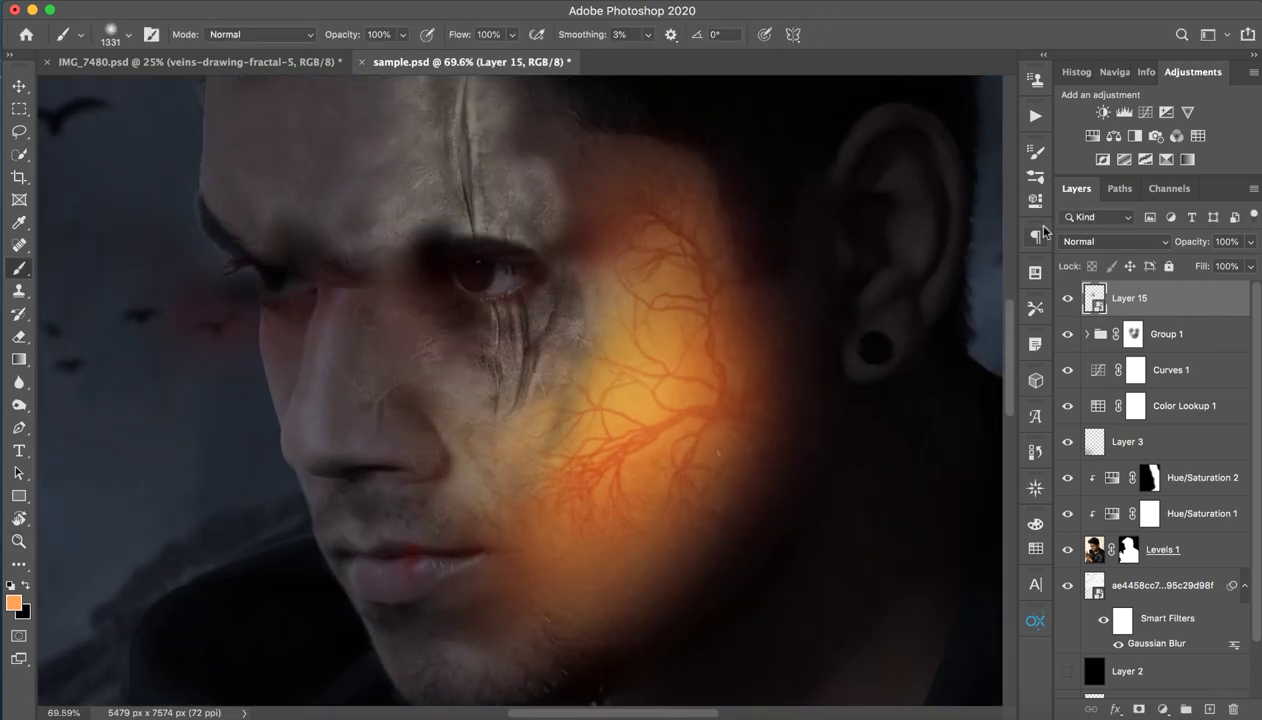
pyautogui.click(1088, 238)
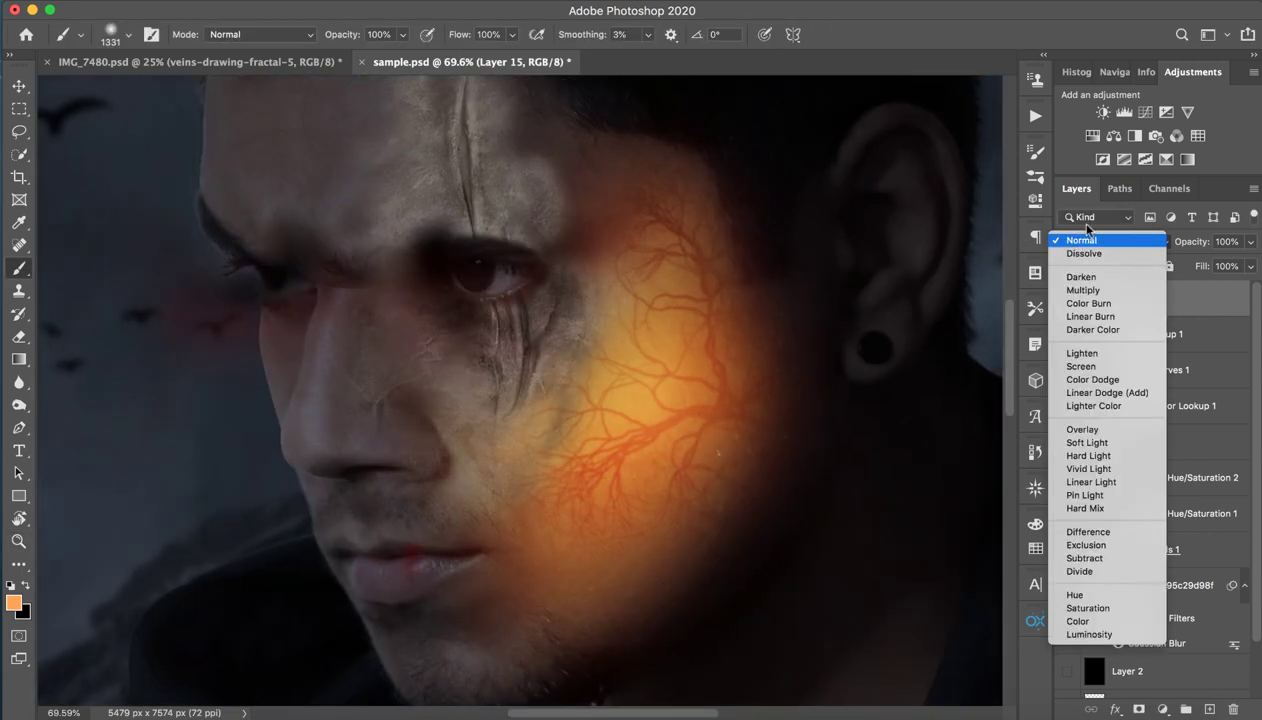
pyautogui.click(1084, 430)
pyautogui.press('z')
pyautogui.moveTo(602, 333)
pyautogui.mouseDown()
pyautogui.moveTo(498, 352)
pyautogui.moveTo(620, 333)
pyautogui.mouseUp()
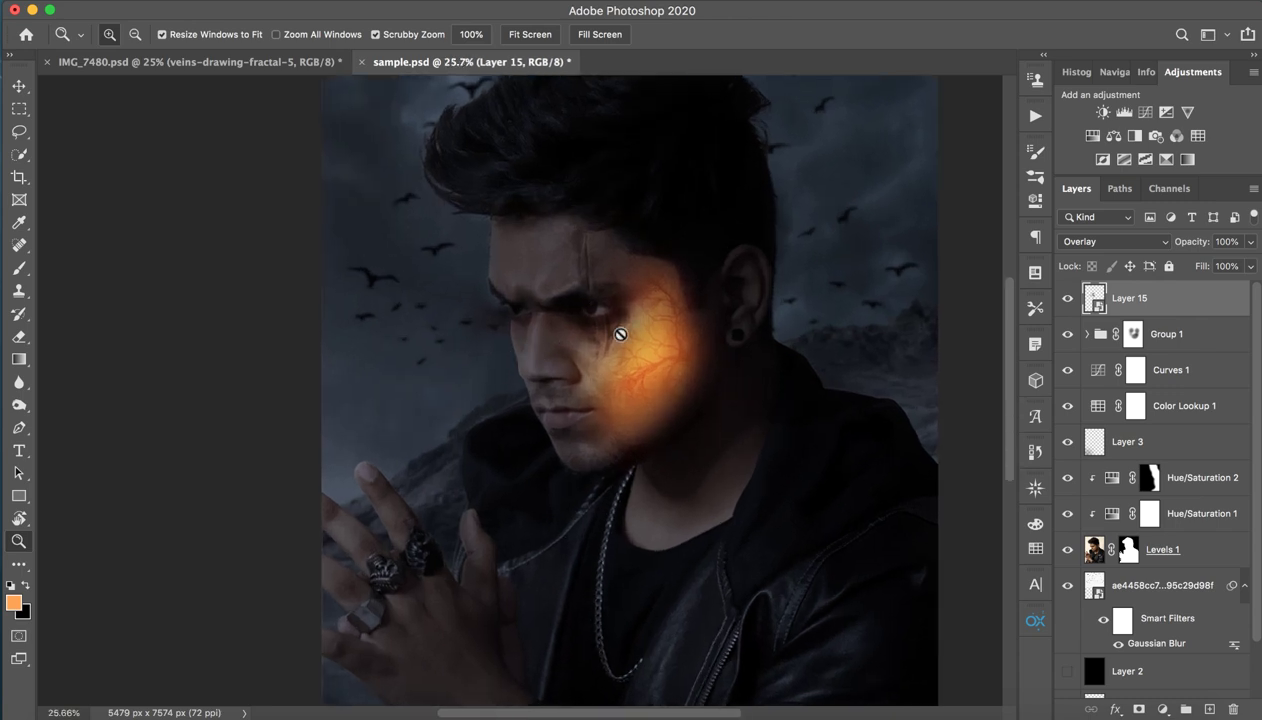
pyautogui.press('b')
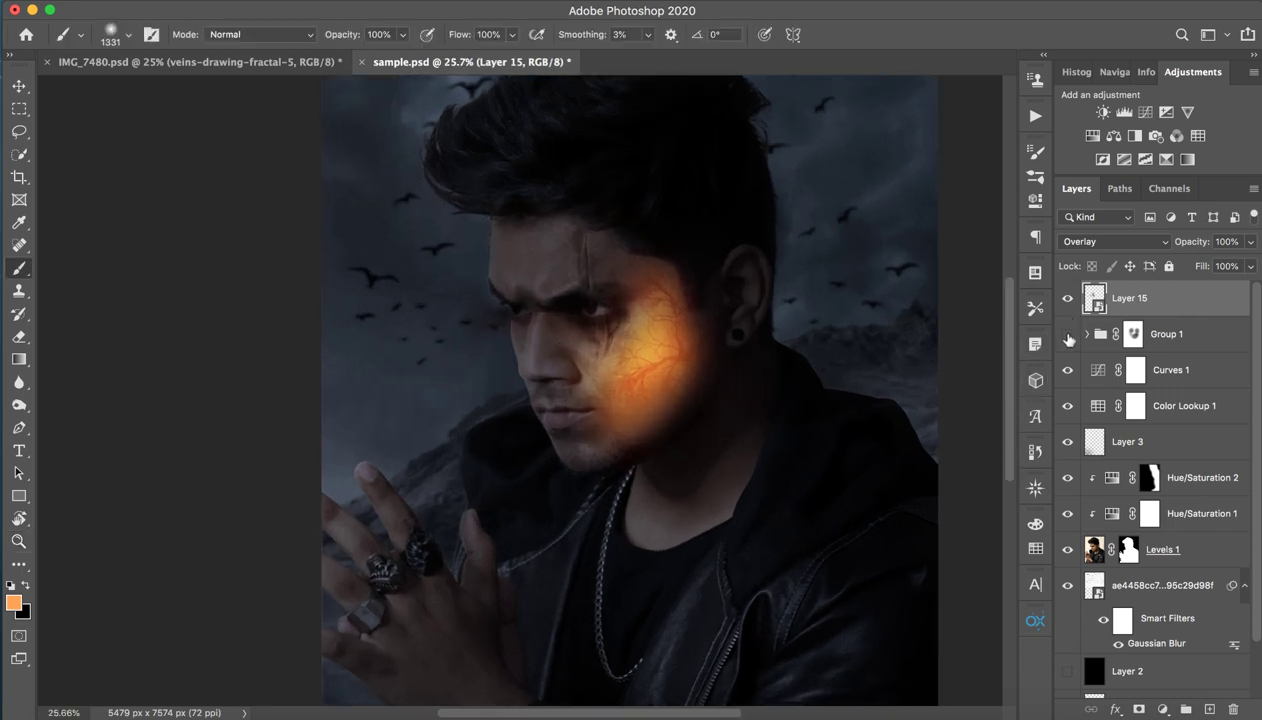
pyautogui.press('z')
pyautogui.moveTo(749, 335)
pyautogui.mouseDown()
pyautogui.moveTo(811, 318)
pyautogui.moveTo(769, 327)
pyautogui.moveTo(772, 338)
pyautogui.mouseUp()
pyautogui.press('b')
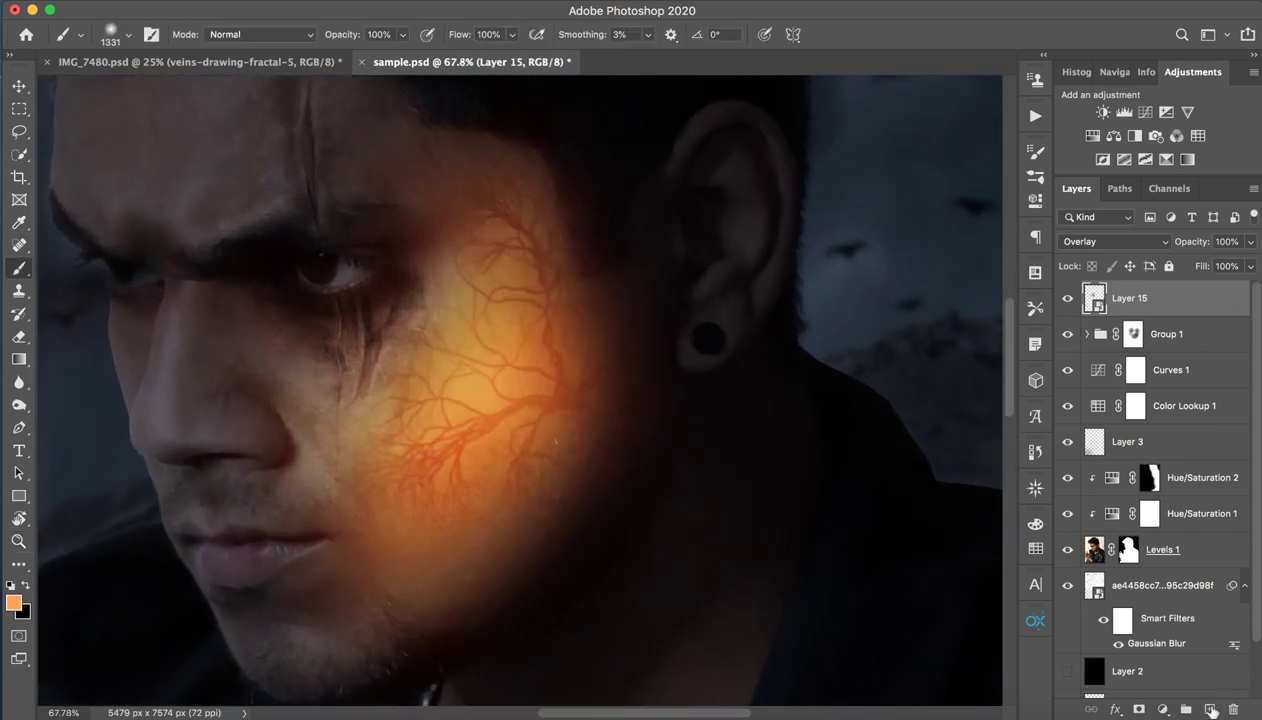
# Add Layer 16 with green paint, undoing a test stroke and shrinking the brush to ~146 px
pyautogui.click(1209, 709)
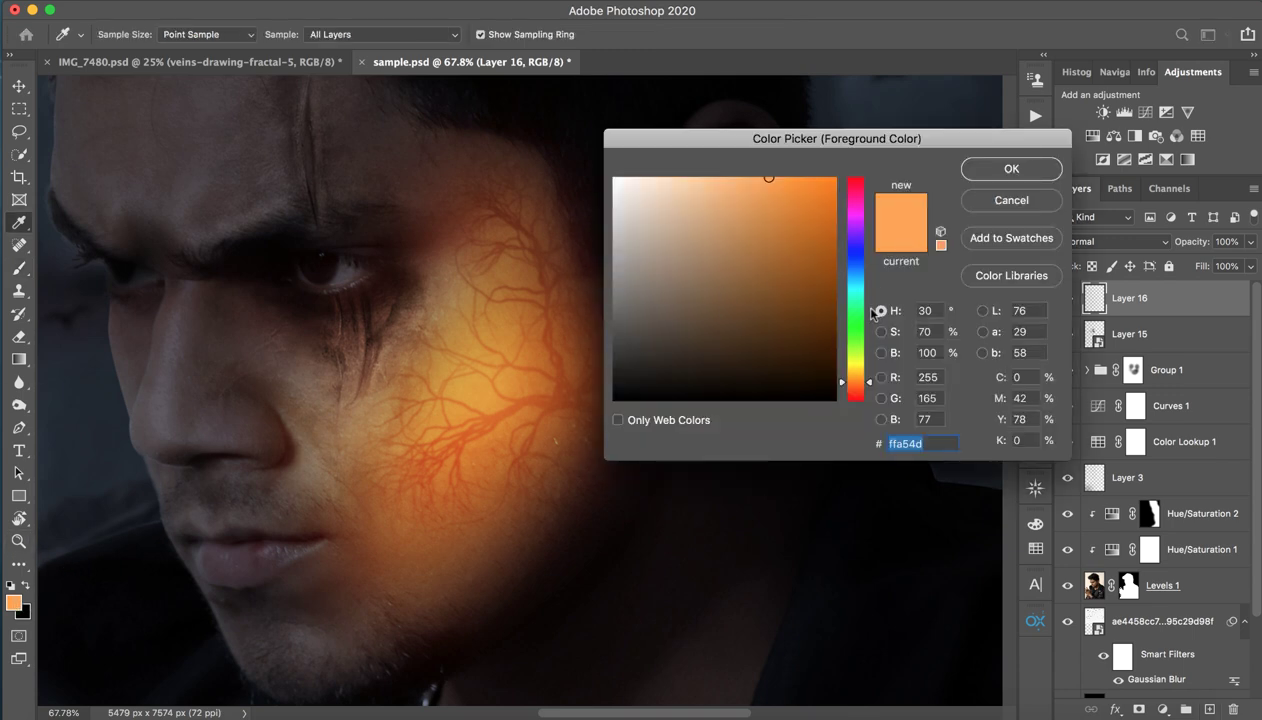
pyautogui.moveTo(873, 313); pyautogui.dragTo(854, 344)
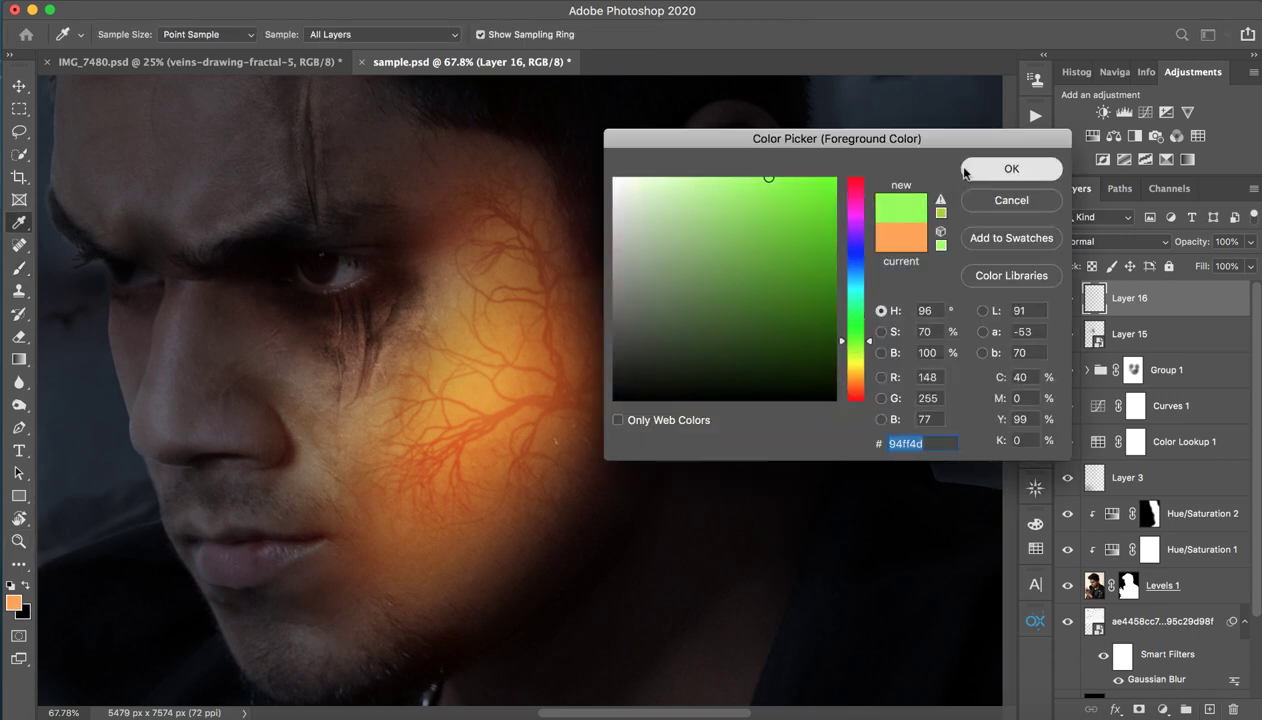
pyautogui.click(1011, 169)
pyautogui.moveTo(606, 305); pyautogui.dragTo(716, 297)
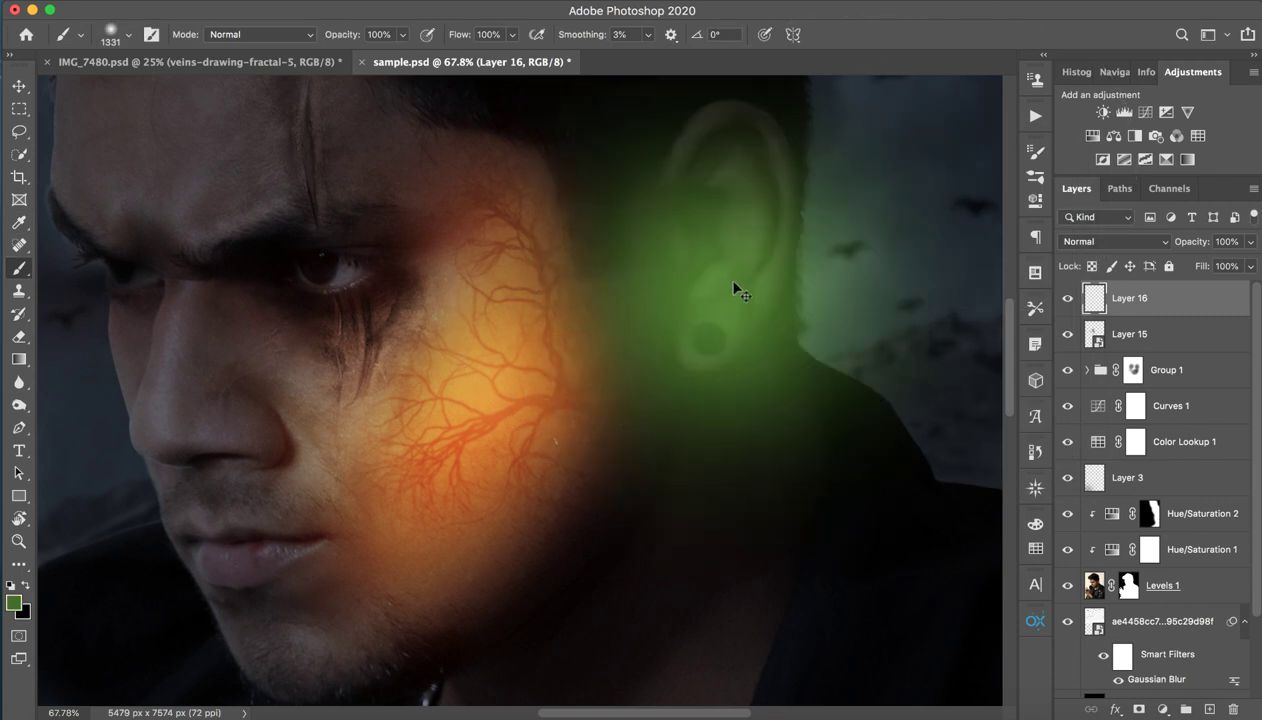
pyautogui.hotkey('ctrl', 'z')
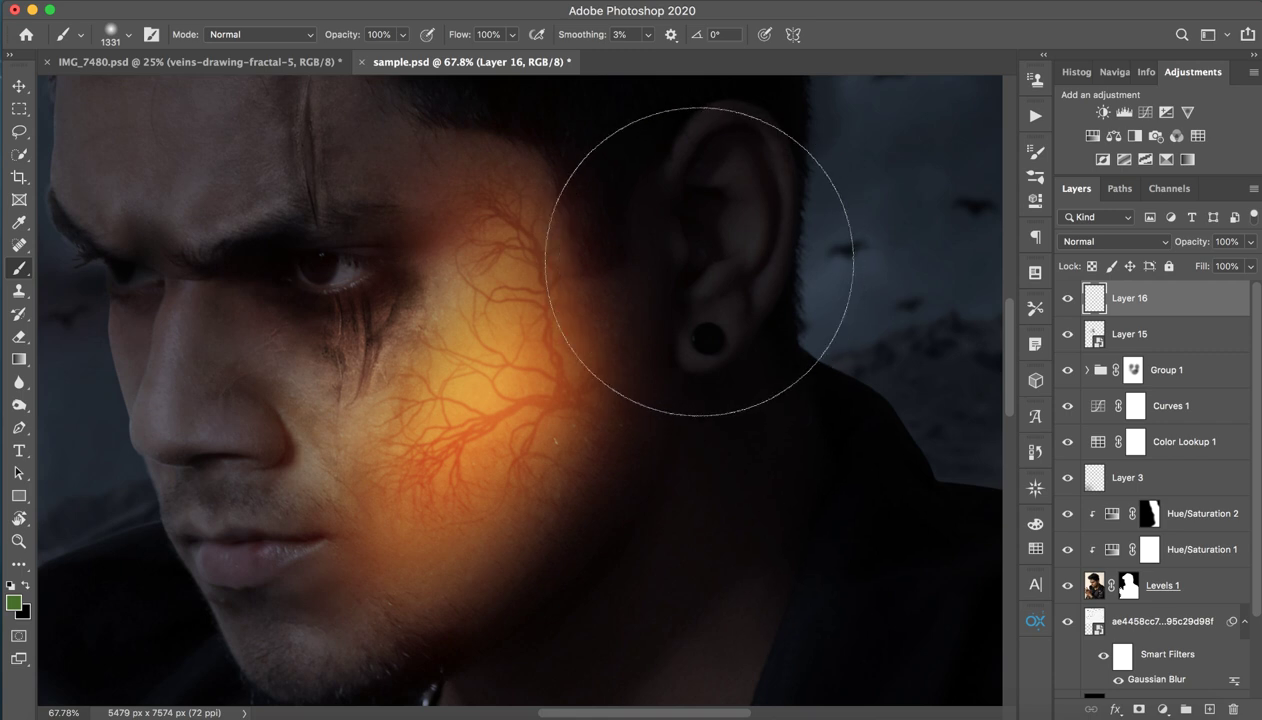
pyautogui.moveTo(714, 267); pyautogui.dragTo(322, 334)
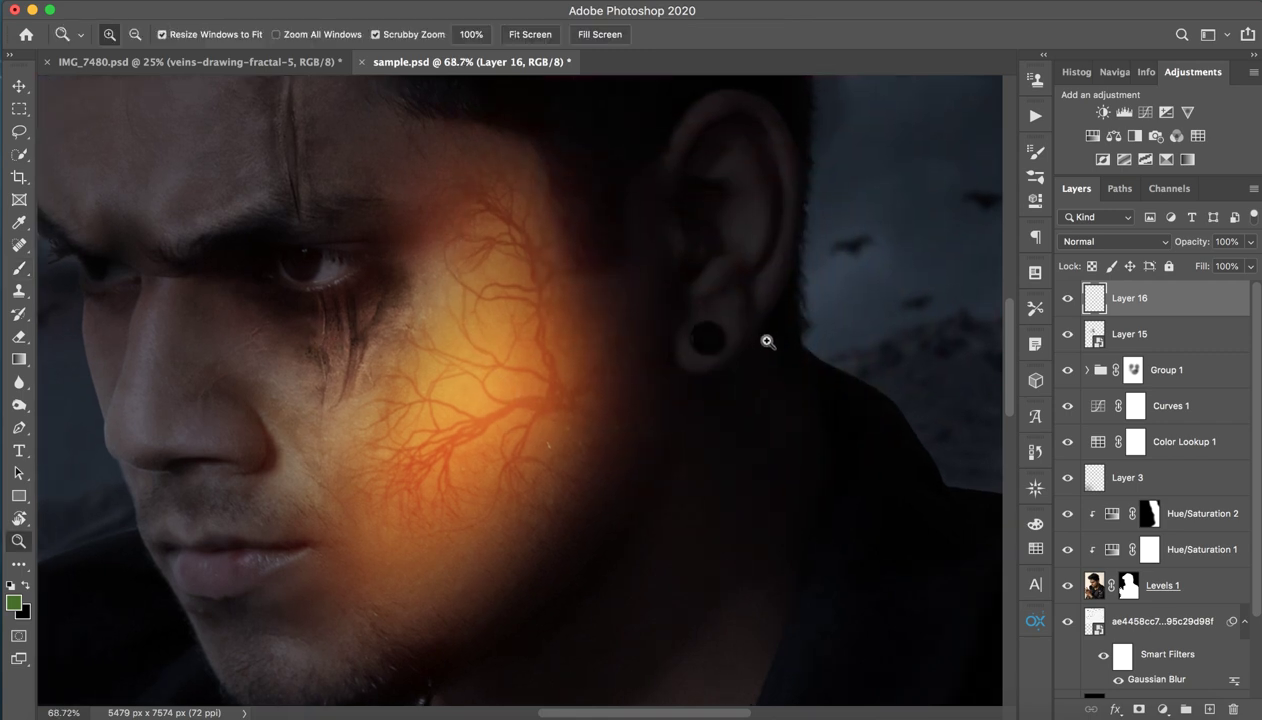
# Hand-paint green 'TE' lettering on the earring with a small Soft Round pressure brush
pyautogui.moveTo(740, 345); pyautogui.dragTo(828, 332)
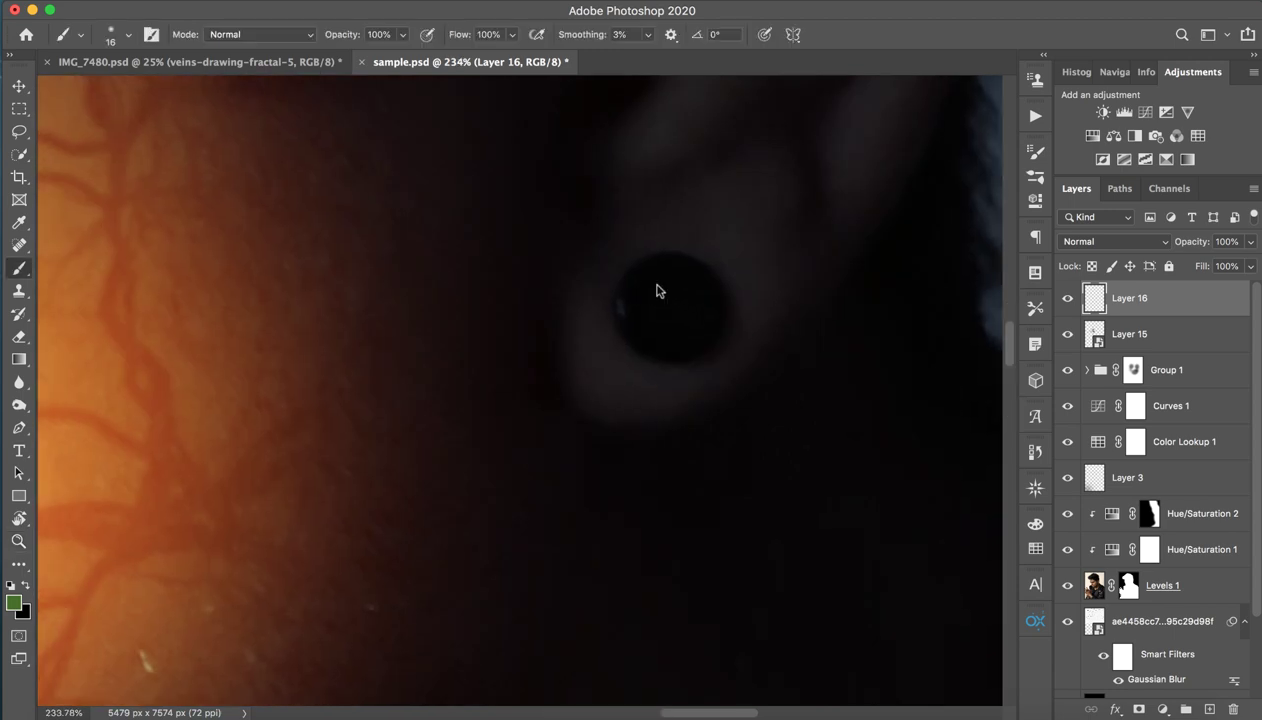
pyautogui.moveTo(656, 290); pyautogui.dragTo(659, 283)
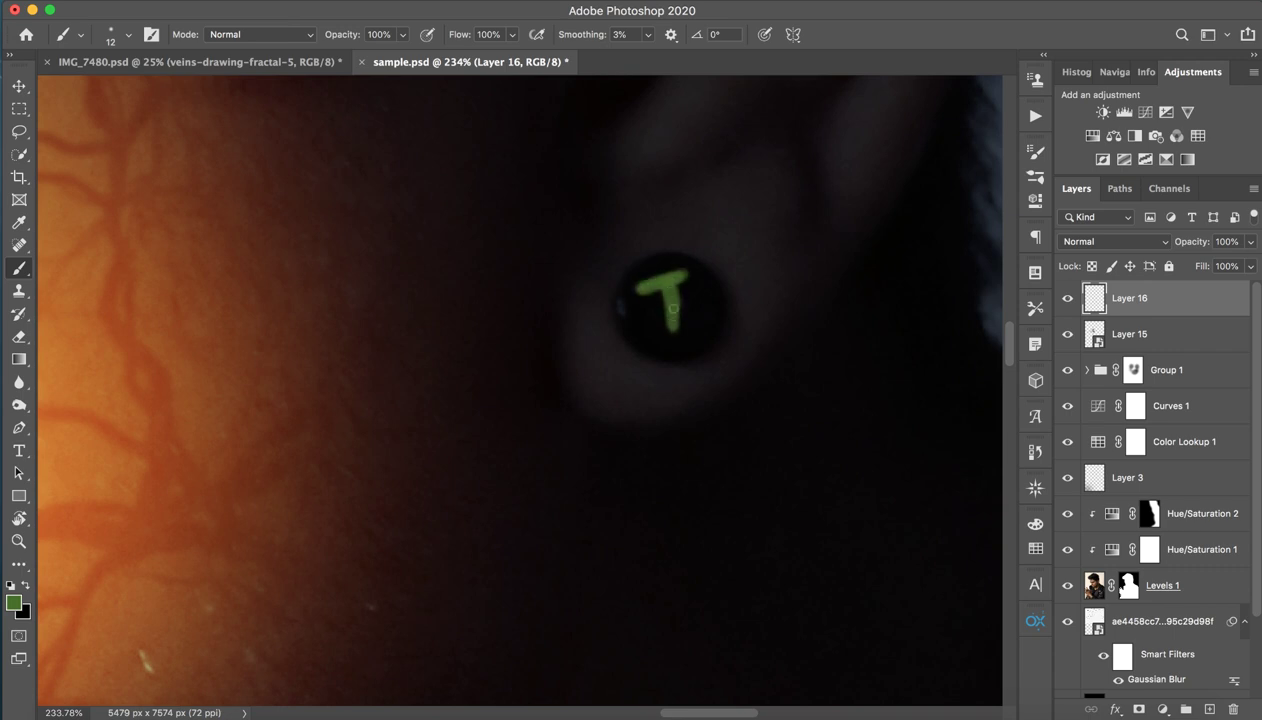
pyautogui.hotkey('ctrl', 'z')
pyautogui.hotkey('ctrl', 'z')
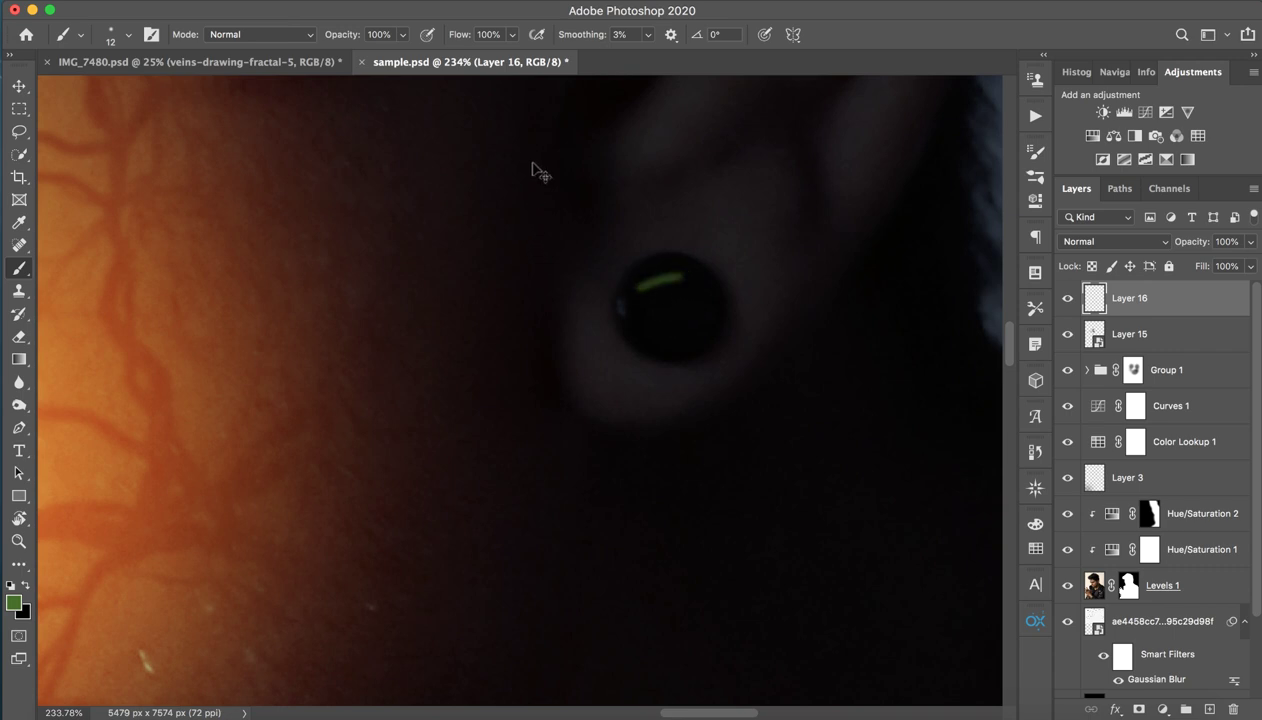
pyautogui.hotkey('ctrl', 'z')
pyautogui.moveTo(681, 279); pyautogui.dragTo(680, 282)
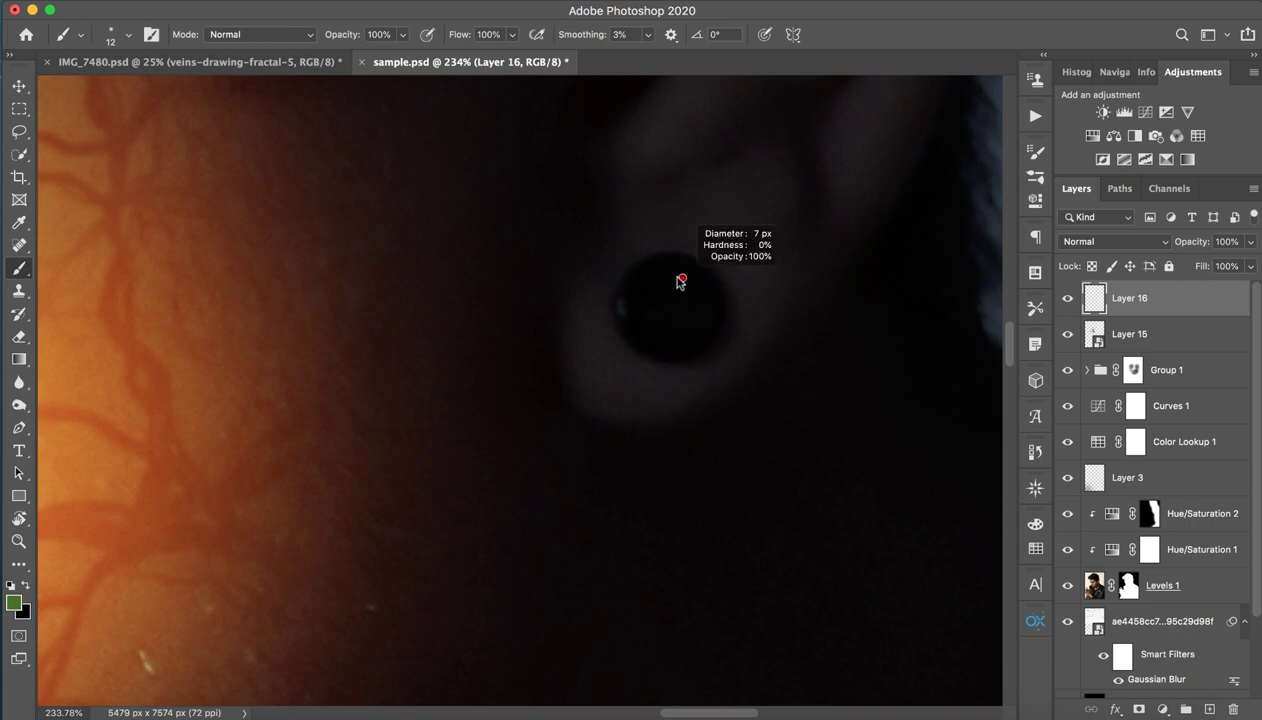
pyautogui.click(129, 36)
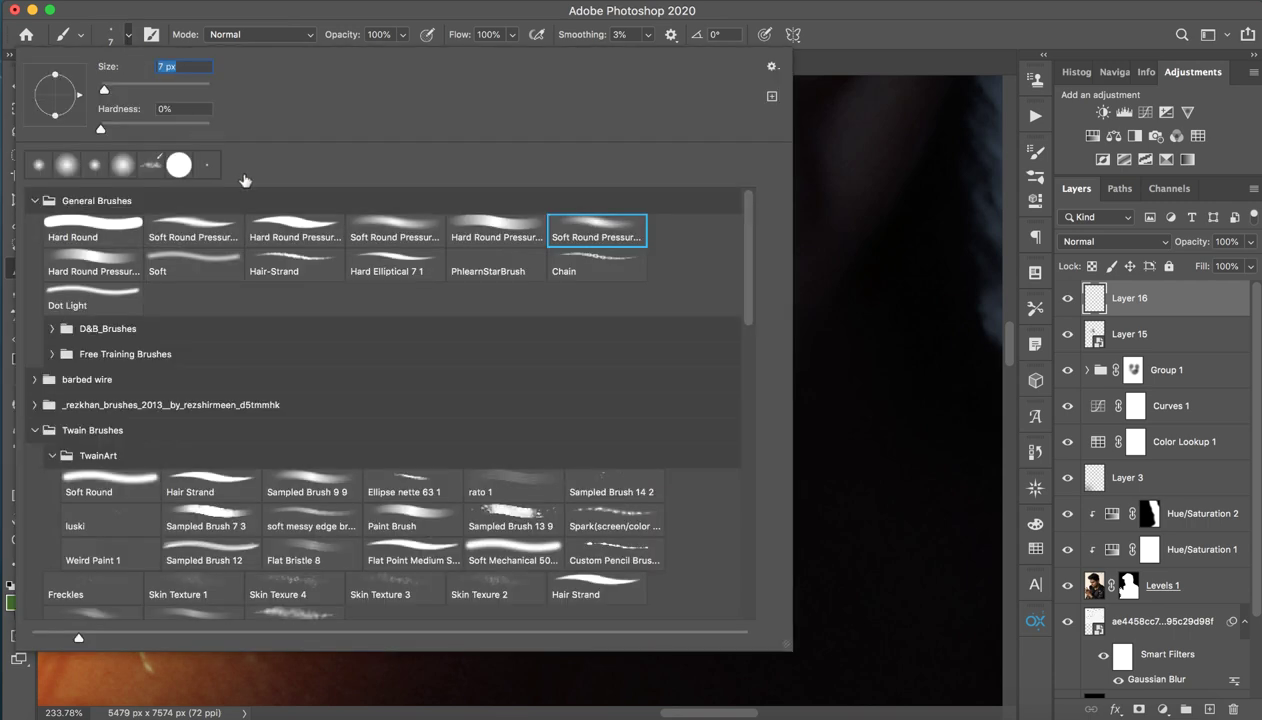
pyautogui.click(379, 222)
pyautogui.click(486, 9)
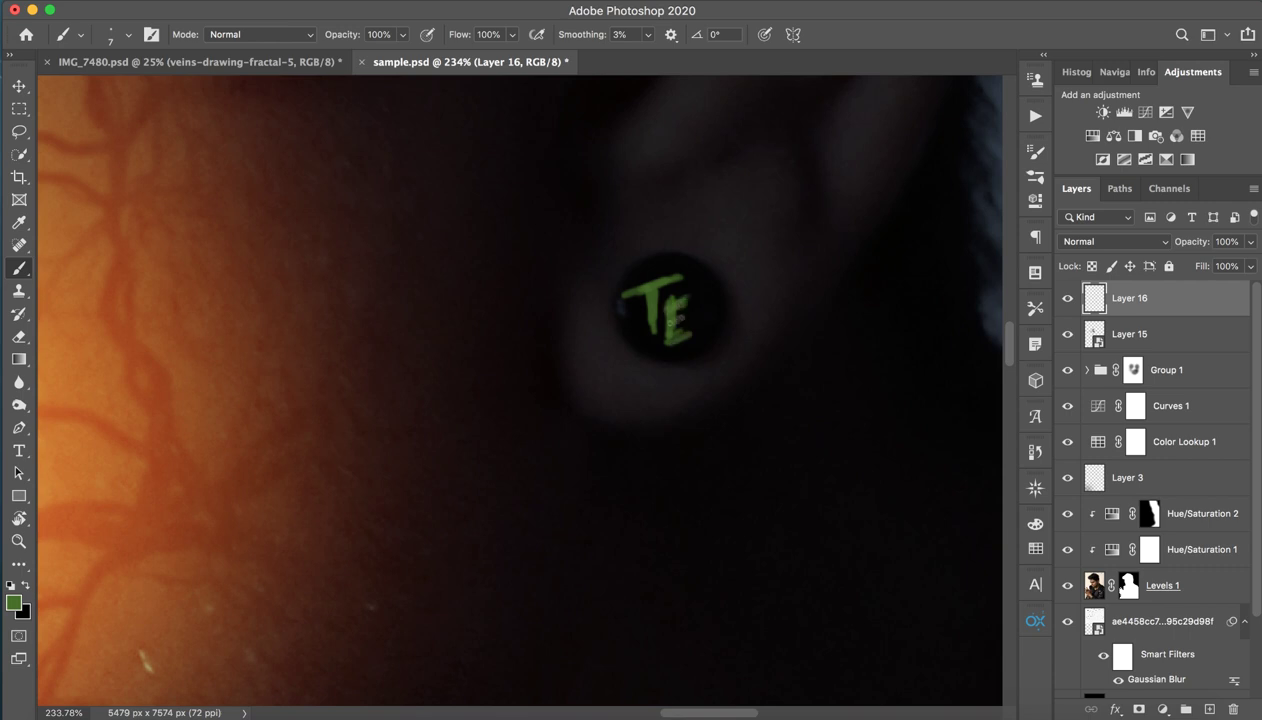
pyautogui.press('z')
pyautogui.moveTo(741, 273); pyautogui.dragTo(665, 301)
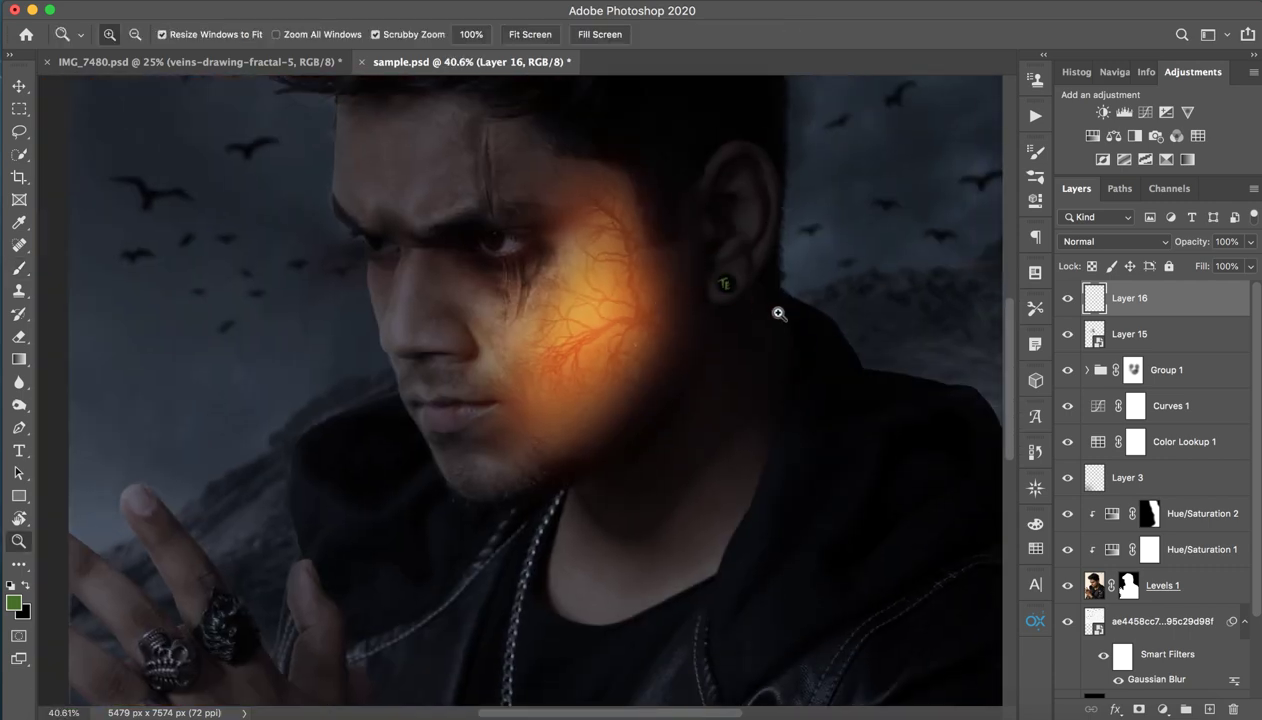
pyautogui.moveTo(779, 314); pyautogui.dragTo(738, 324)
# Zoom in close on the hand and its square and skull rings
pyautogui.press('b')
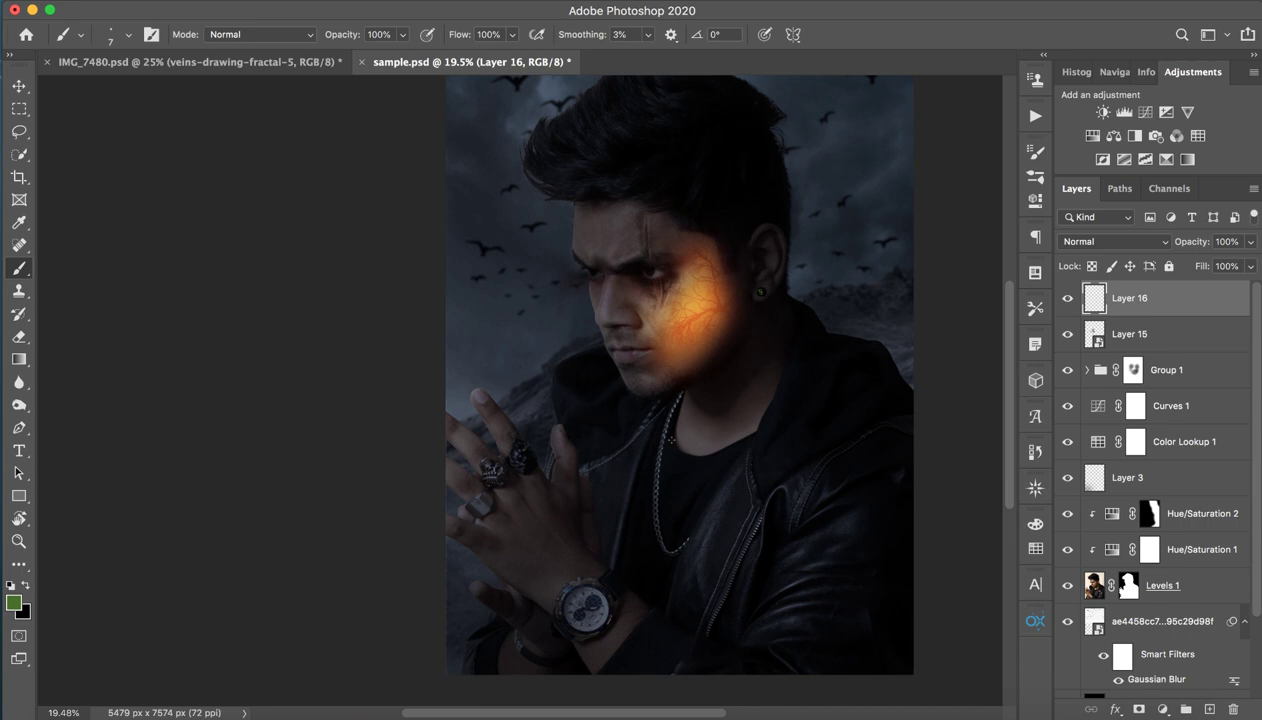
pyautogui.press('z')
pyautogui.moveTo(496, 527); pyautogui.dragTo(496, 501)
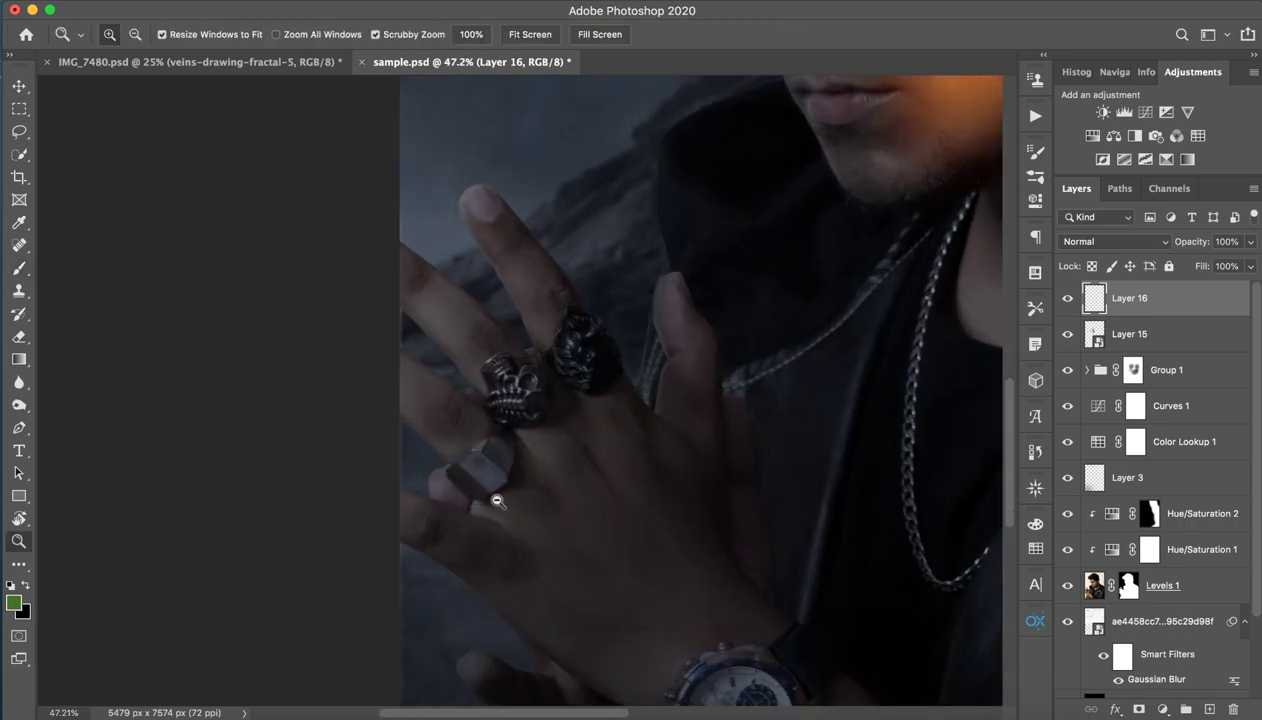
pyautogui.press('b')
pyautogui.moveTo(575, 420); pyautogui.dragTo(535, 235)
pyautogui.press('z')
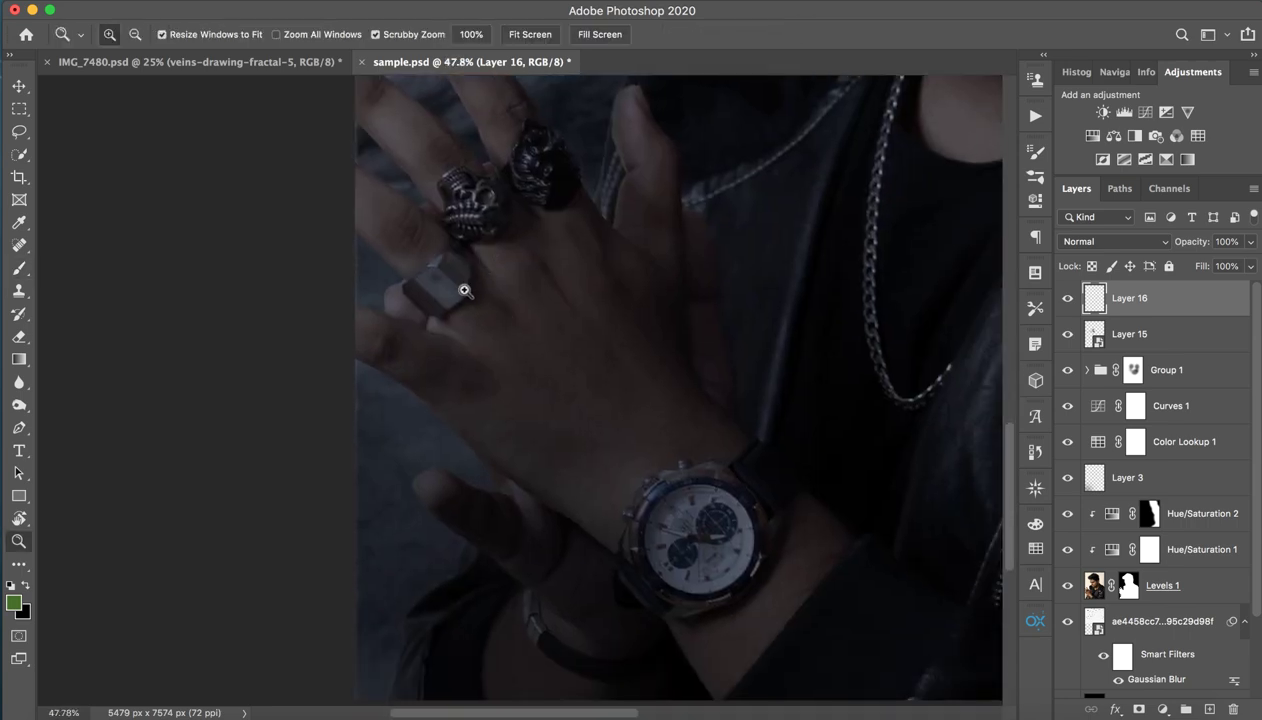
pyautogui.moveTo(462, 290)
pyautogui.mouseDown()
pyautogui.moveTo(497, 281)
pyautogui.moveTo(493, 237)
pyautogui.mouseUp()
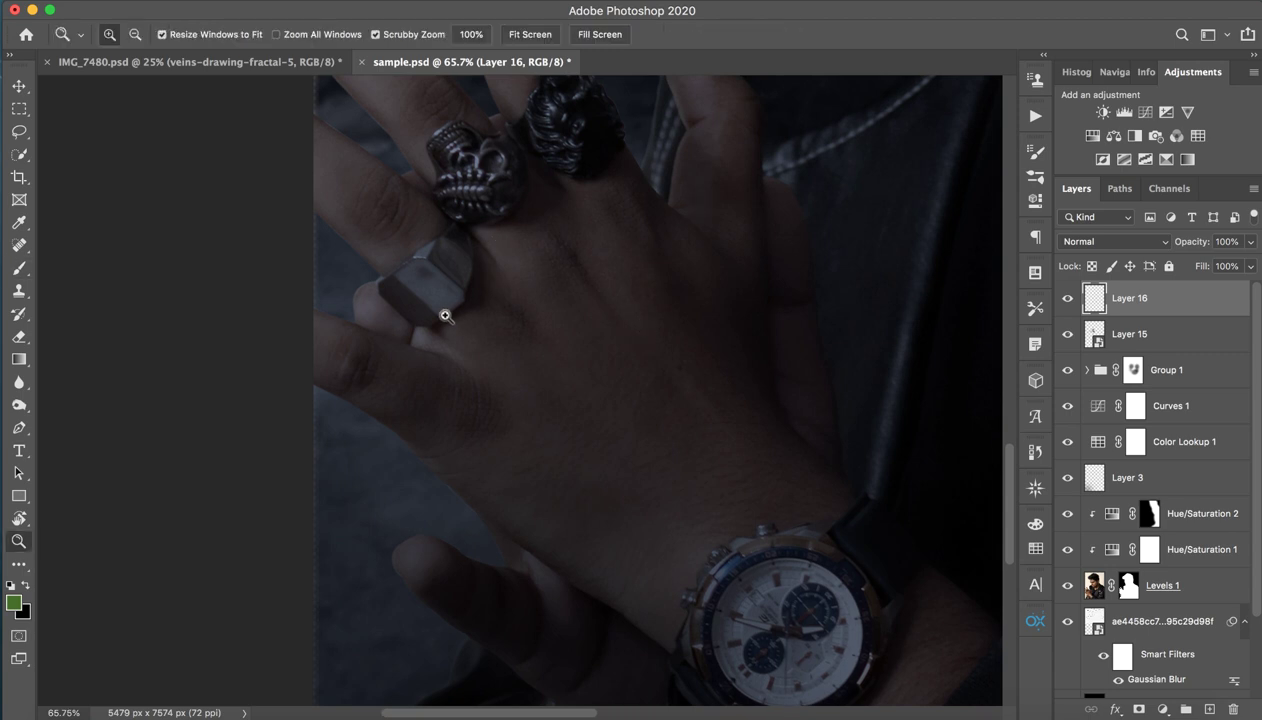
pyautogui.moveTo(446, 316); pyautogui.dragTo(490, 301)
pyautogui.press('b')
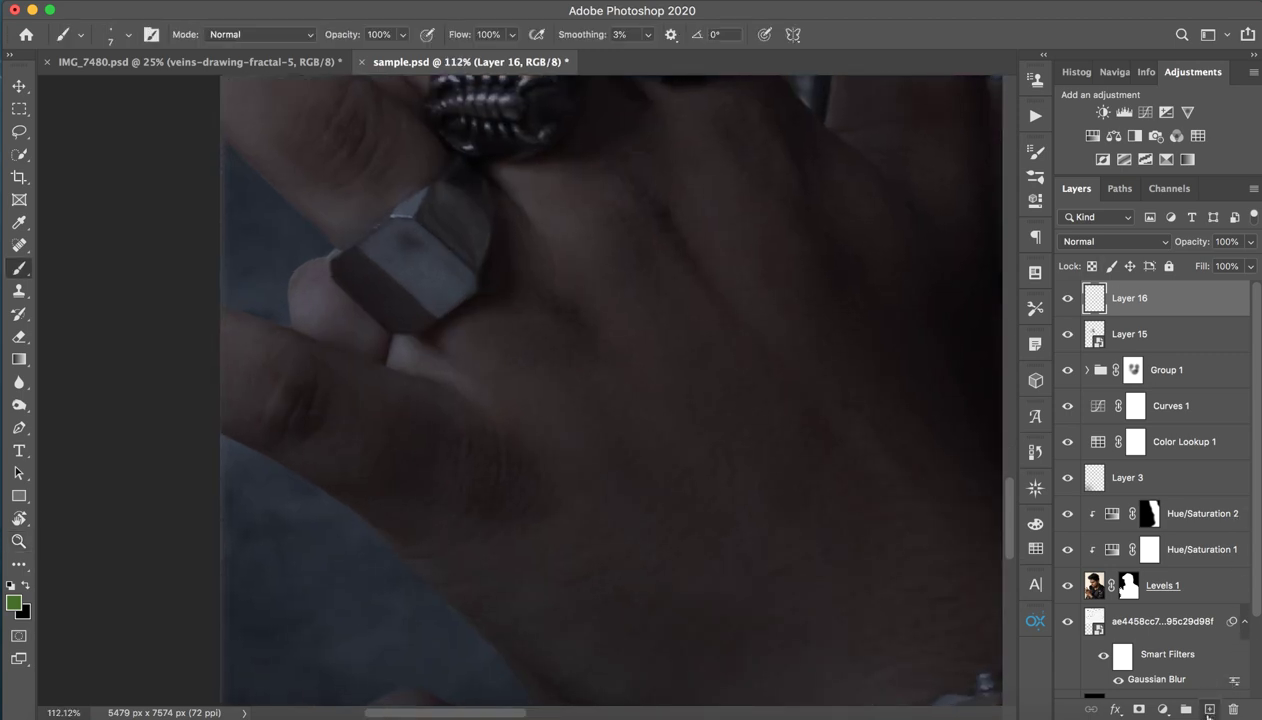
# Add Layer 17 and set the paint colour to bright orange #ffba42
pyautogui.click(1209, 709)
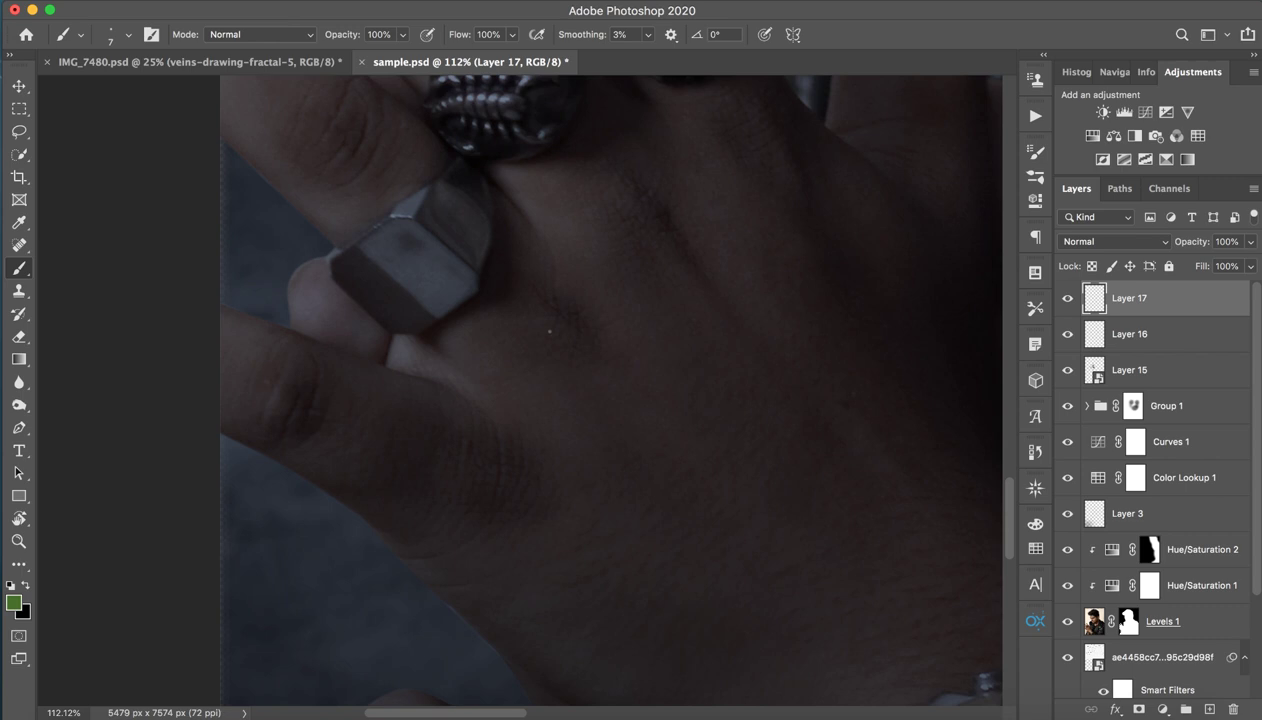
pyautogui.moveTo(487, 312); pyautogui.dragTo(503, 306)
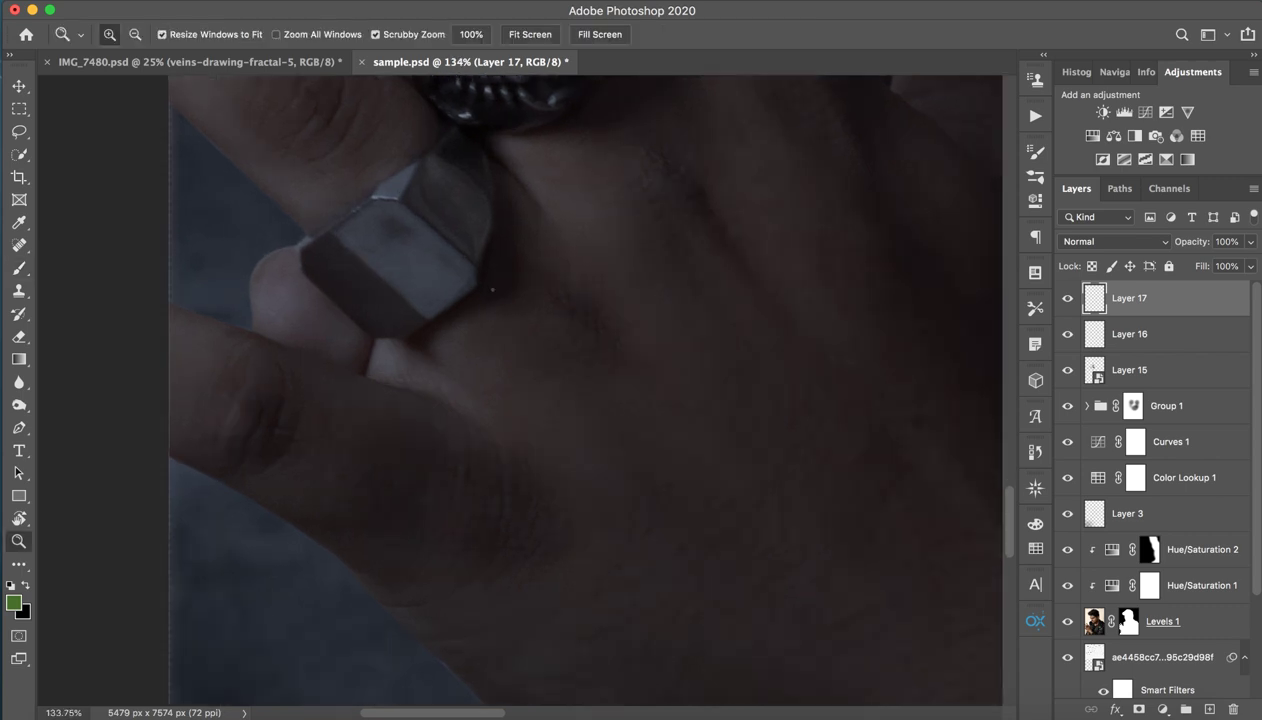
pyautogui.click(14, 601)
pyautogui.moveTo(860, 354); pyautogui.dragTo(866, 381)
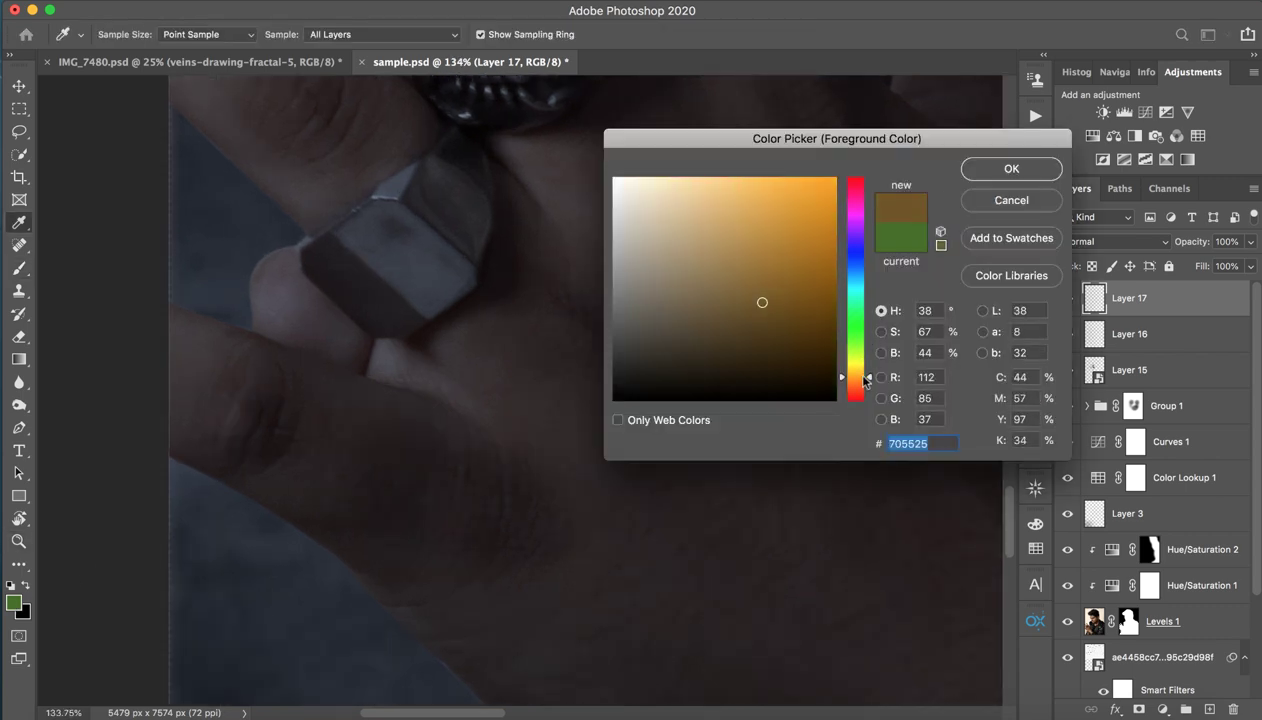
pyautogui.moveTo(762, 302); pyautogui.dragTo(778, 147)
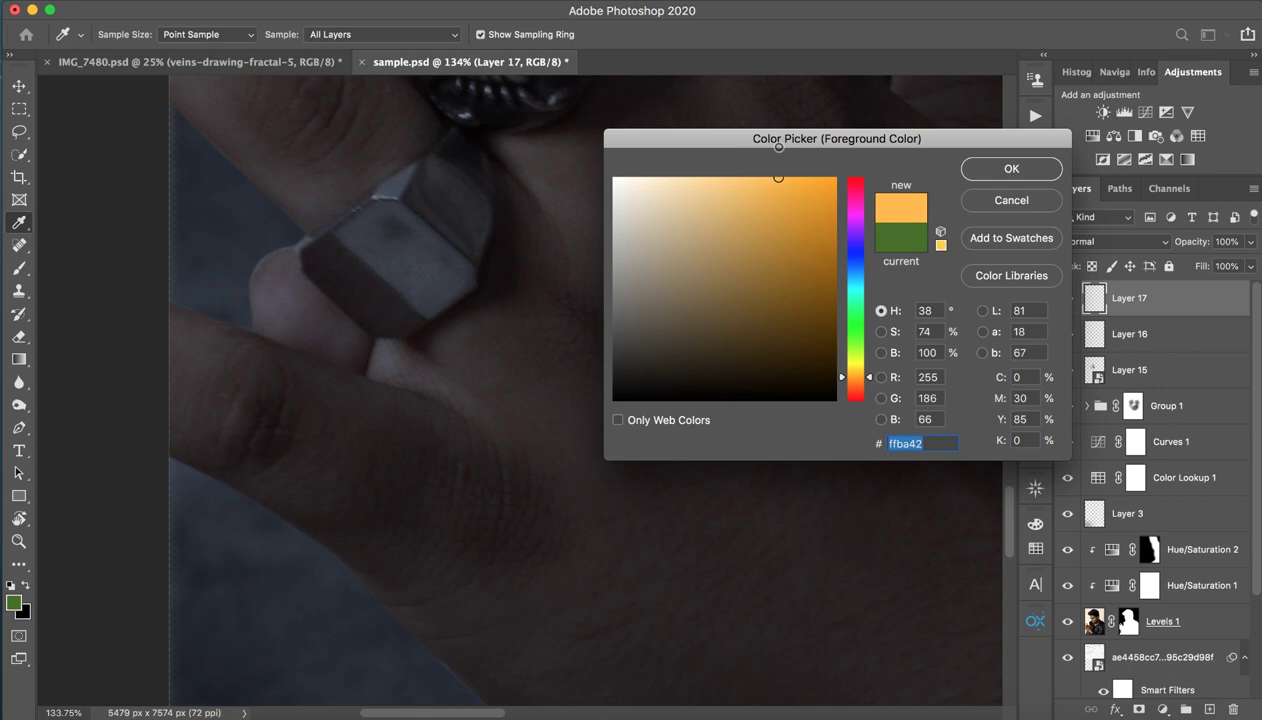
pyautogui.click(1043, 165)
# Trace thin orange outlines along the square ring and skull ring edges
pyautogui.keyDown('ctrl'); pyautogui.keyDown('alt'); pyautogui.click(458, 299); pyautogui.keyUp('alt'); pyautogui.keyUp('ctrl')
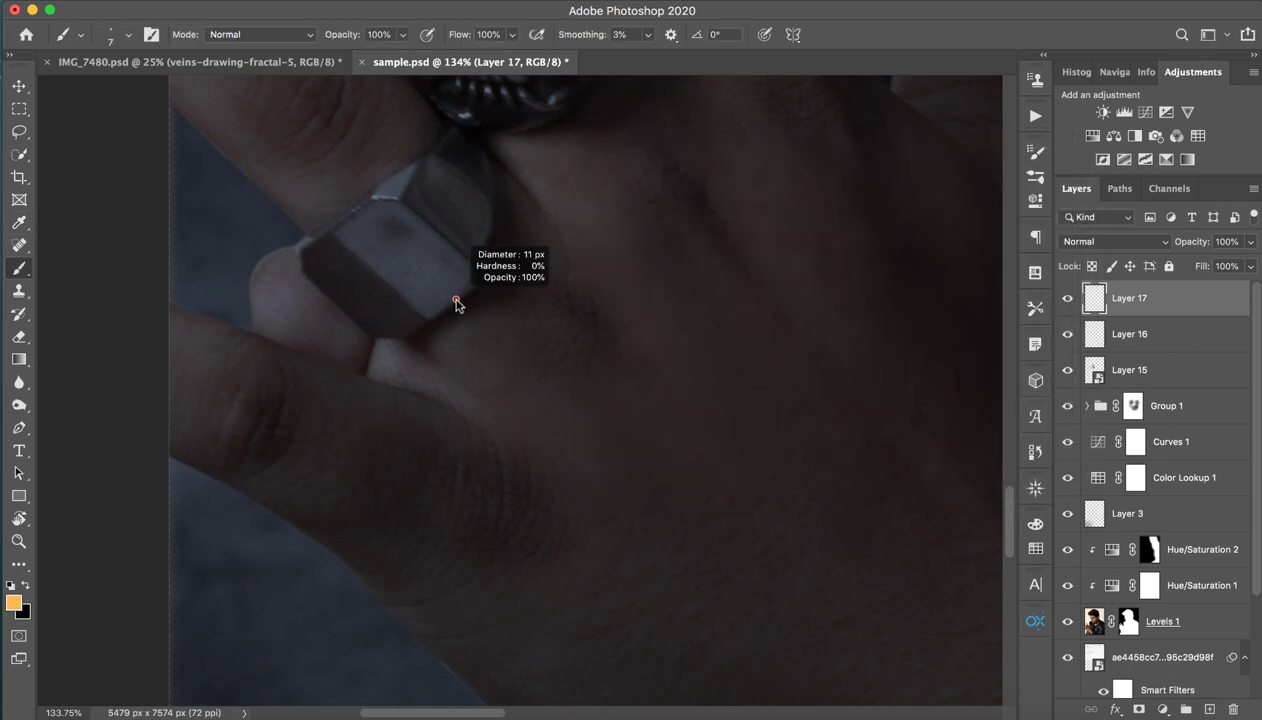
pyautogui.moveTo(400, 340); pyautogui.dragTo(478, 282)
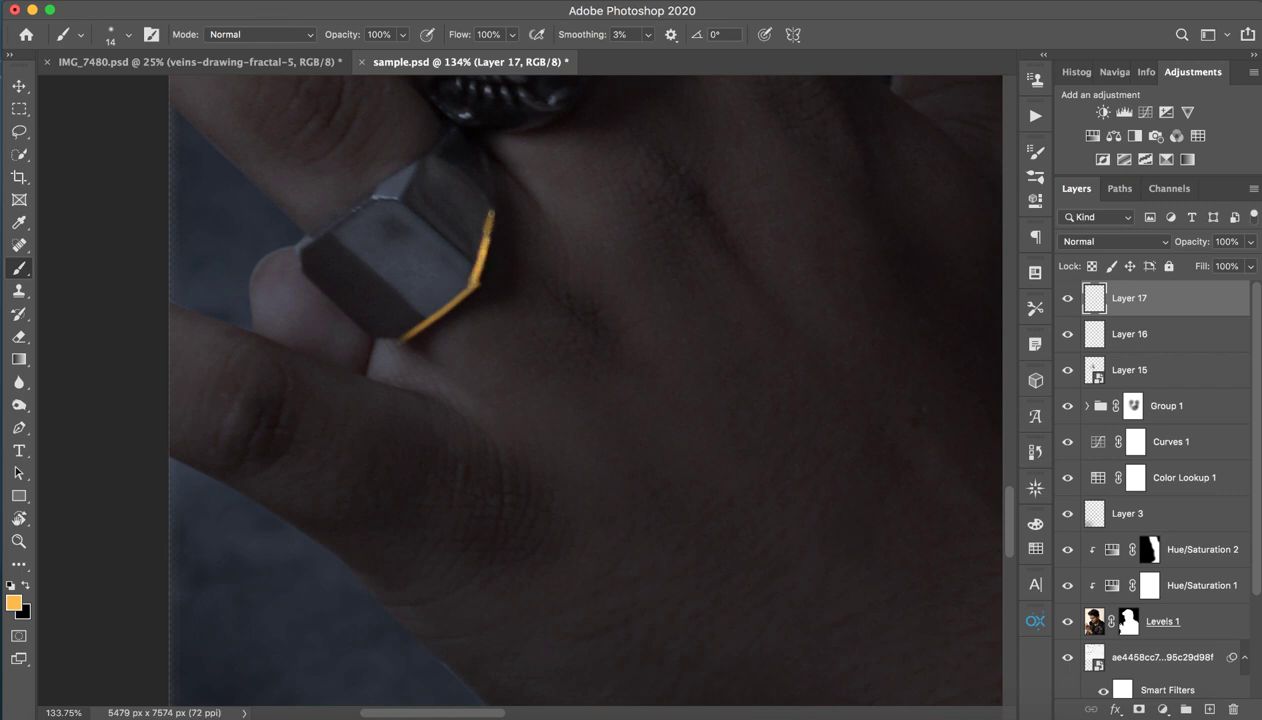
pyautogui.moveTo(500, 178)
pyautogui.mouseDown()
pyautogui.moveTo(445, 352)
pyautogui.moveTo(457, 344)
pyautogui.mouseUp()
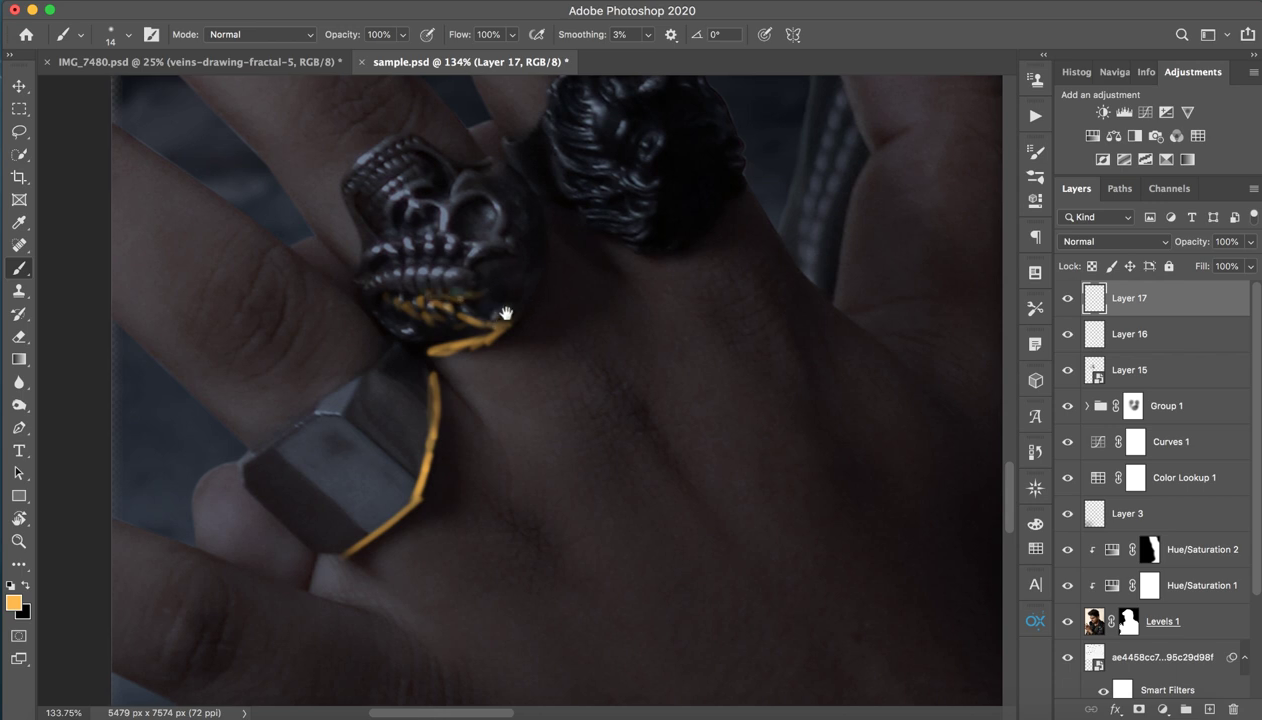
pyautogui.hscroll(-2, 533, 326)
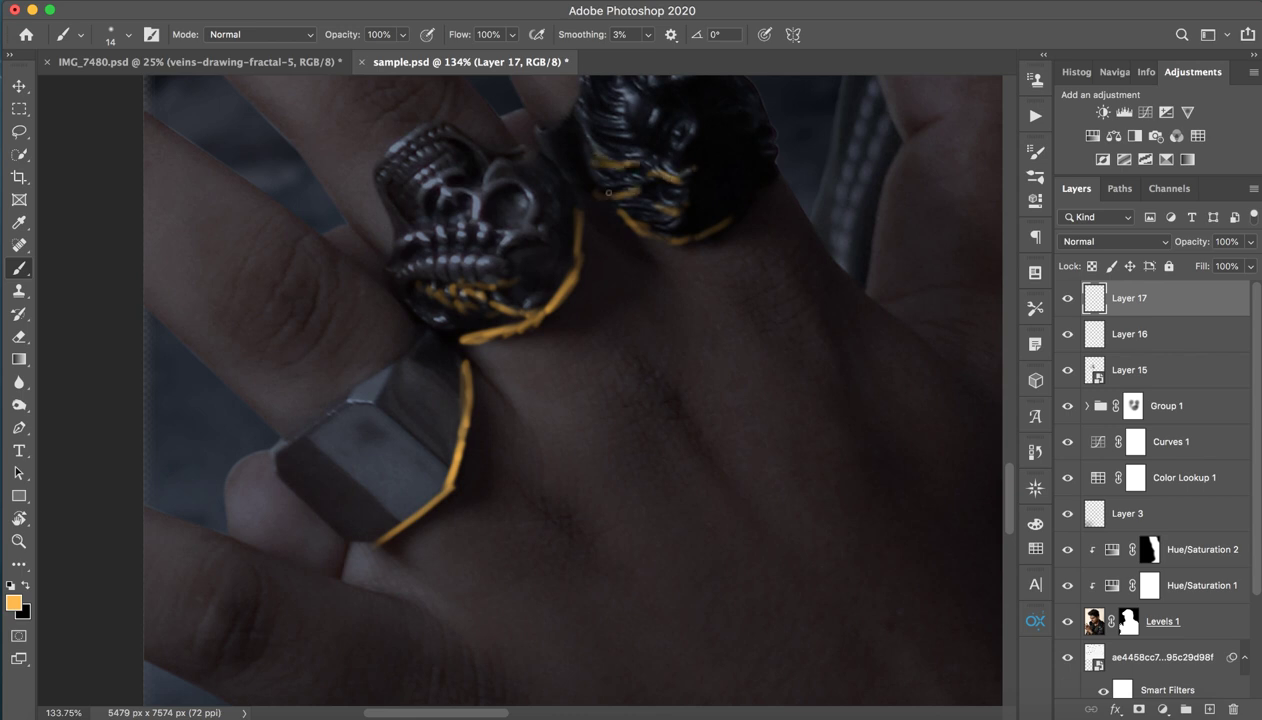
# Paint a short orange stroke down the wristwatch case's left edge
pyautogui.press('z')
pyautogui.scroll(-5, 594, 290)
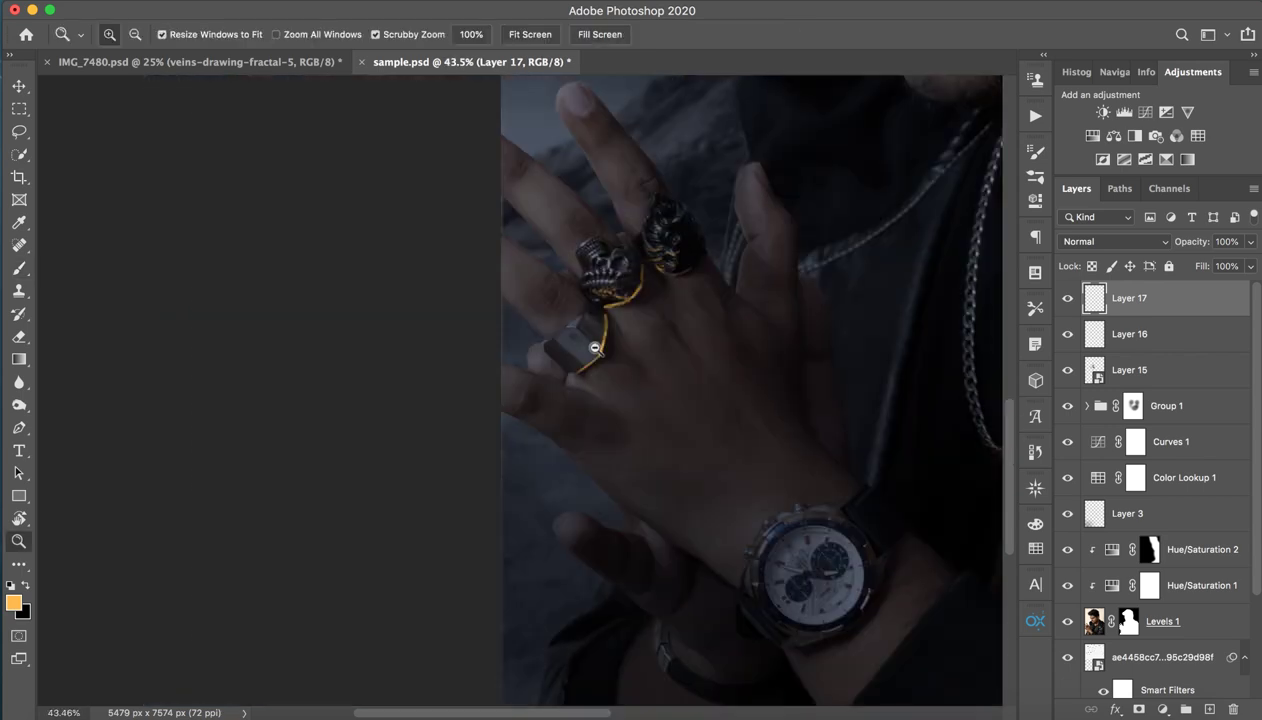
pyautogui.scroll(3, 831, 549)
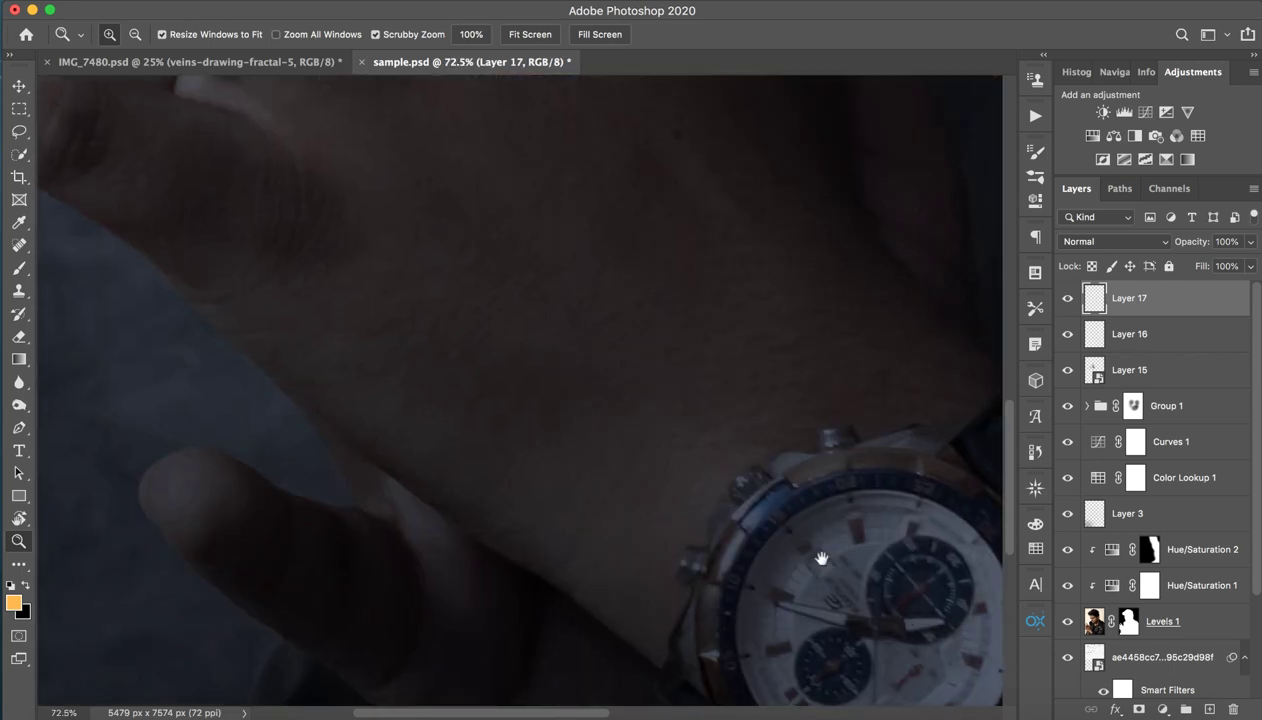
pyautogui.scroll(4, 820, 557)
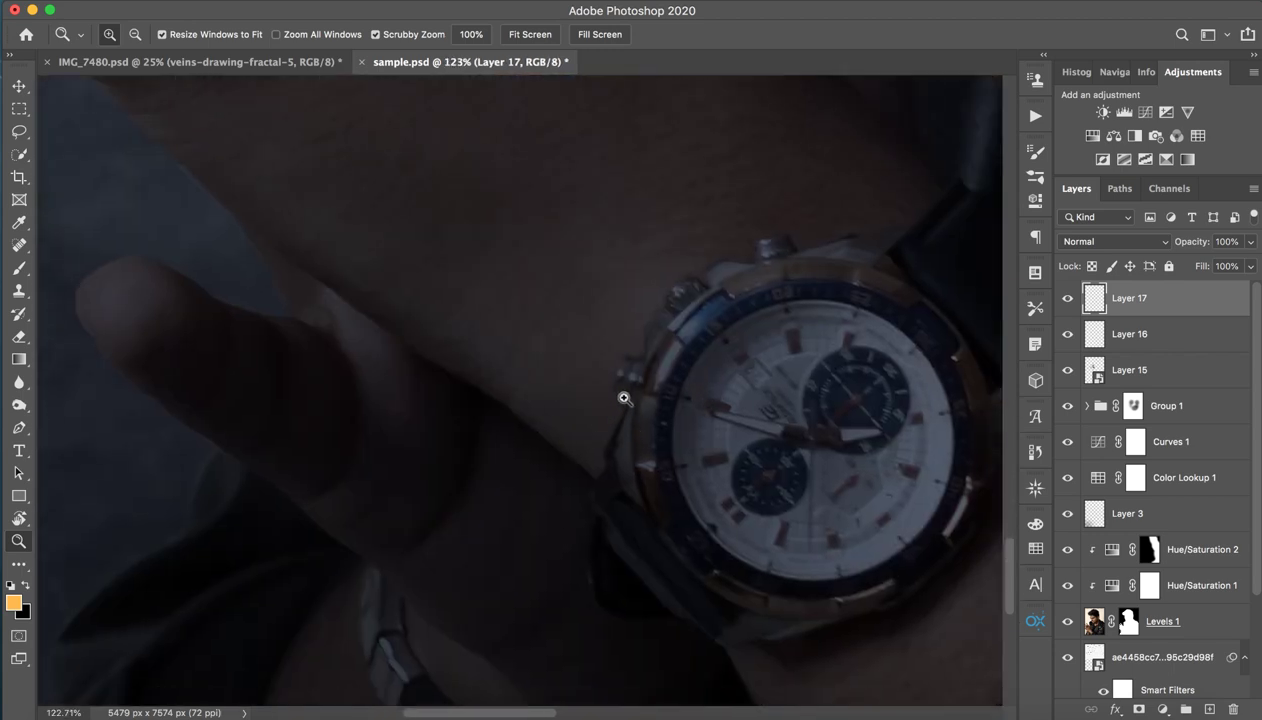
pyautogui.press('b')
pyautogui.moveTo(622, 420); pyautogui.dragTo(607, 456)
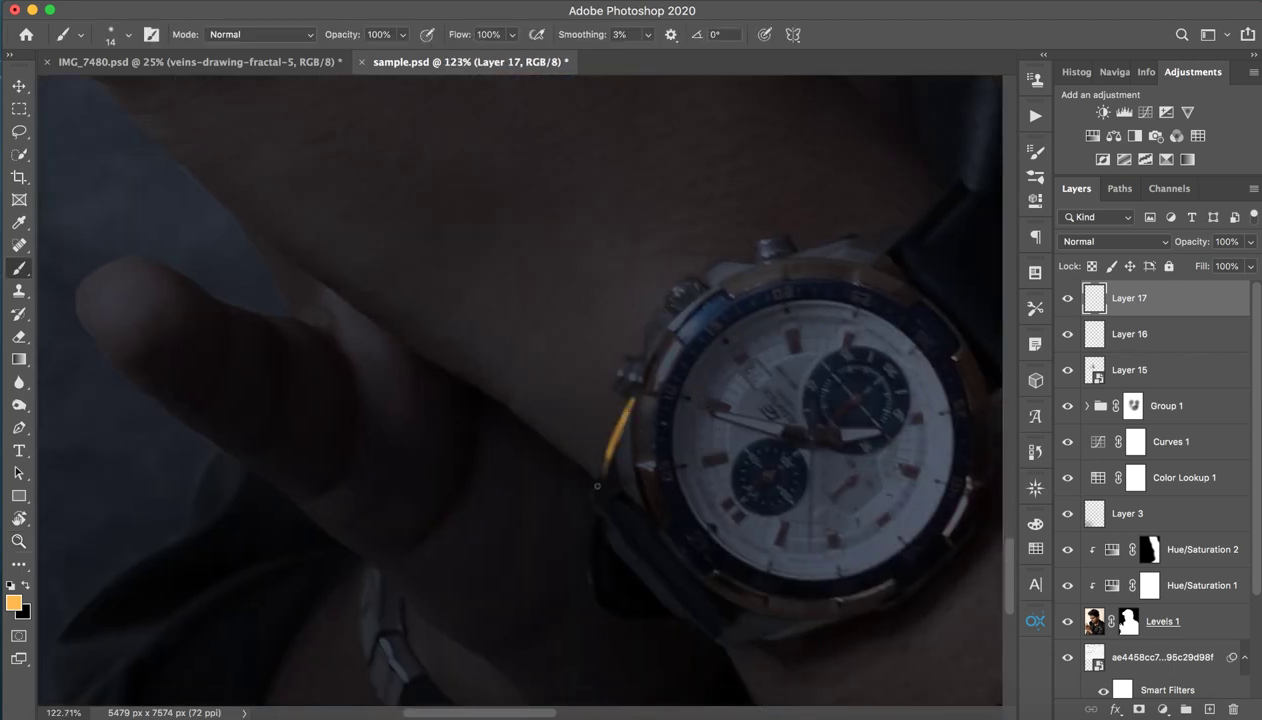
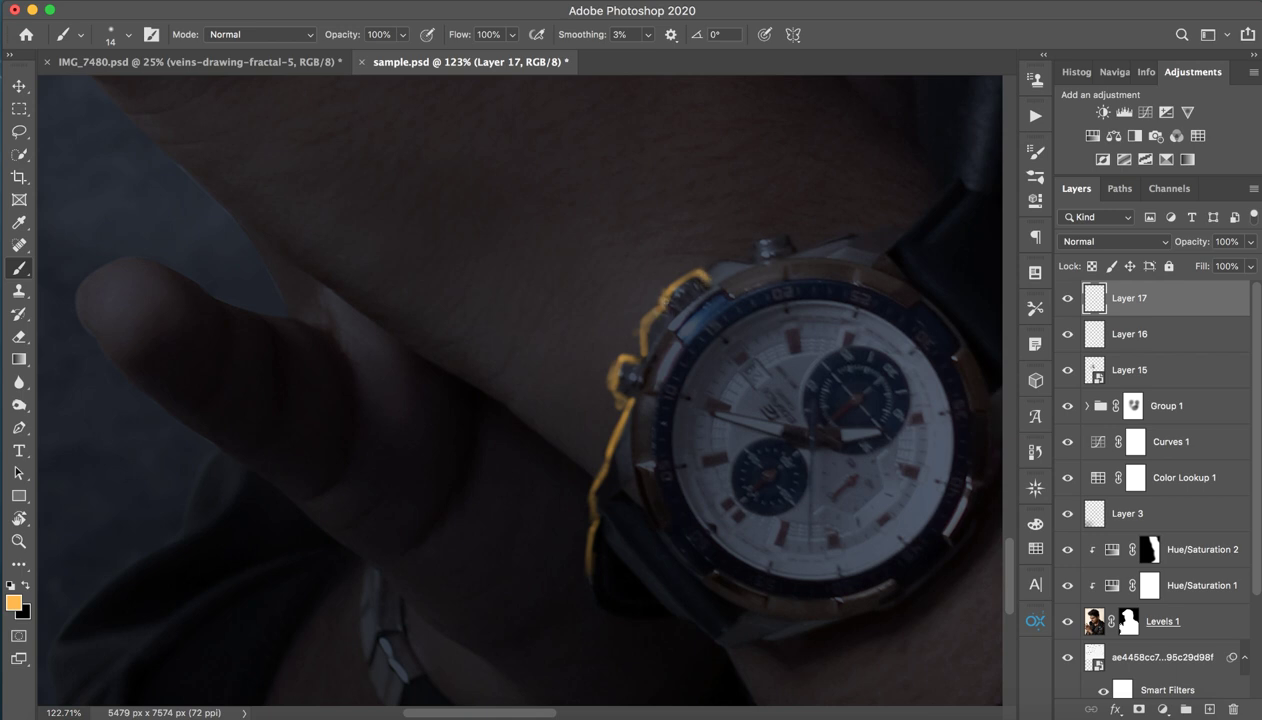
# Paint orange glow strokes along the watch case edge toward the crown
pyautogui.moveTo(703, 297); pyautogui.dragTo(756, 256)
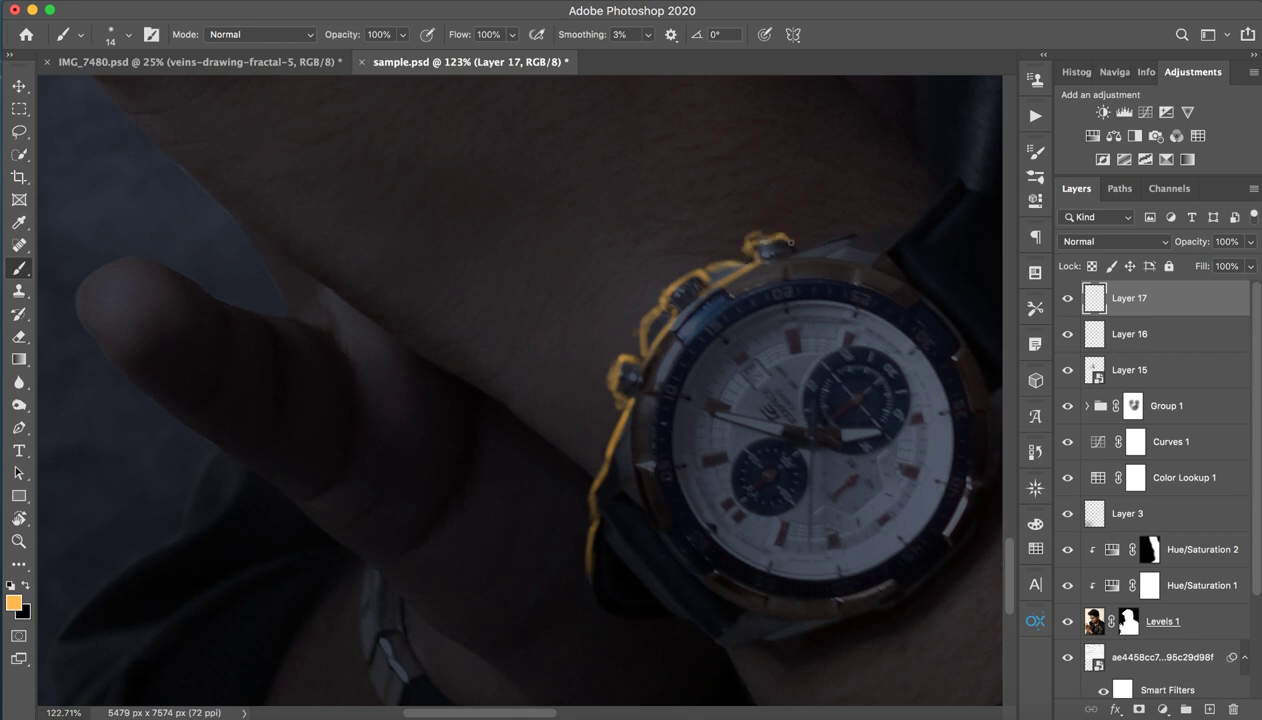
pyautogui.moveTo(808, 244)
pyautogui.mouseDown()
pyautogui.moveTo(890, 205)
pyautogui.moveTo(749, 288)
pyautogui.moveTo(774, 321)
pyautogui.moveTo(775, 285)
pyautogui.mouseUp()
pyautogui.press('z')
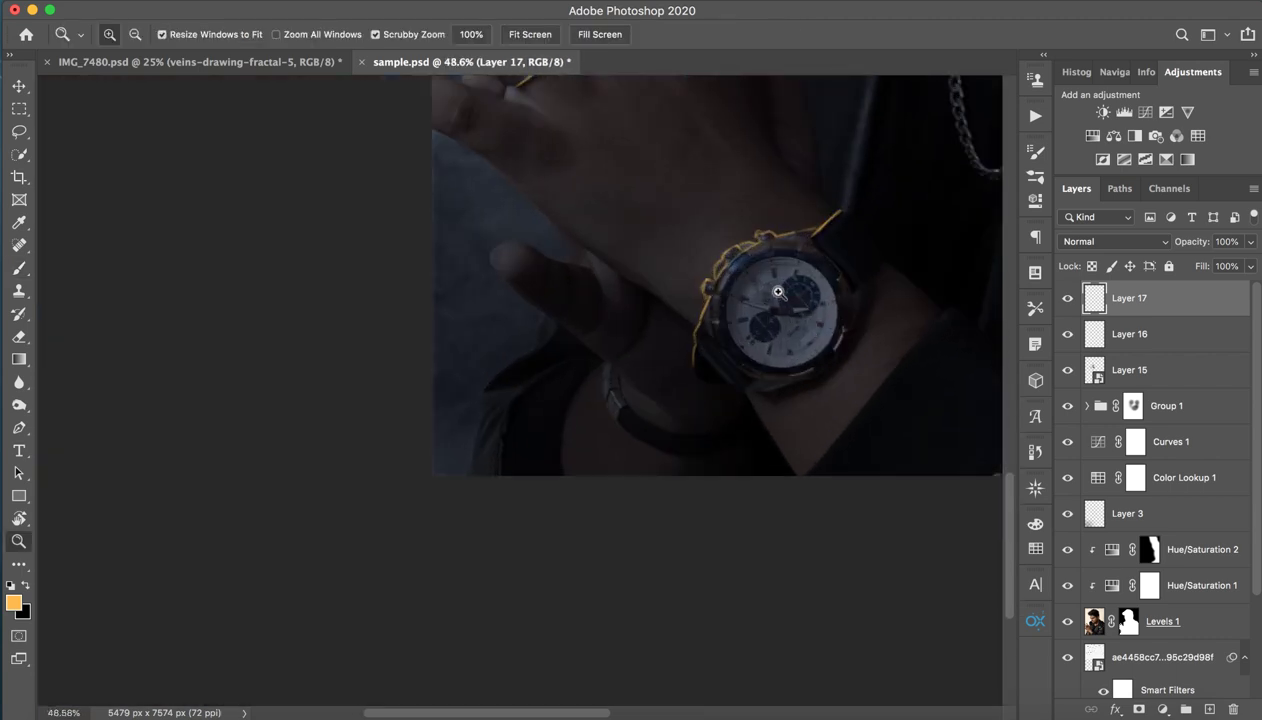
pyautogui.press('b')
pyautogui.press('z')
pyautogui.moveTo(622, 369)
pyautogui.mouseDown()
pyautogui.moveTo(670, 332)
pyautogui.moveTo(594, 353)
pyautogui.moveTo(631, 360)
pyautogui.moveTo(582, 421)
pyautogui.moveTo(577, 408)
pyautogui.moveTo(620, 403)
pyautogui.mouseUp()
# Zoom in on the watch and erase stray glow strokes with a smaller eraser
pyautogui.press('b')
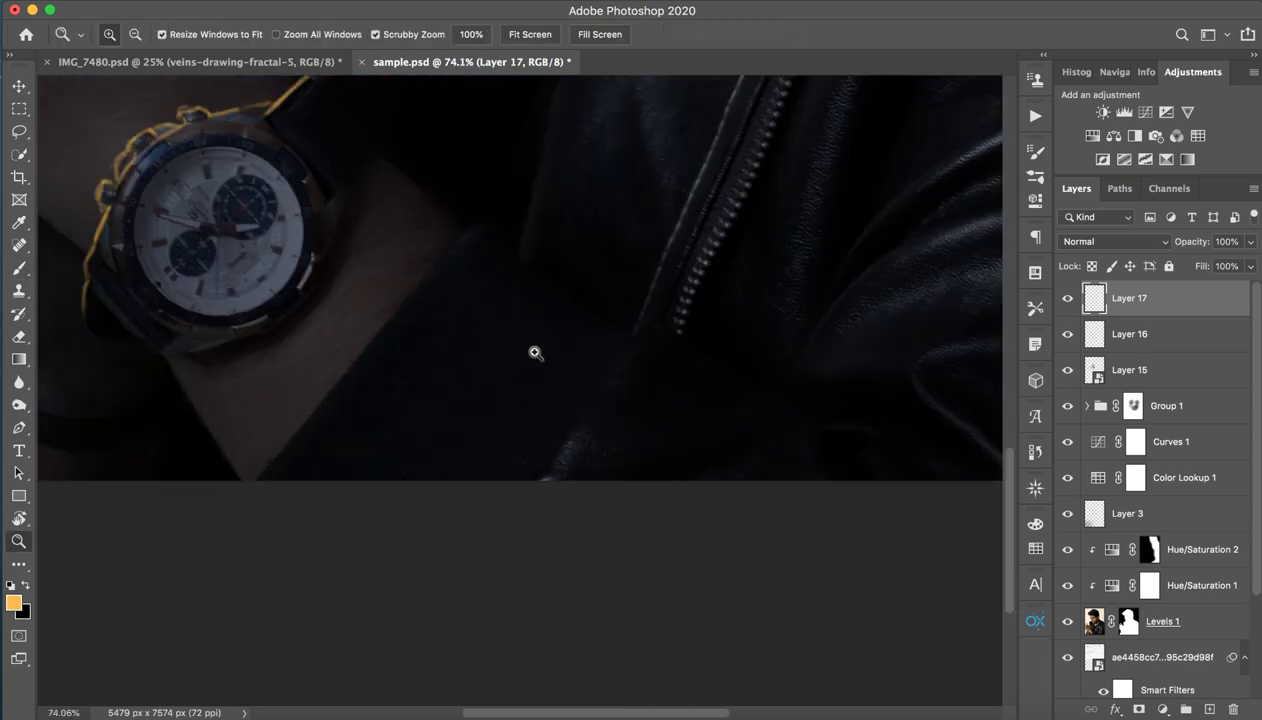
pyautogui.moveTo(535, 352); pyautogui.dragTo(613, 410)
pyautogui.press('e')
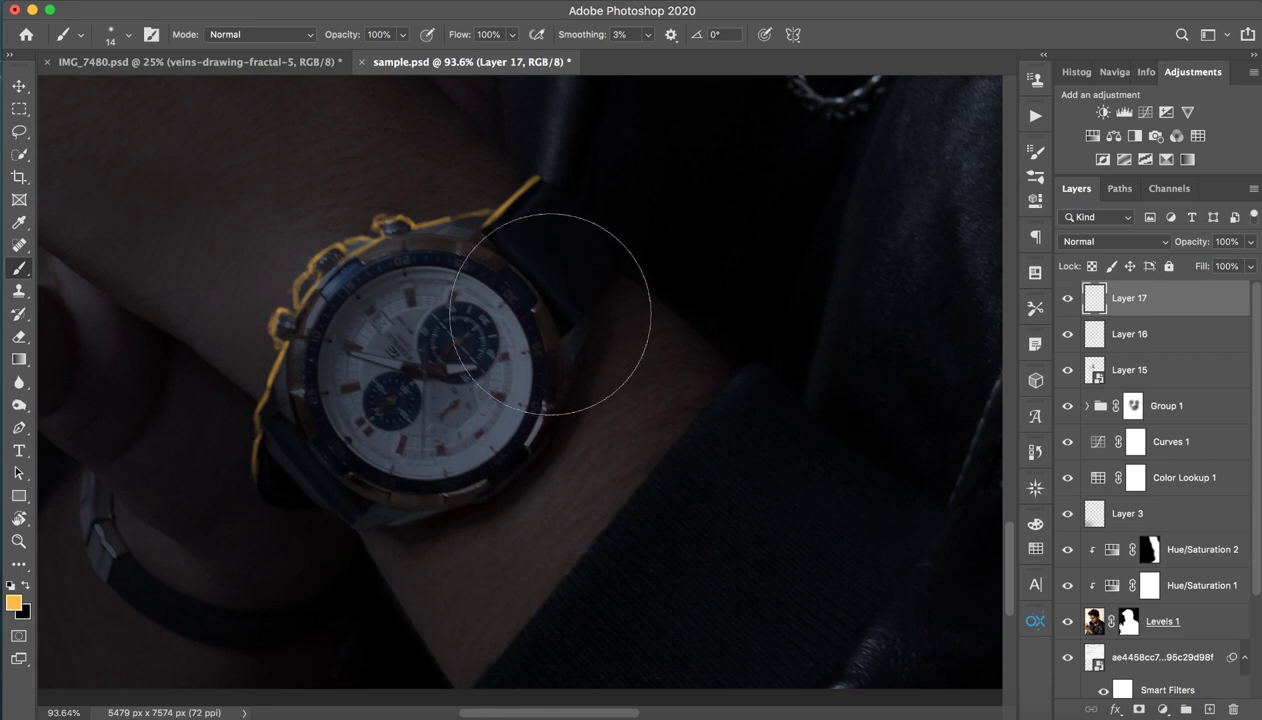
pyautogui.moveTo(585, 312); pyautogui.dragTo(545, 312)
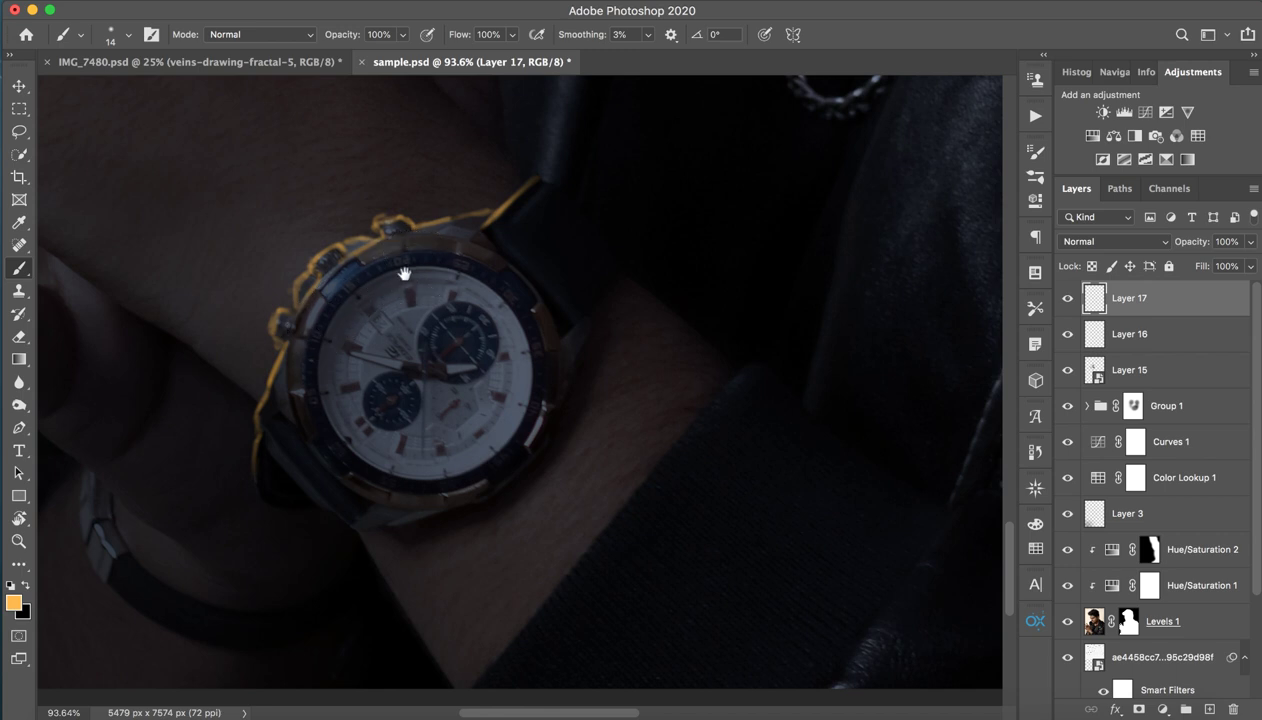
pyautogui.moveTo(386, 273); pyautogui.dragTo(665, 483)
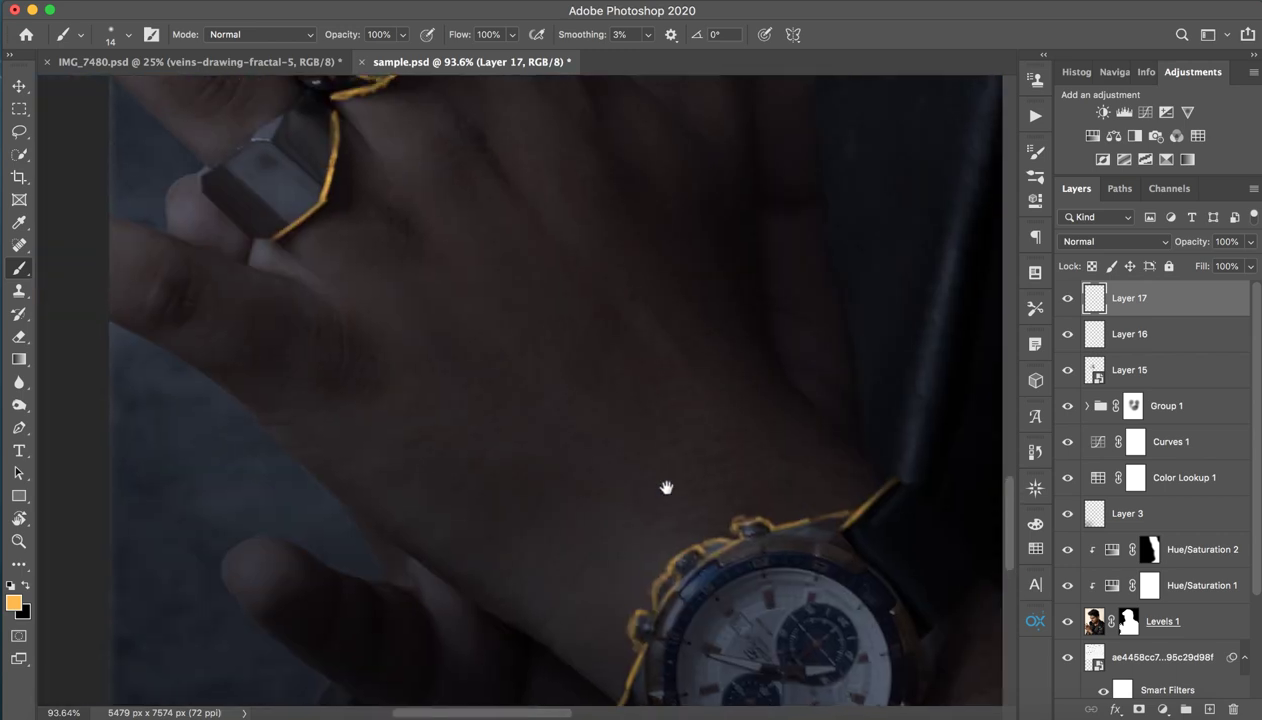
pyautogui.moveTo(288, 148); pyautogui.dragTo(352, 253)
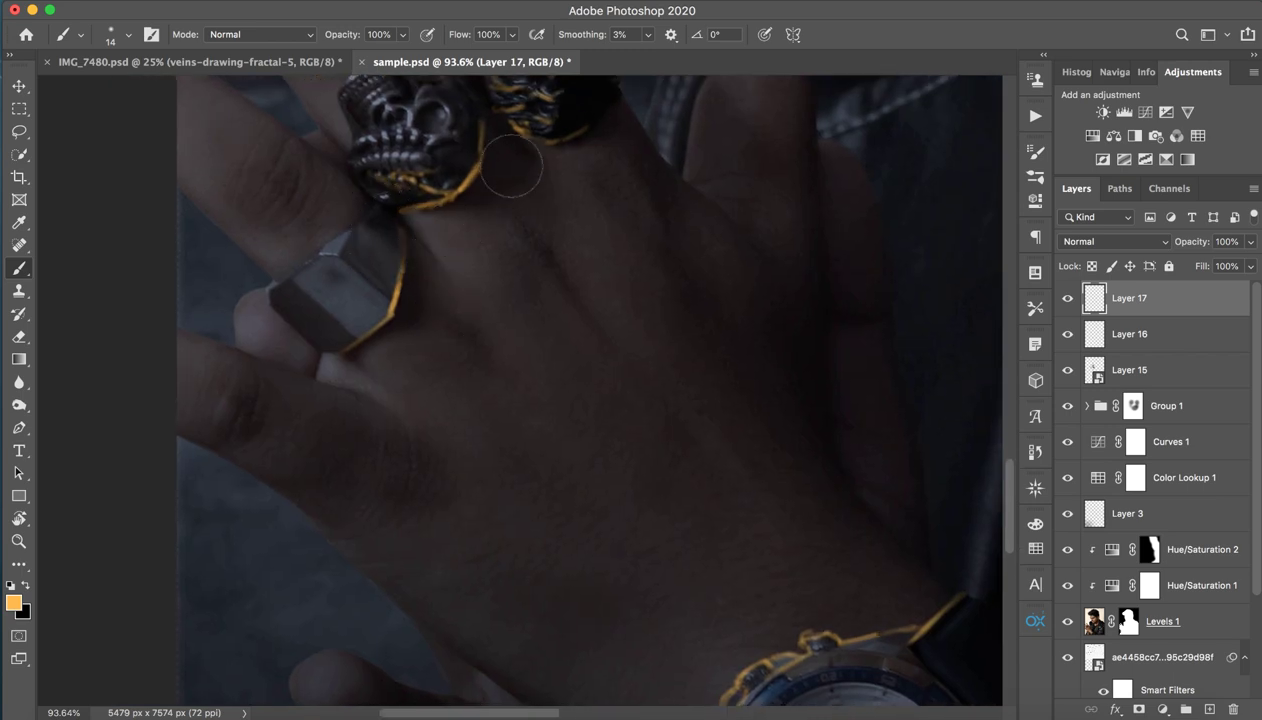
pyautogui.moveTo(507, 135); pyautogui.dragTo(532, 310)
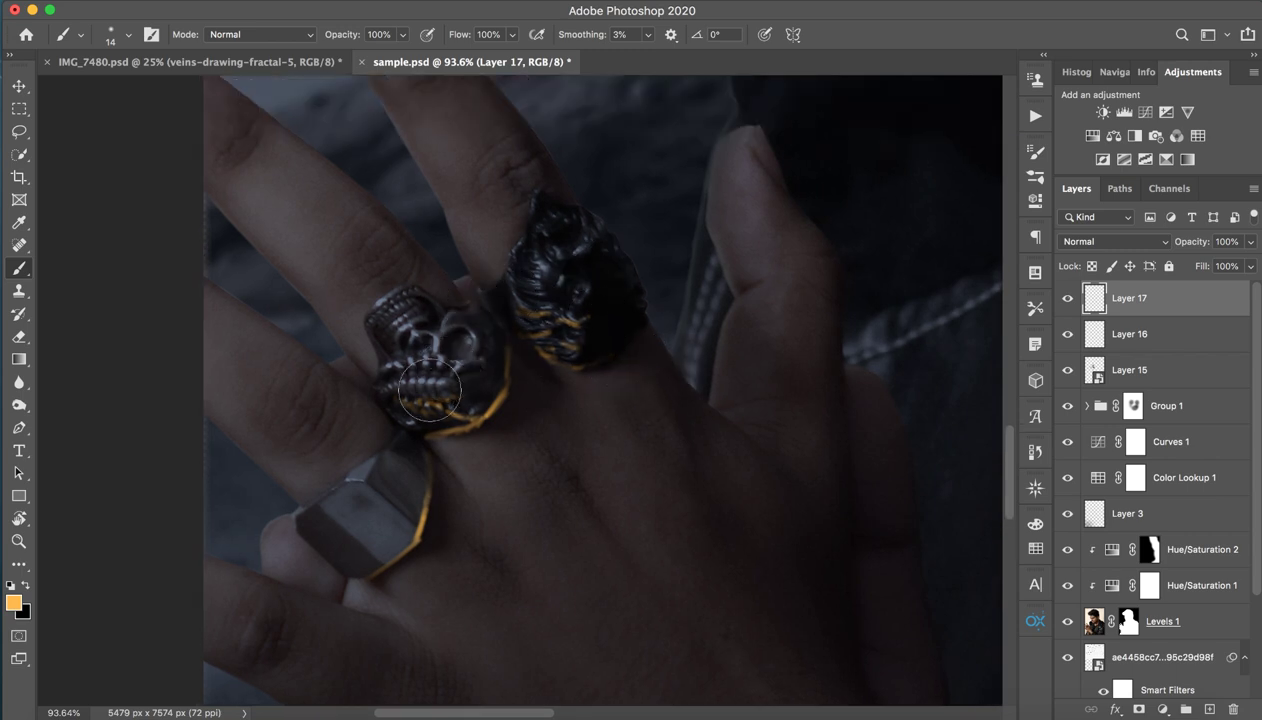
pyautogui.press('z')
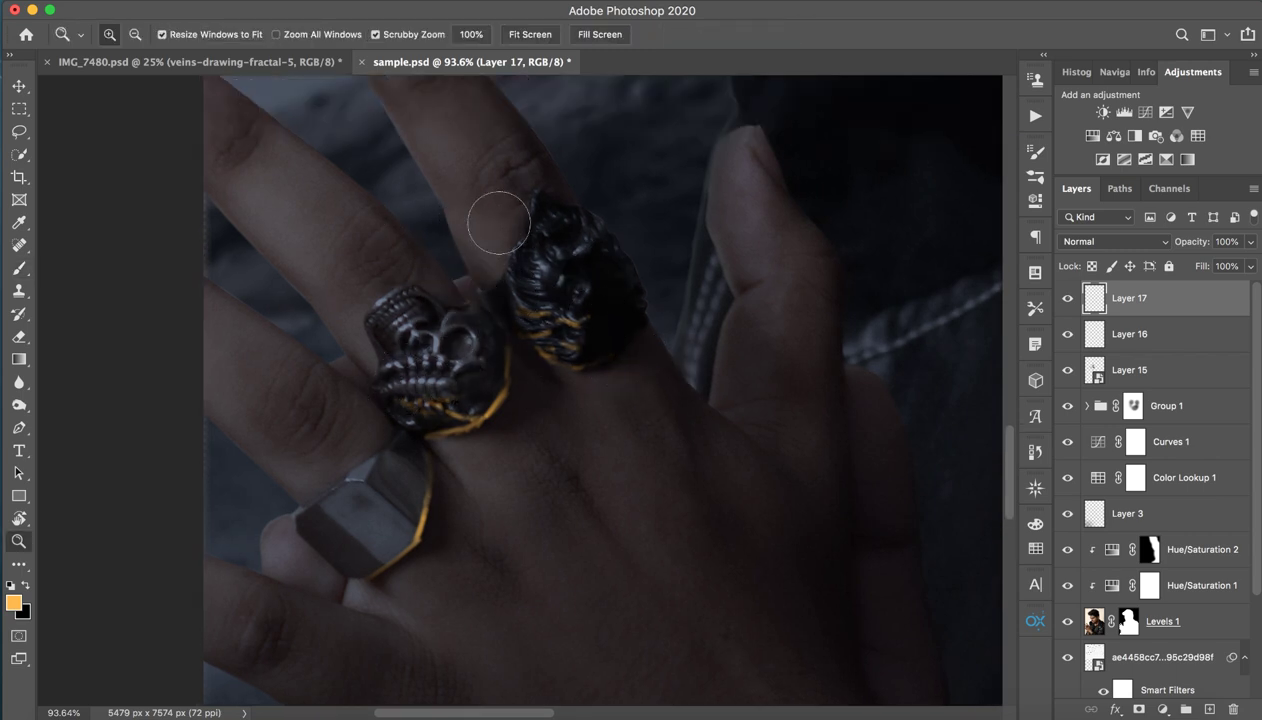
pyautogui.moveTo(690, 302)
pyautogui.mouseDown()
pyautogui.moveTo(242, 175)
pyautogui.moveTo(727, 225)
pyautogui.moveTo(580, 276)
pyautogui.moveTo(295, 546)
pyautogui.moveTo(538, 346)
pyautogui.moveTo(468, 372)
pyautogui.moveTo(544, 493)
pyautogui.moveTo(545, 467)
pyautogui.moveTo(617, 614)
pyautogui.mouseUp()
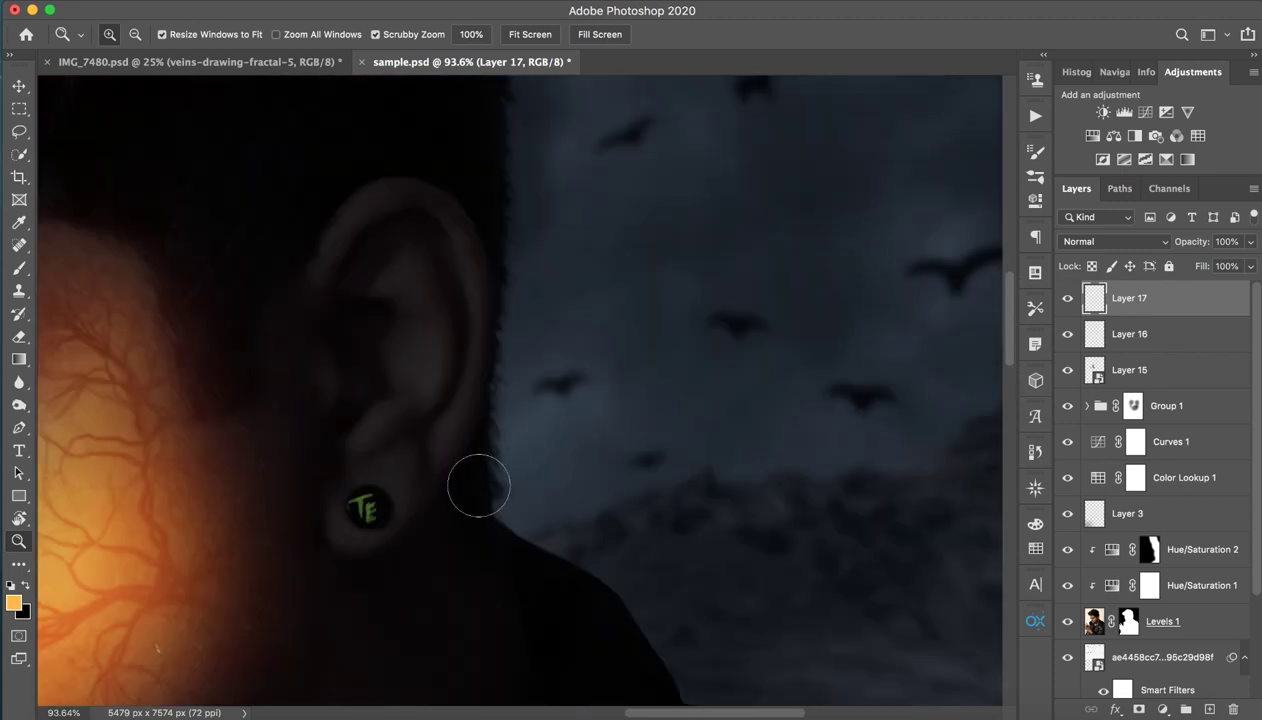
# Paint an orange rim stroke down the hood edge, then undo it
pyautogui.moveTo(479, 577); pyautogui.dragTo(617, 136)
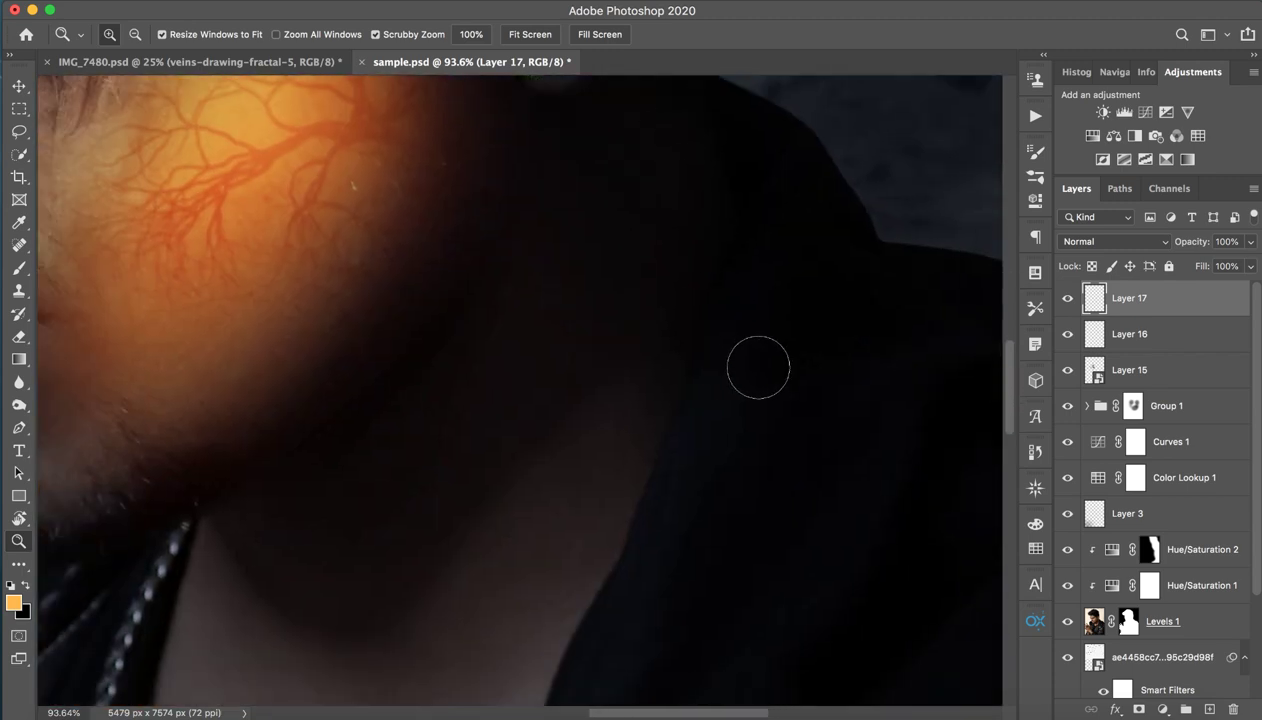
pyautogui.press('super+minus')
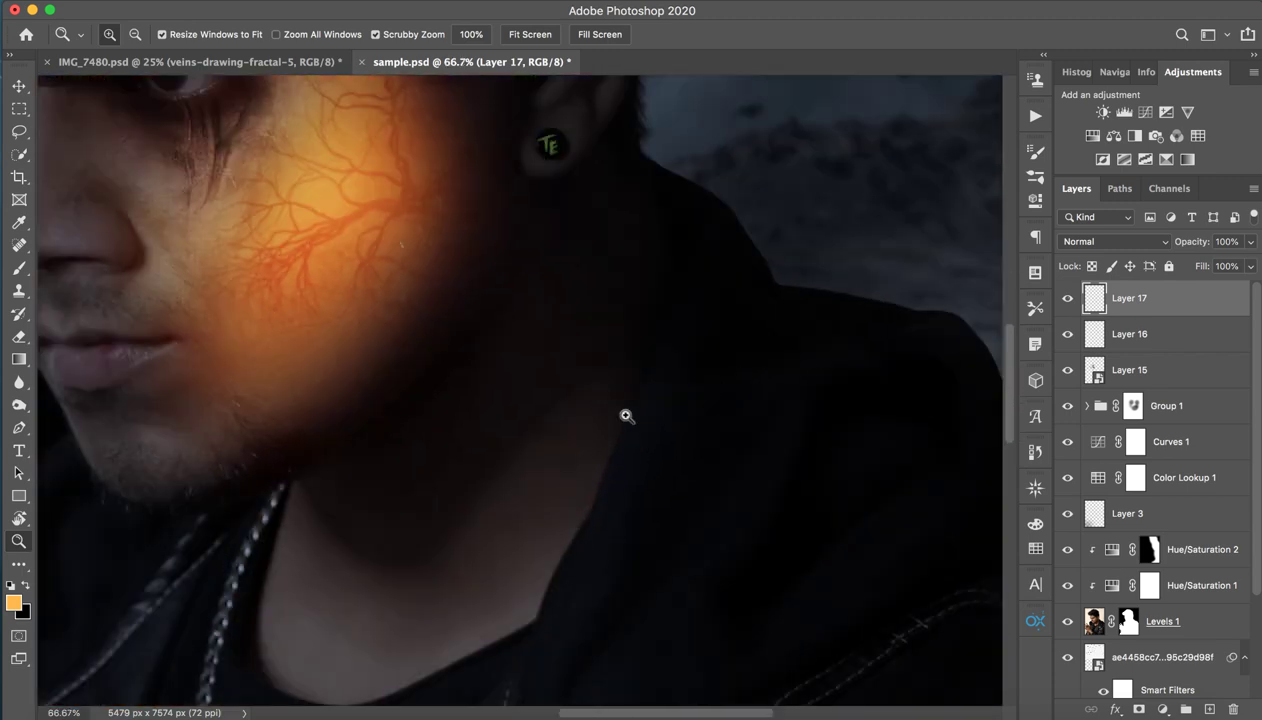
pyautogui.moveTo(631, 455); pyautogui.dragTo(633, 335)
pyautogui.press('b')
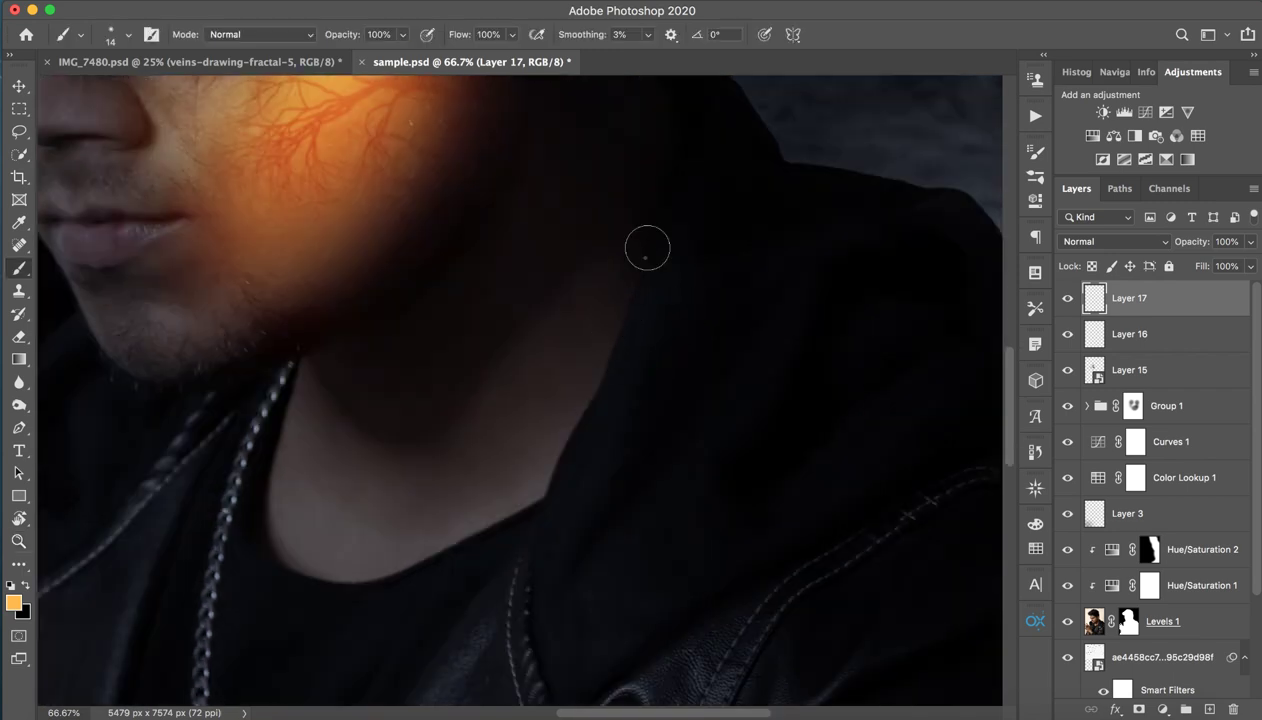
pyautogui.moveTo(673, 188); pyautogui.dragTo(643, 224)
pyautogui.moveTo(658, 279); pyautogui.dragTo(659, 268)
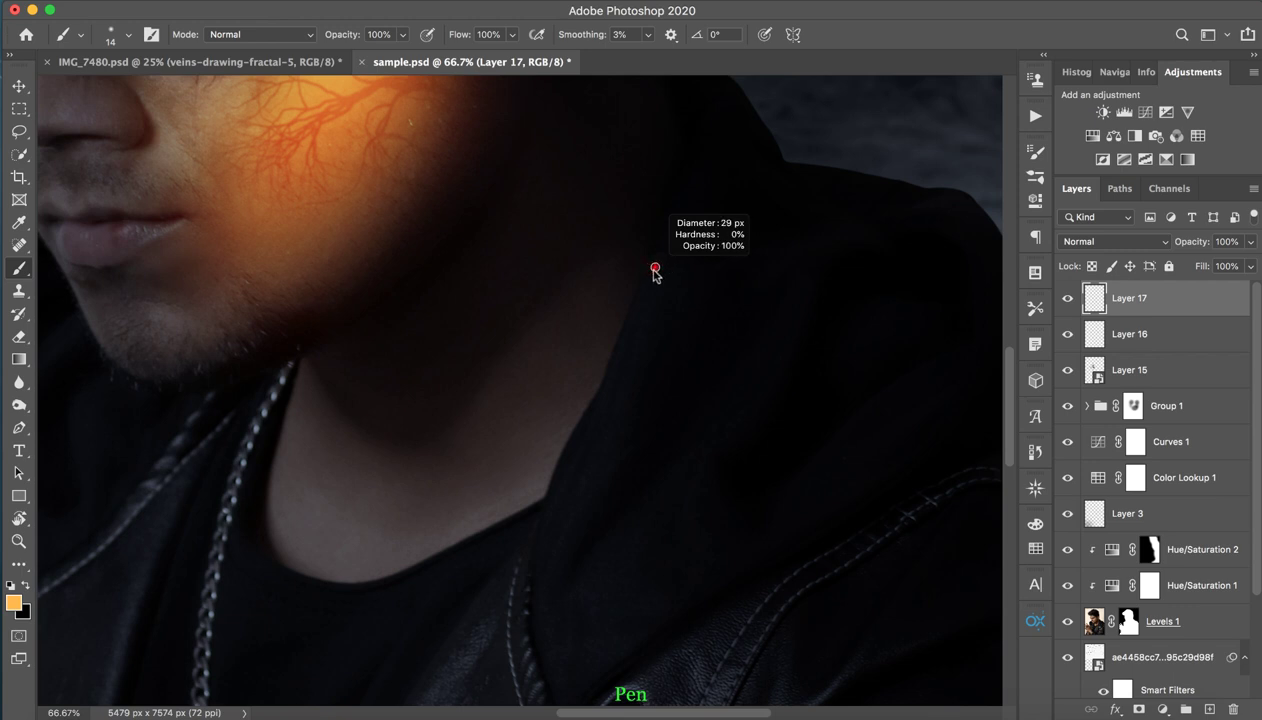
pyautogui.moveTo(667, 222); pyautogui.dragTo(608, 414)
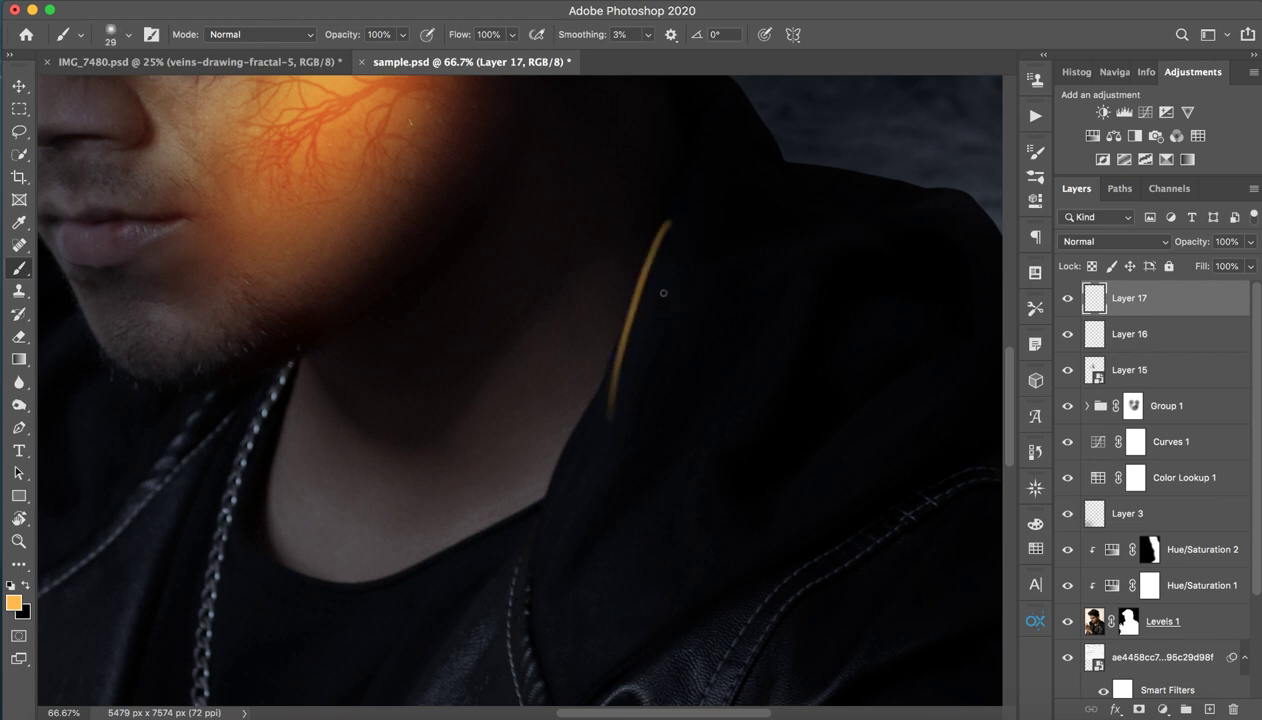
pyautogui.hotkey('ctrl', 'z')
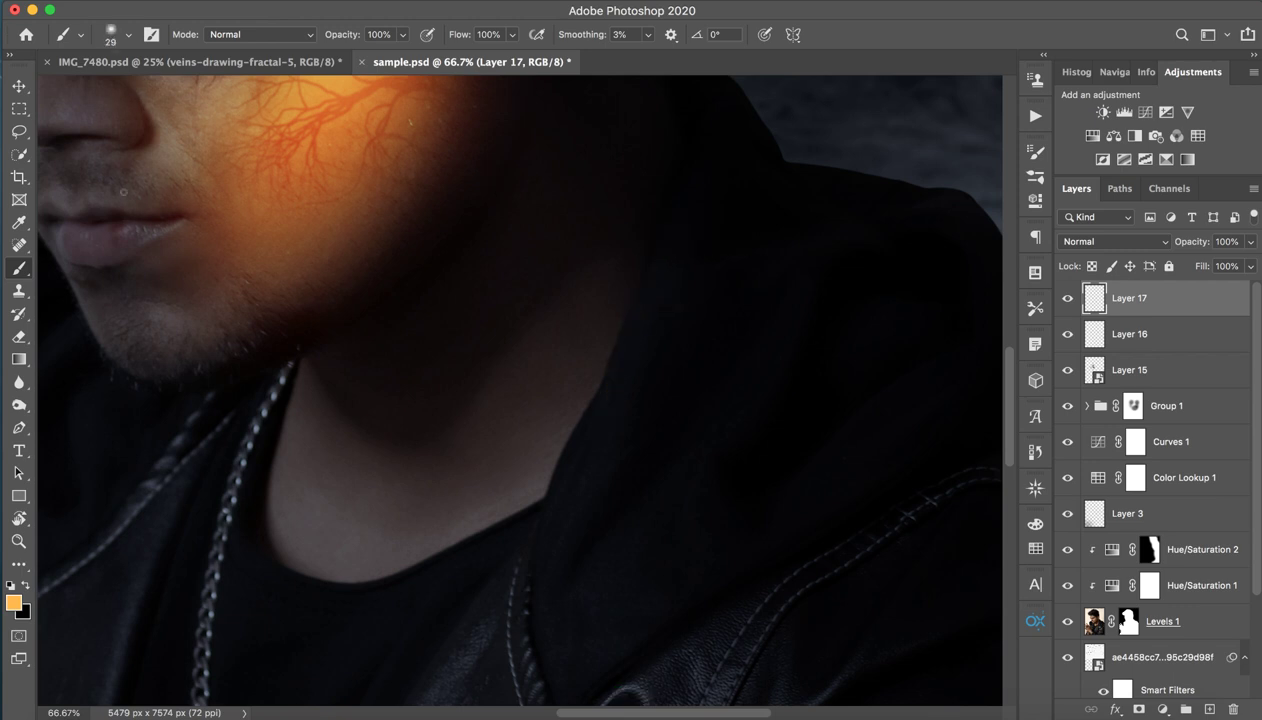
# Switch to a different Soft Round Pressure brush preset
pyautogui.click(129, 36)
pyautogui.click(585, 244)
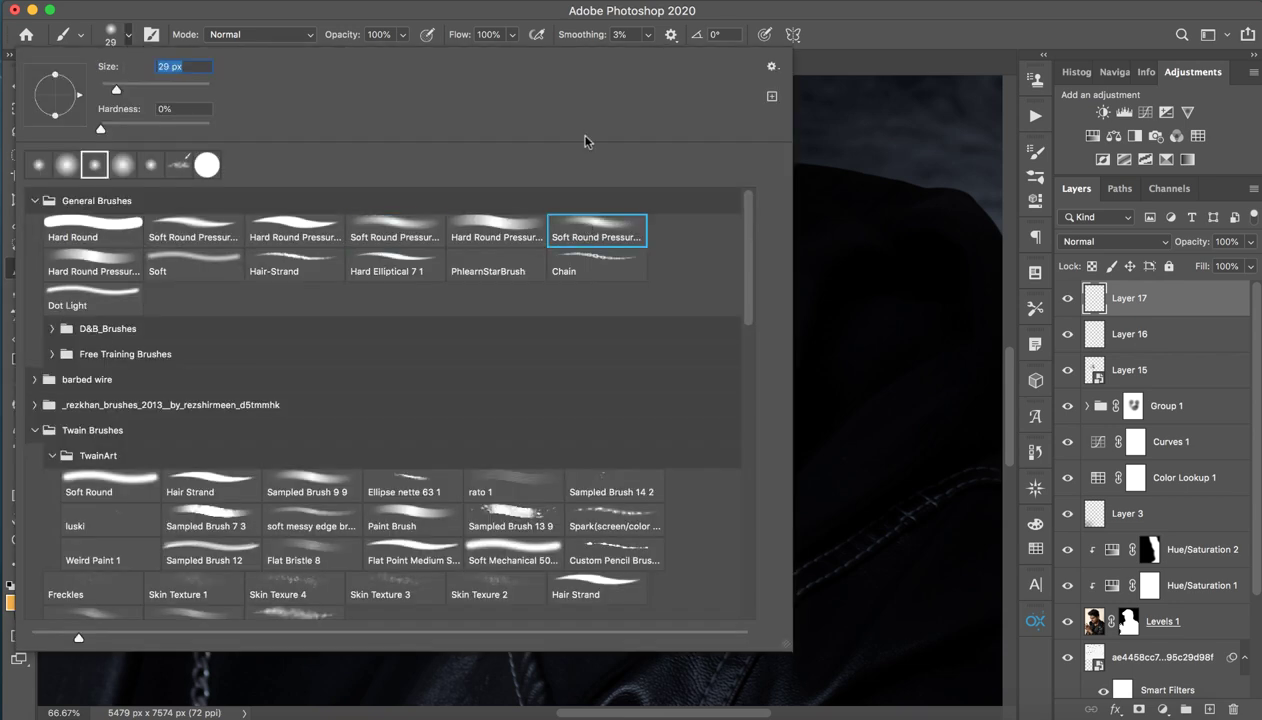
pyautogui.press('Return')
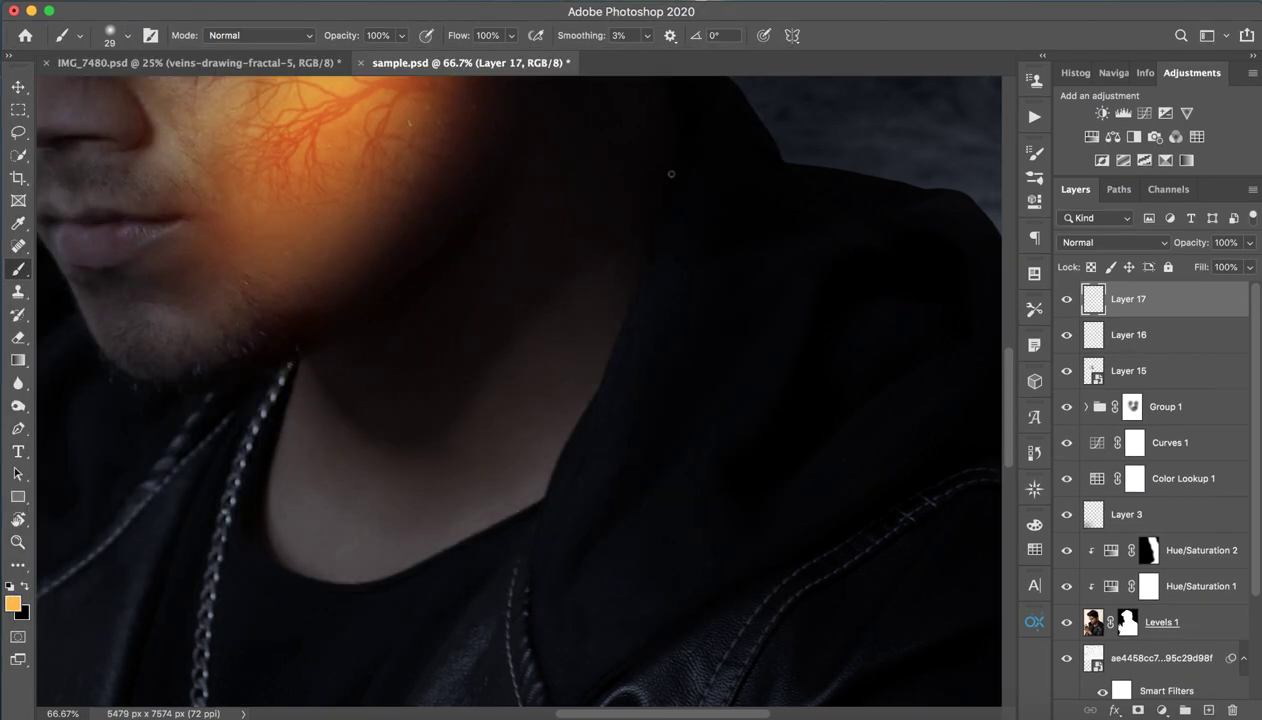
# Close IMG_7480.psd without saving its changes
pyautogui.click(82, 63)
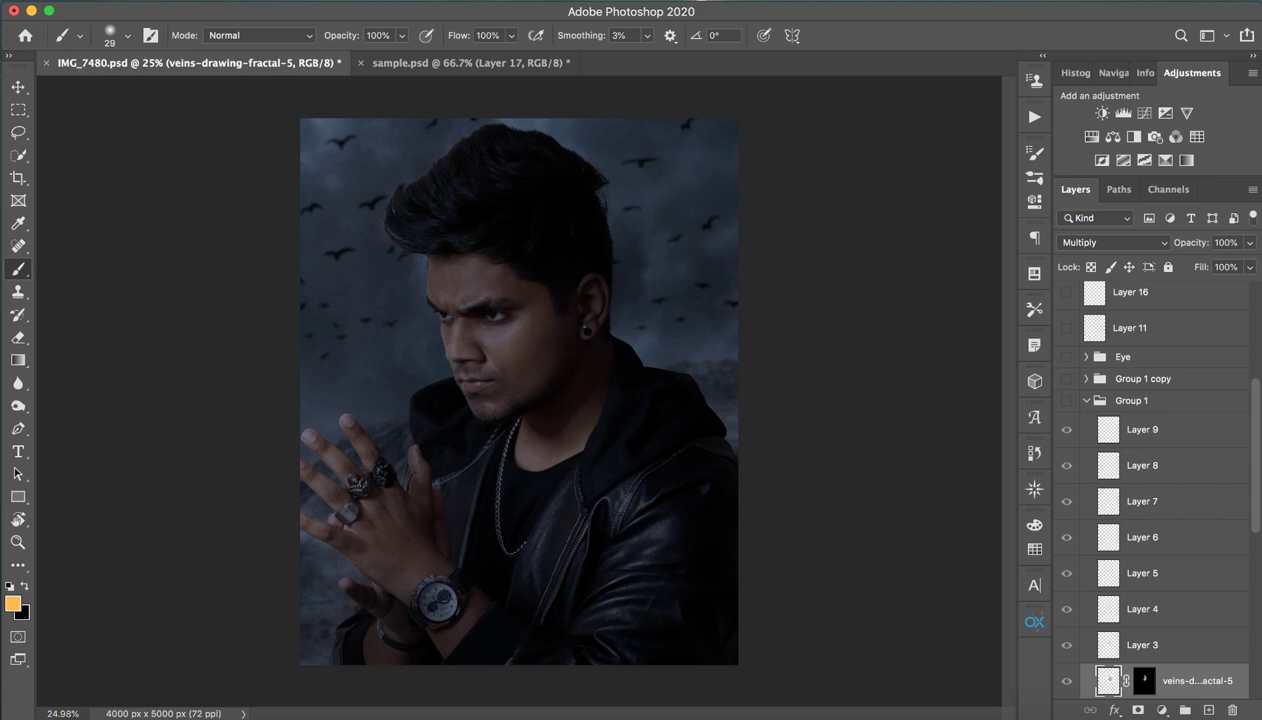
pyautogui.click(47, 64)
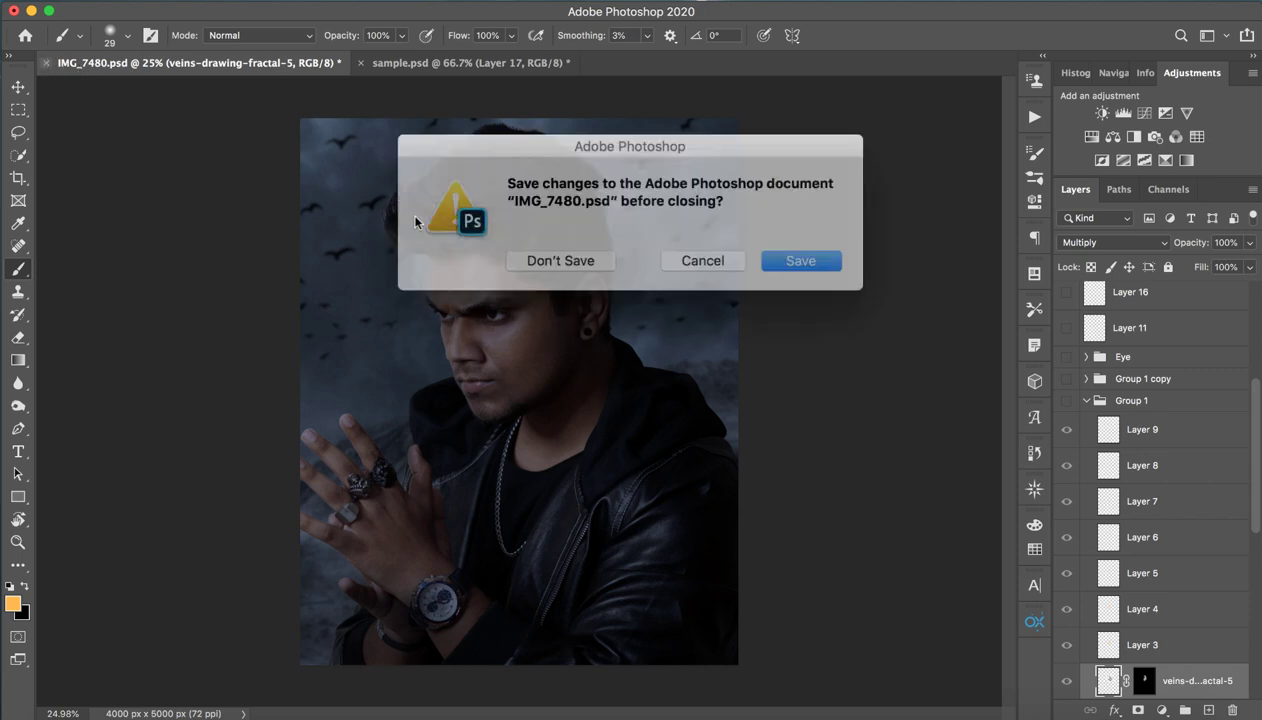
pyautogui.click(555, 256)
# Extend the orange rim stroke down the hood edge, resizing the brush between 4 and 31 px
pyautogui.moveTo(634, 285); pyautogui.dragTo(590, 280)
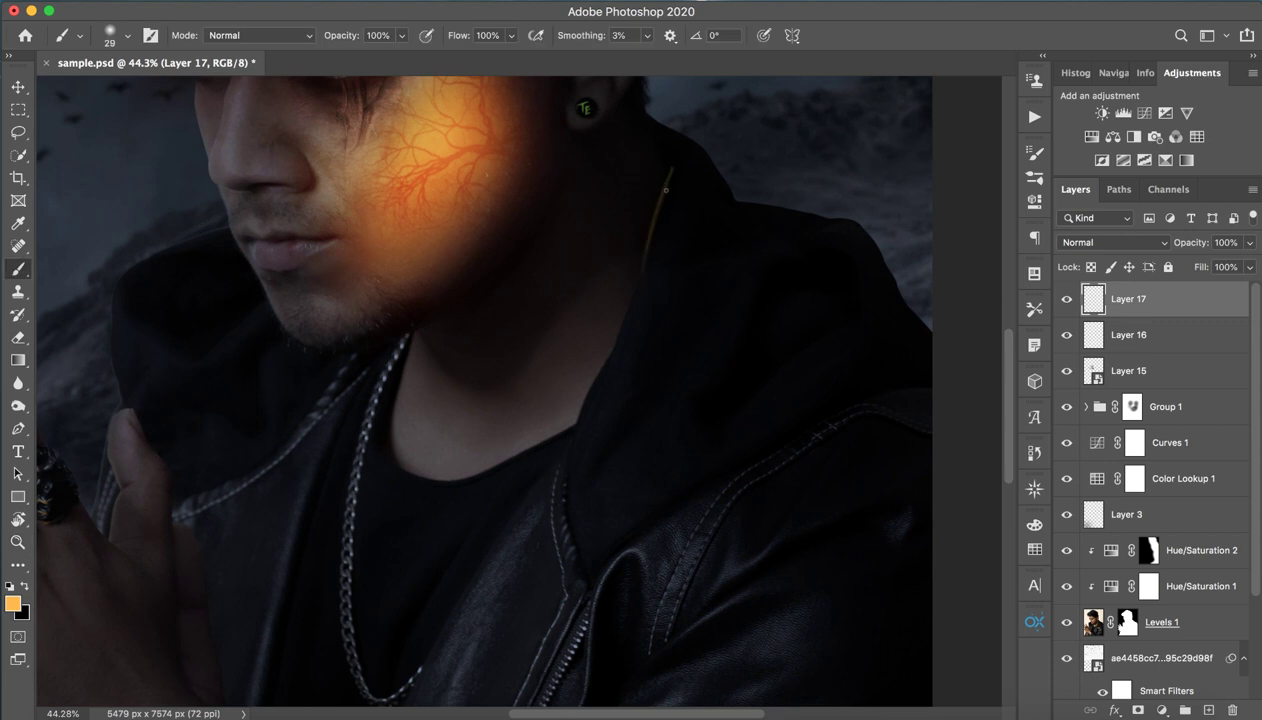
pyautogui.moveTo(666, 189); pyautogui.dragTo(609, 354)
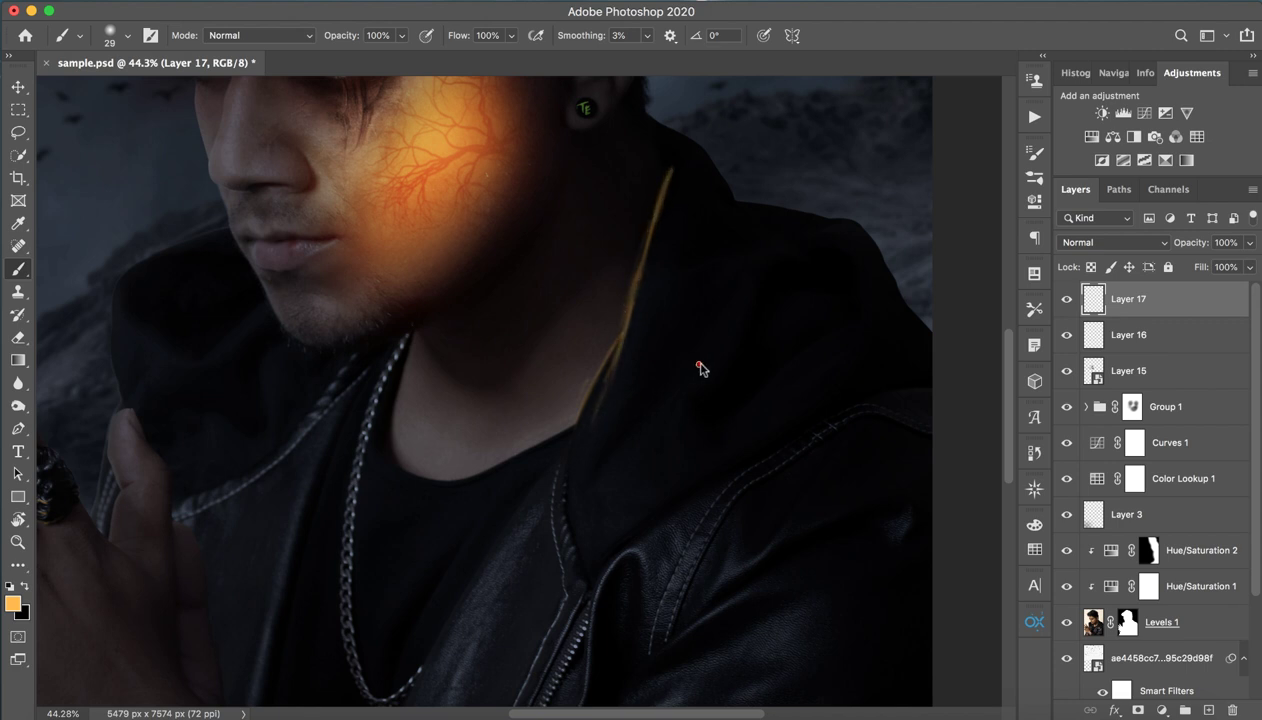
pyautogui.moveTo(700, 369); pyautogui.dragTo(722, 327)
pyautogui.moveTo(699, 386); pyautogui.dragTo(679, 401)
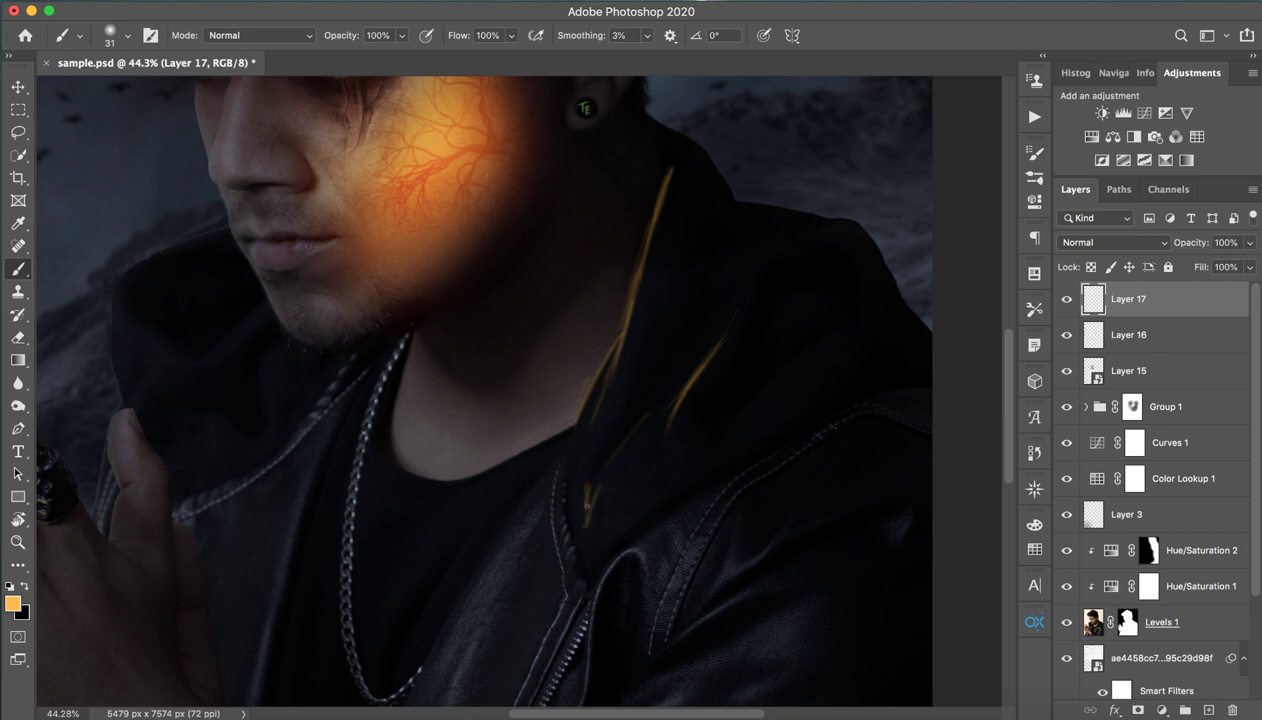
# Add a thin orange stroke along the jacket collar and zoom out to the whole portrait
pyautogui.moveTo(568, 478)
pyautogui.mouseDown()
pyautogui.moveTo(578, 567)
pyautogui.moveTo(612, 565)
pyautogui.moveTo(590, 663)
pyautogui.mouseUp()
pyautogui.press('z')
pyautogui.moveTo(625, 515); pyautogui.dragTo(660, 520)
pyautogui.press('b')
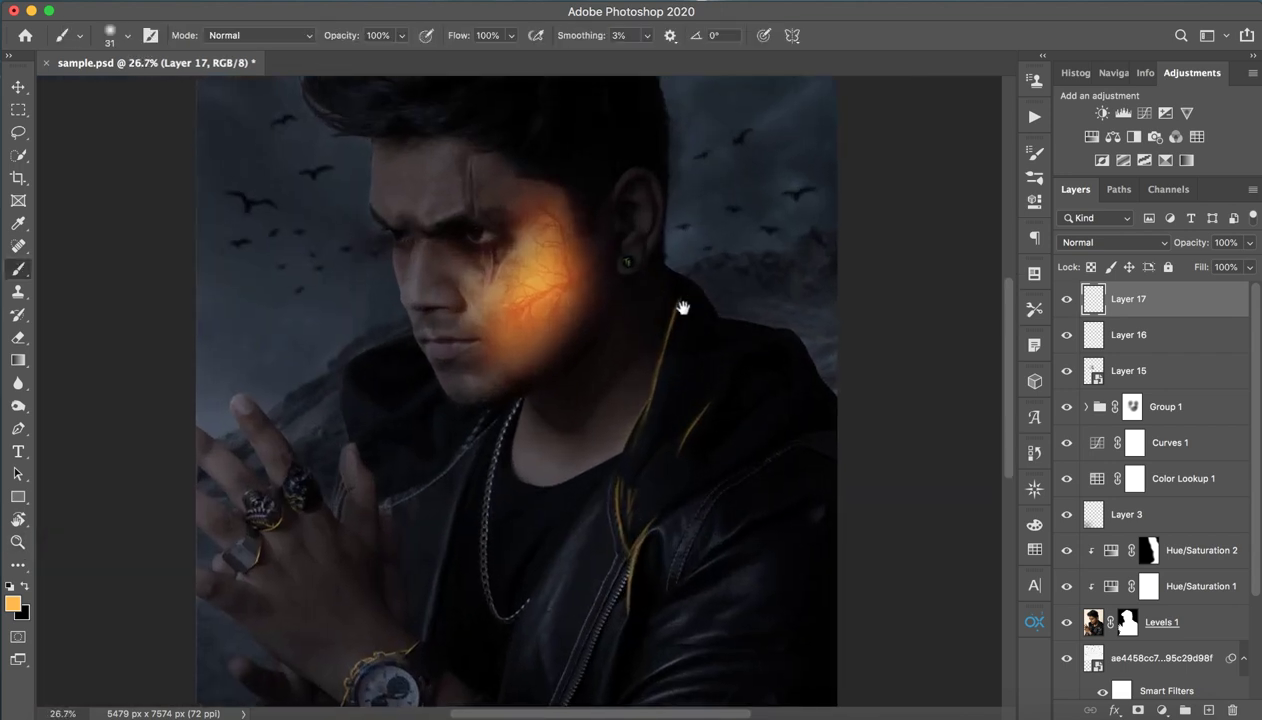
pyautogui.scroll(-2, 682, 301)
pyautogui.scroll(-2, 662, 248)
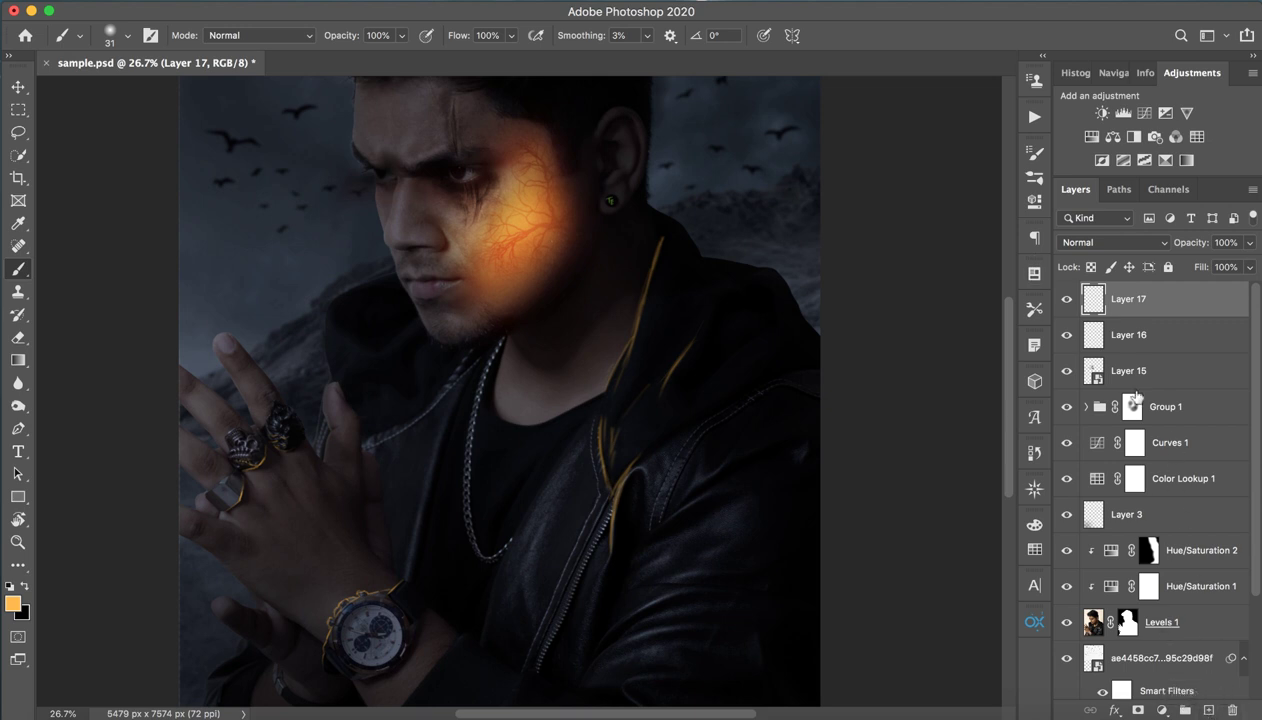
# Add a Hue/Saturation adjustment above Layer 17 with Colorize on, Hue 24, Saturation 100
pyautogui.click(1091, 136)
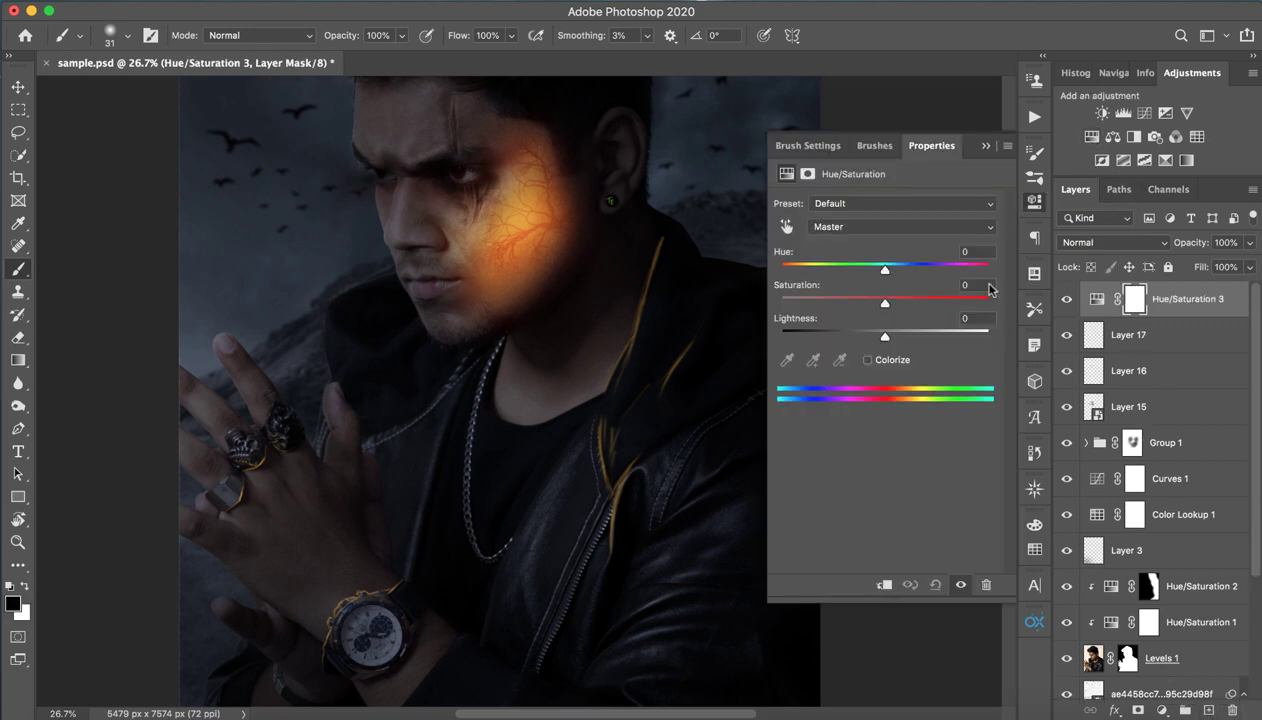
pyautogui.click(867, 361)
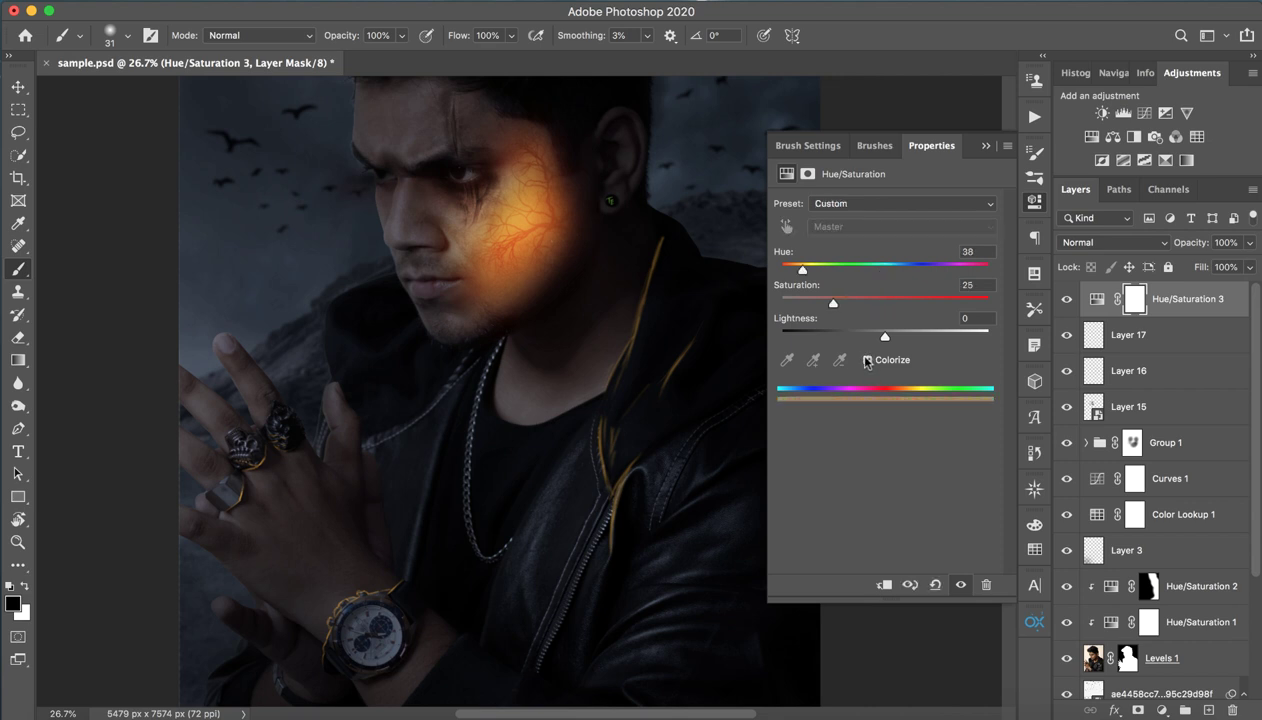
pyautogui.moveTo(830, 304); pyautogui.dragTo(873, 300)
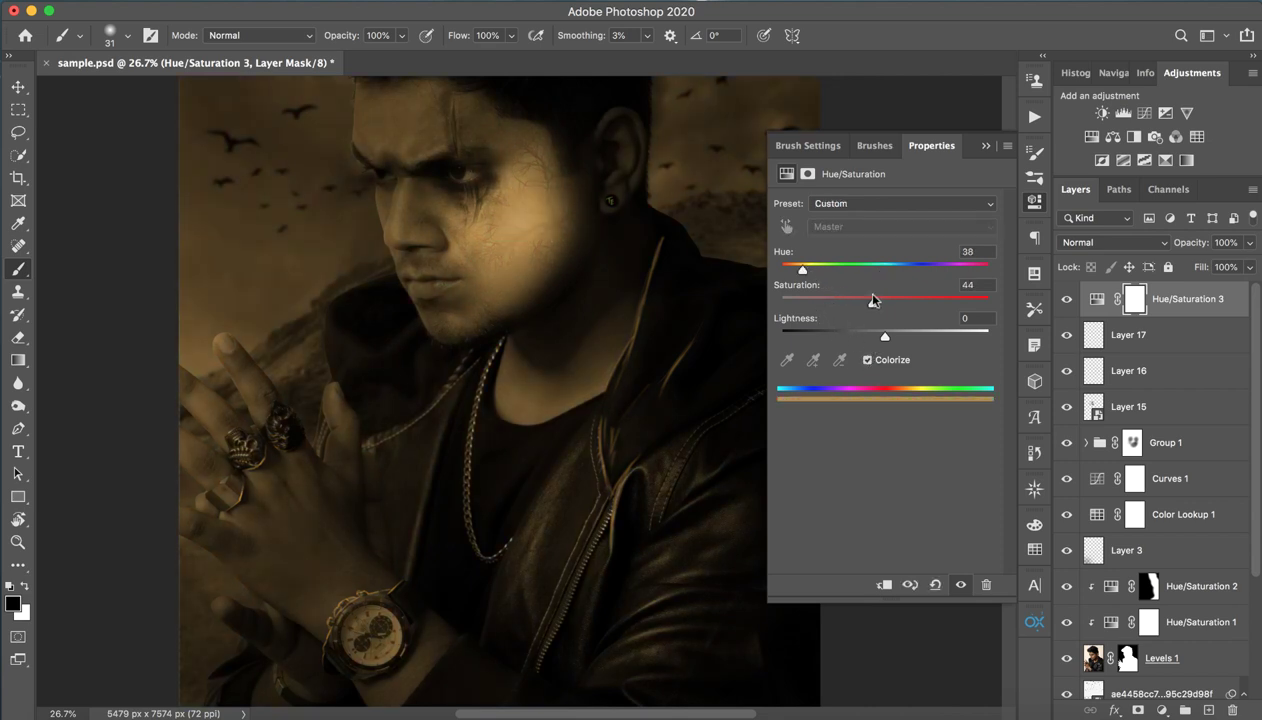
pyautogui.moveTo(801, 268)
pyautogui.mouseDown()
pyautogui.moveTo(990, 270)
pyautogui.moveTo(800, 272)
pyautogui.moveTo(822, 288)
pyautogui.moveTo(811, 289)
pyautogui.mouseUp()
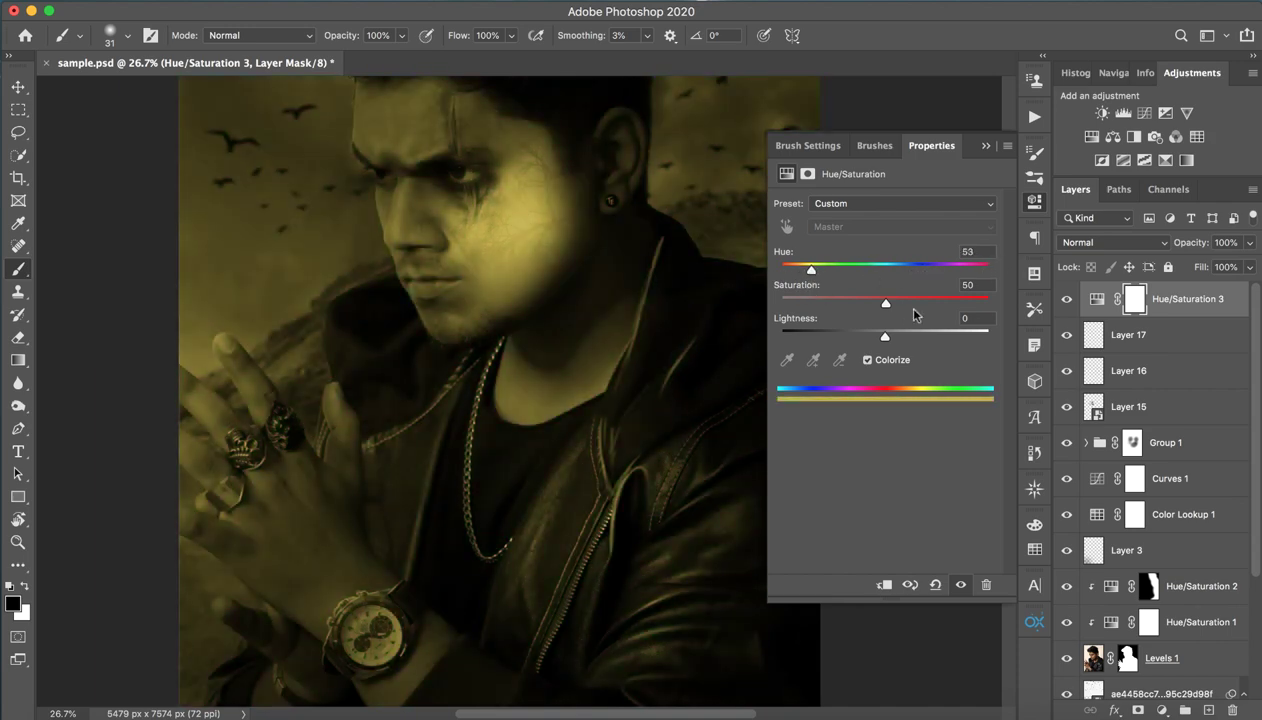
pyautogui.moveTo(886, 303); pyautogui.dragTo(990, 303)
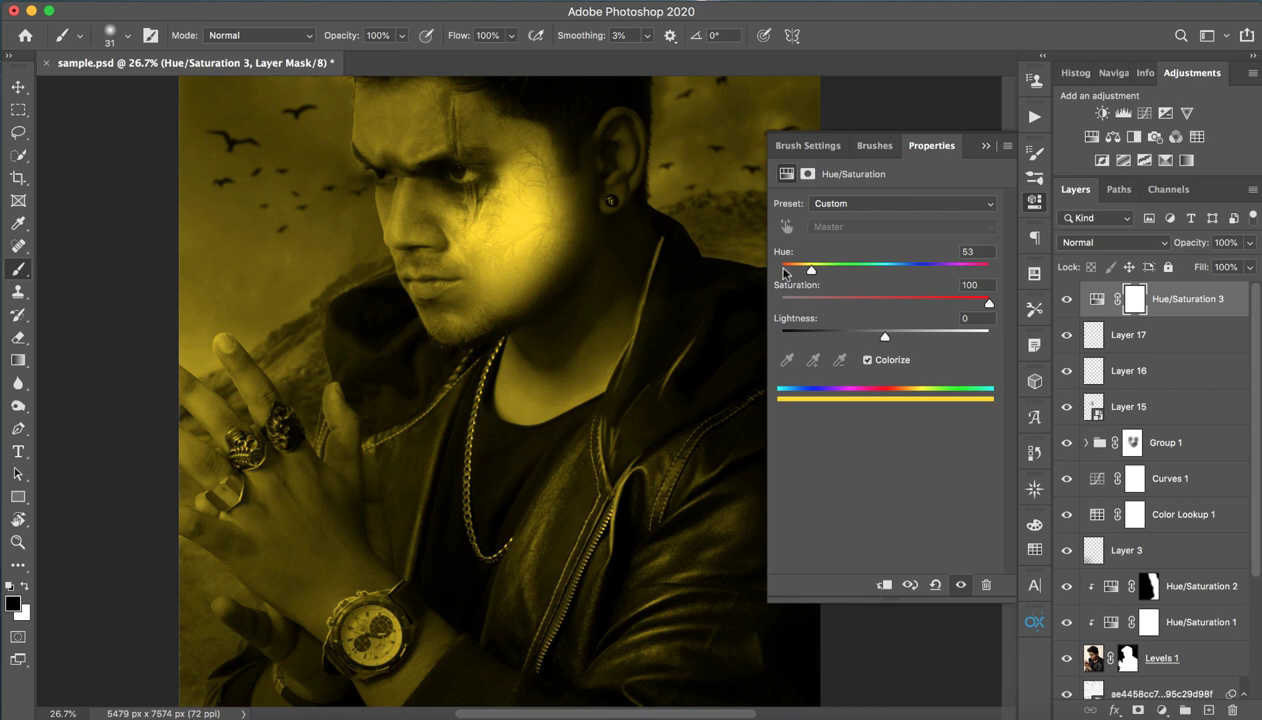
pyautogui.moveTo(785, 273); pyautogui.dragTo(795, 271)
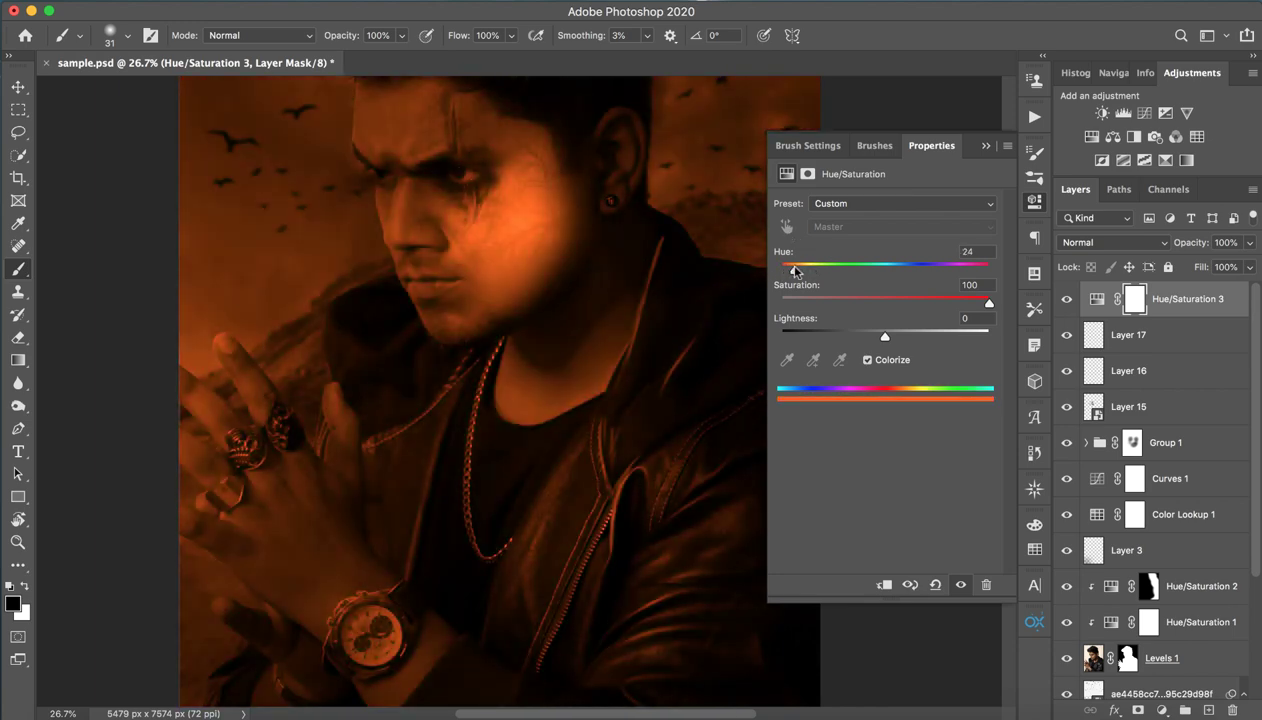
pyautogui.click(984, 149)
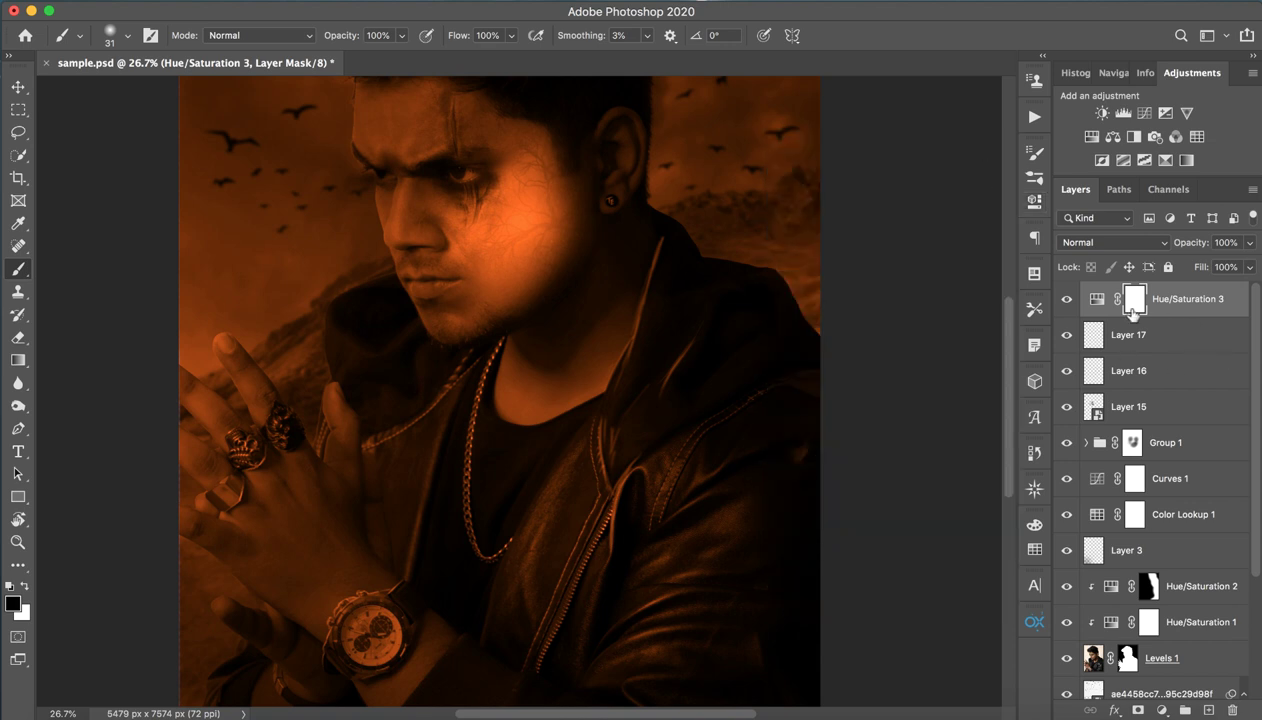
# Invert the Hue/Saturation 3 mask to black and paint white along the collar with a 600 px brush
pyautogui.hotkey('ctrl', 'i')
pyautogui.moveTo(665, 343); pyautogui.dragTo(720, 340)
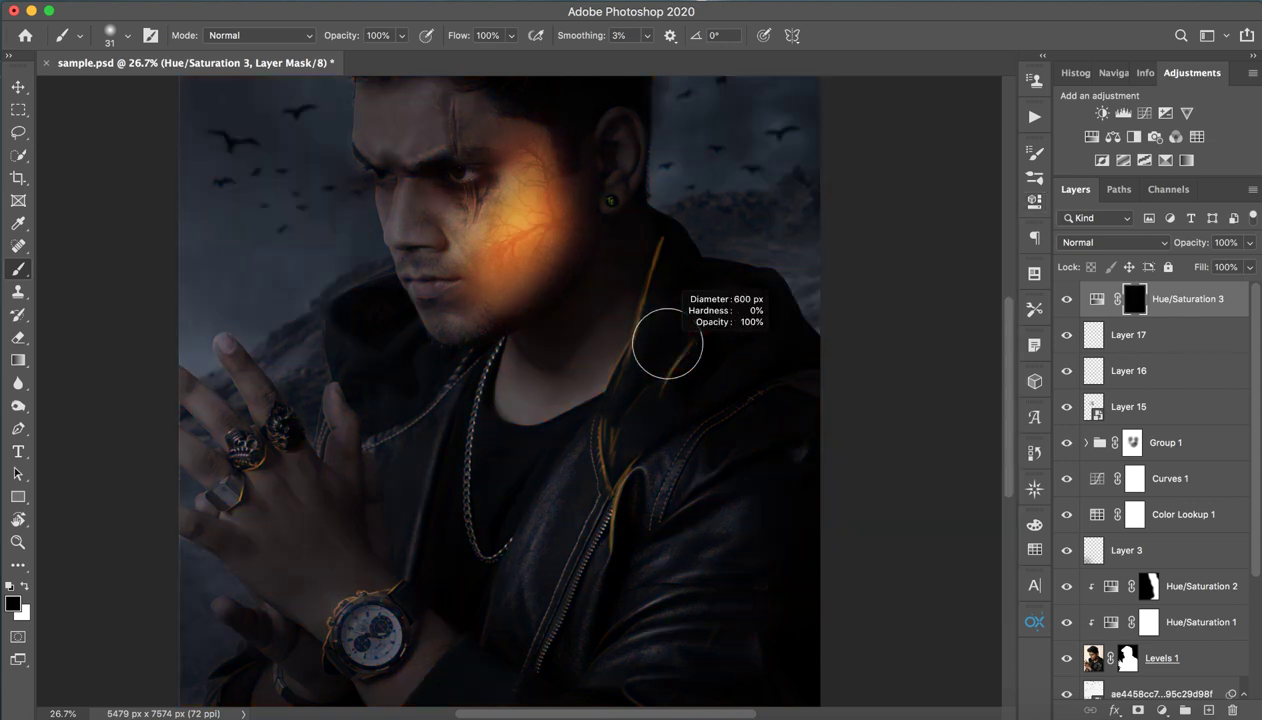
pyautogui.press('x')
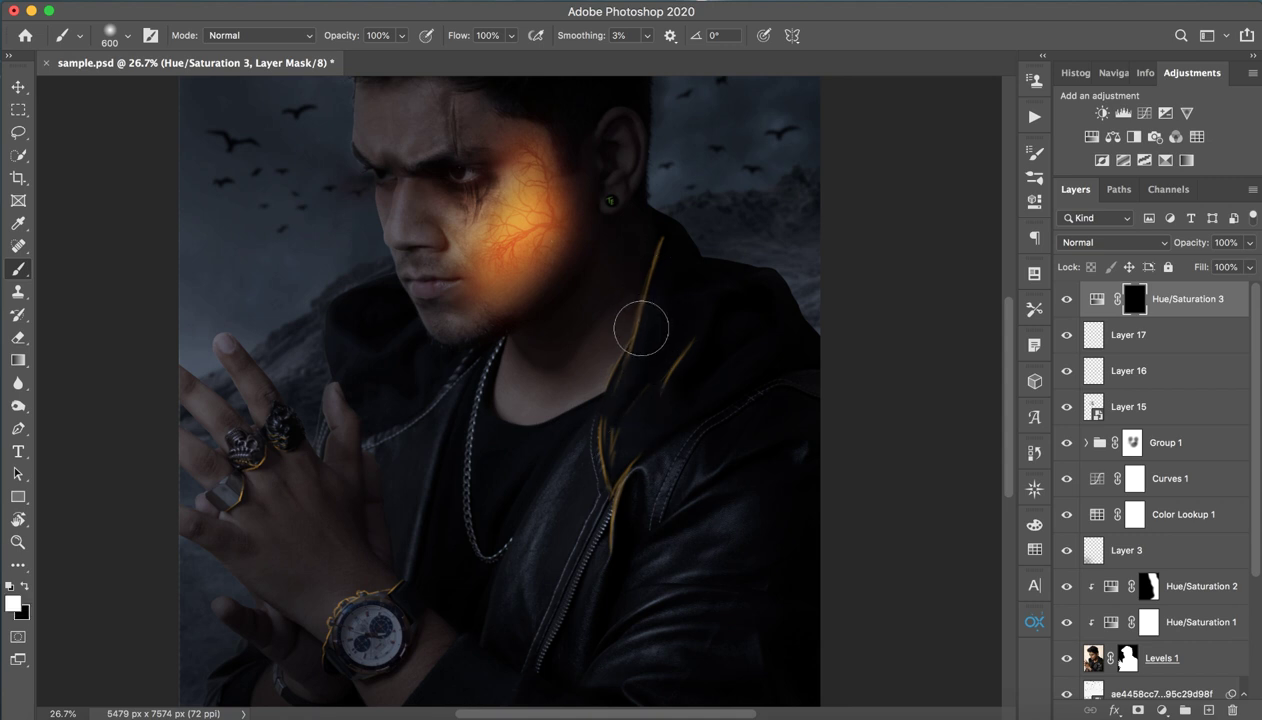
pyautogui.moveTo(660, 290)
pyautogui.mouseDown()
pyautogui.moveTo(635, 412)
pyautogui.moveTo(677, 267)
pyautogui.moveTo(670, 390)
pyautogui.moveTo(660, 362)
pyautogui.moveTo(684, 254)
pyautogui.moveTo(679, 276)
pyautogui.moveTo(577, 366)
pyautogui.moveTo(636, 341)
pyautogui.moveTo(592, 422)
pyautogui.moveTo(612, 482)
pyautogui.mouseUp()
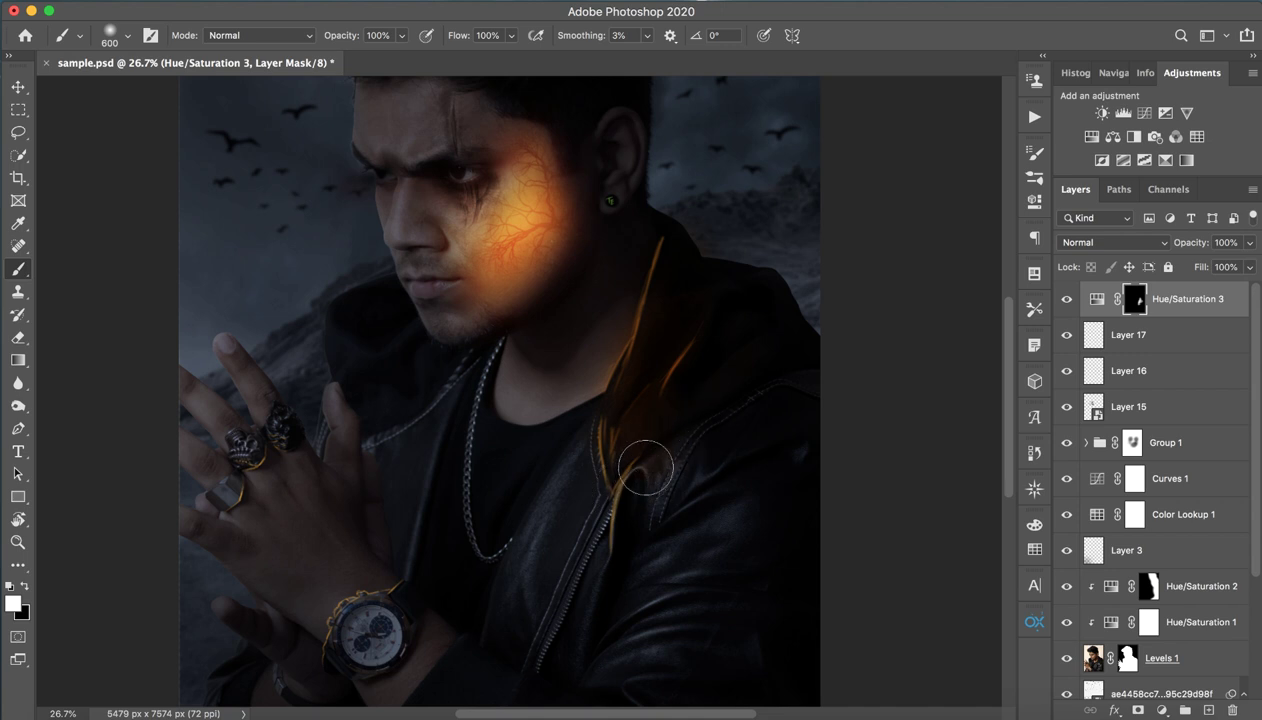
pyautogui.press('z')
pyautogui.moveTo(655, 320)
pyautogui.mouseDown()
pyautogui.moveTo(614, 310)
pyautogui.moveTo(803, 281)
pyautogui.mouseUp()
pyautogui.press('b')
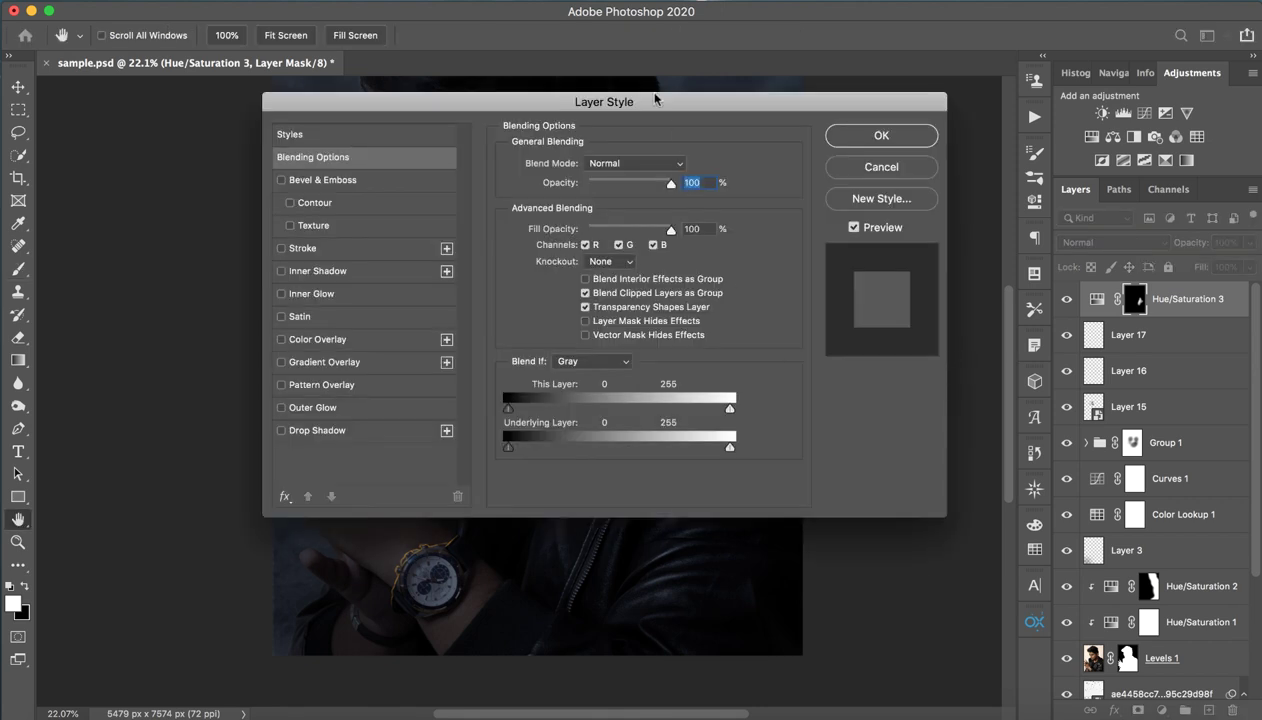
# Split the Underlying Layer shadow blend range of Hue/Saturation 3 to 0/72 and confirm
pyautogui.moveTo(655, 99); pyautogui.dragTo(1184, 10)
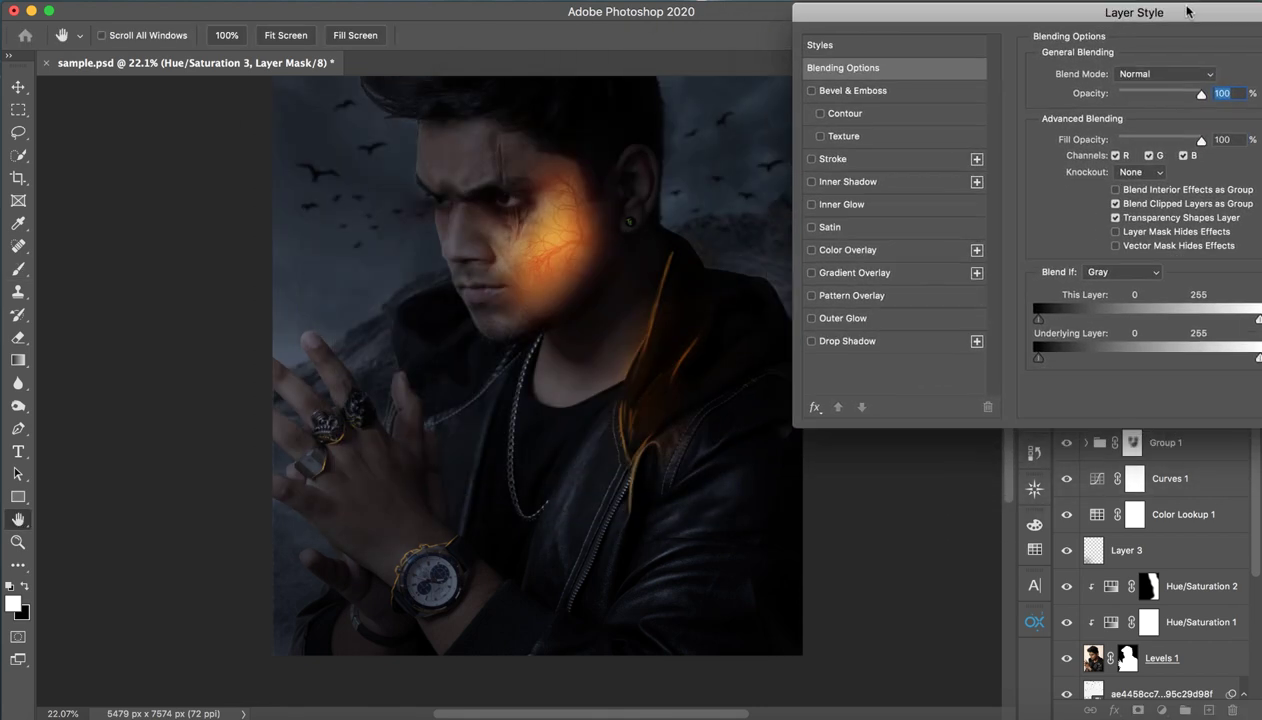
pyautogui.moveTo(1085, 360); pyautogui.dragTo(1101, 358)
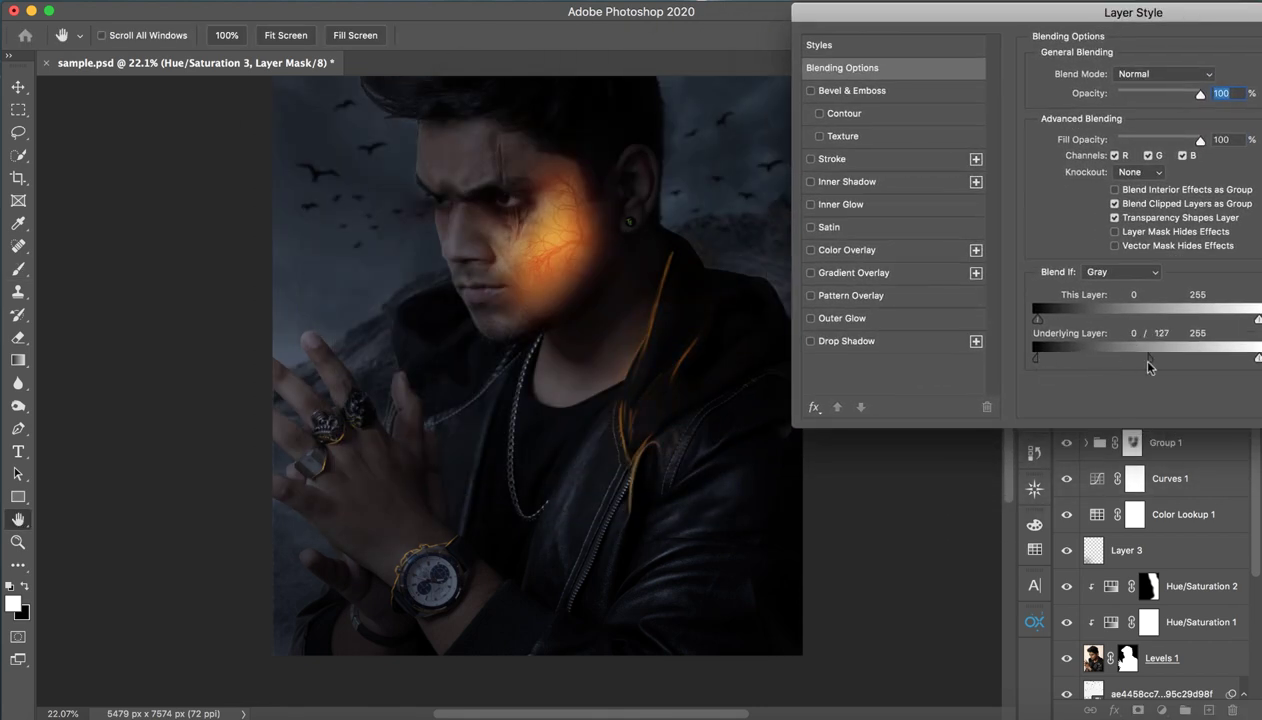
pyautogui.moveTo(1066, 17); pyautogui.dragTo(680, 25)
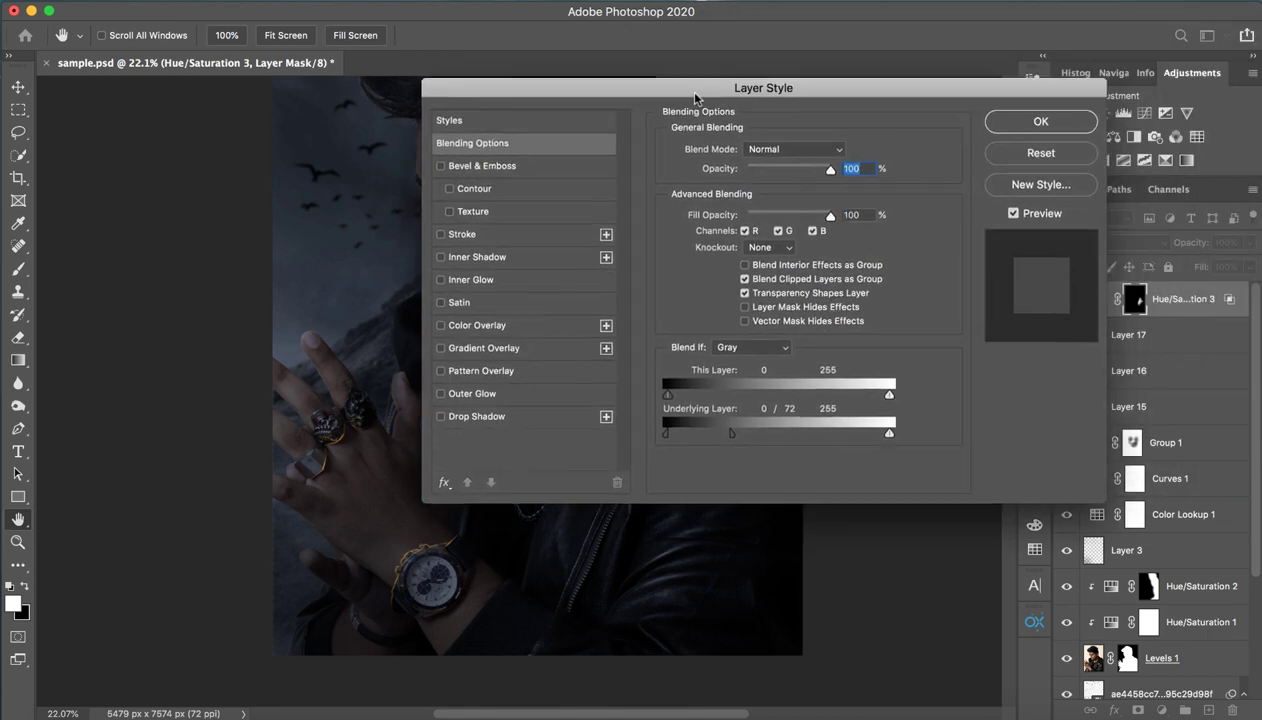
pyautogui.click(1040, 122)
pyautogui.press('z')
pyautogui.moveTo(839, 309)
pyautogui.mouseDown()
pyautogui.moveTo(746, 362)
pyautogui.moveTo(624, 303)
pyautogui.mouseUp()
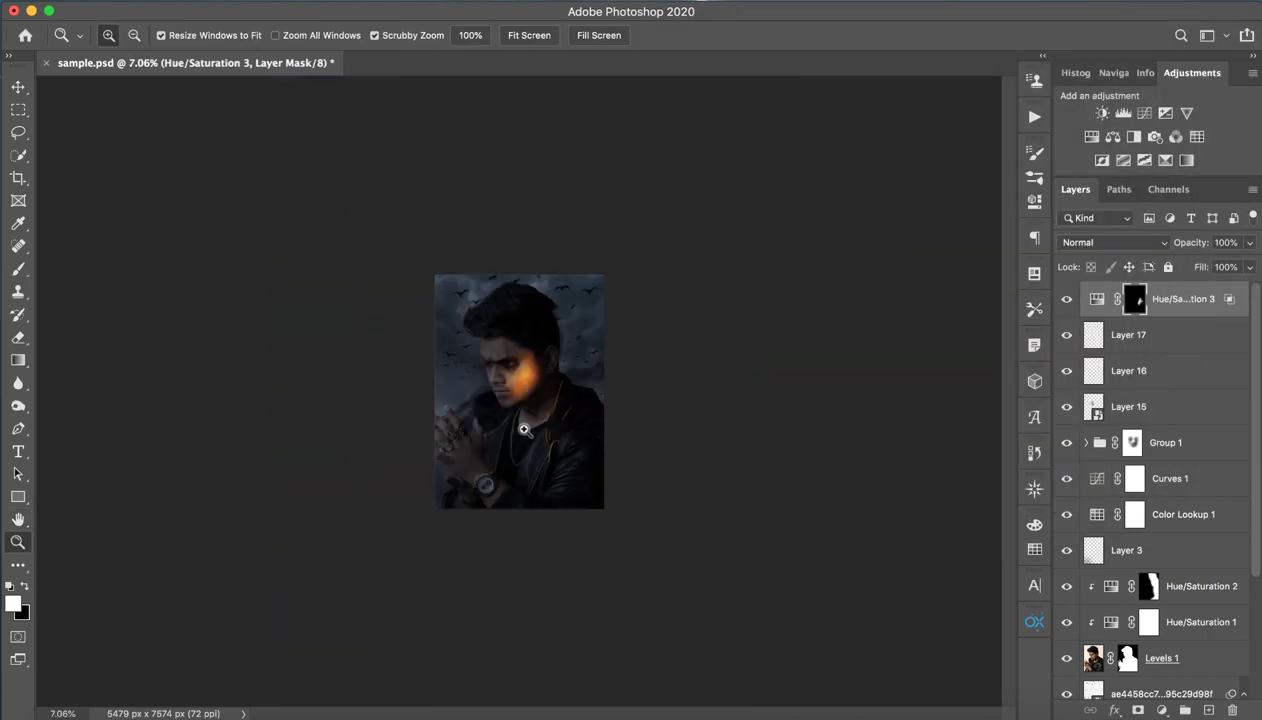
# Create a new empty Layer 18 above Hue/Saturation 3
pyautogui.scroll(-5, 630, 310)
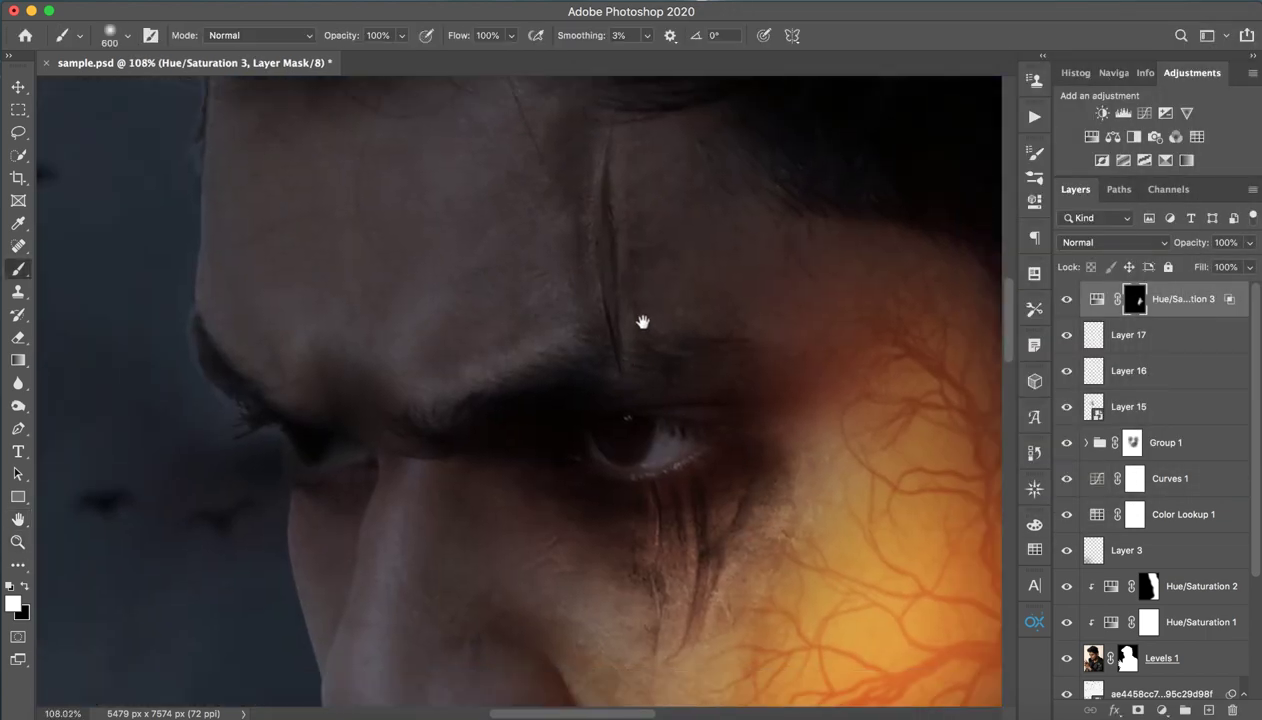
pyautogui.moveTo(597, 318); pyautogui.dragTo(620, 318)
pyautogui.press('b')
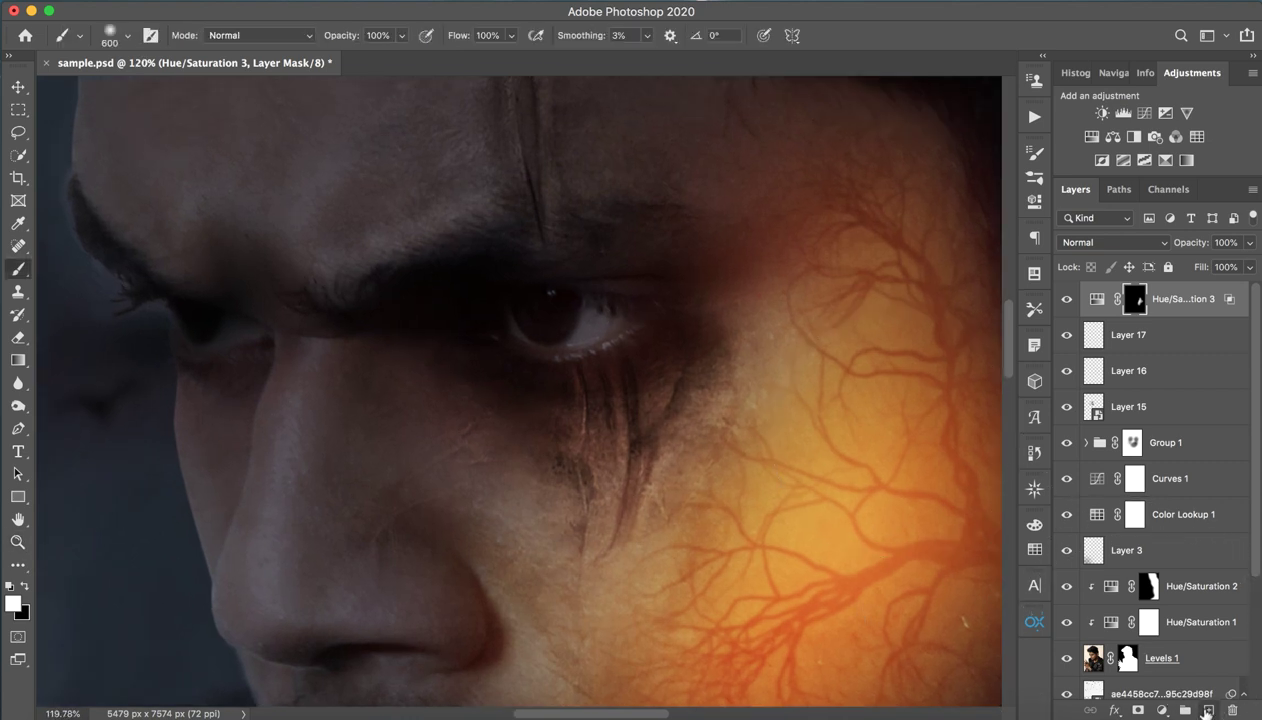
pyautogui.click(1208, 710)
# Draw an elliptical marquee selection over the iris
pyautogui.click(15, 113)
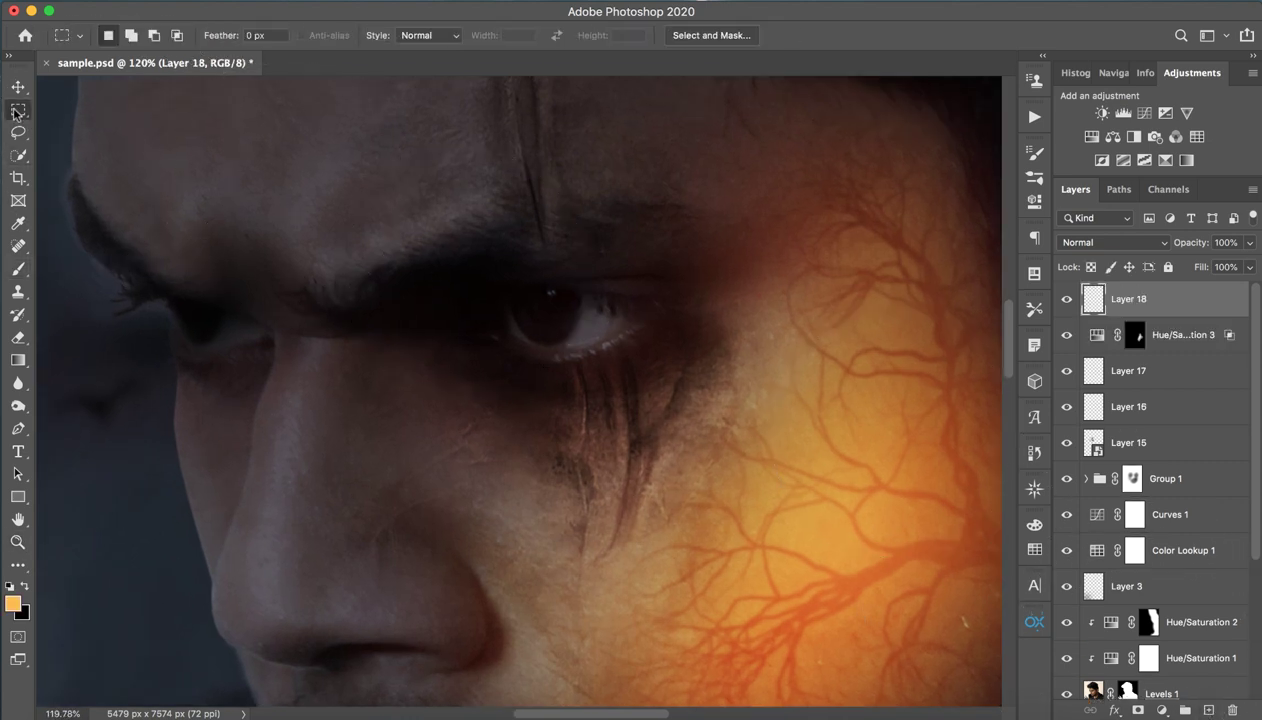
pyautogui.rightClick(15, 113)
pyautogui.click(90, 121)
pyautogui.moveTo(498, 271); pyautogui.dragTo(570, 345)
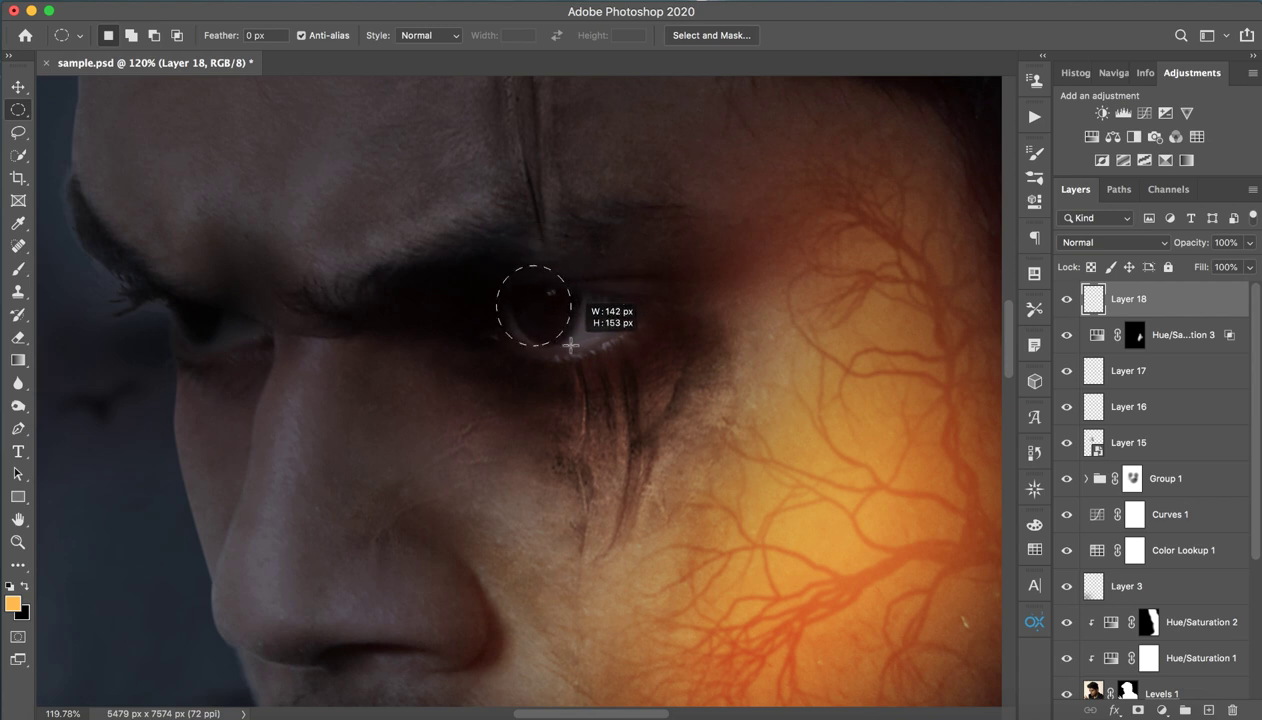
# Reshape the selection with Transform Selection to fit the iris and commit it
pyautogui.click(360, 2)
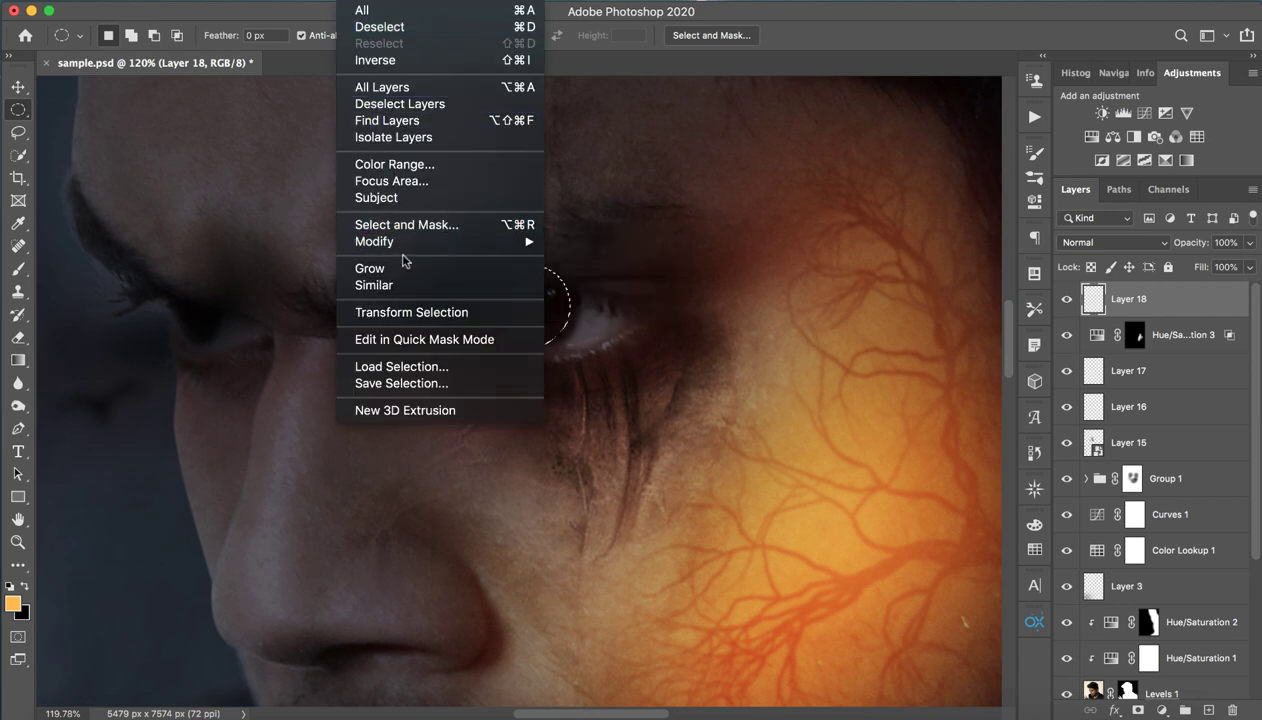
pyautogui.click(410, 312)
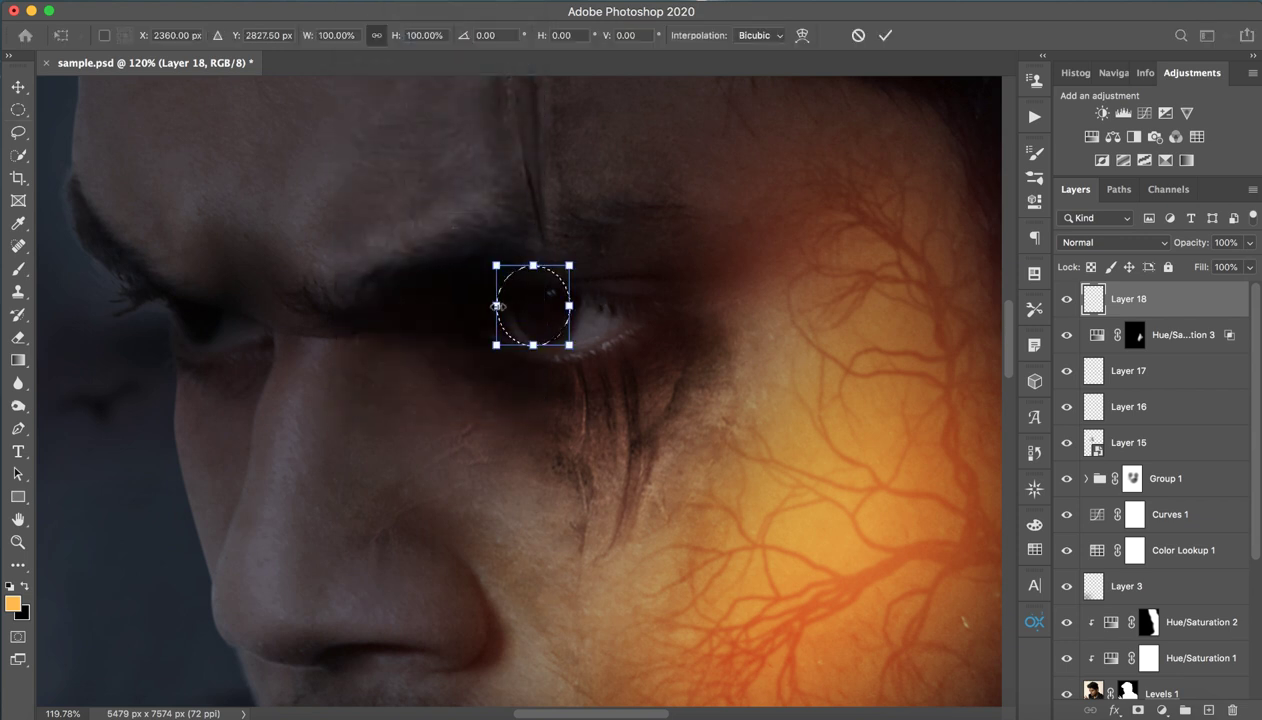
pyautogui.moveTo(497, 306); pyautogui.dragTo(524, 312)
pyautogui.moveTo(574, 351); pyautogui.dragTo(579, 348)
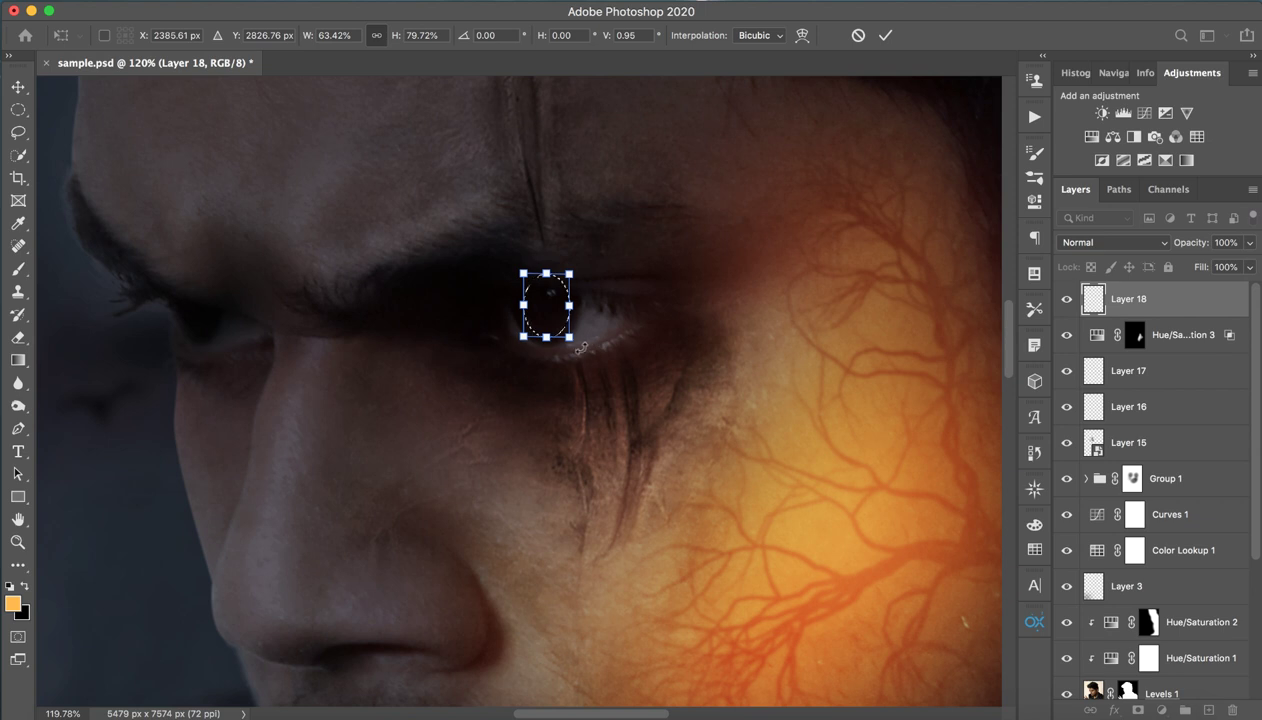
pyautogui.moveTo(526, 311); pyautogui.dragTo(519, 311)
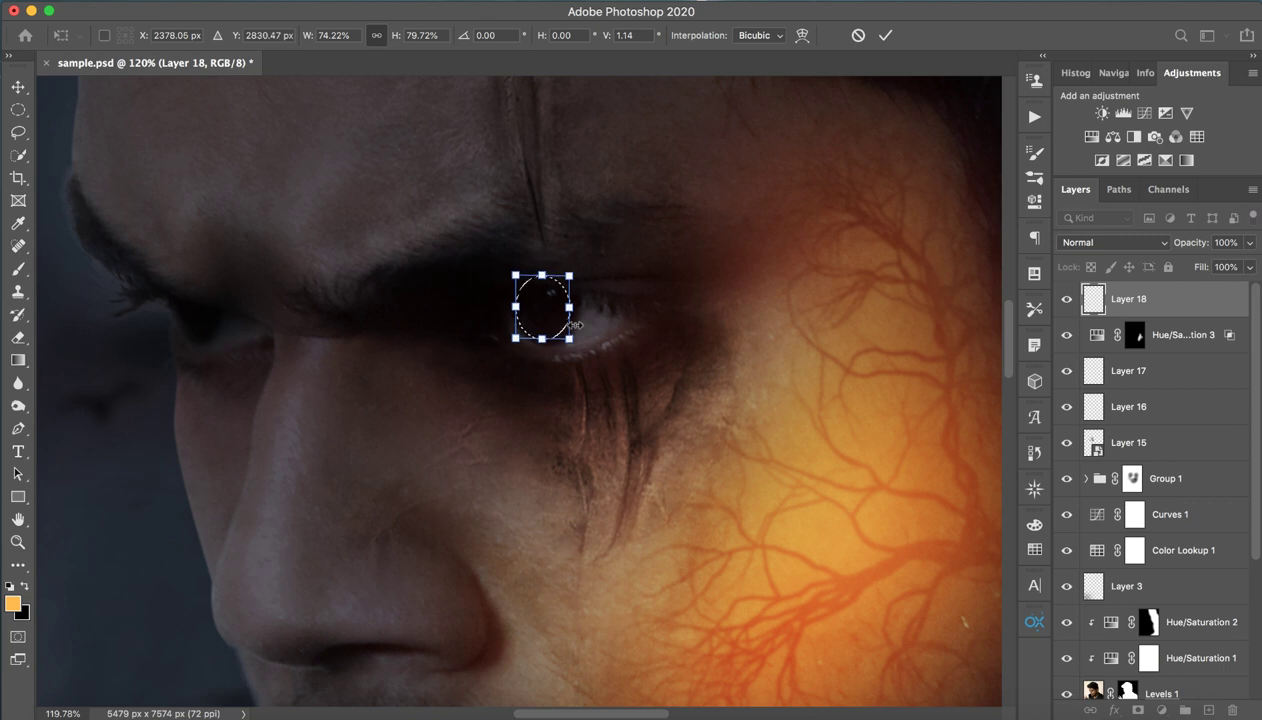
pyautogui.press('Return')
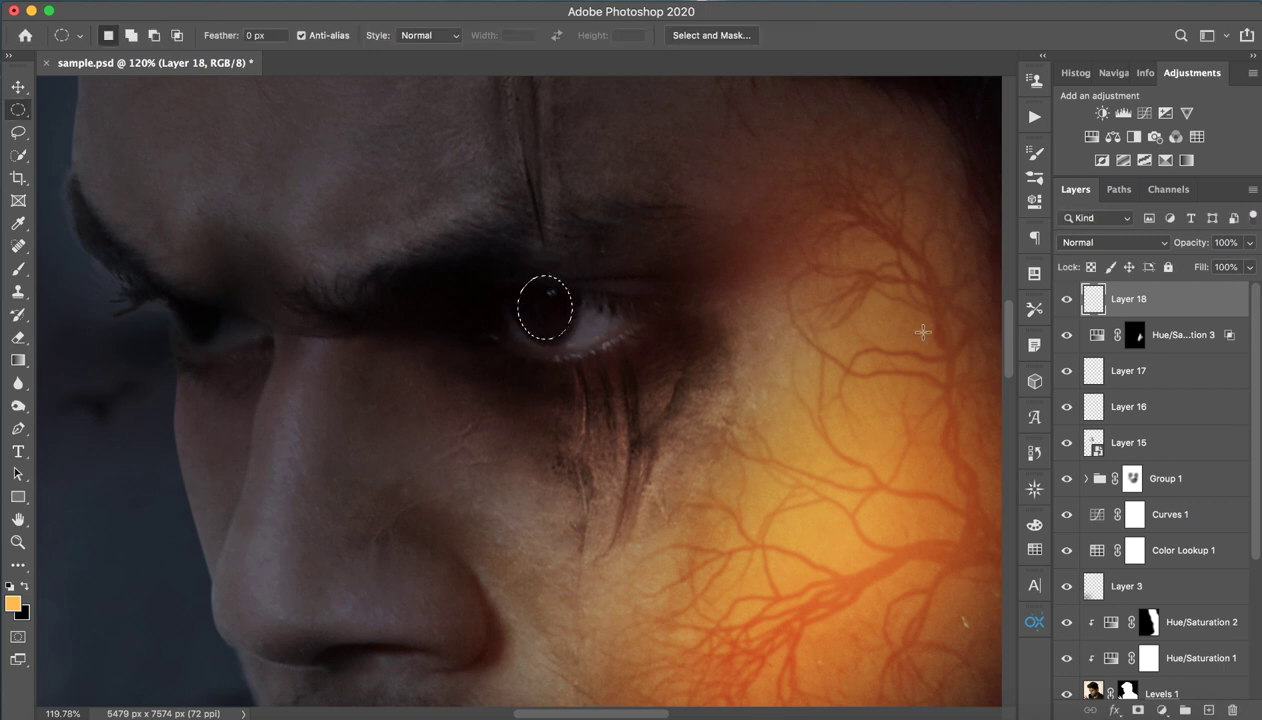
pyautogui.click(18, 155)
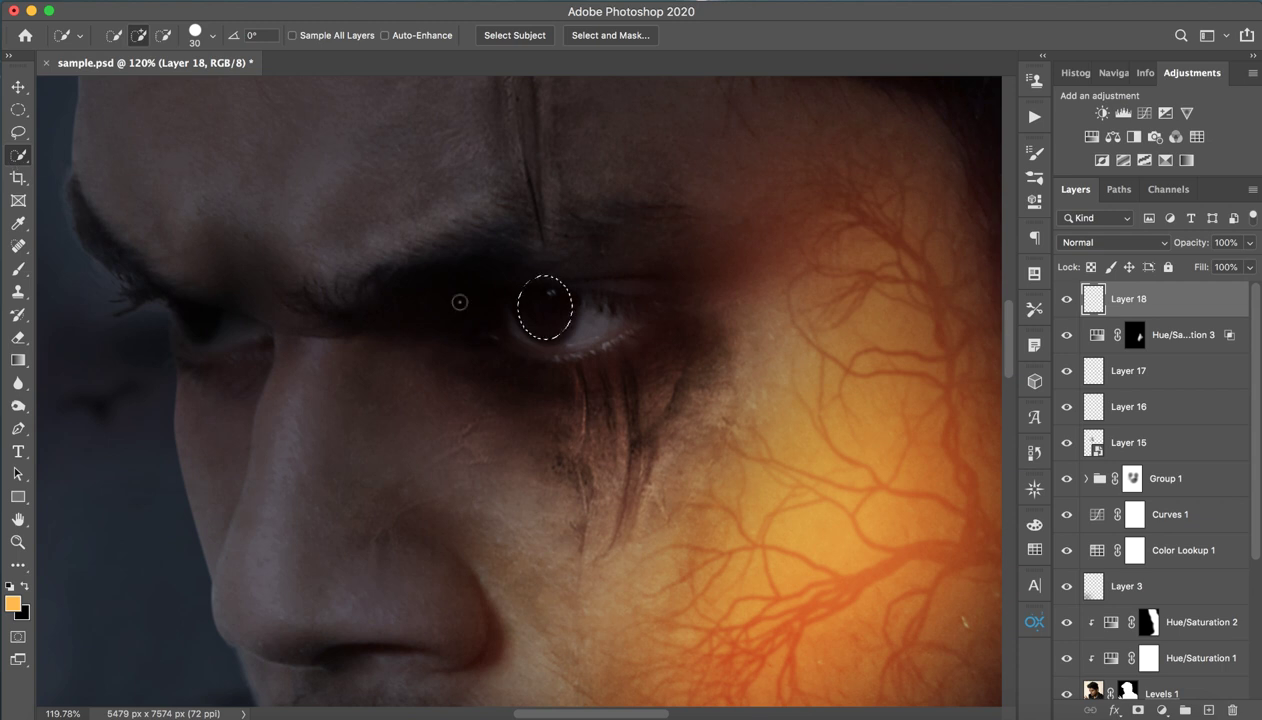
# Stroke the iris selection with a 5 px orange outline
pyautogui.rightClick(544, 304)
pyautogui.click(637, 541)
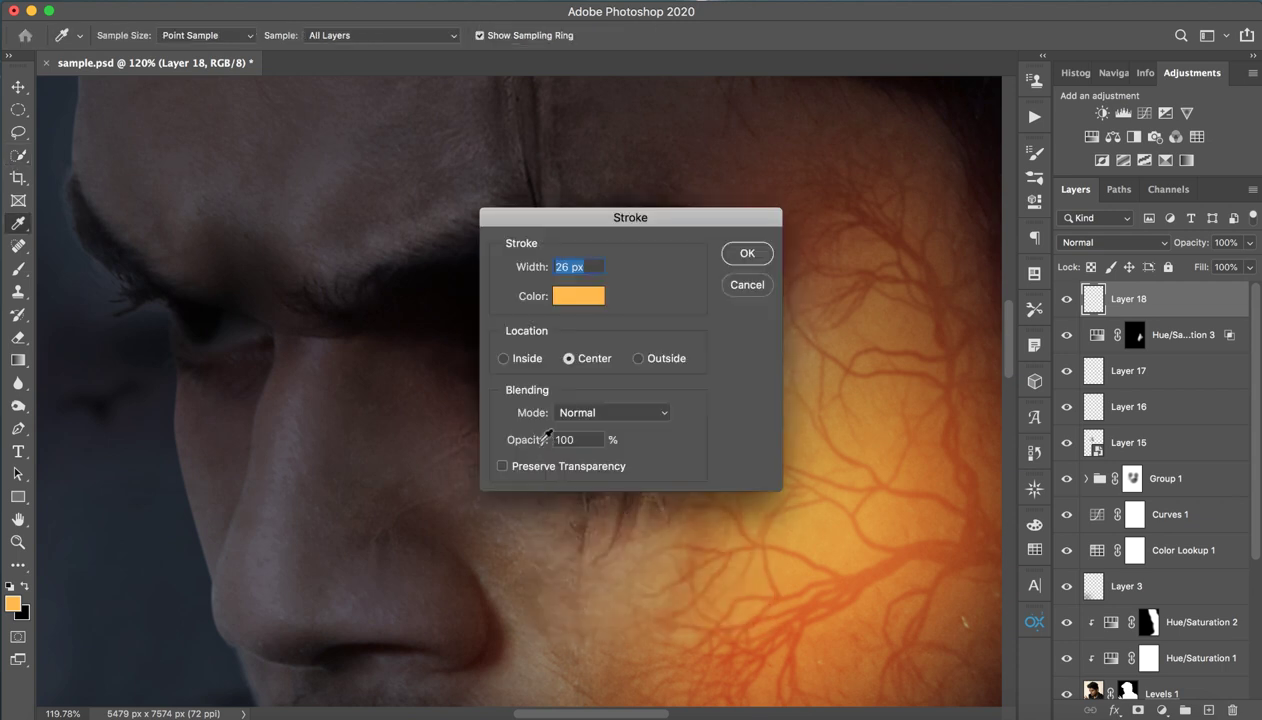
pyautogui.write('5')
pyautogui.press('Return')
# Deselect the eye and zoom in closer on it
pyautogui.rightClick(560, 334)
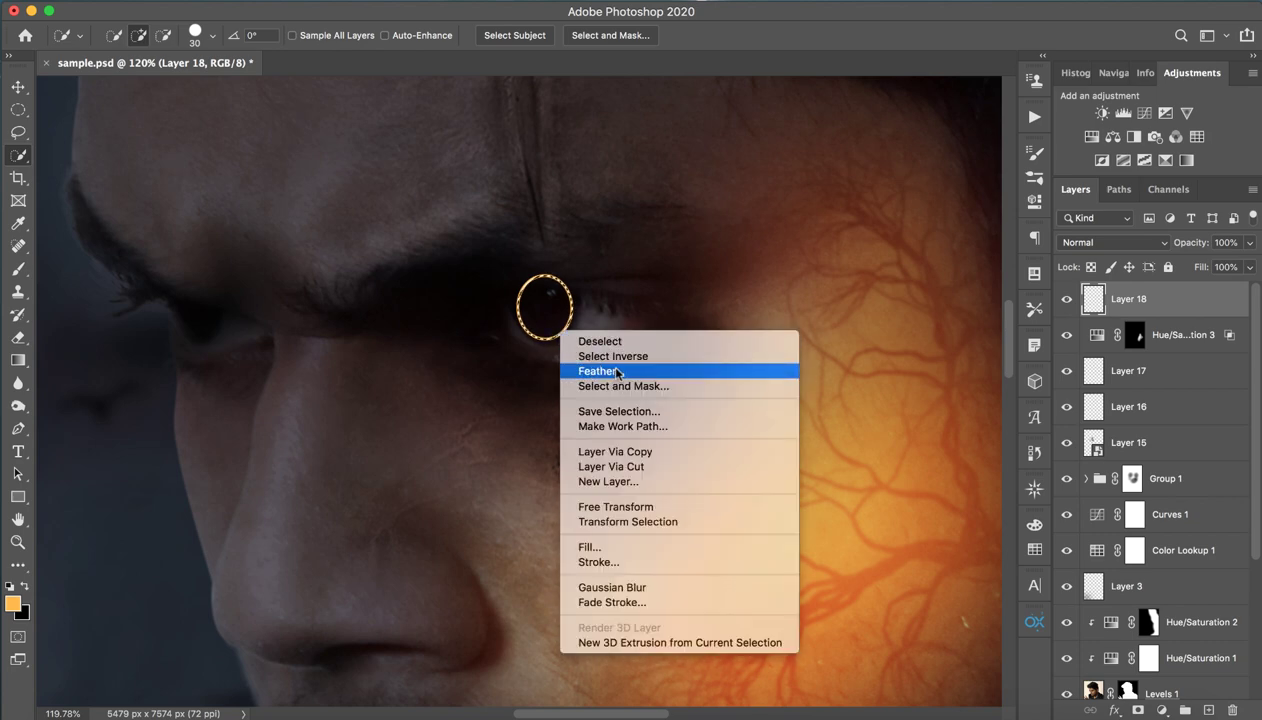
pyautogui.click(600, 341)
pyautogui.press('z')
pyautogui.moveTo(594, 273)
pyautogui.mouseDown()
pyautogui.moveTo(549, 279)
pyautogui.moveTo(695, 243)
pyautogui.mouseUp()
# Add a mask to Layer 18 and paint black over the ring's top arc with a 117 px brush
pyautogui.press('w')
pyautogui.click(1135, 708)
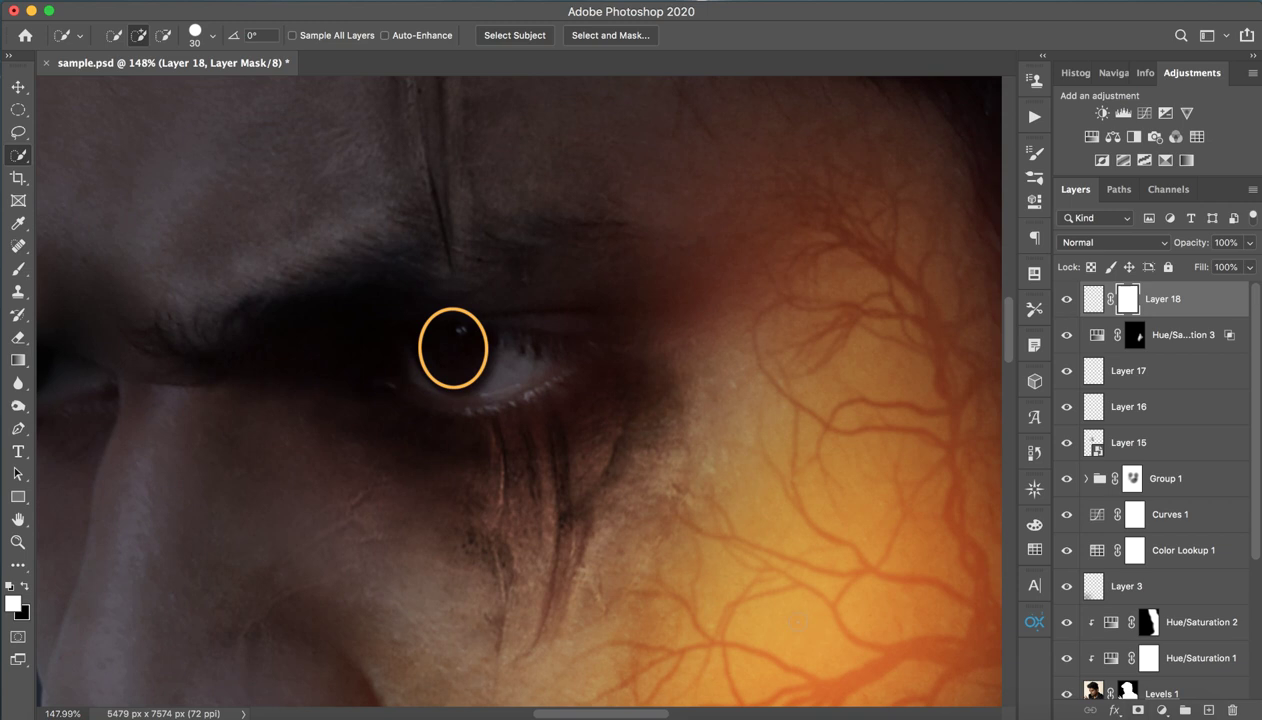
pyautogui.click(18, 268)
pyautogui.press('x')
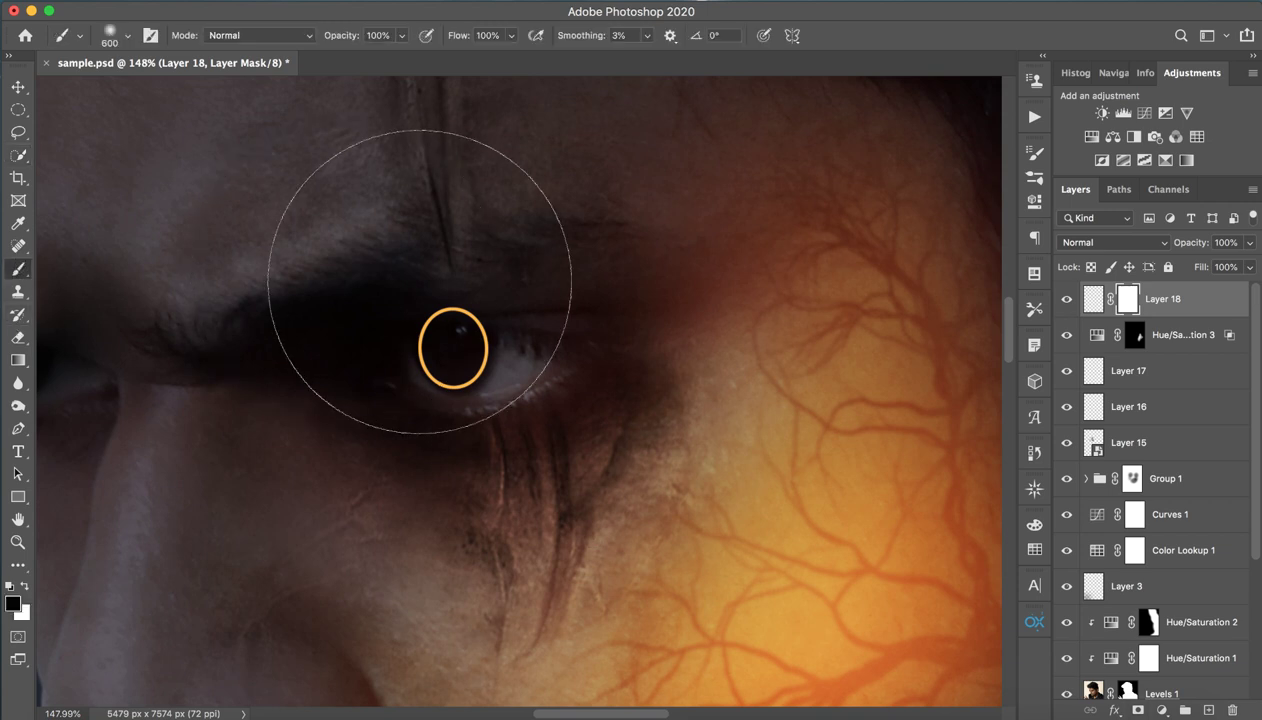
pyautogui.moveTo(541, 206); pyautogui.dragTo(470, 268)
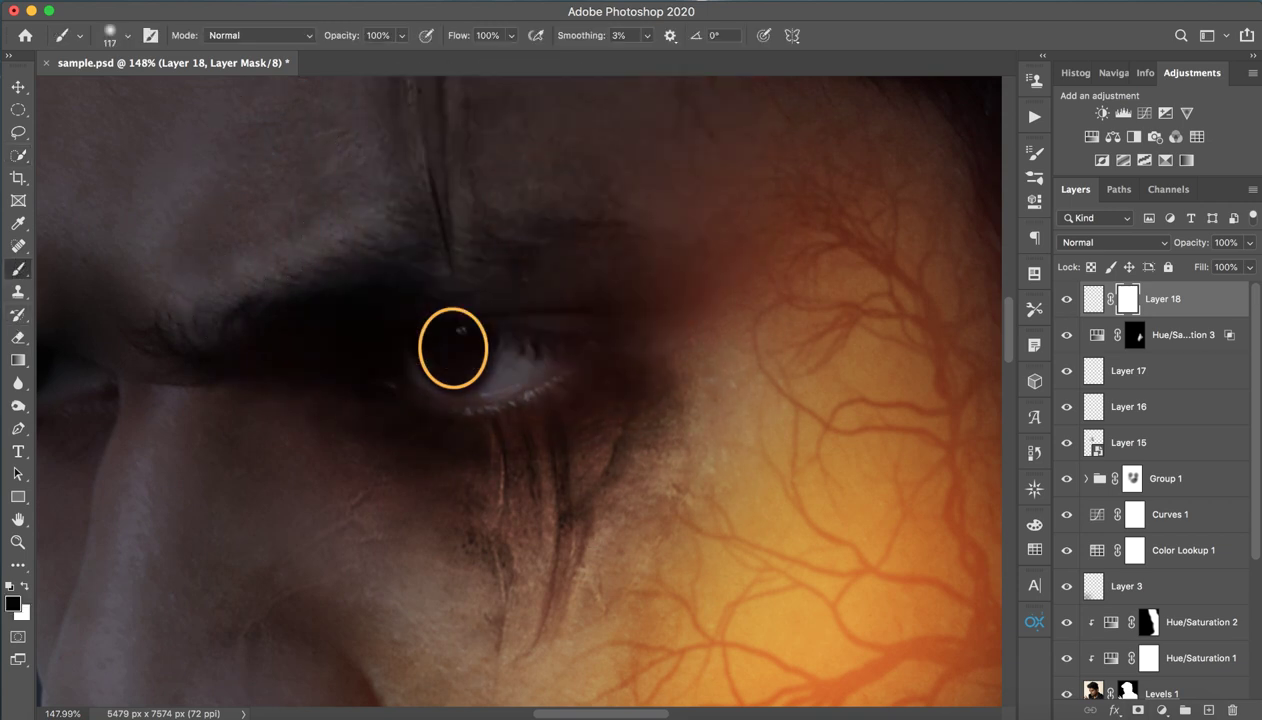
pyautogui.moveTo(480, 322); pyautogui.dragTo(410, 318)
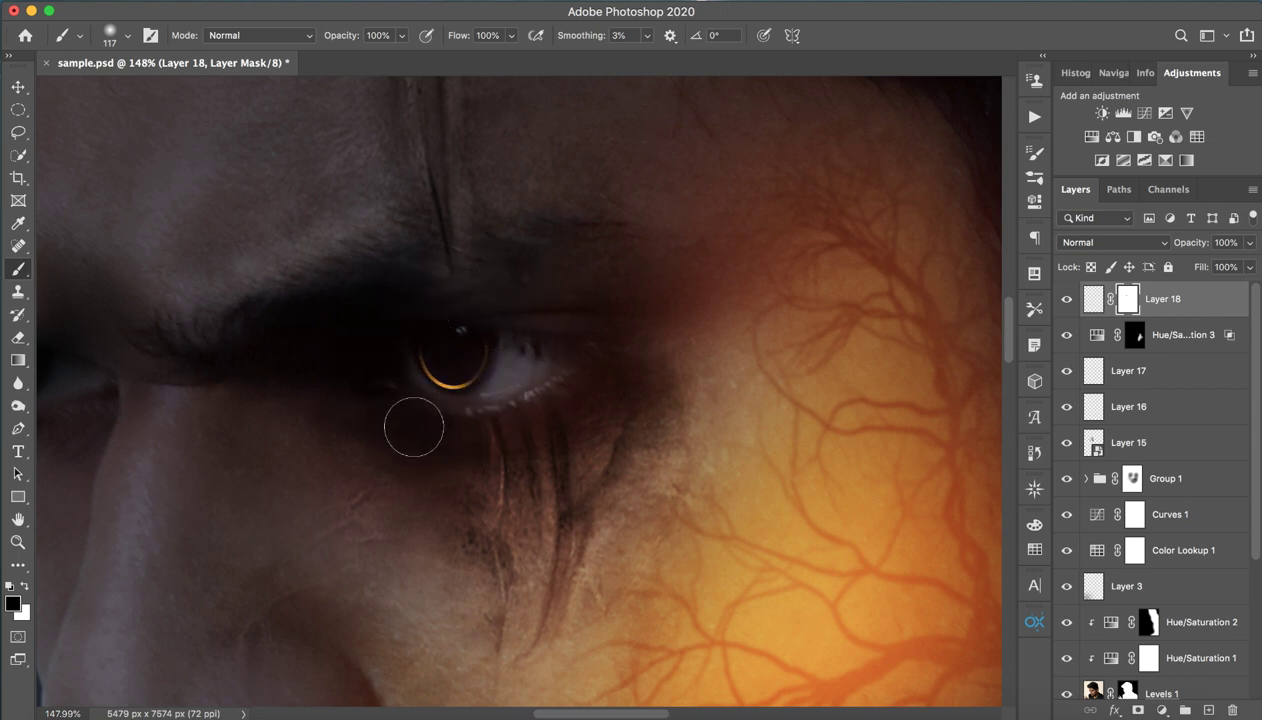
pyautogui.press('z')
pyautogui.moveTo(645, 194); pyautogui.dragTo(460, 212)
pyautogui.press('b')
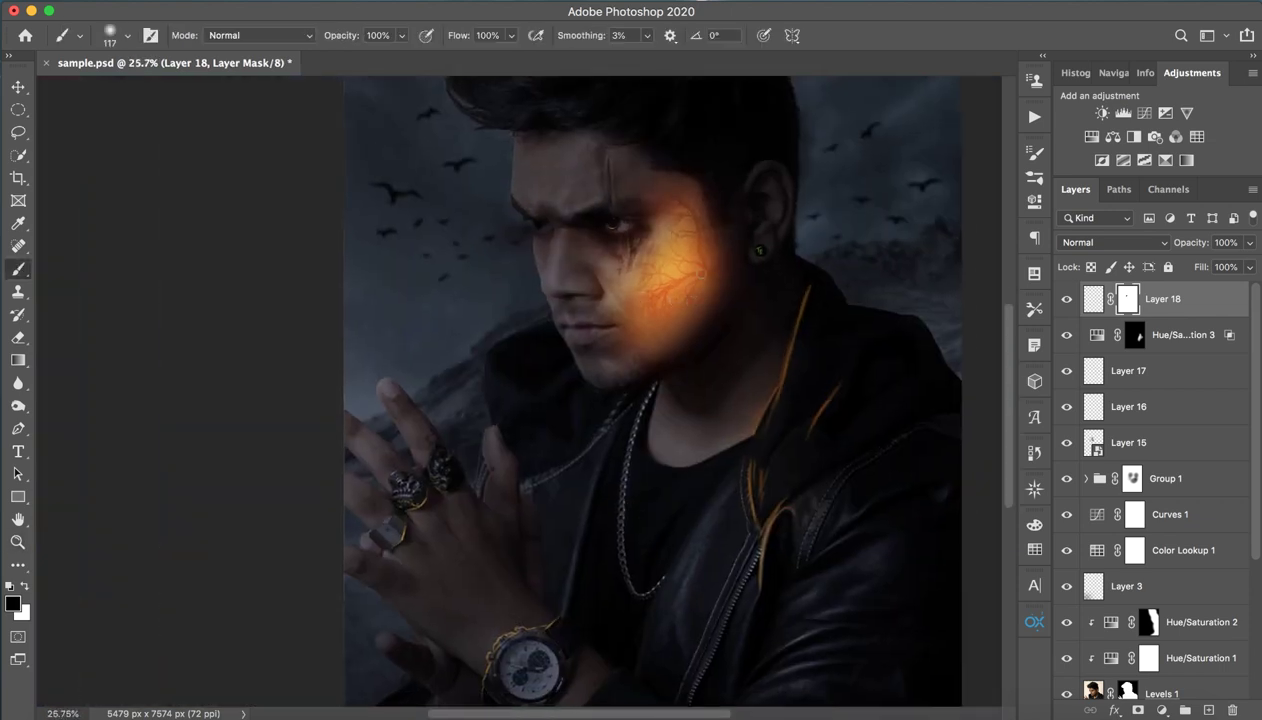
pyautogui.press('z')
pyautogui.moveTo(609, 213)
pyautogui.mouseDown()
pyautogui.moveTo(656, 262)
pyautogui.moveTo(690, 262)
pyautogui.mouseUp()
# Paint orange directly on Layer 18 pixels up both sides of the iris
pyautogui.press('z')
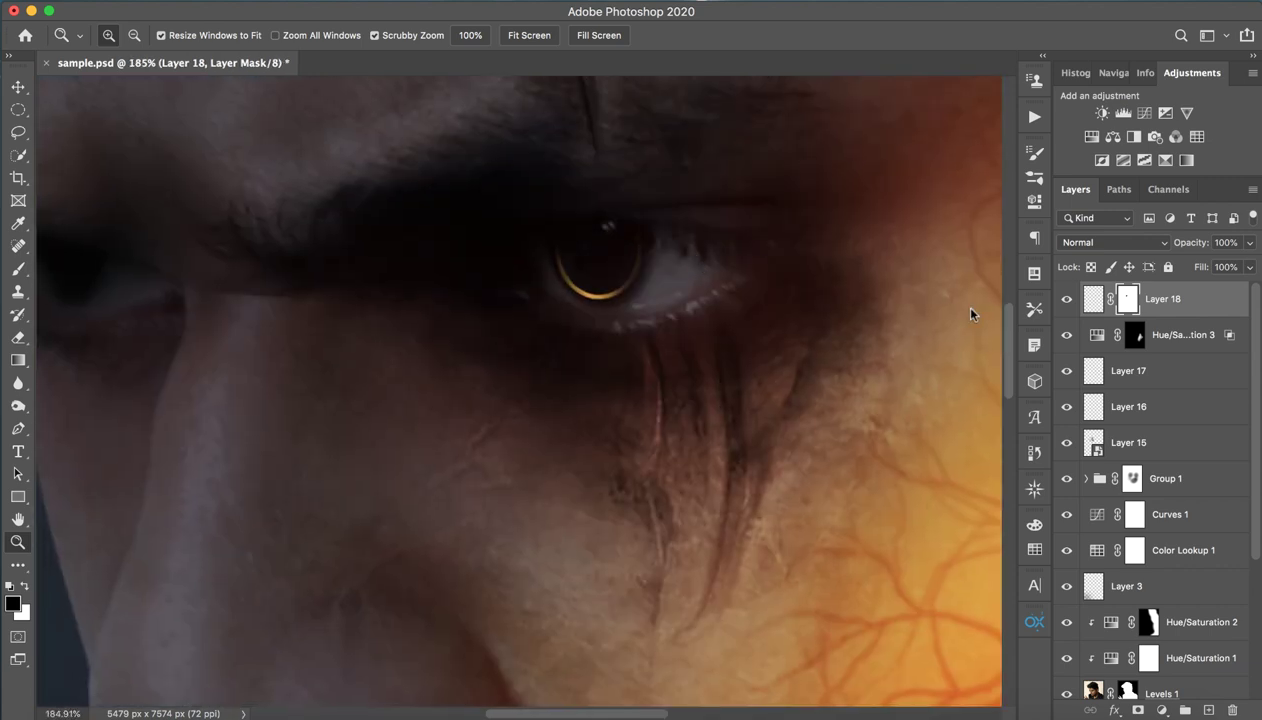
pyautogui.press('b')
pyautogui.click(1093, 298)
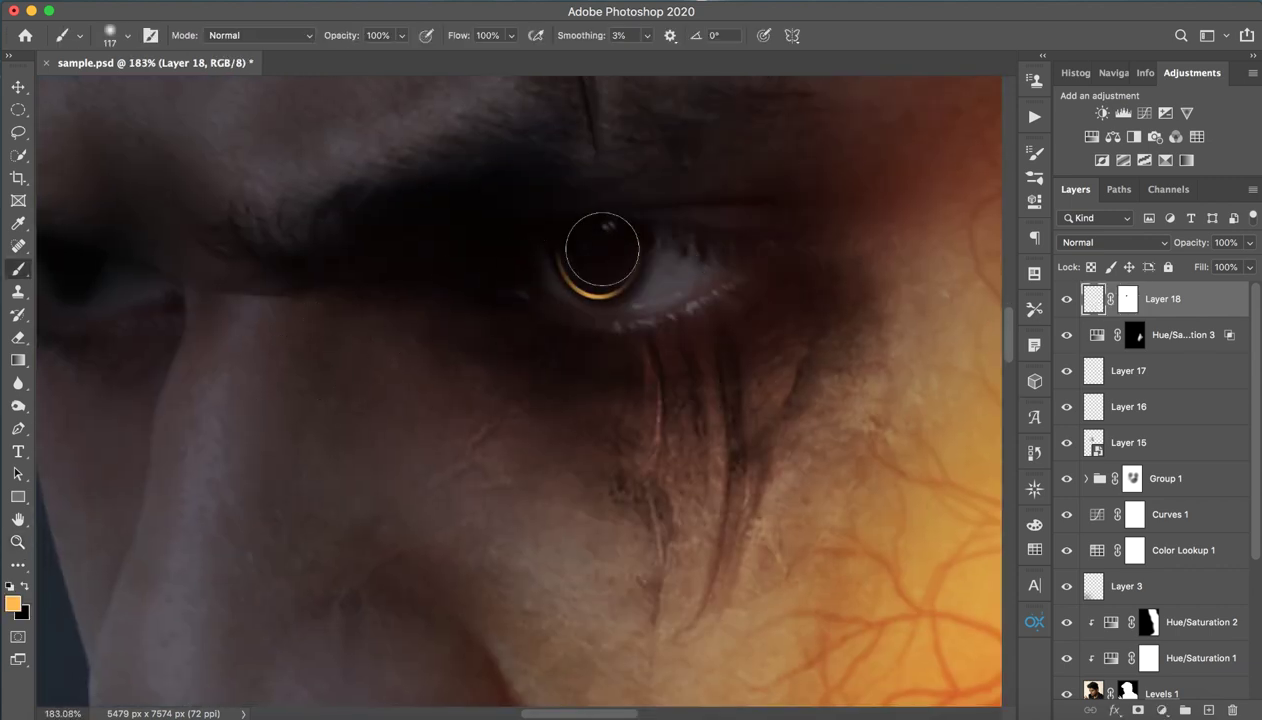
pyautogui.moveTo(602, 290); pyautogui.dragTo(560, 272)
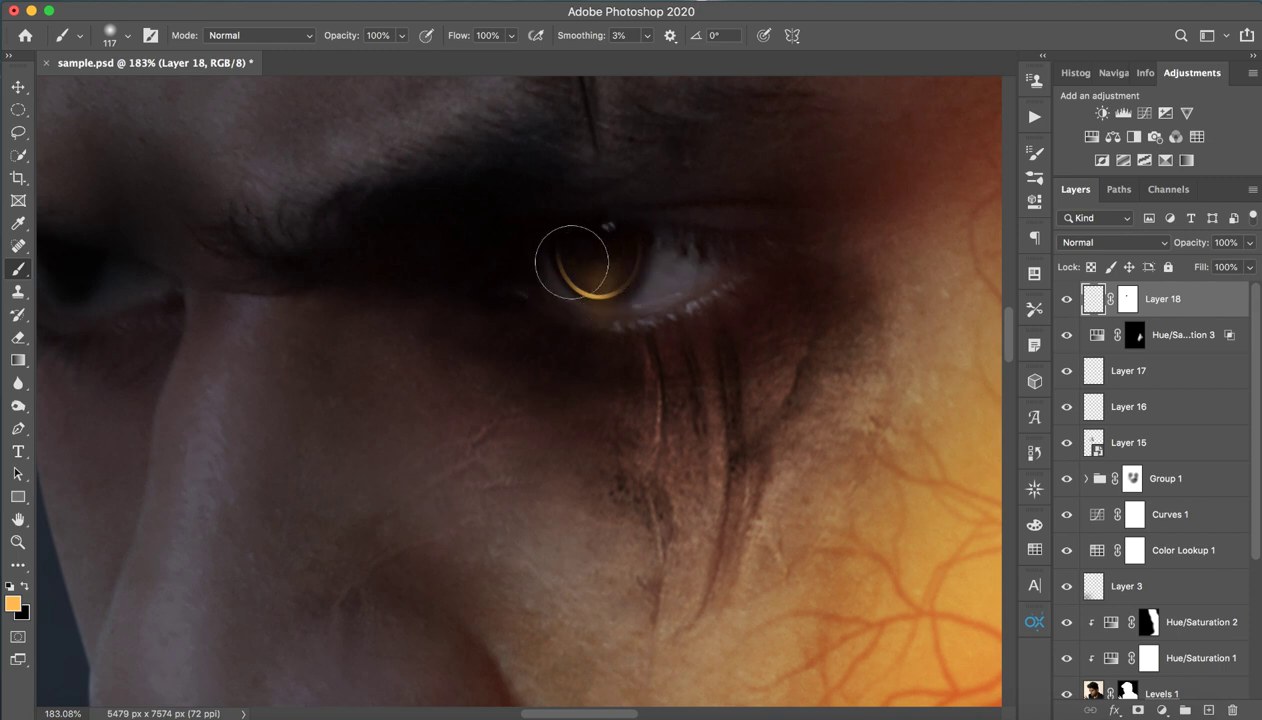
pyautogui.press('z')
pyautogui.moveTo(699, 242)
pyautogui.mouseDown()
pyautogui.moveTo(566, 284)
pyautogui.moveTo(673, 285)
pyautogui.mouseUp()
pyautogui.press('b')
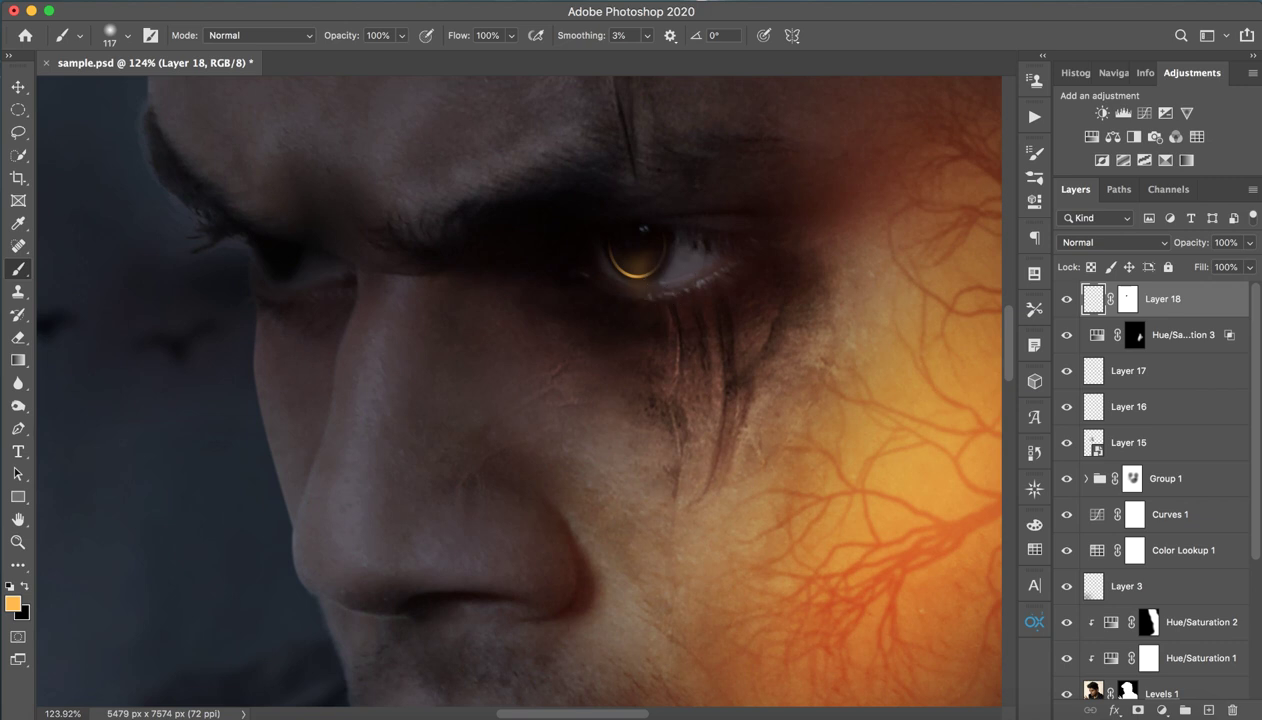
# Dim the glow ring around the eye and zoom out on the portrait
pyautogui.click(658, 294)
pyautogui.press('z')
pyautogui.keyDown('alt'); pyautogui.click(555, 291); pyautogui.keyUp('alt')
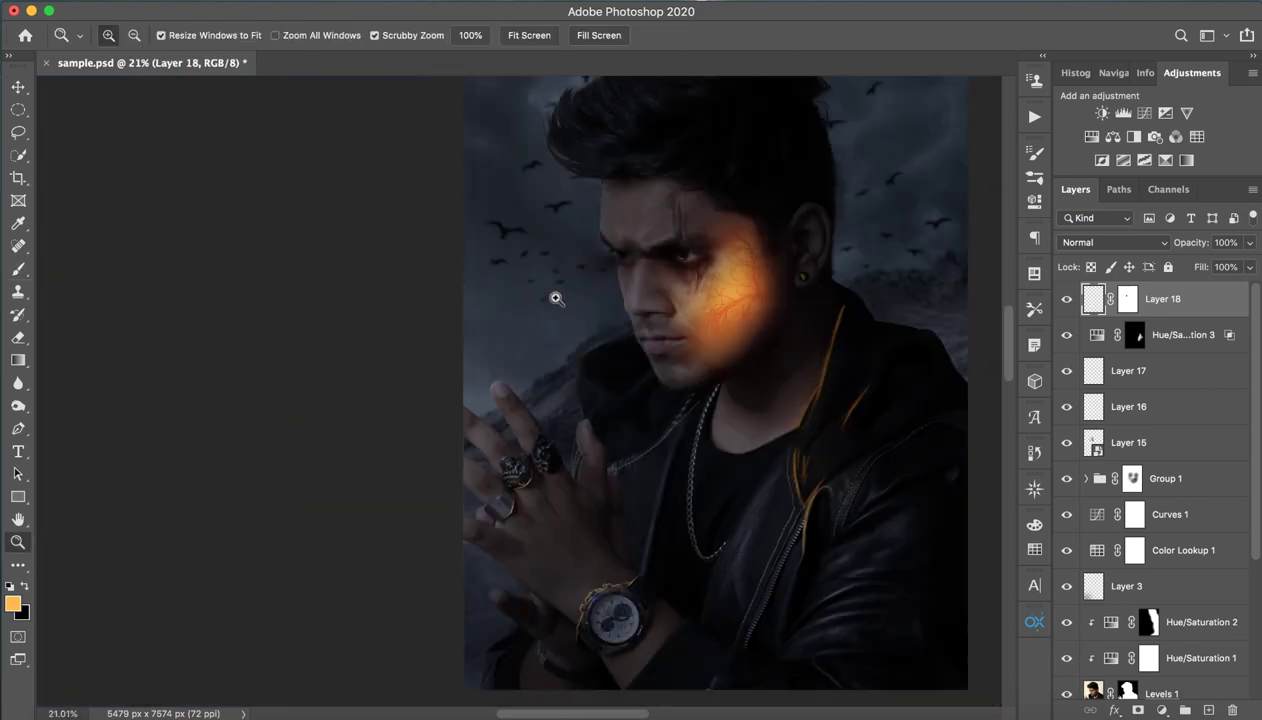
pyautogui.moveTo(566, 298); pyautogui.dragTo(572, 298)
# Fit the whole image in view and stamp all visible layers into new Layer 19
pyautogui.press('b')
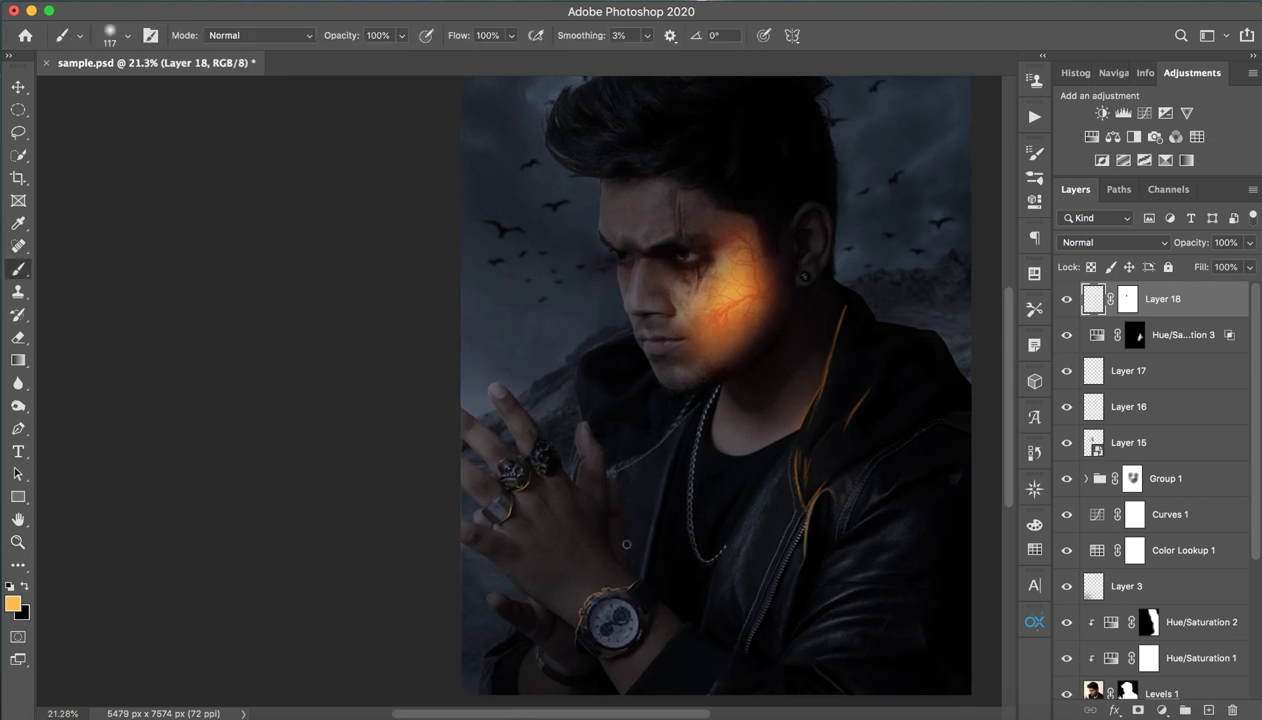
pyautogui.press('z')
pyautogui.moveTo(755, 423)
pyautogui.mouseDown()
pyautogui.moveTo(732, 417)
pyautogui.moveTo(765, 402)
pyautogui.mouseUp()
pyautogui.press('b')
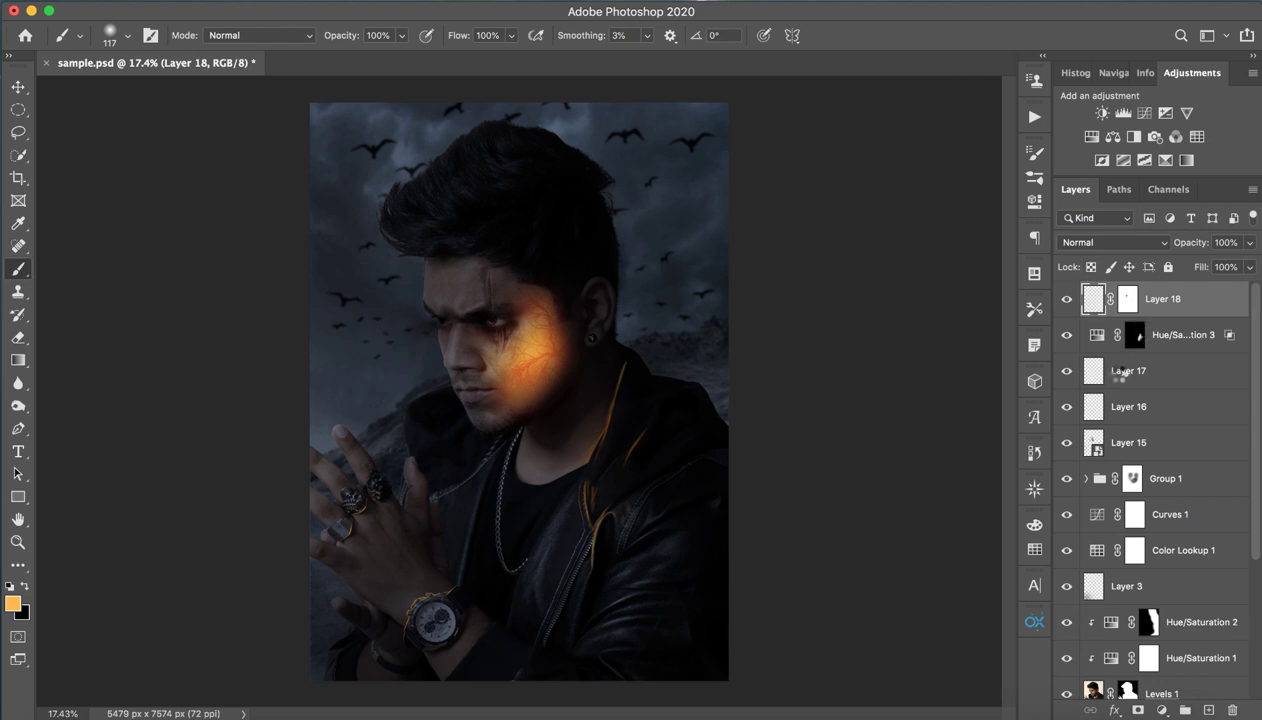
pyautogui.hotkey('ctrl', 'alt', 'shift', 'e')
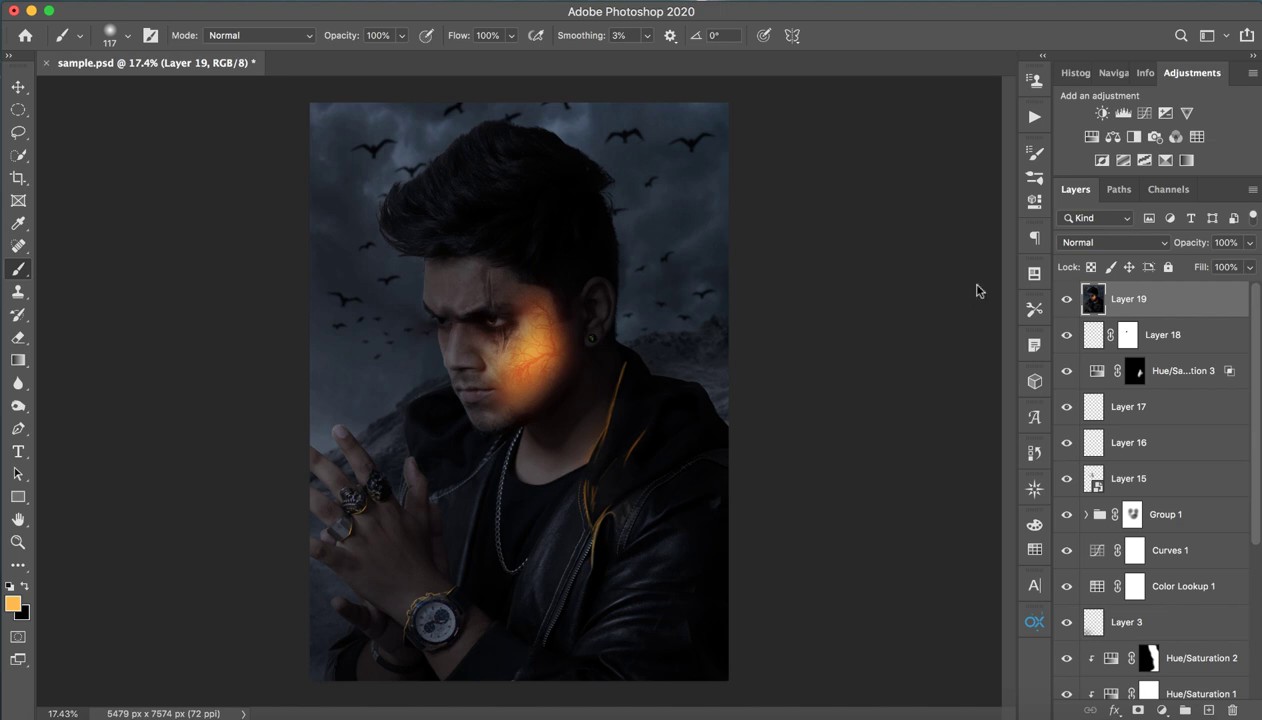
pyautogui.hotkey('ctrl', 'shift', 'a')
# In Camera Raw Calibration, raise Red Primary saturation to +27 and Blue Primary saturation to +13
pyautogui.click(1060, 188)
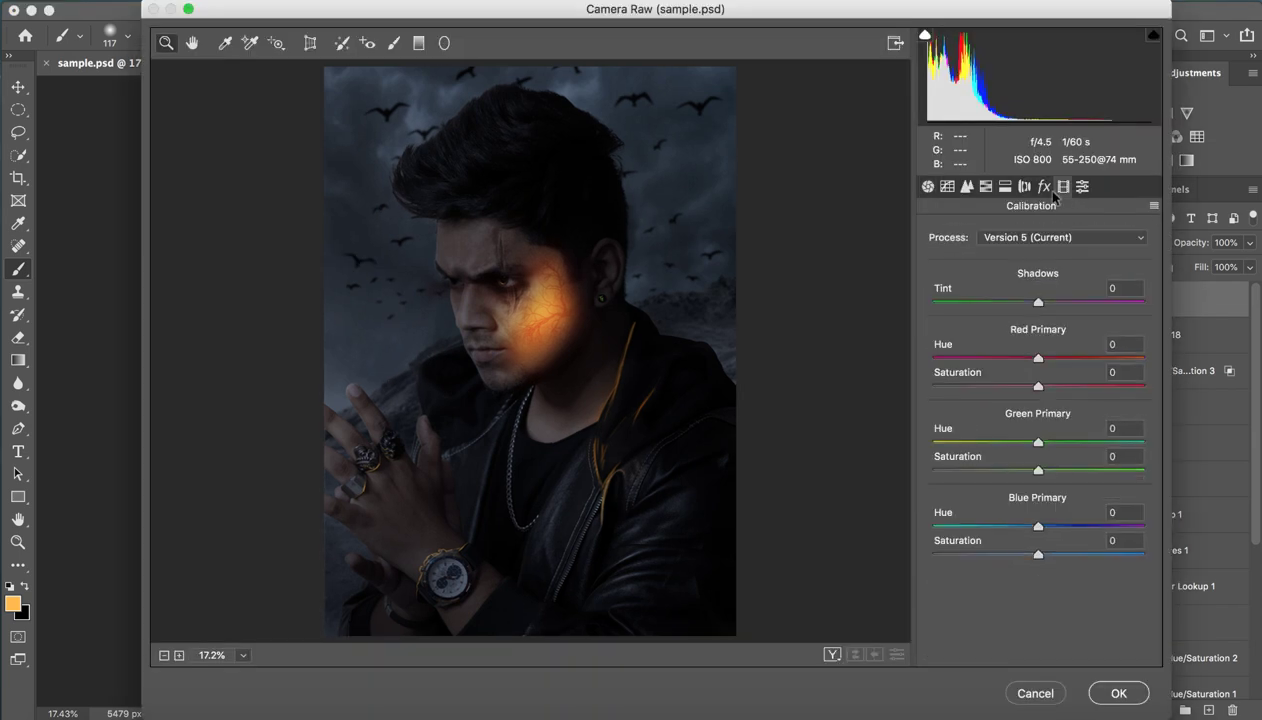
pyautogui.moveTo(1036, 388)
pyautogui.mouseDown()
pyautogui.moveTo(985, 387)
pyautogui.moveTo(1064, 384)
pyautogui.moveTo(968, 357)
pyautogui.moveTo(1049, 357)
pyautogui.moveTo(1036, 362)
pyautogui.mouseUp()
pyautogui.click(1028, 367)
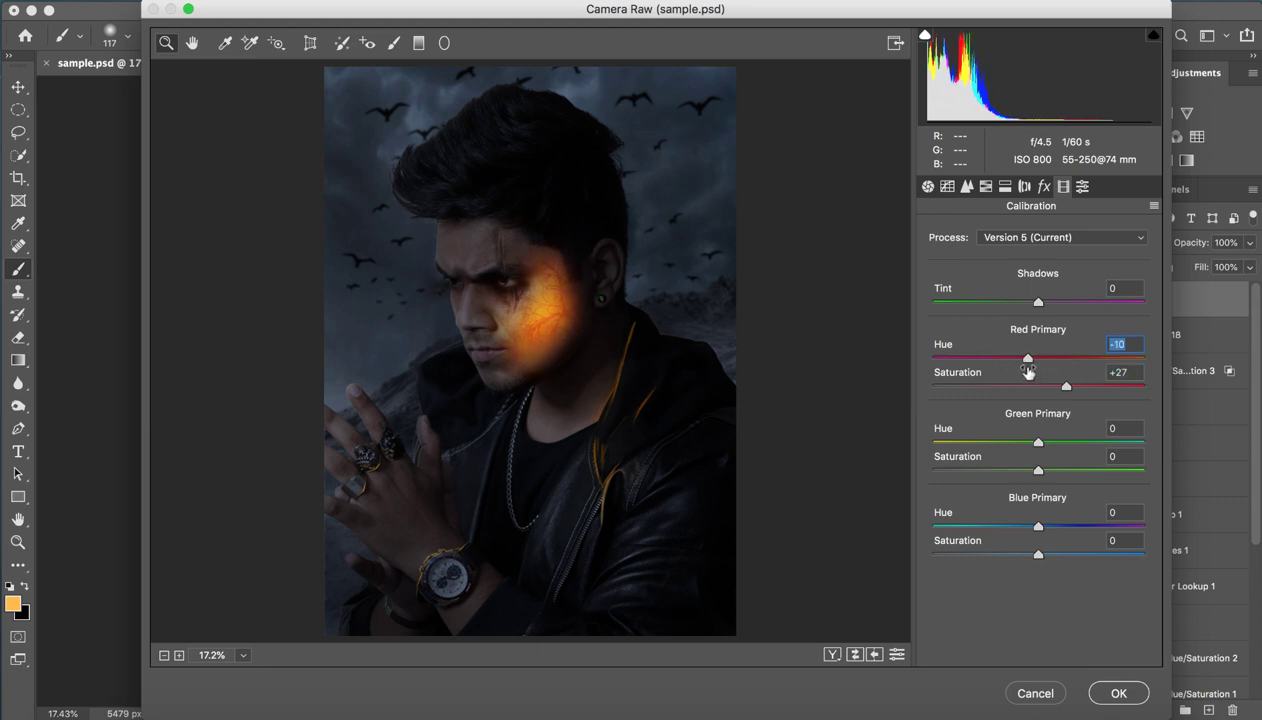
pyautogui.moveTo(1060, 557)
pyautogui.mouseDown()
pyautogui.moveTo(1000, 556)
pyautogui.moveTo(1079, 556)
pyautogui.moveTo(1014, 556)
pyautogui.moveTo(1052, 557)
pyautogui.moveTo(966, 526)
pyautogui.moveTo(1070, 526)
pyautogui.moveTo(1009, 527)
pyautogui.mouseUp()
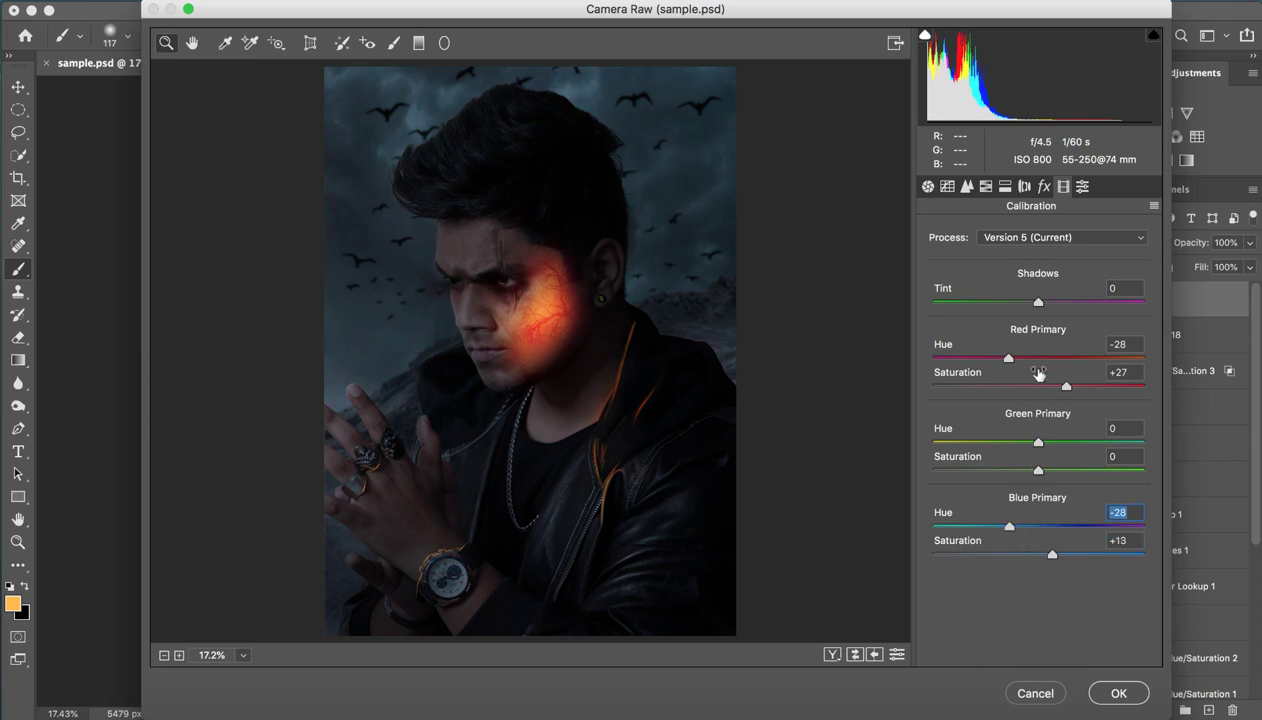
# Set Basic Highlights +25, Contrast -5, Whites +16, Blacks -17 and Clarity +9
pyautogui.click(927, 187)
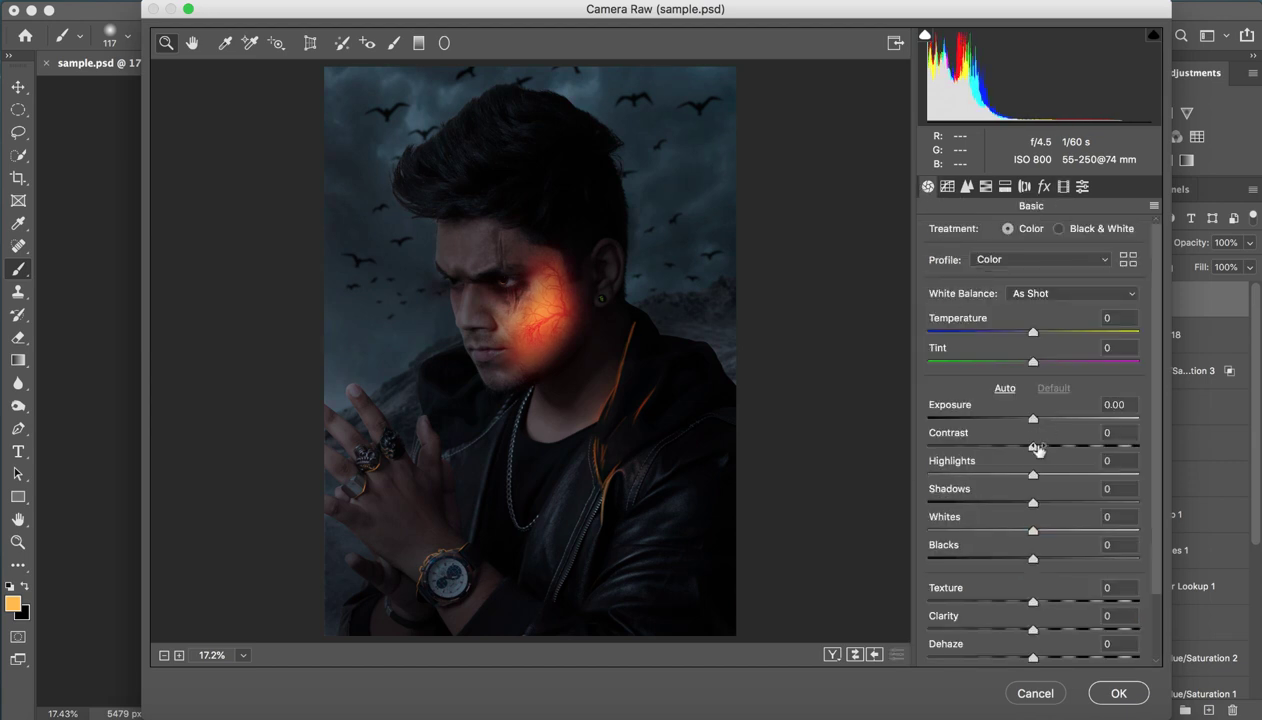
pyautogui.moveTo(1032, 474)
pyautogui.mouseDown()
pyautogui.moveTo(1078, 474)
pyautogui.moveTo(1000, 476)
pyautogui.moveTo(1059, 476)
pyautogui.moveTo(1000, 446)
pyautogui.moveTo(1048, 446)
pyautogui.moveTo(1012, 446)
pyautogui.moveTo(1027, 446)
pyautogui.mouseUp()
pyautogui.moveTo(1033, 530)
pyautogui.mouseDown()
pyautogui.moveTo(968, 530)
pyautogui.moveTo(1055, 528)
pyautogui.moveTo(975, 530)
pyautogui.moveTo(1049, 530)
pyautogui.moveTo(972, 559)
pyautogui.moveTo(1027, 559)
pyautogui.moveTo(1015, 559)
pyautogui.mouseUp()
pyautogui.moveTo(1035, 627); pyautogui.dragTo(1042, 633)
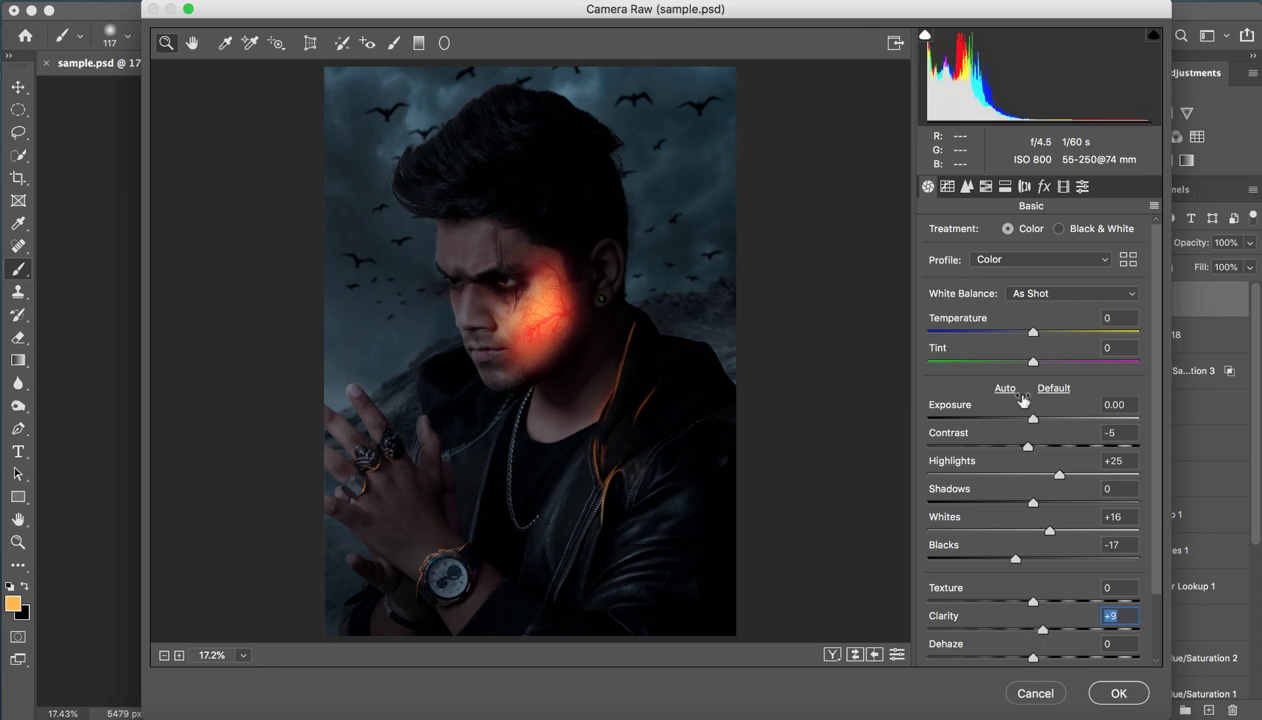
# Lower the tone curve to Highlights -33, Lights -14 and Shadows -2
pyautogui.click(947, 188)
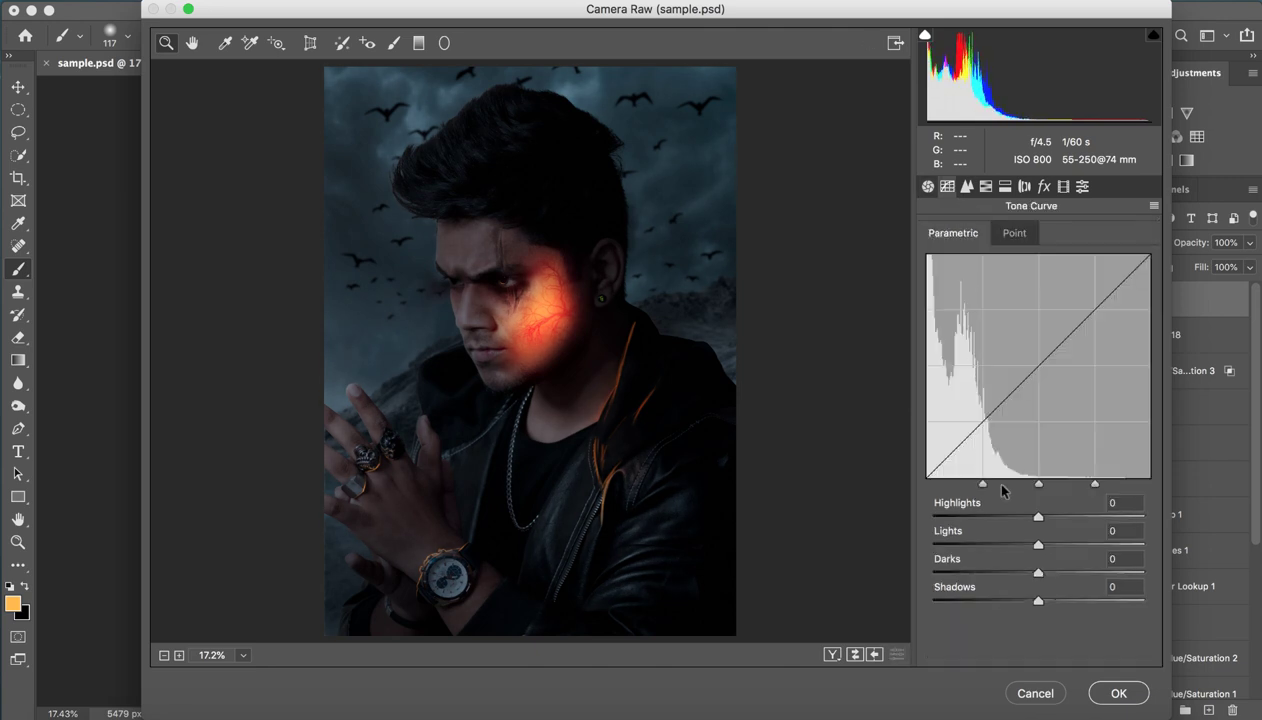
pyautogui.moveTo(1041, 543); pyautogui.dragTo(1014, 552)
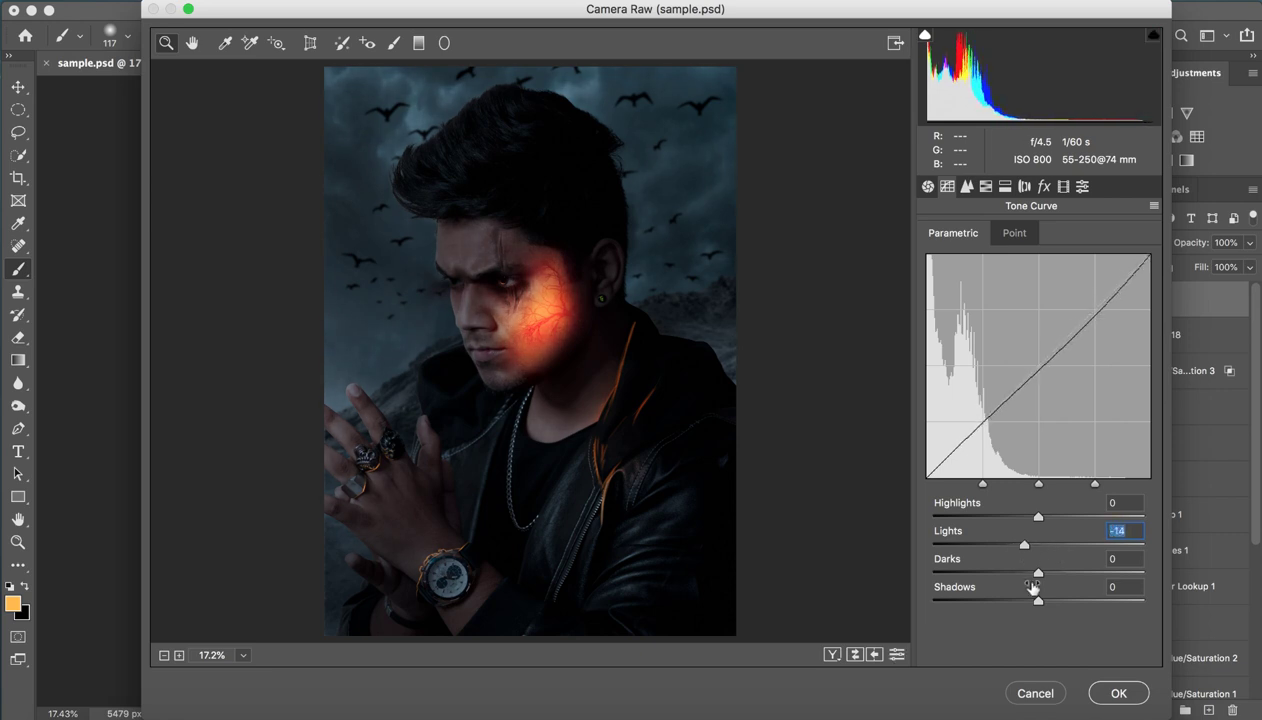
pyautogui.moveTo(1037, 602); pyautogui.dragTo(1036, 600)
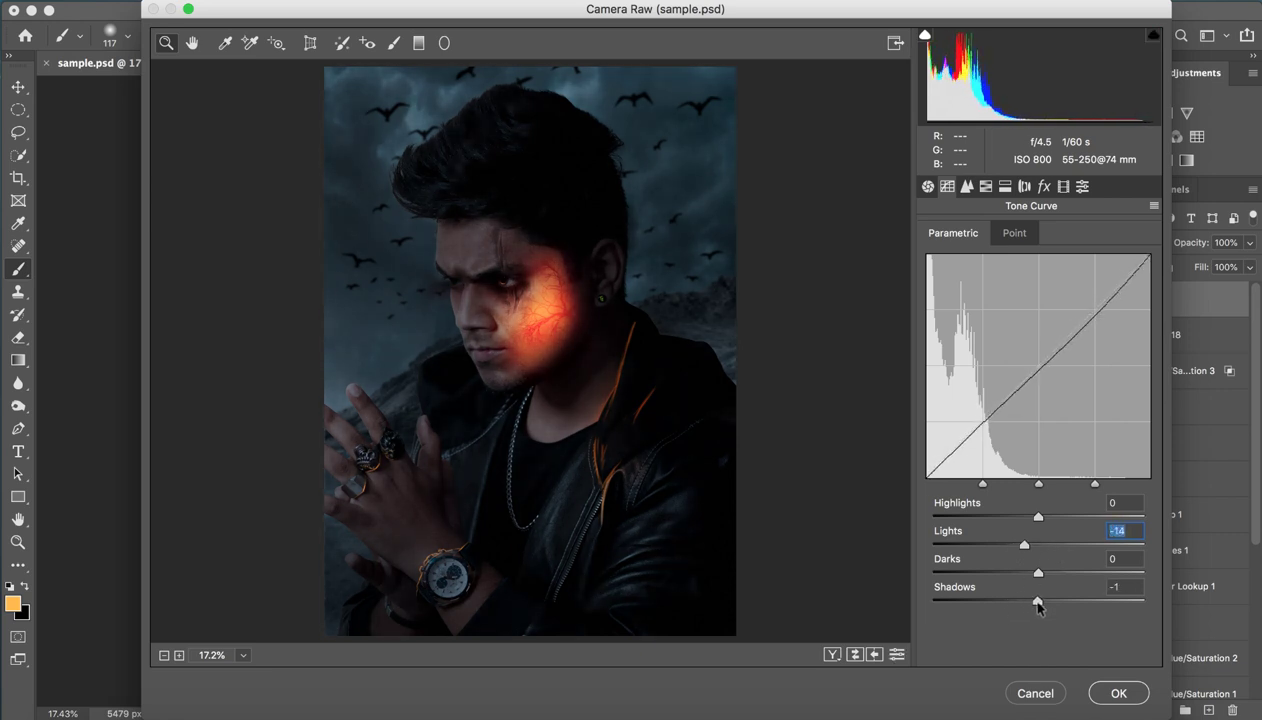
pyautogui.moveTo(1037, 516); pyautogui.dragTo(1004, 517)
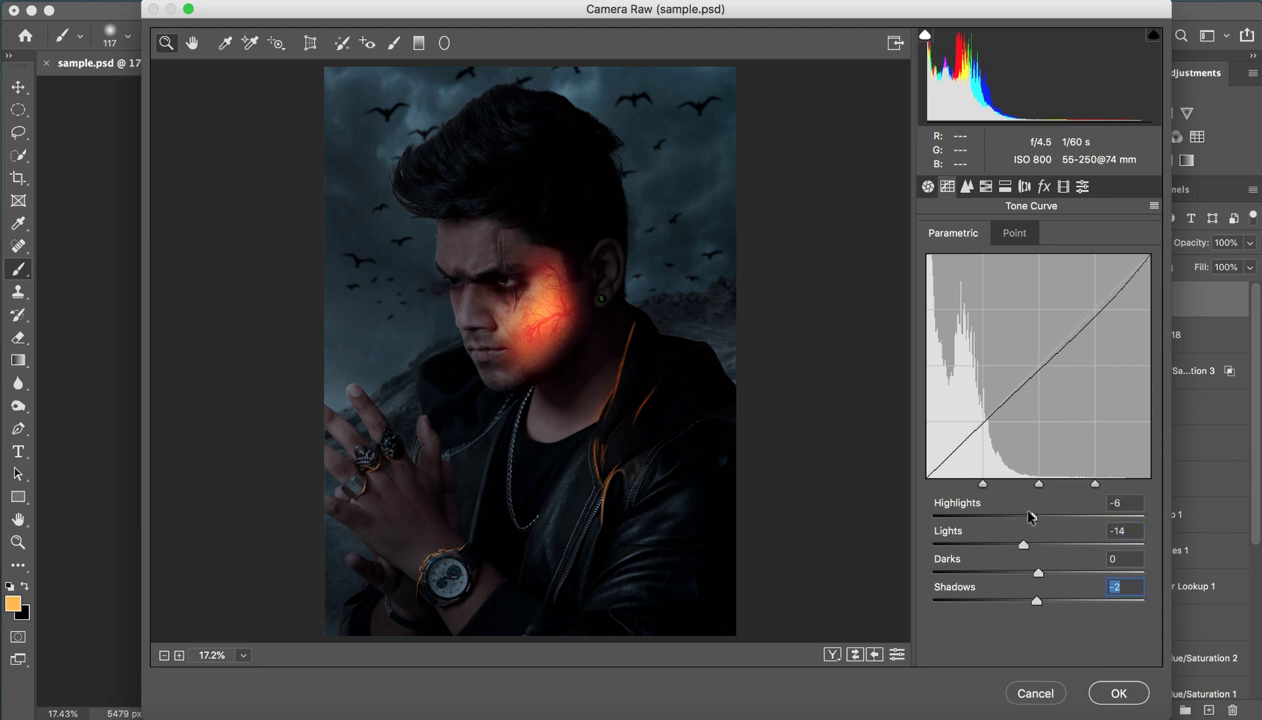
pyautogui.click(978, 189)
# Shift the HSL hues of Reds, Oranges and Yellows, then reset Reds and Oranges saturation to zero
pyautogui.click(940, 233)
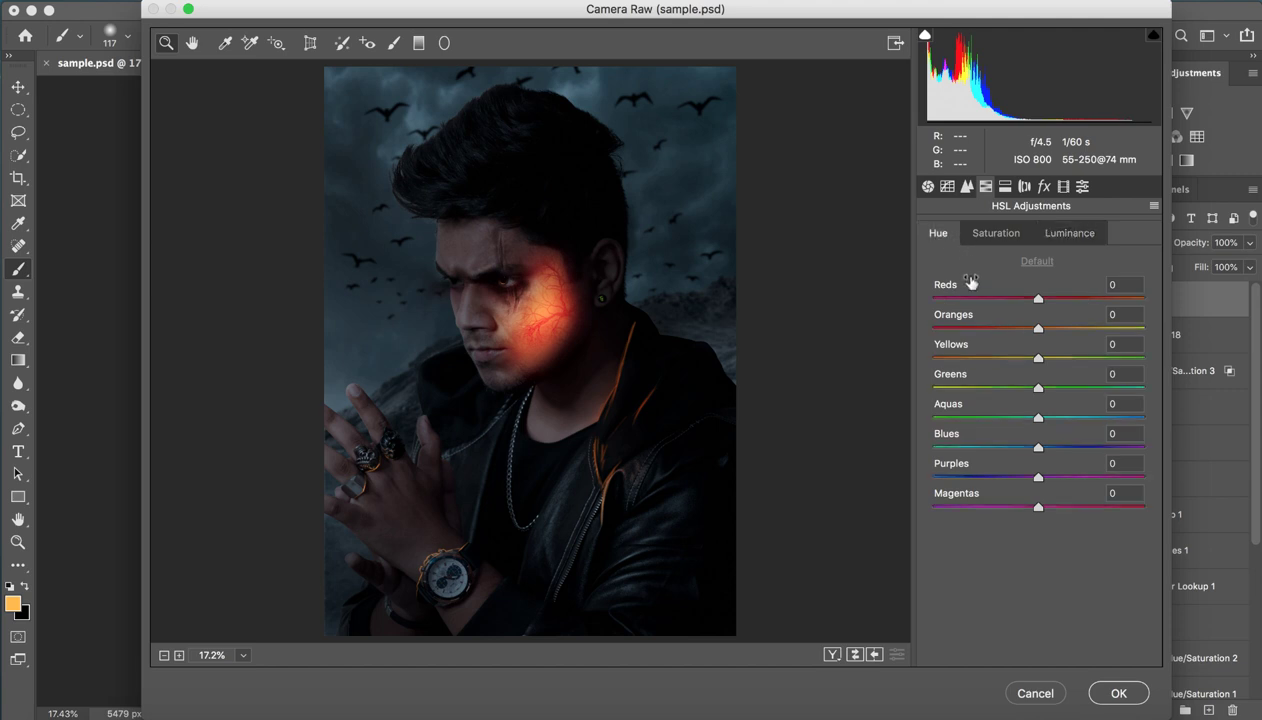
pyautogui.moveTo(1038, 329)
pyautogui.mouseDown()
pyautogui.moveTo(986, 332)
pyautogui.moveTo(1065, 341)
pyautogui.moveTo(1033, 344)
pyautogui.moveTo(1041, 330)
pyautogui.moveTo(1010, 302)
pyautogui.moveTo(1033, 303)
pyautogui.mouseUp()
pyautogui.moveTo(1038, 358); pyautogui.dragTo(1010, 366)
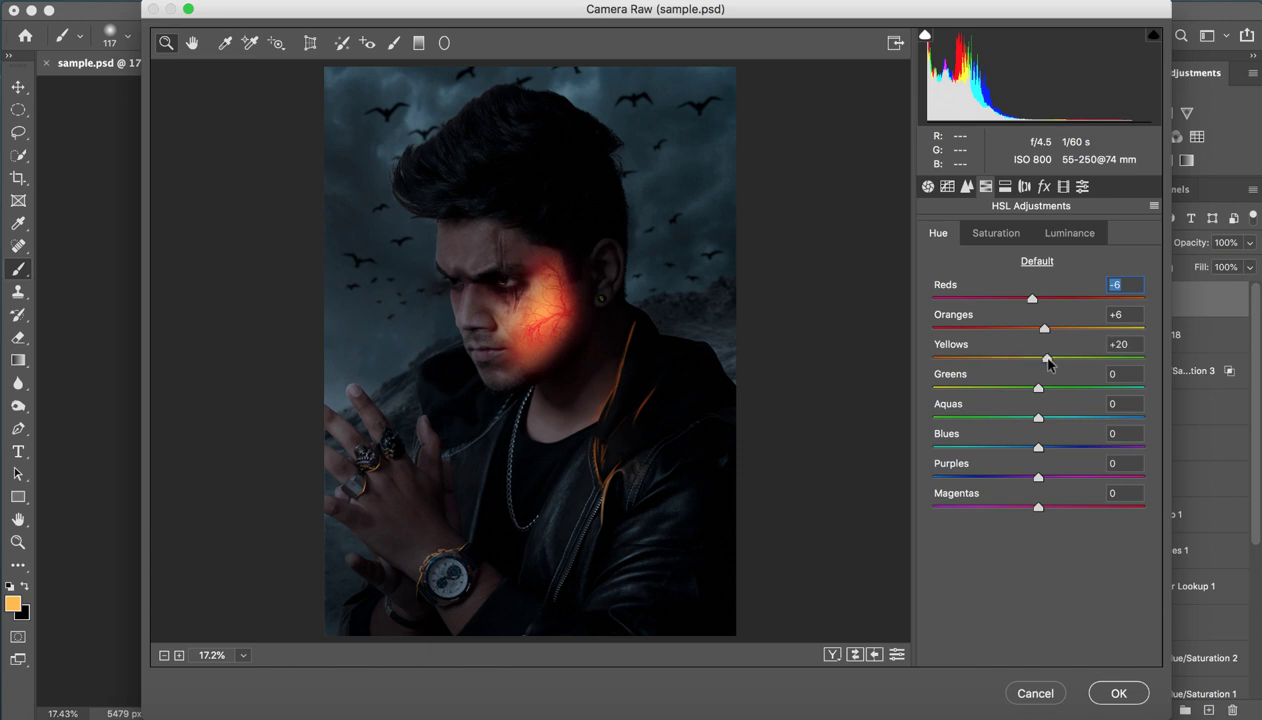
pyautogui.click(1001, 237)
pyautogui.moveTo(1037, 300)
pyautogui.mouseDown()
pyautogui.moveTo(986, 303)
pyautogui.moveTo(1040, 312)
pyautogui.moveTo(1020, 331)
pyautogui.moveTo(1039, 334)
pyautogui.mouseUp()
pyautogui.doubleClick(1043, 300)
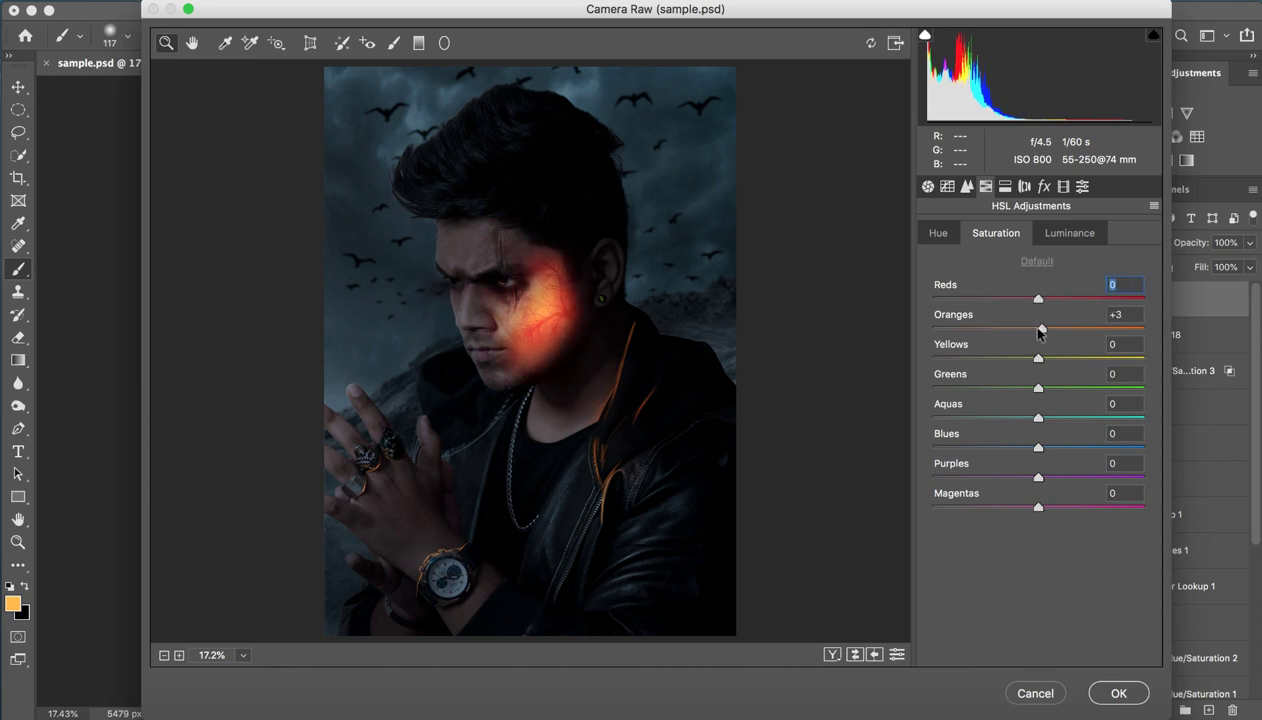
pyautogui.doubleClick(1030, 330)
# Darken HSL luminance of Oranges to -24 and Reds slightly
pyautogui.click(1065, 233)
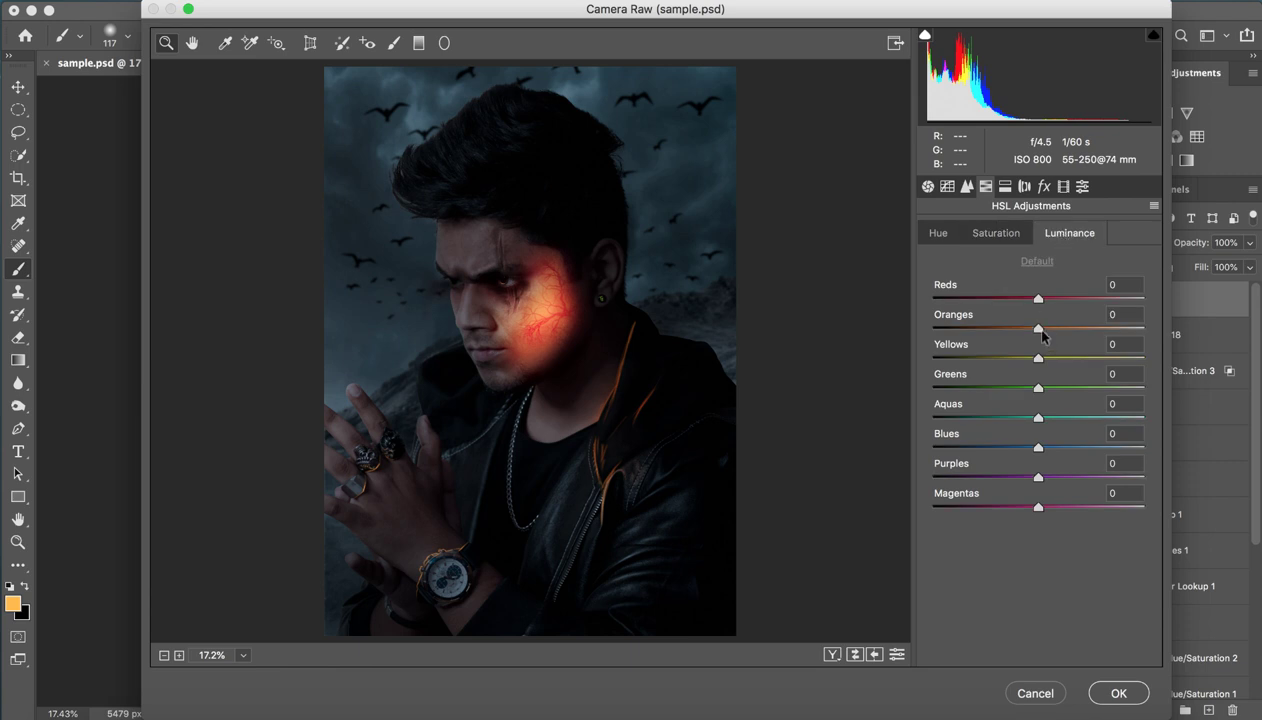
pyautogui.moveTo(1042, 336); pyautogui.dragTo(1019, 342)
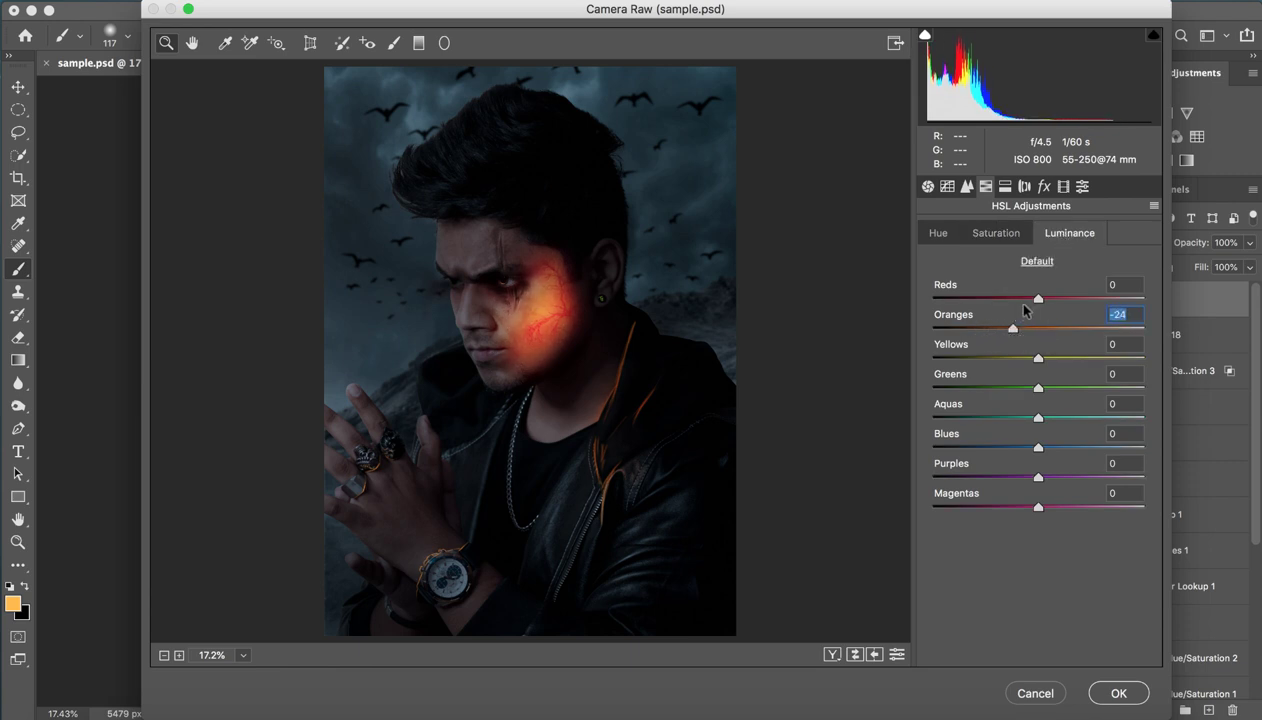
pyautogui.moveTo(1038, 298); pyautogui.dragTo(1044, 298)
pyautogui.click(940, 235)
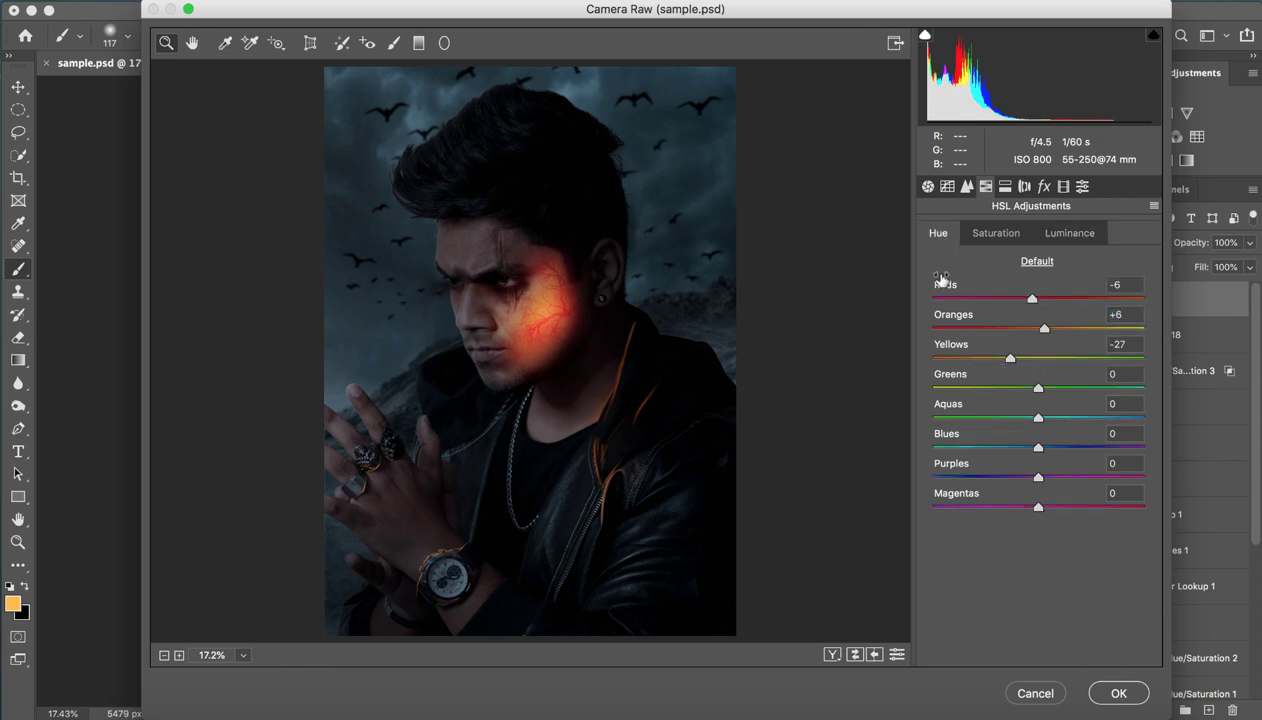
pyautogui.click(1005, 187)
# Set split toning highlights to Hue 102, Saturation 16, with a faint purple shadow tint
pyautogui.moveTo(952, 291)
pyautogui.mouseDown()
pyautogui.moveTo(1037, 255)
pyautogui.moveTo(993, 258)
pyautogui.mouseUp()
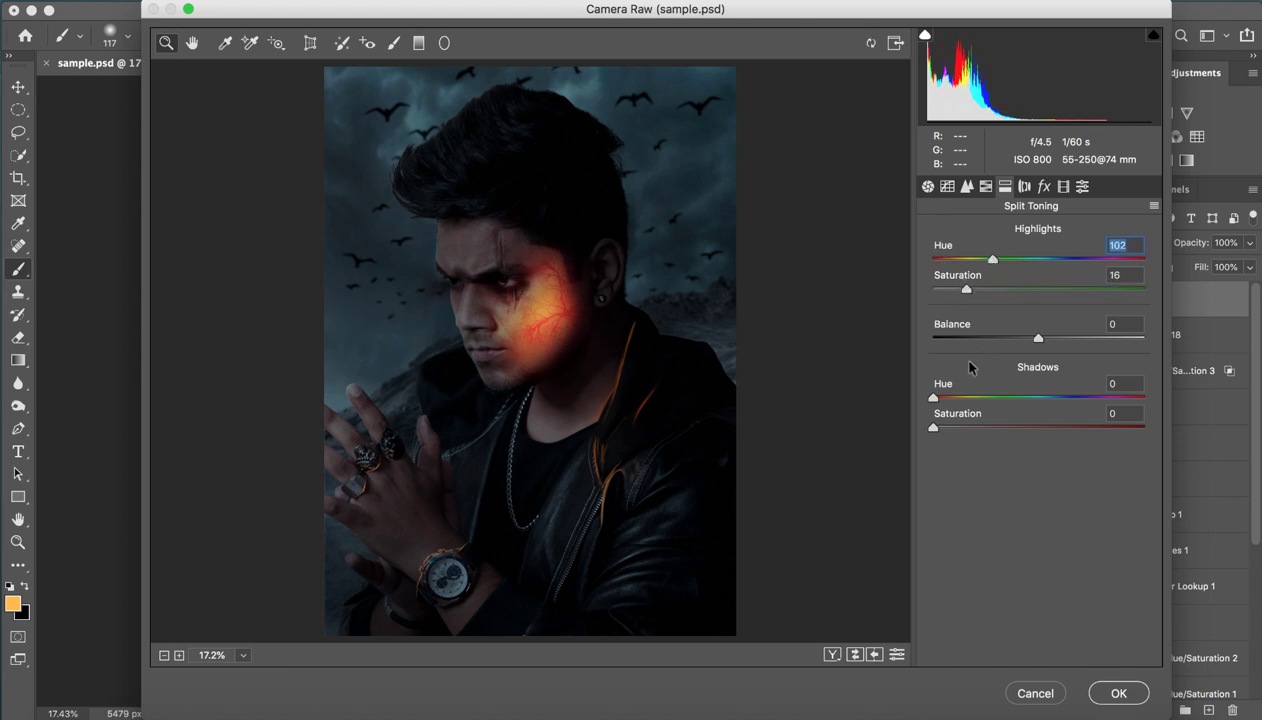
pyautogui.moveTo(934, 428); pyautogui.dragTo(963, 428)
pyautogui.moveTo(934, 398); pyautogui.dragTo(1084, 398)
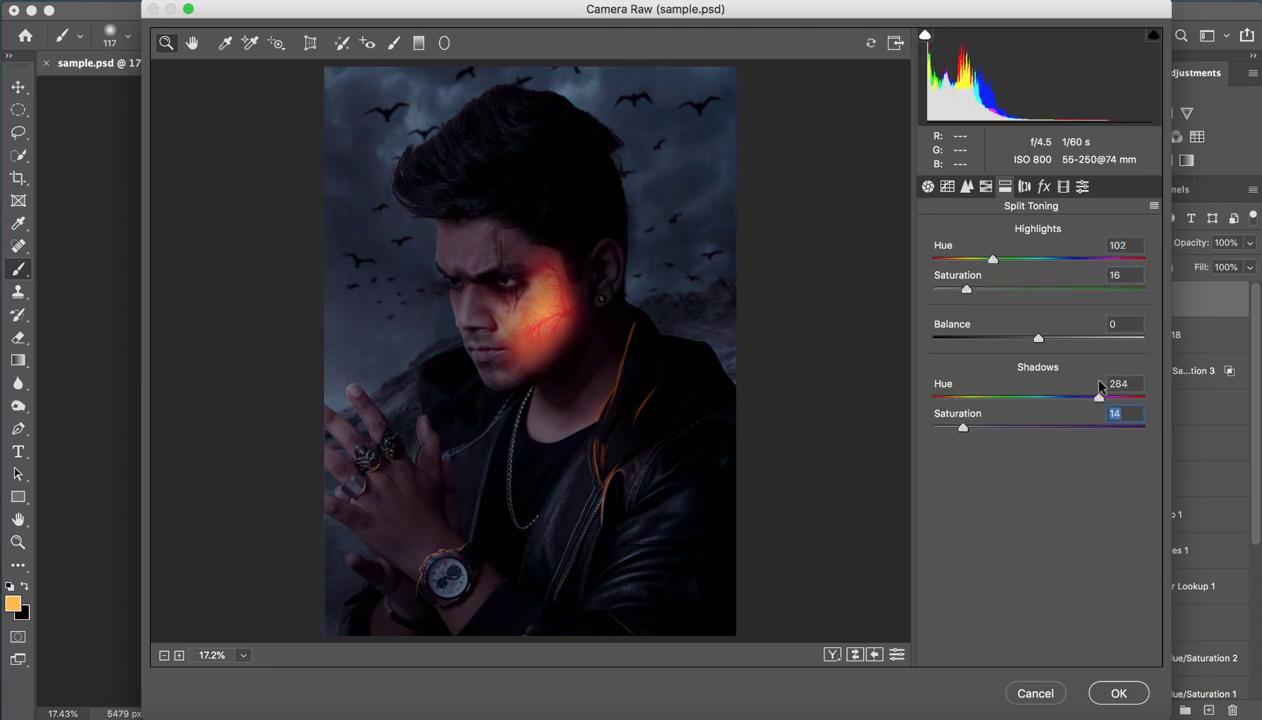
pyautogui.moveTo(963, 428); pyautogui.dragTo(941, 428)
# Add a -16 post-crop vignette with Highlights 95 and raise Exposure to +0.40
pyautogui.click(1024, 186)
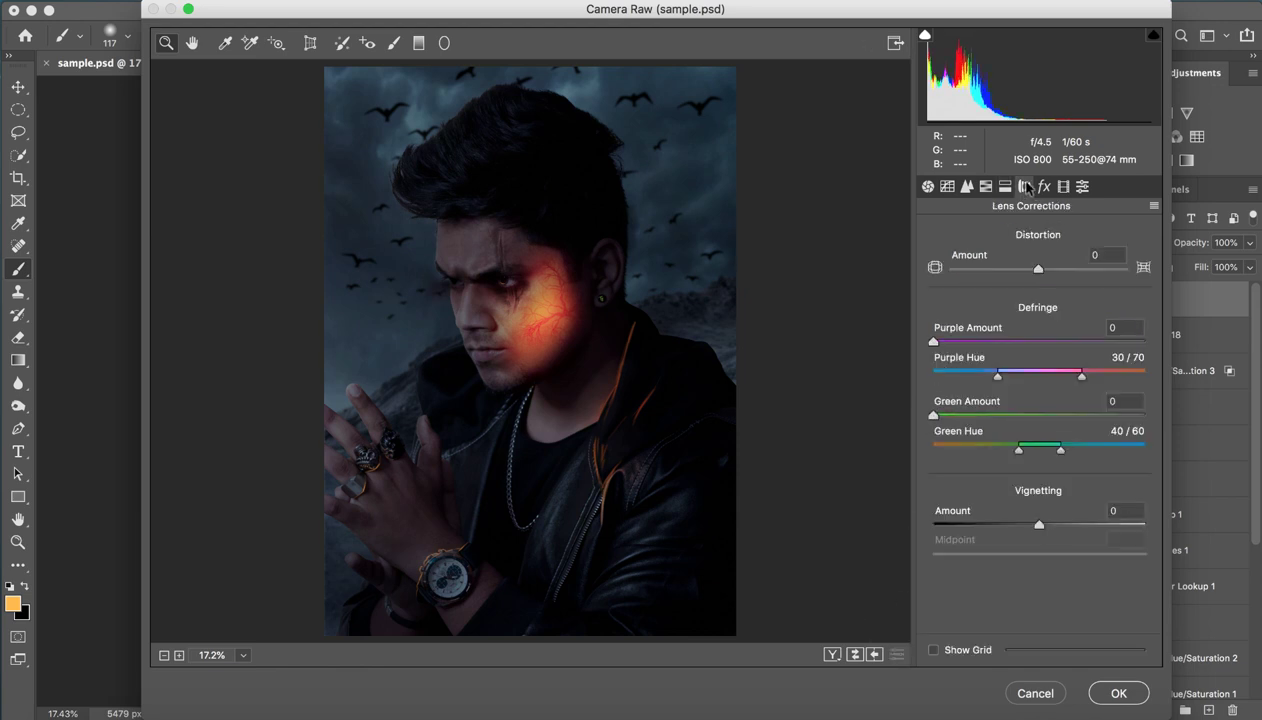
pyautogui.click(1024, 186)
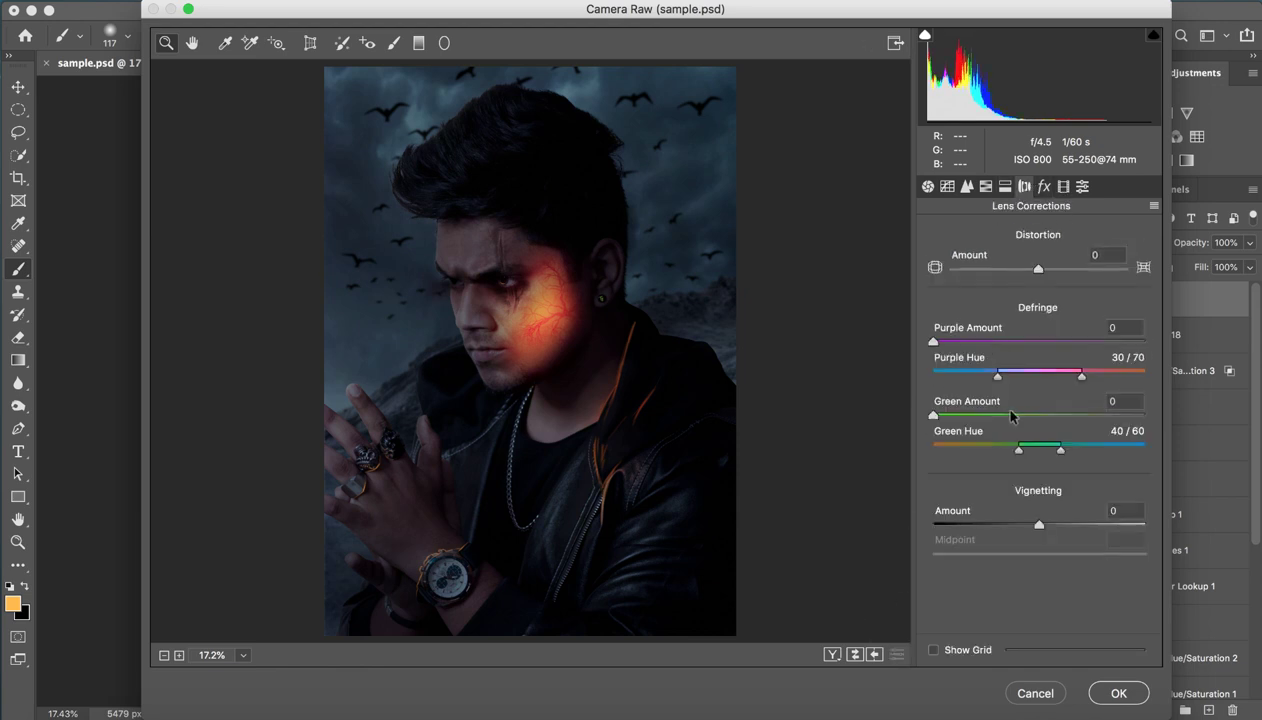
pyautogui.click(1043, 186)
pyautogui.moveTo(1038, 419)
pyautogui.mouseDown()
pyautogui.moveTo(976, 419)
pyautogui.moveTo(1021, 419)
pyautogui.mouseUp()
pyautogui.moveTo(933, 539); pyautogui.dragTo(1133, 539)
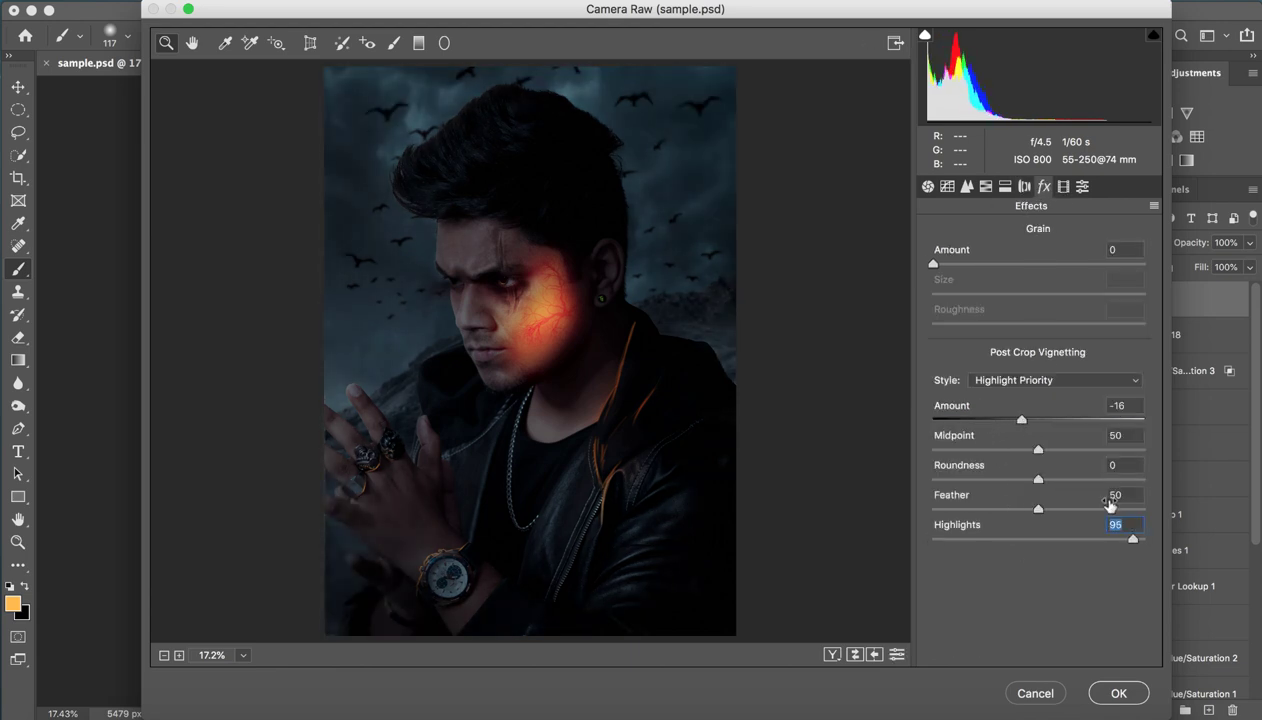
pyautogui.click(928, 186)
pyautogui.moveTo(1031, 419)
pyautogui.mouseDown()
pyautogui.moveTo(1043, 425)
pyautogui.moveTo(1012, 450)
pyautogui.moveTo(1025, 458)
pyautogui.mouseUp()
# Compare before and after, then commit the Camera Raw grade to Layer 19
pyautogui.click(855, 654)
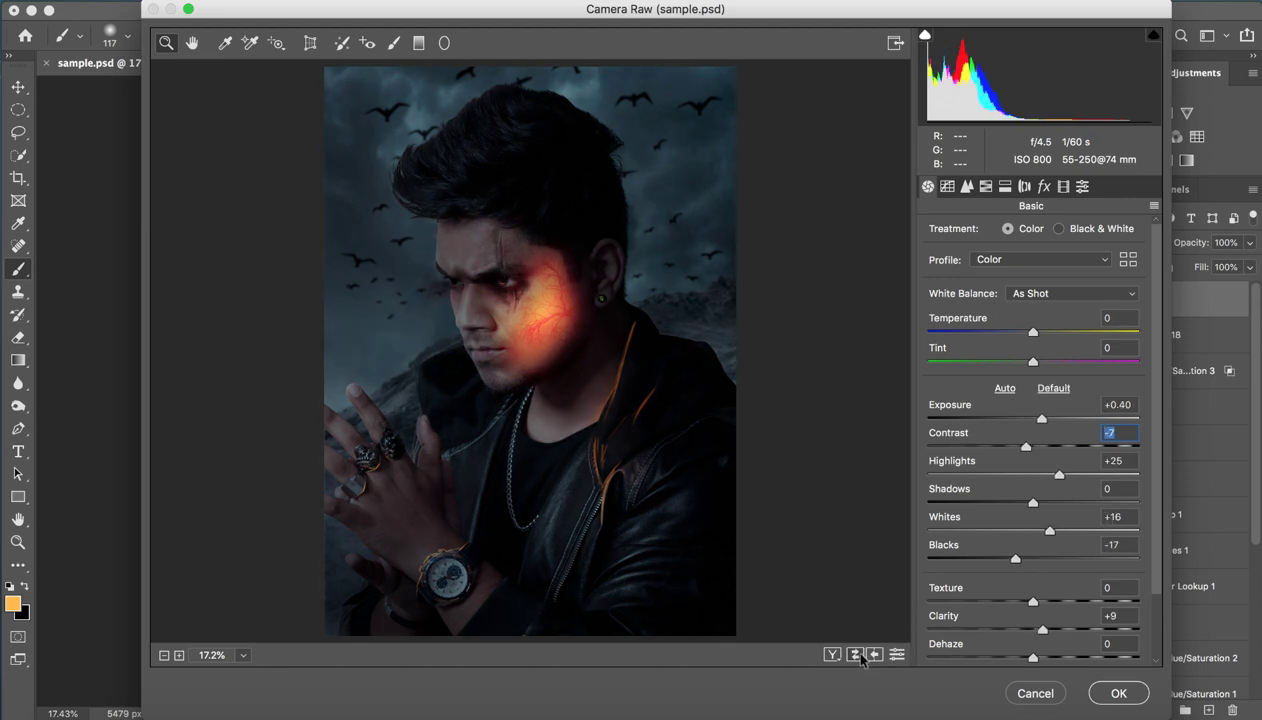
pyautogui.click(856, 656)
pyautogui.click(856, 656)
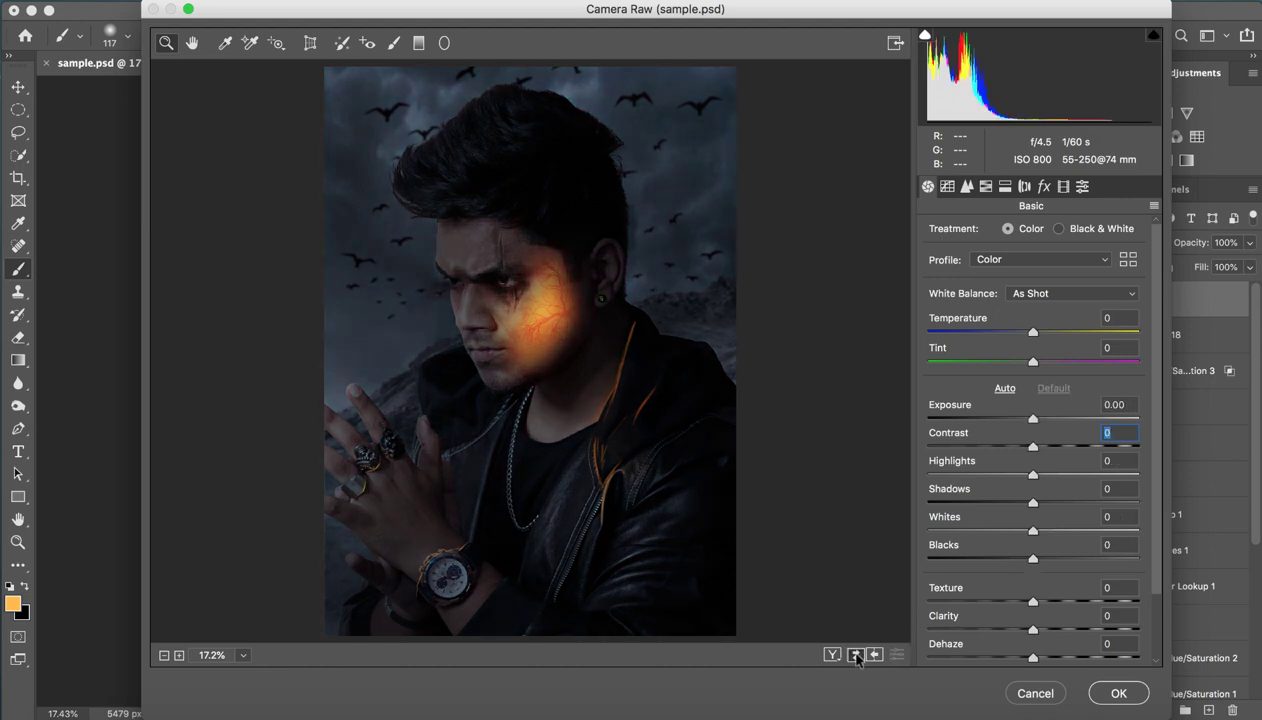
pyautogui.click(1110, 693)
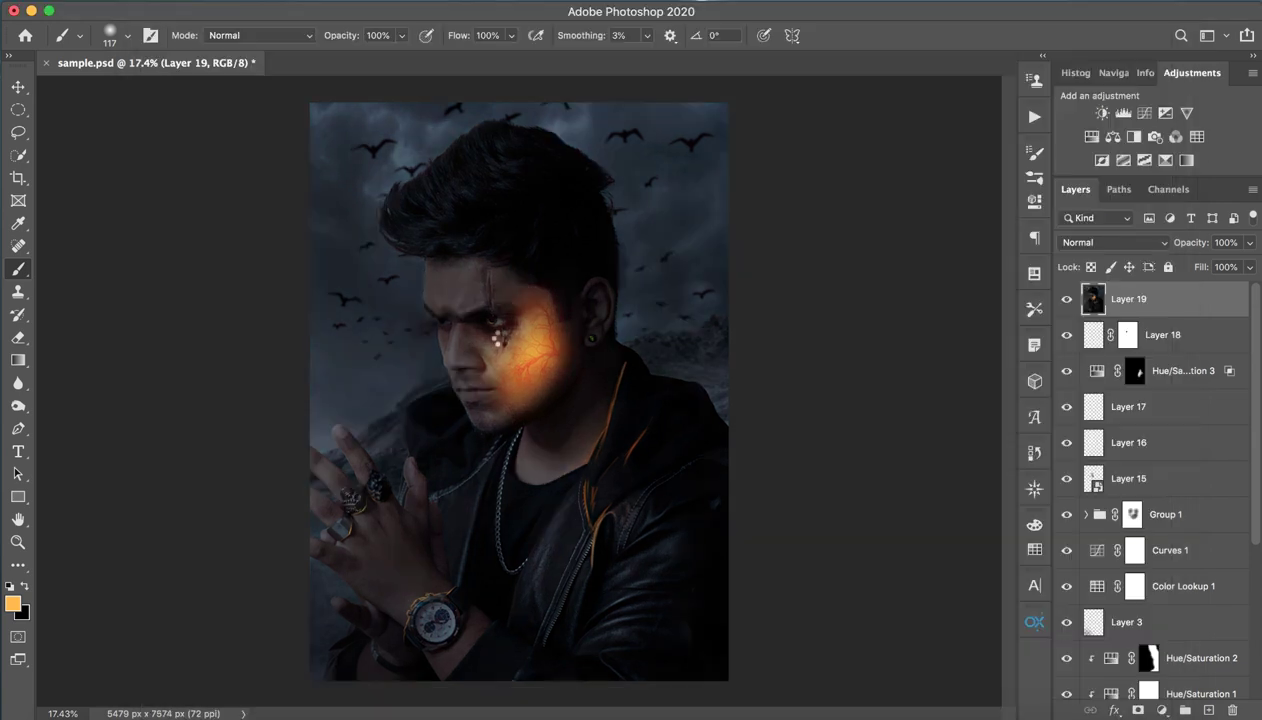
pyautogui.press('z')
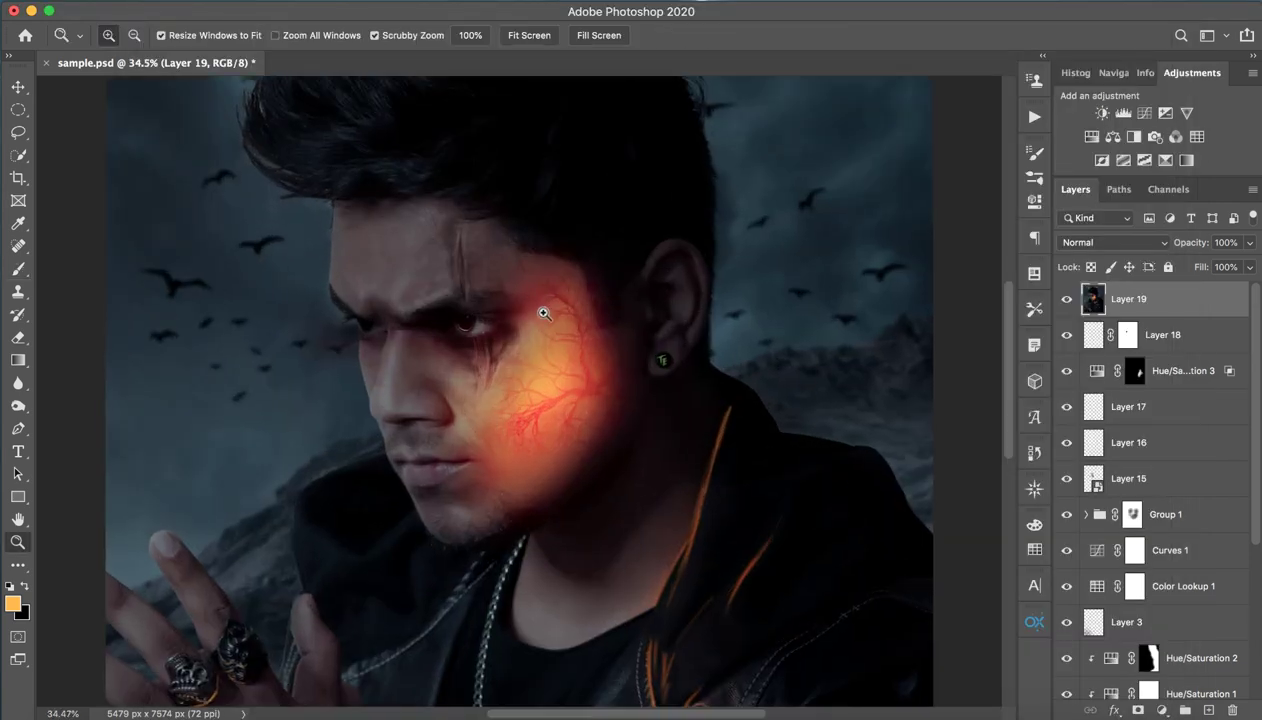
pyautogui.moveTo(522, 330); pyautogui.dragTo(524, 313)
pyautogui.hotkey('ctrl', '0')
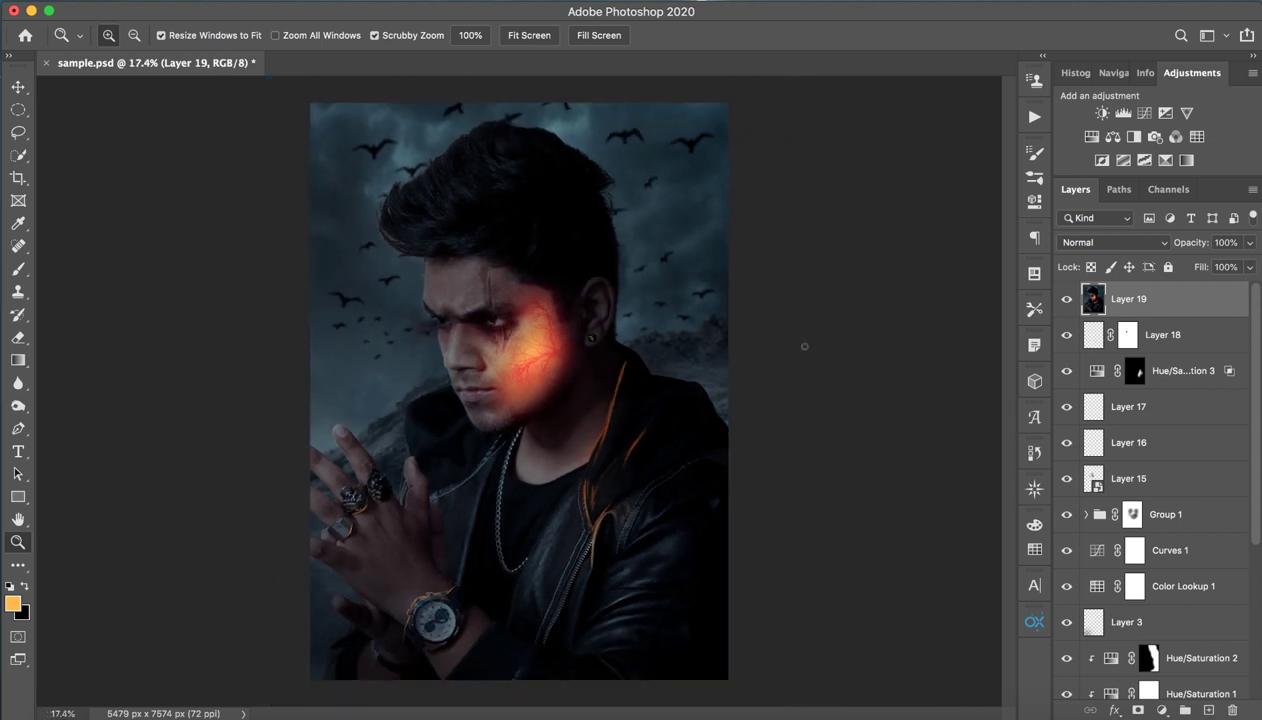
# Move Group 1 to the top of the layer stack and toggle its visibility to compare
pyautogui.press('b')
pyautogui.click(1087, 514)
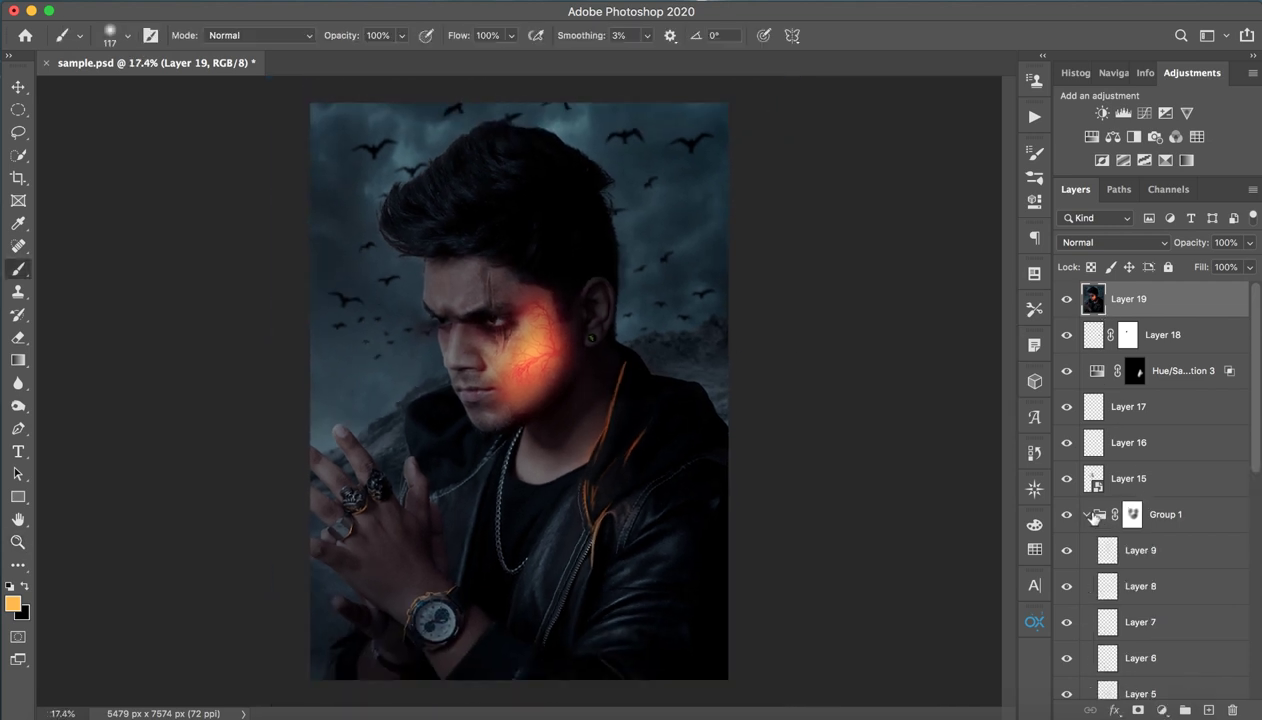
pyautogui.click(1181, 514)
pyautogui.click(1087, 516)
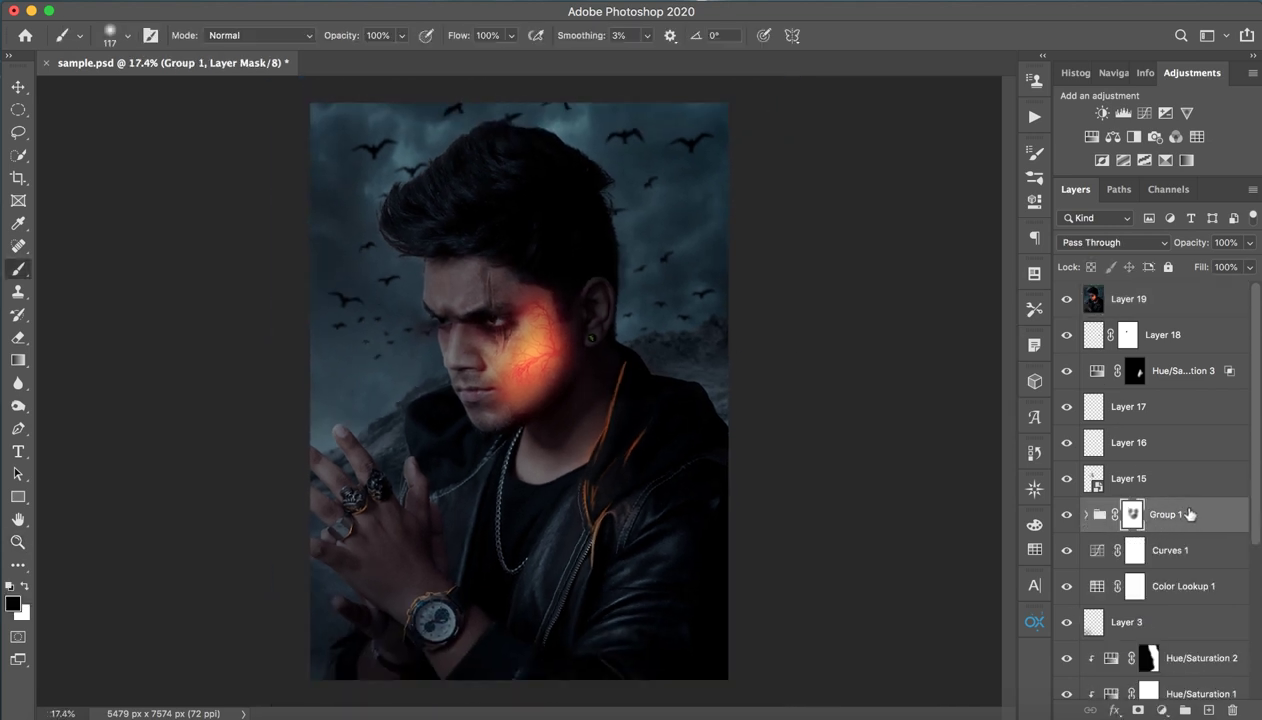
pyautogui.moveTo(1188, 502); pyautogui.dragTo(1106, 278)
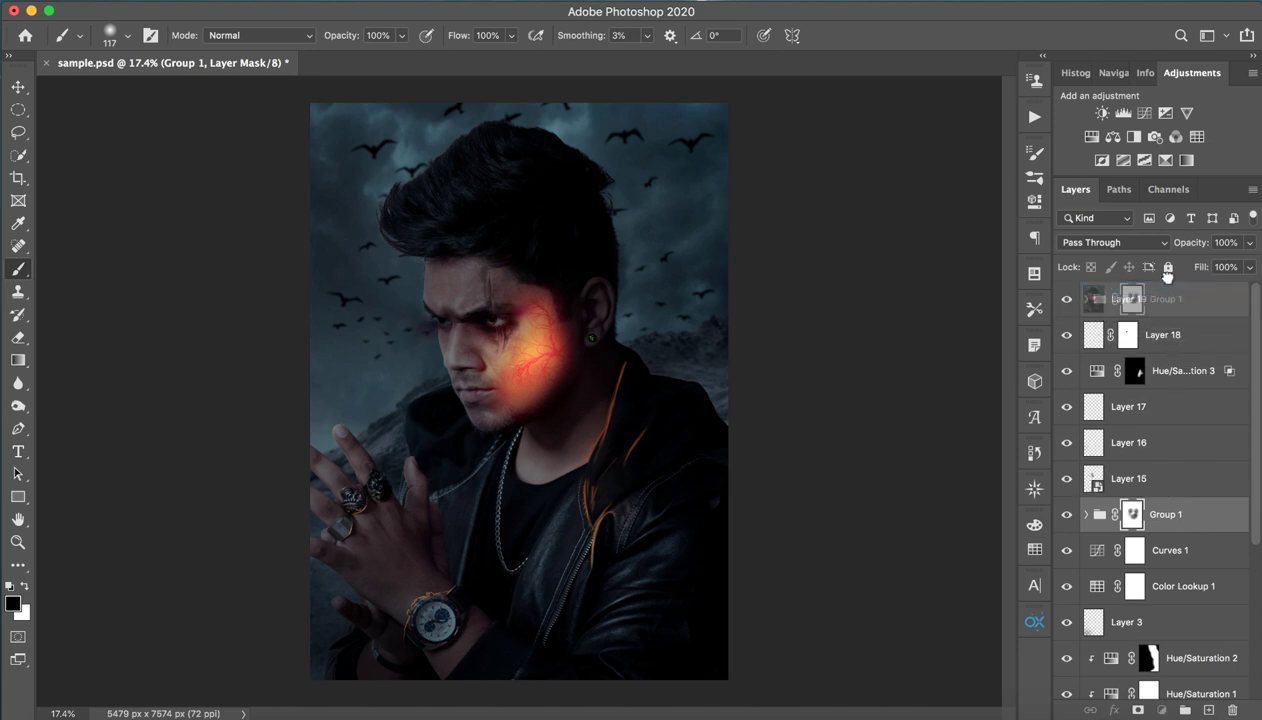
pyautogui.click(1066, 300)
pyautogui.click(1066, 300)
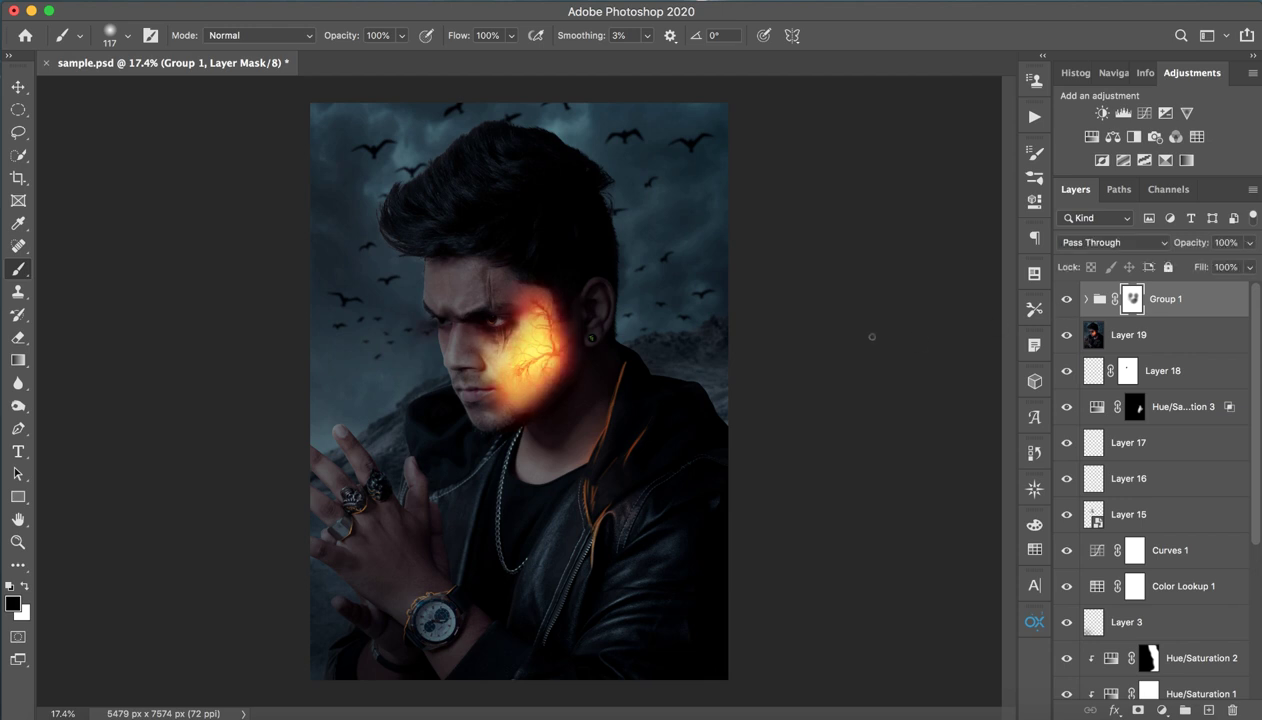
# Rotate and move Group 1's veined glow onto the back of the hand above the watch
pyautogui.press('v')
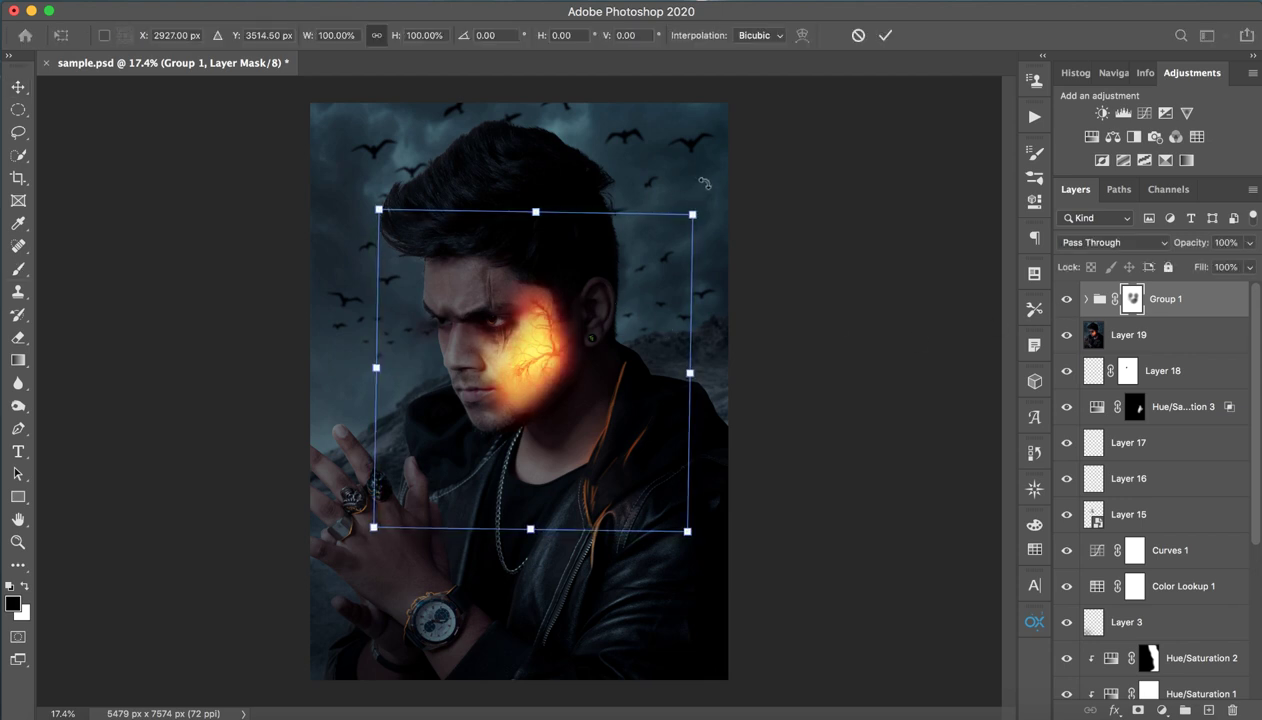
pyautogui.moveTo(701, 205); pyautogui.dragTo(756, 443)
pyautogui.moveTo(553, 387); pyautogui.dragTo(395, 600)
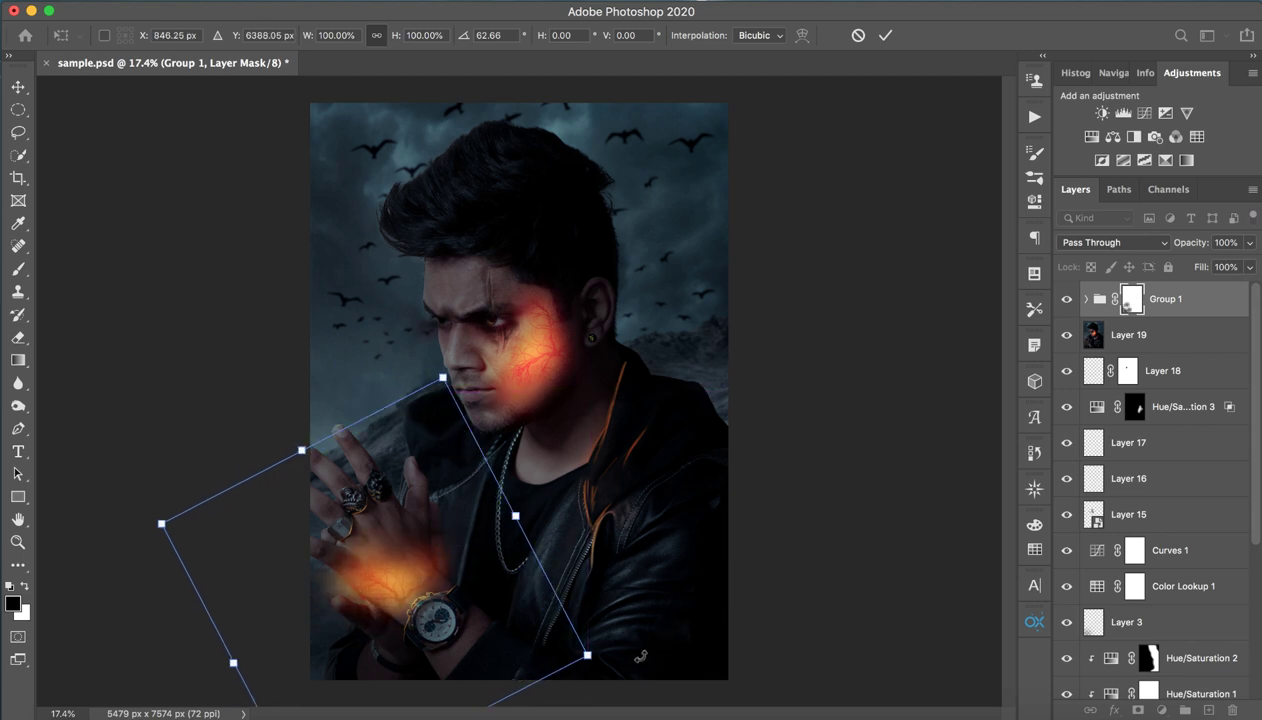
pyautogui.keyDown('alt'); pyautogui.click(620, 686); pyautogui.keyUp('alt')
pyautogui.moveTo(620, 686); pyautogui.dragTo(553, 627)
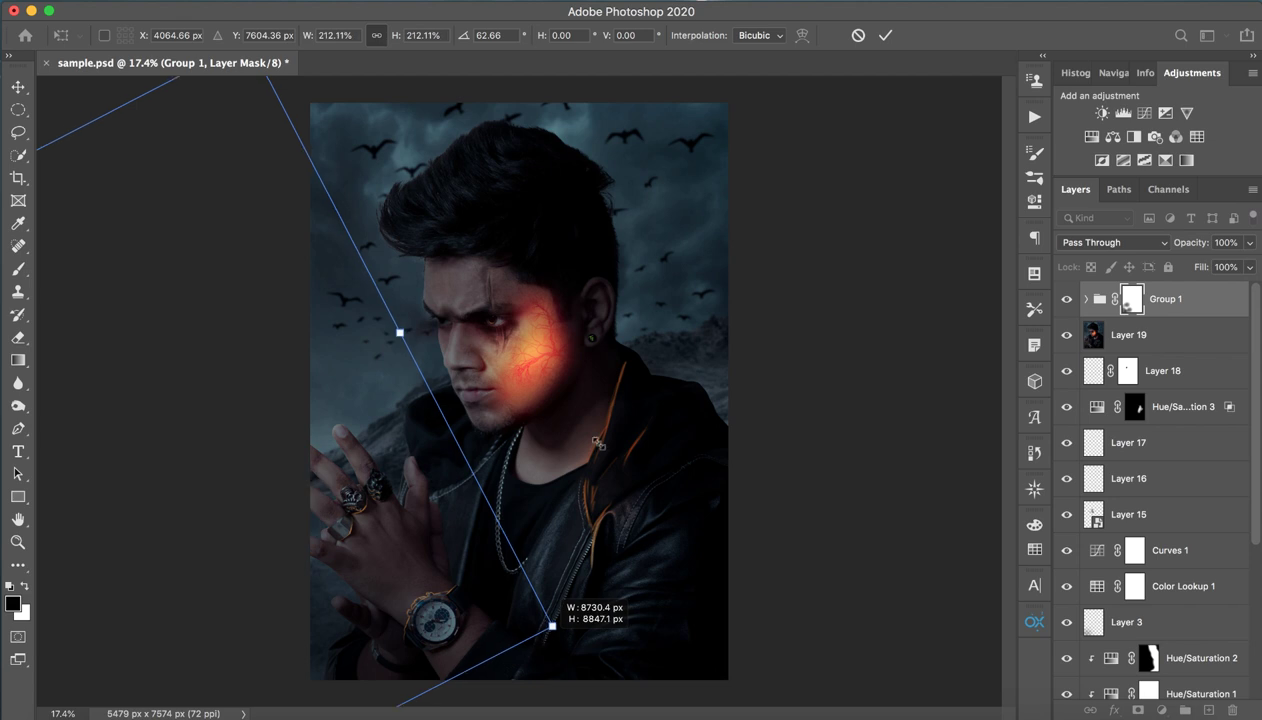
pyautogui.press('Return')
# Refine the glow's rotation to about 77 degrees and commit the transform
pyautogui.moveTo(716, 210); pyautogui.dragTo(726, 394)
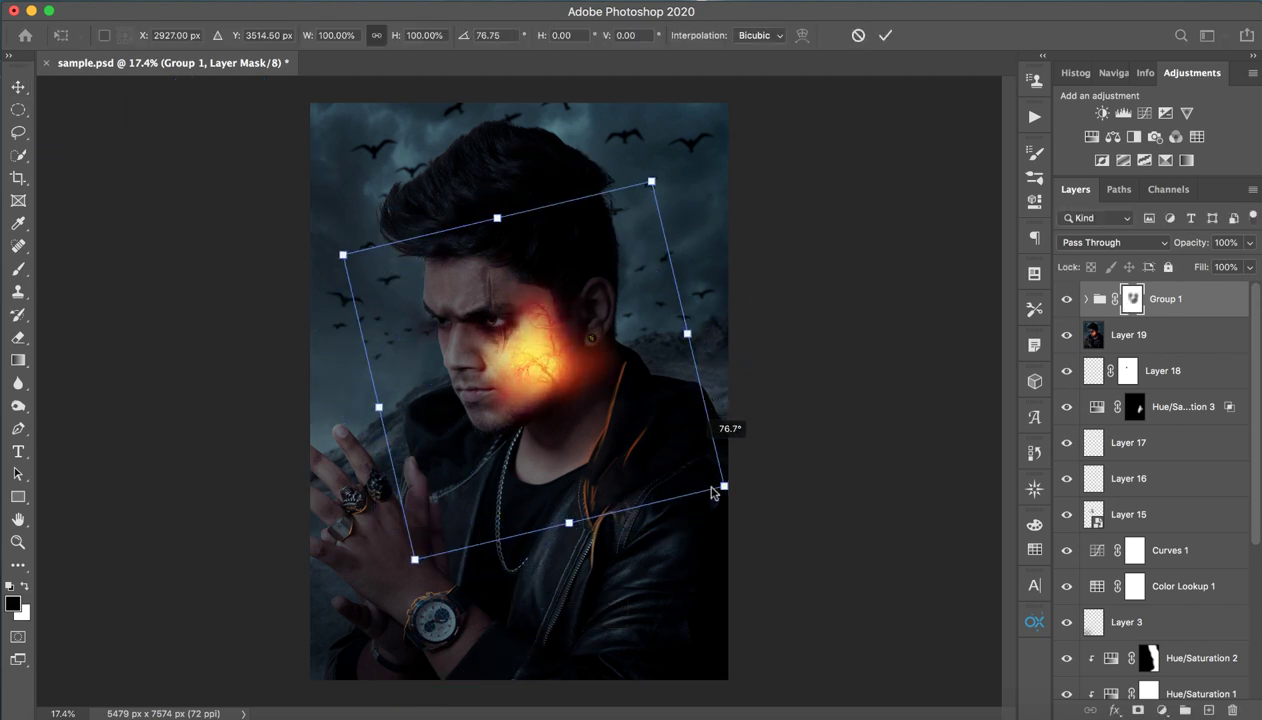
pyautogui.moveTo(693, 450)
pyautogui.mouseDown()
pyautogui.moveTo(728, 493)
pyautogui.moveTo(606, 400)
pyautogui.moveTo(455, 607)
pyautogui.moveTo(477, 567)
pyautogui.mouseUp()
pyautogui.click(882, 38)
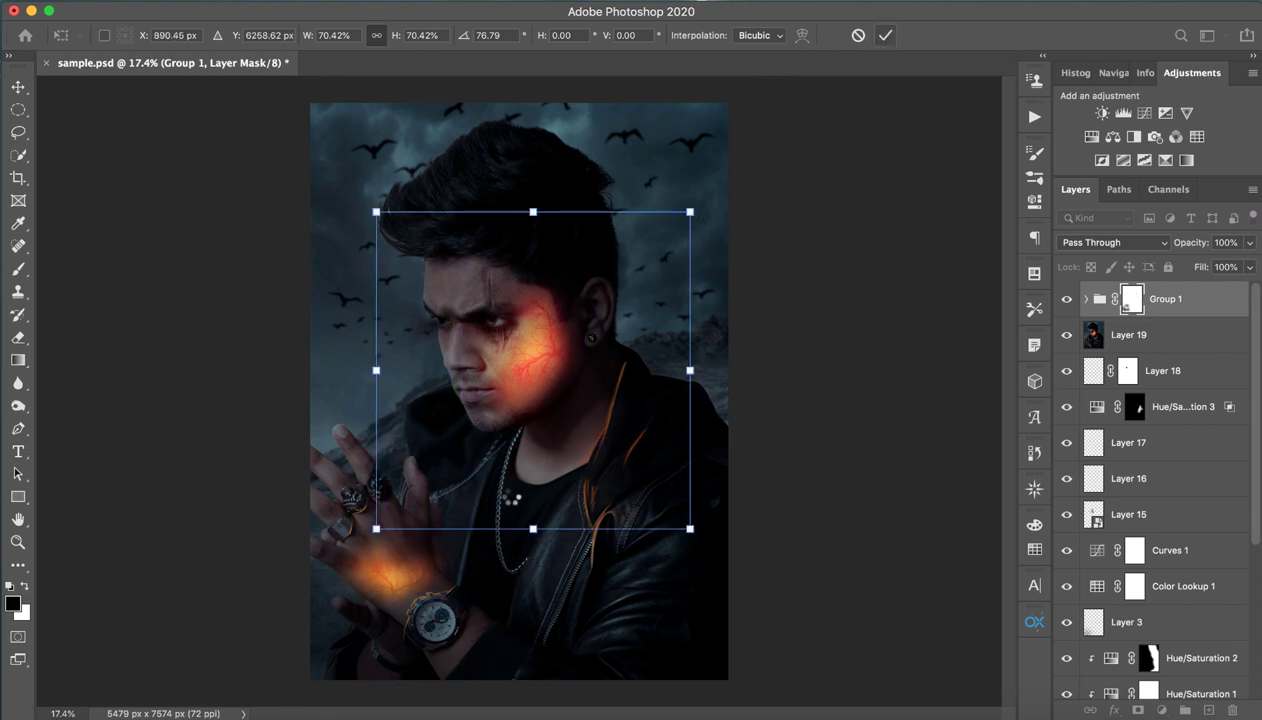
pyautogui.press('z')
pyautogui.moveTo(437, 555); pyautogui.dragTo(488, 562)
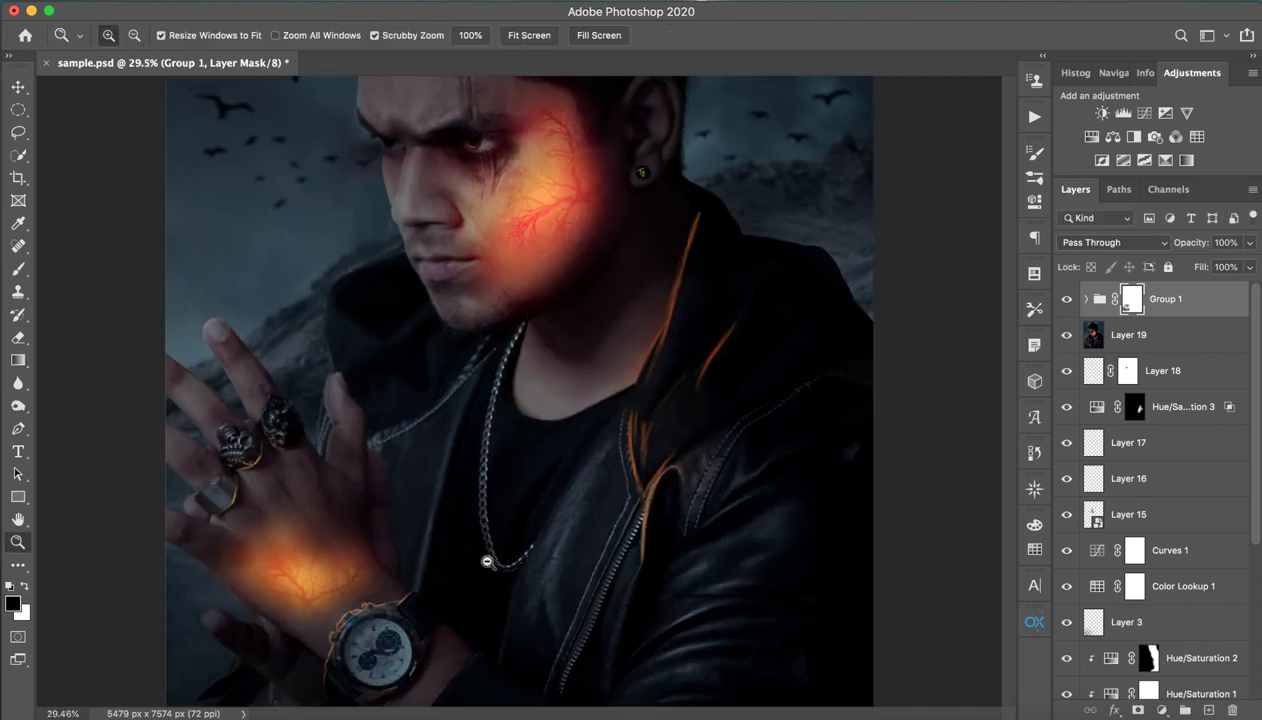
pyautogui.keyDown('alt'); pyautogui.click(488, 562); pyautogui.keyUp('alt')
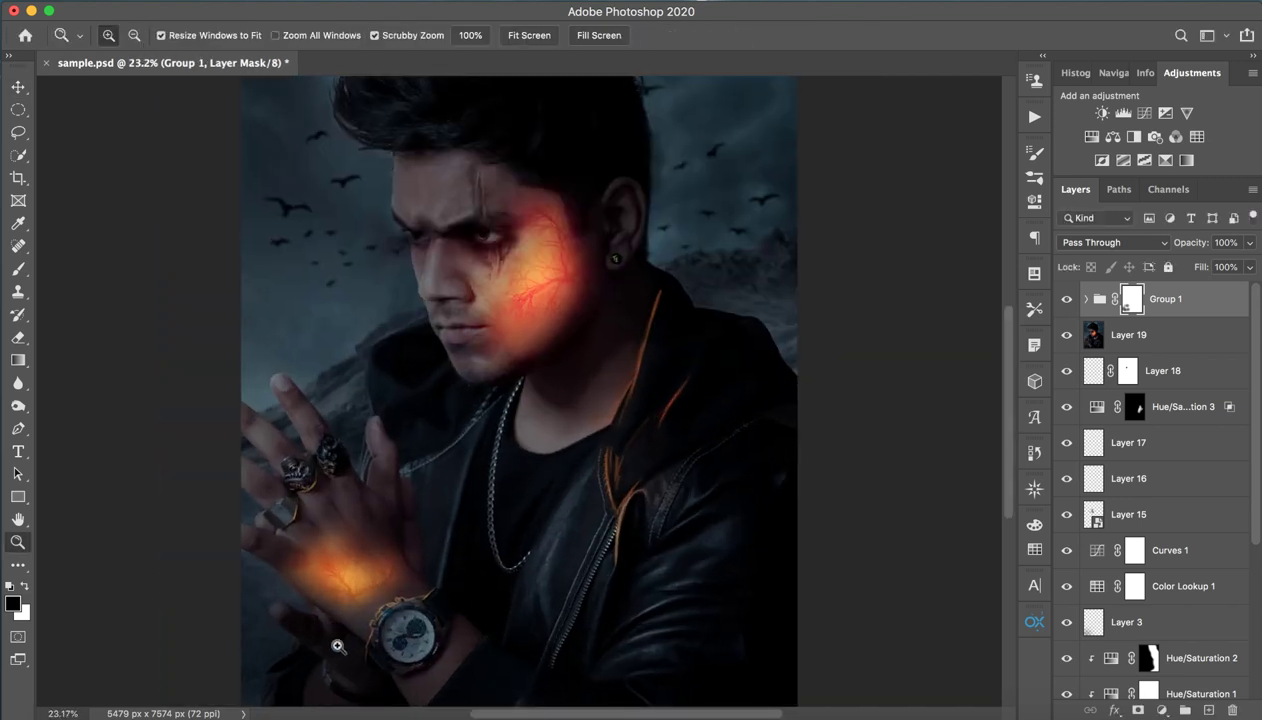
pyautogui.moveTo(668, 345)
pyautogui.mouseDown()
pyautogui.moveTo(569, 465)
pyautogui.moveTo(597, 432)
pyautogui.mouseUp()
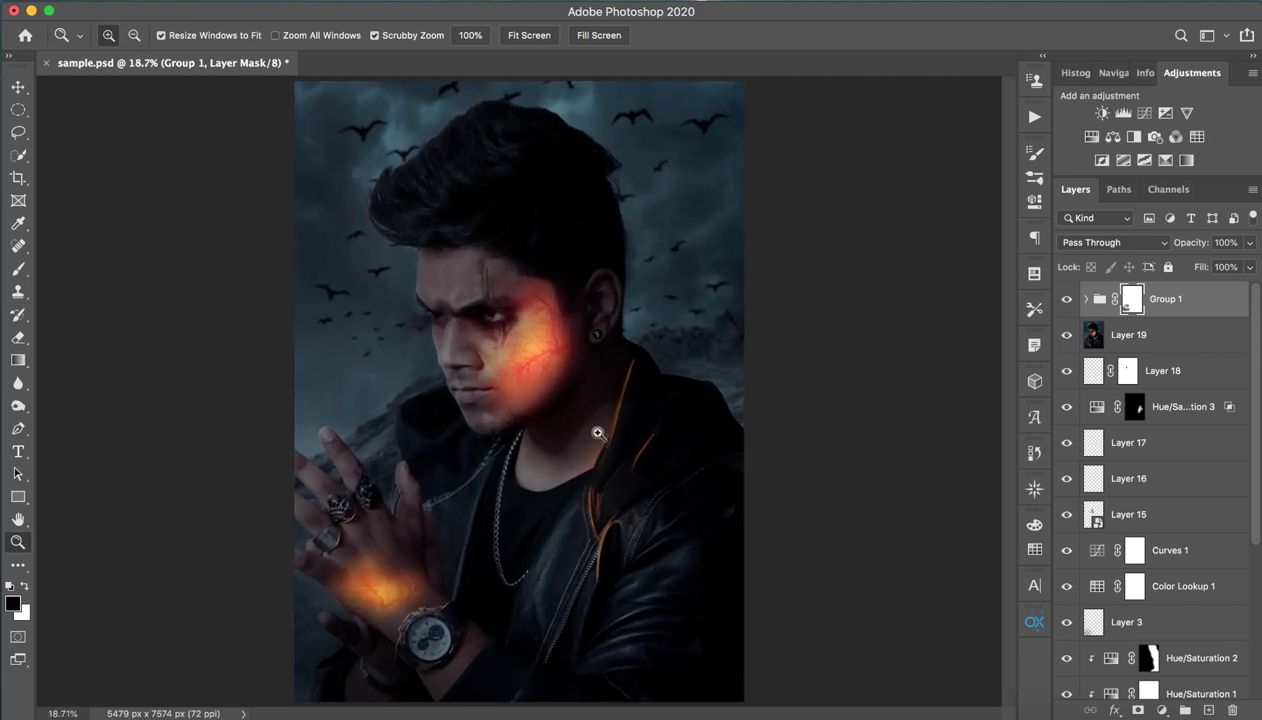